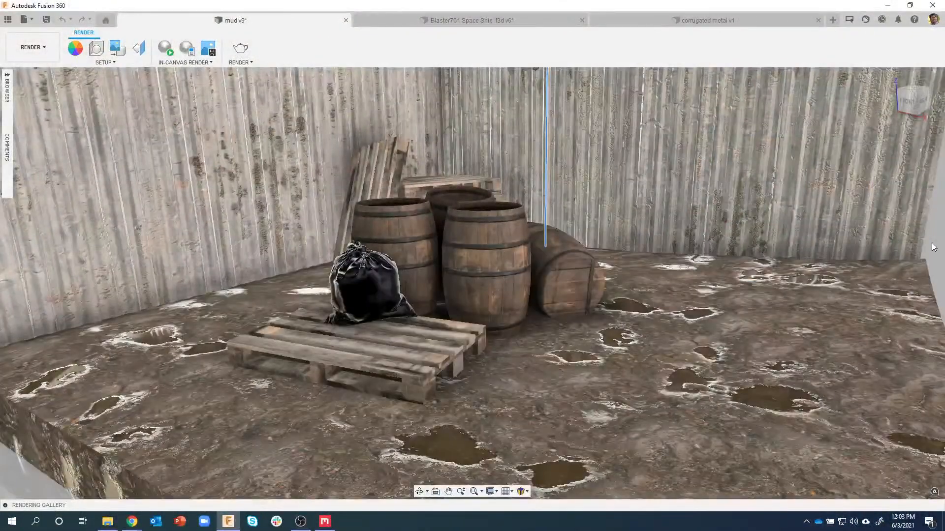
- Switch the mud scene from rendering to the Design workspace and turn on component color cycling
{"action": "middle_click_drag", "start_coordinate": [932, 243], "coordinate": [902, 335], "text": "shift"}
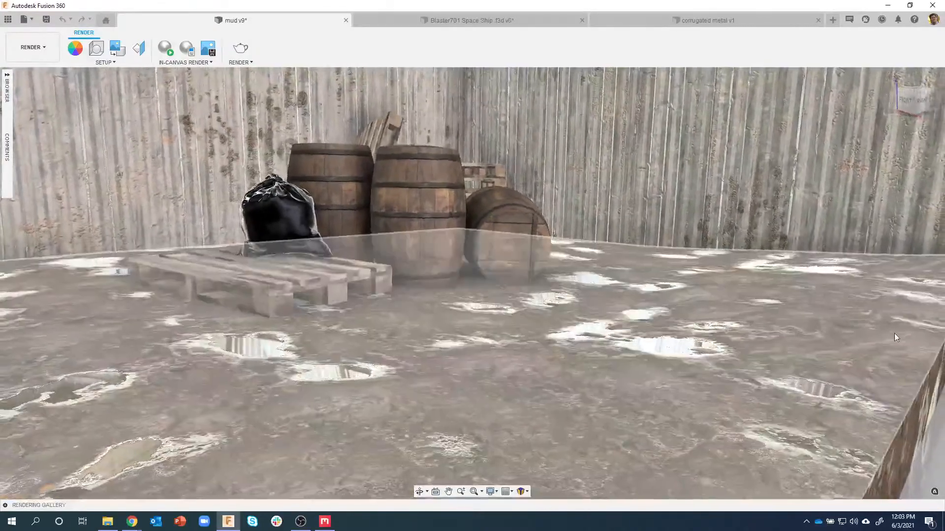
{"action": "middle_click_drag", "start_coordinate": [893, 333], "coordinate": [922, 394], "text": "shift"}
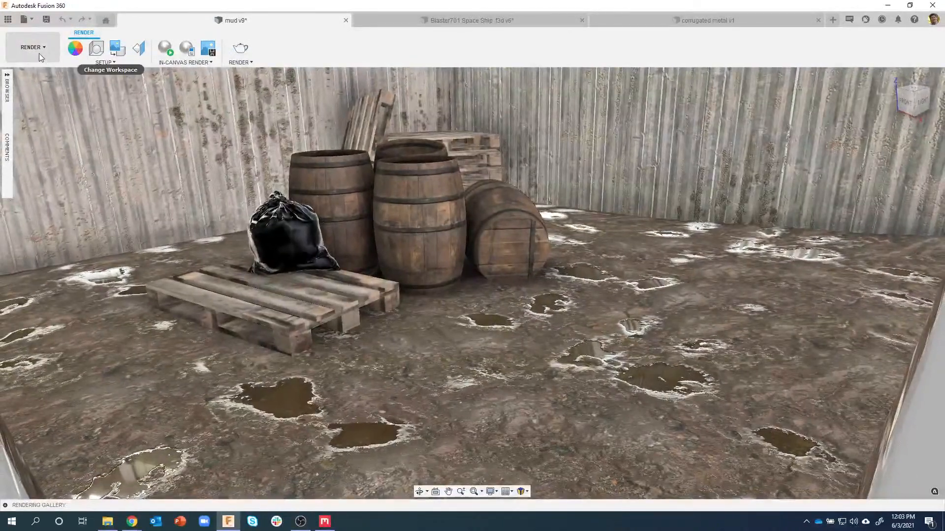
{"action": "left_click", "coordinate": [39, 53]}
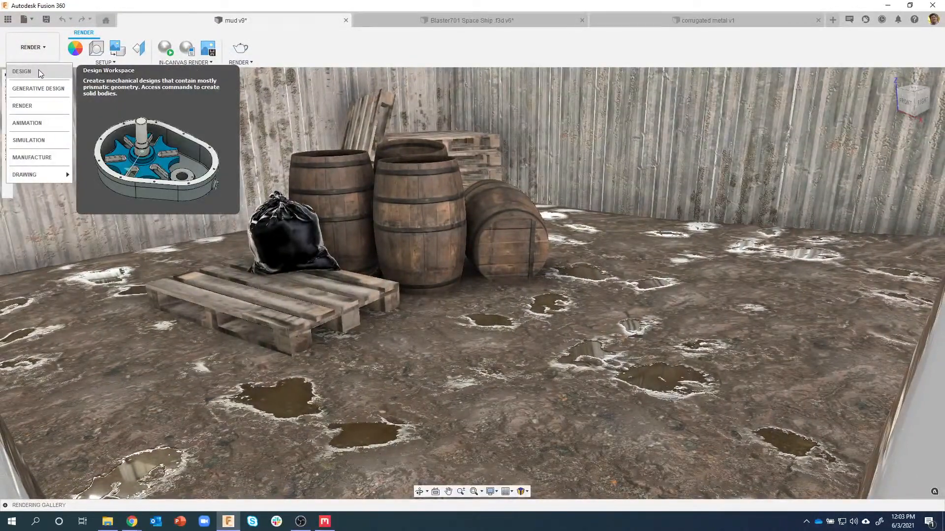
{"action": "left_click", "coordinate": [40, 72]}
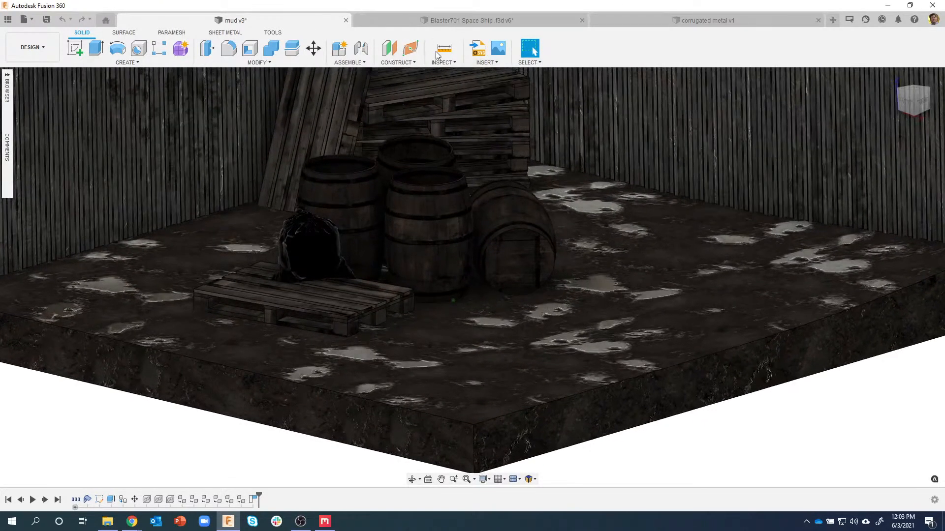
{"action": "left_click", "coordinate": [441, 62]}
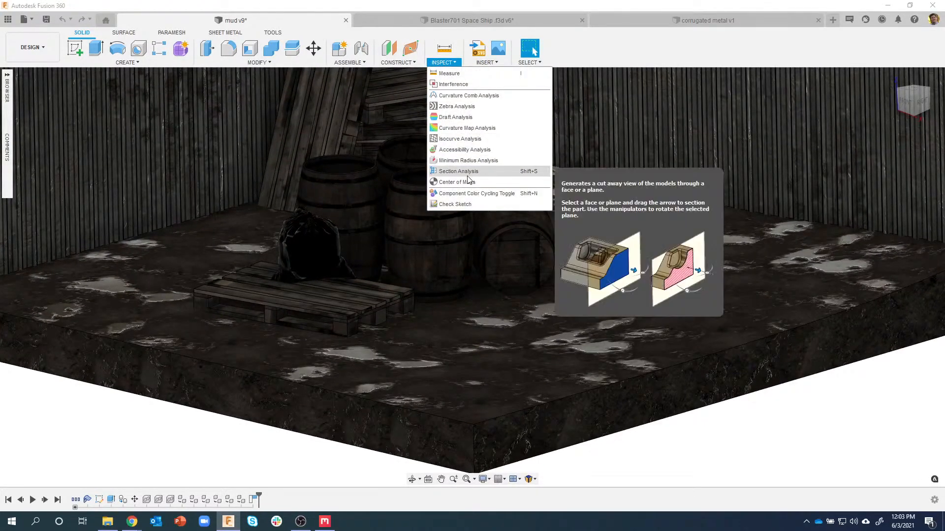
{"action": "left_click", "coordinate": [464, 193]}
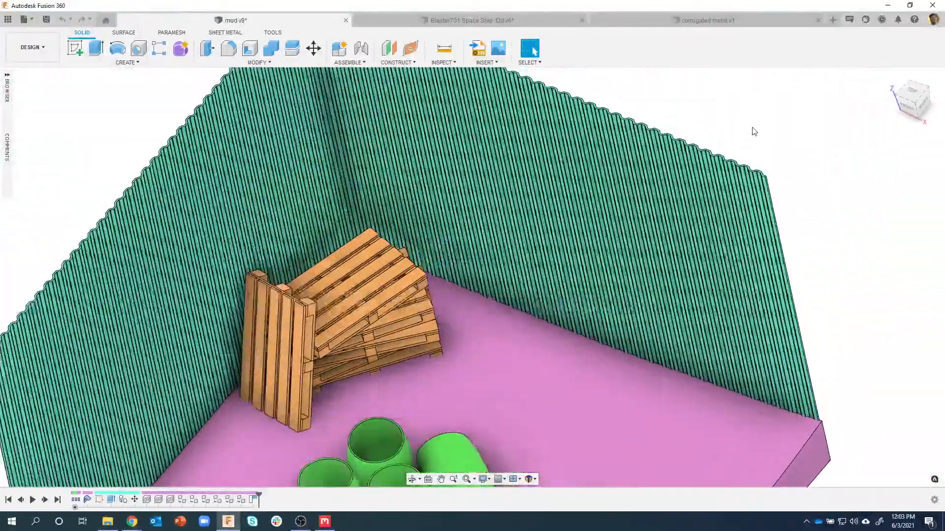
- Inspect the color-coded corrugated walls, pallets and barrels, and return the mud scene to the Render workspace
{"action": "scroll", "coordinate": [732, 152], "scroll_direction": "up", "scroll_amount": 5}
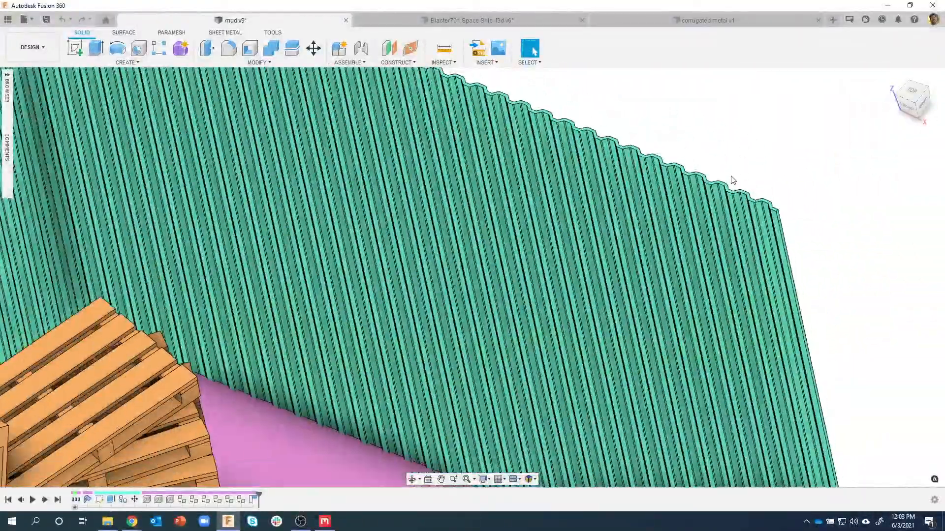
{"action": "scroll", "coordinate": [733, 181], "scroll_direction": "down", "scroll_amount": 6}
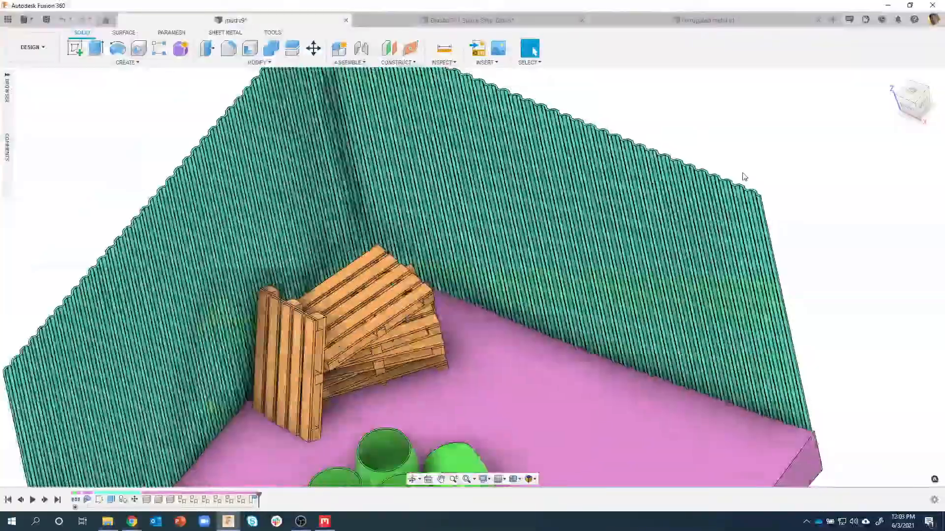
{"action": "middle_click_drag", "start_coordinate": [745, 178], "coordinate": [766, 216], "text": "shift"}
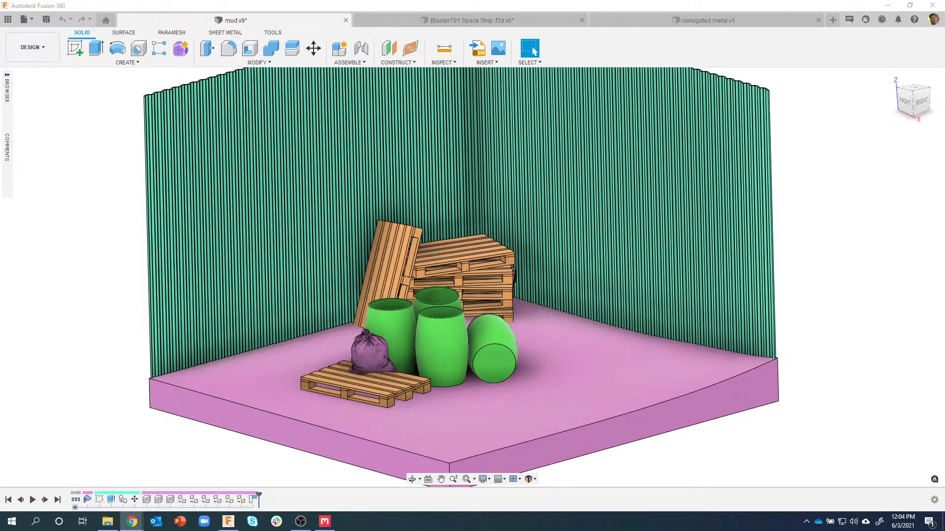
{"action": "left_click", "coordinate": [880, 213]}
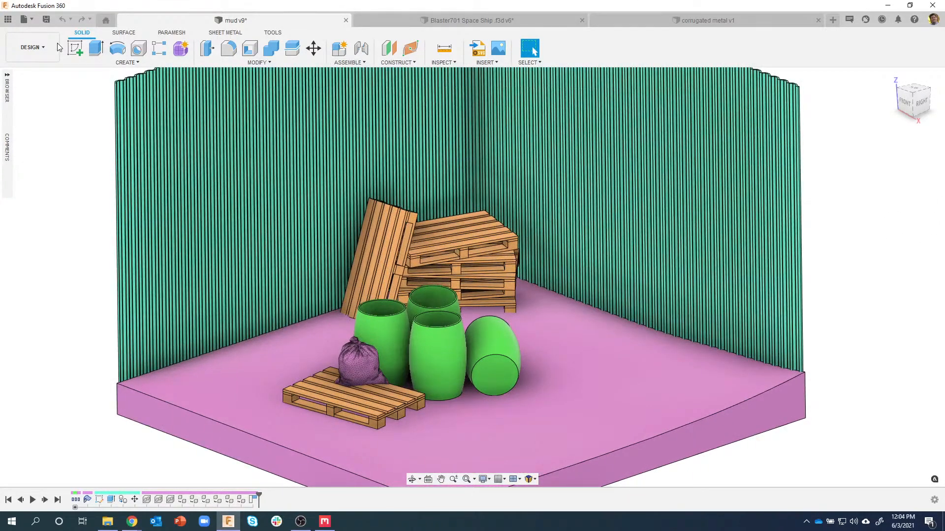
{"action": "left_click", "coordinate": [49, 46]}
{"action": "left_click", "coordinate": [36, 103]}
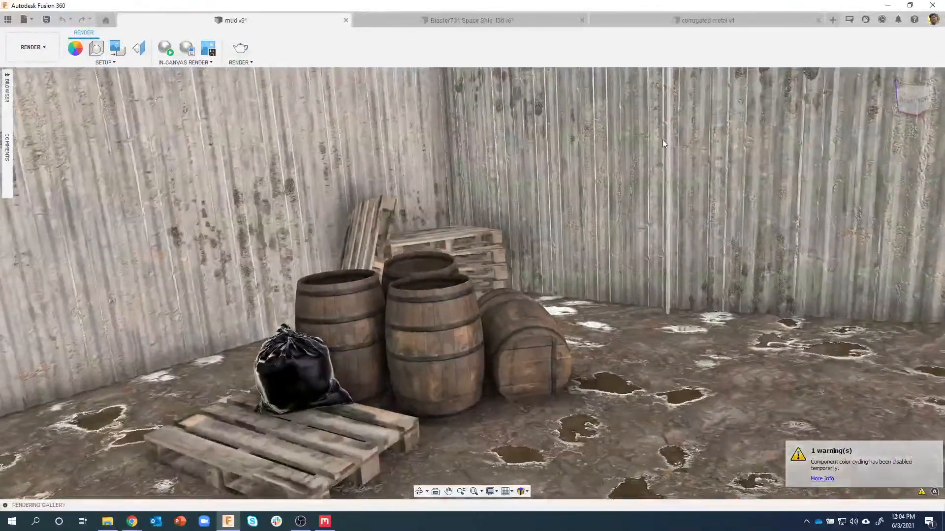
- Open the Blaster701 Space Ship design and examine the ship and its warehouse environment from above, below and close up
{"action": "left_click", "coordinate": [420, 22]}
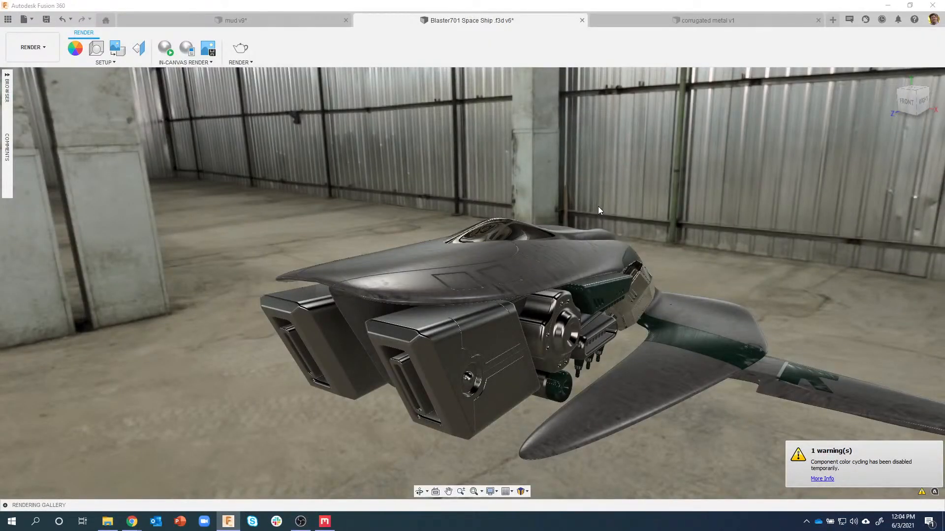
{"action": "scroll", "coordinate": [519, 153], "scroll_direction": "up", "scroll_amount": 2}
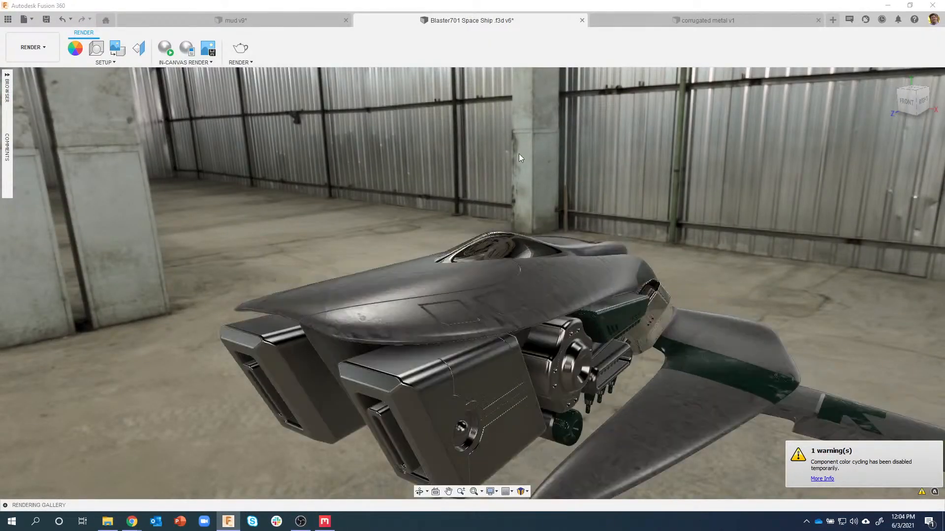
{"action": "middle_click_drag", "start_coordinate": [530, 164], "coordinate": [579, 206], "text": "shift"}
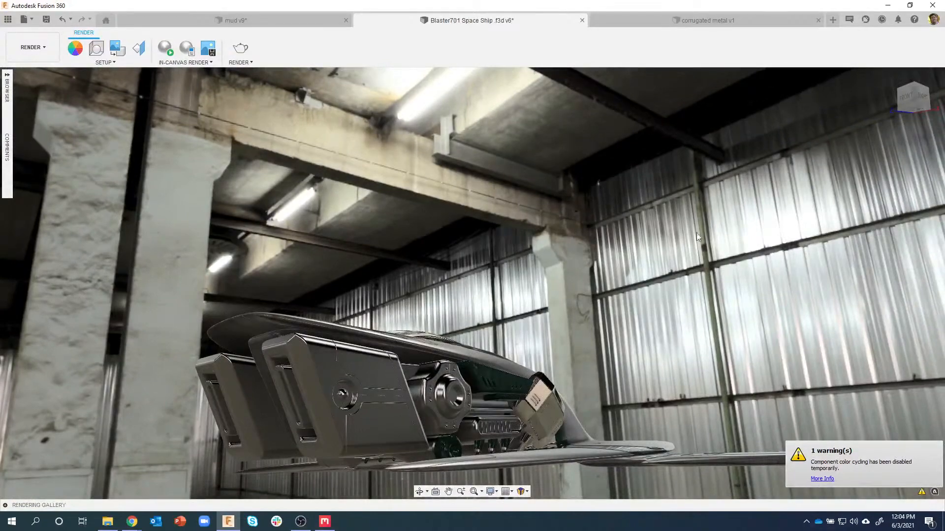
{"action": "middle_click_drag", "start_coordinate": [696, 232], "coordinate": [281, 114], "text": "shift"}
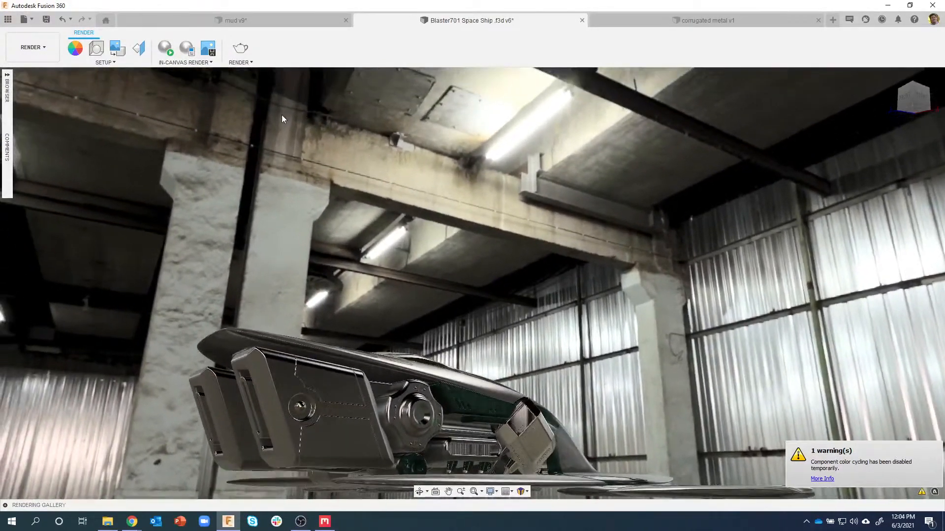
{"action": "middle_click_drag", "start_coordinate": [308, 146], "coordinate": [346, 271], "text": "shift"}
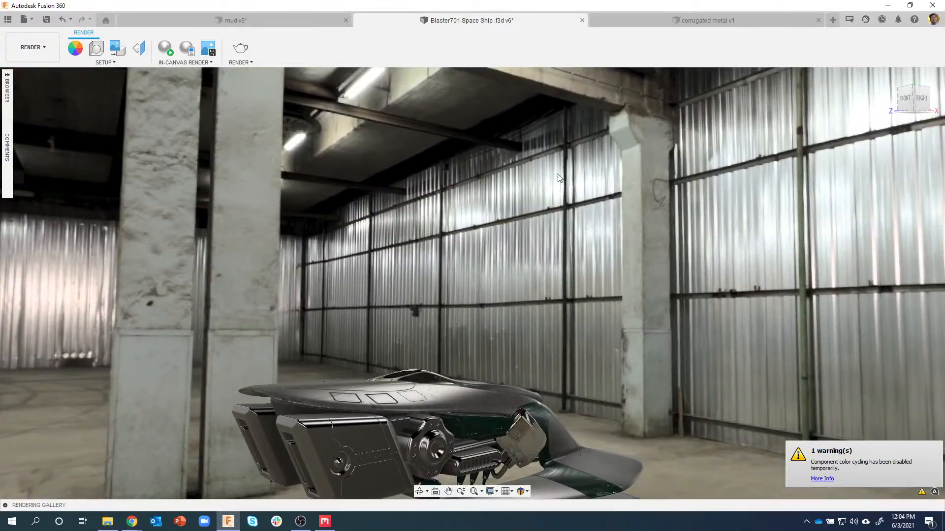
{"action": "middle_click_drag", "start_coordinate": [559, 177], "coordinate": [480, 350], "text": "shift"}
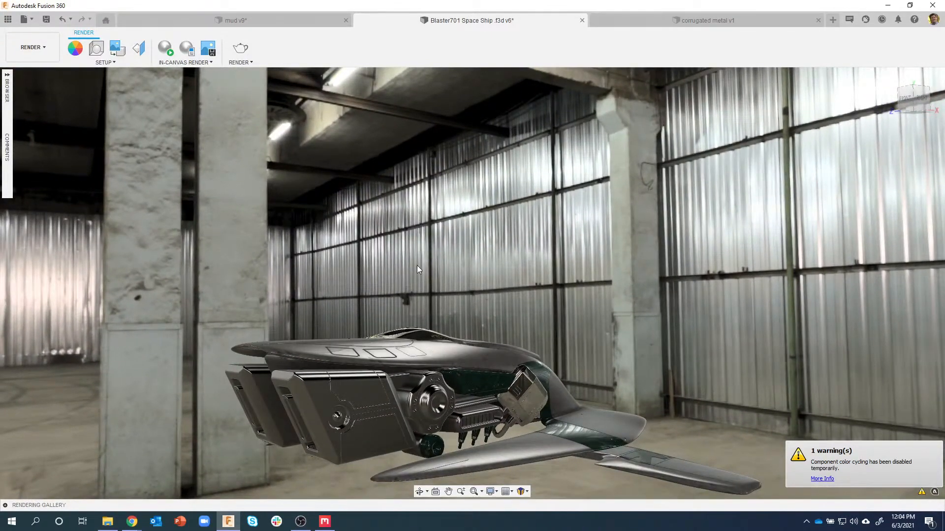
{"action": "middle_click_drag", "start_coordinate": [417, 268], "coordinate": [219, 244], "text": "shift"}
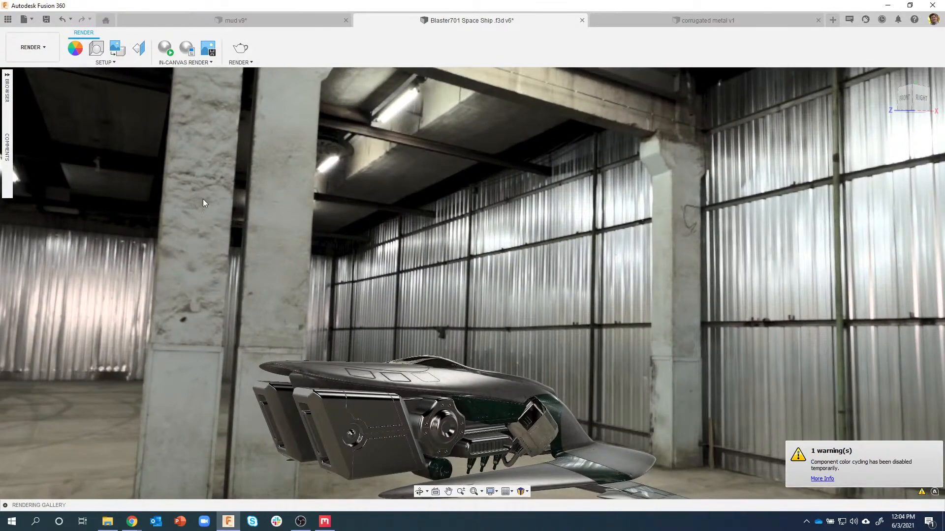
{"action": "middle_click_drag", "start_coordinate": [208, 186], "coordinate": [635, 363], "text": "shift"}
{"action": "middle_click_drag", "start_coordinate": [565, 372], "coordinate": [327, 152], "text": "shift"}
{"action": "scroll", "coordinate": [377, 213], "scroll_direction": "up", "scroll_amount": 5}
{"action": "scroll", "coordinate": [362, 181], "scroll_direction": "up", "scroll_amount": 4}
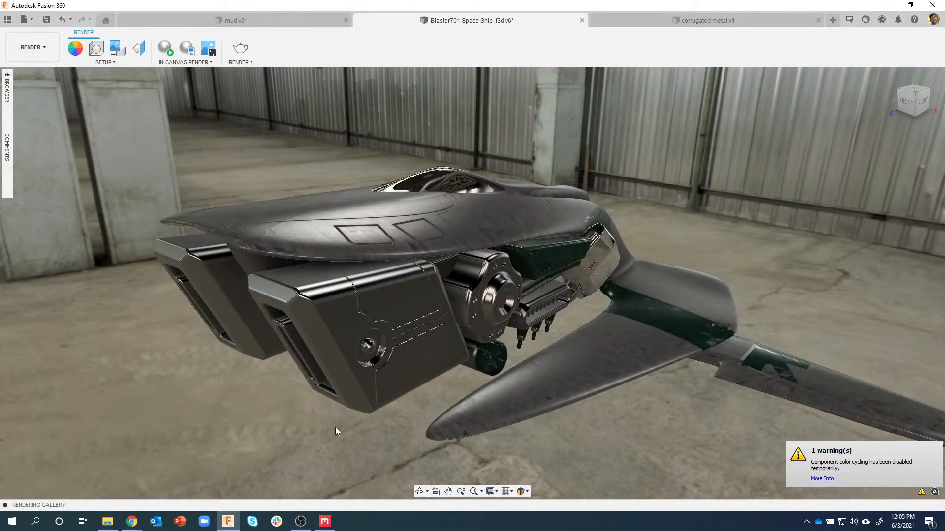
- Switch to the Wet Mud mix in Quixel Mixer, and bring up the Quixel Mixer web page in Chrome
{"action": "left_click", "coordinate": [331, 522]}
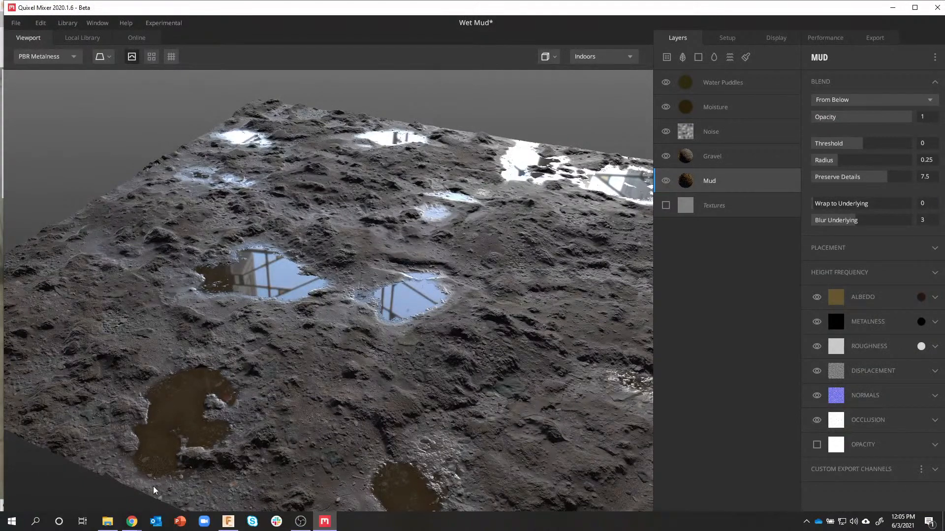
{"action": "mouse_move", "coordinate": [135, 530]}
{"action": "left_click", "coordinate": [83, 491]}
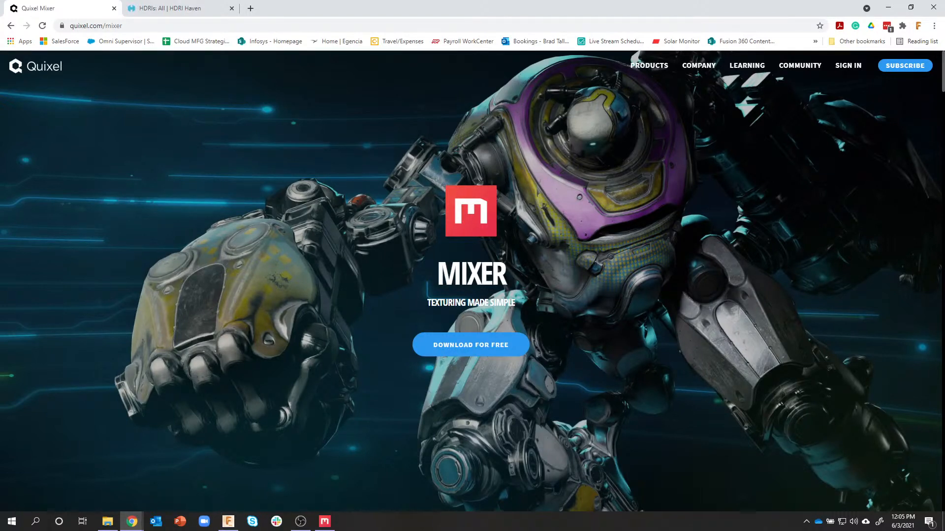
- Read through the Mixer product page, from the texturing overview to the section on free use for everyone
{"action": "scroll", "coordinate": [350, 196], "scroll_direction": "down", "scroll_amount": 6}
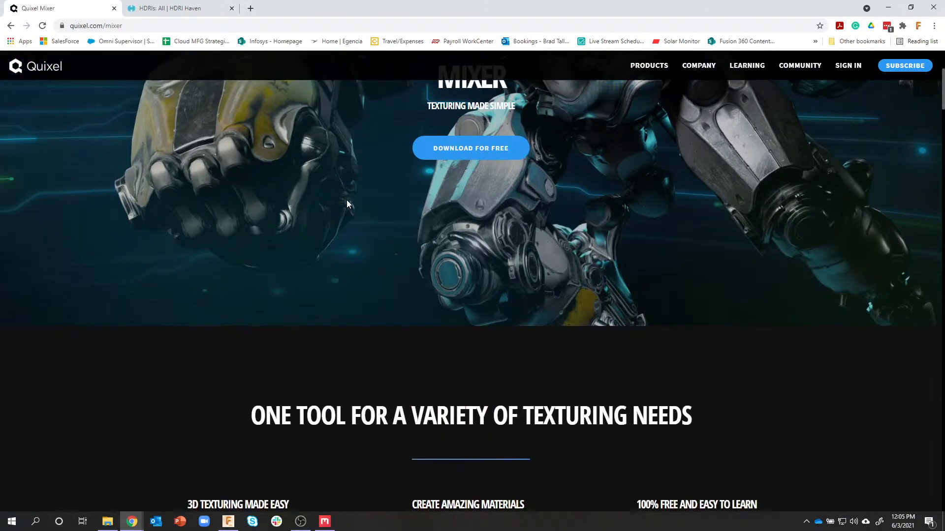
{"action": "scroll", "coordinate": [344, 200], "scroll_direction": "down", "scroll_amount": 15}
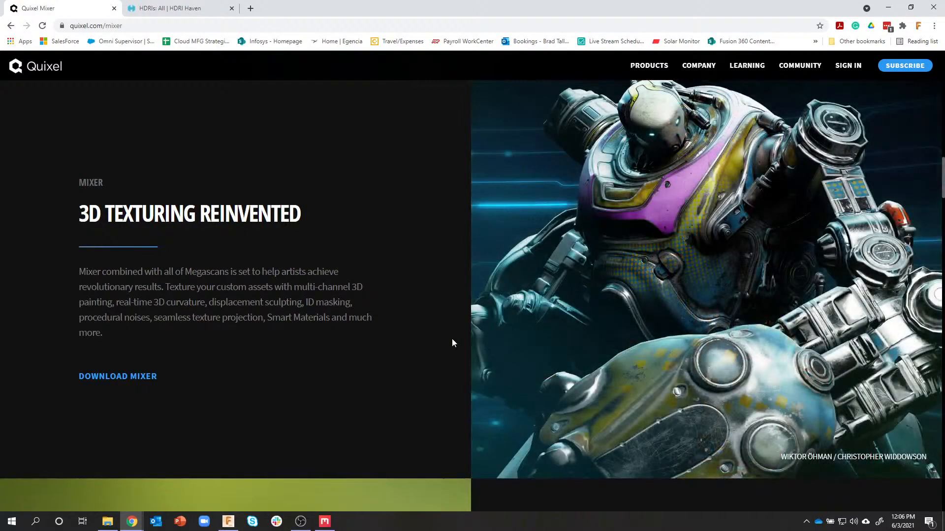
{"action": "scroll", "coordinate": [452, 340], "scroll_direction": "down", "scroll_amount": 8}
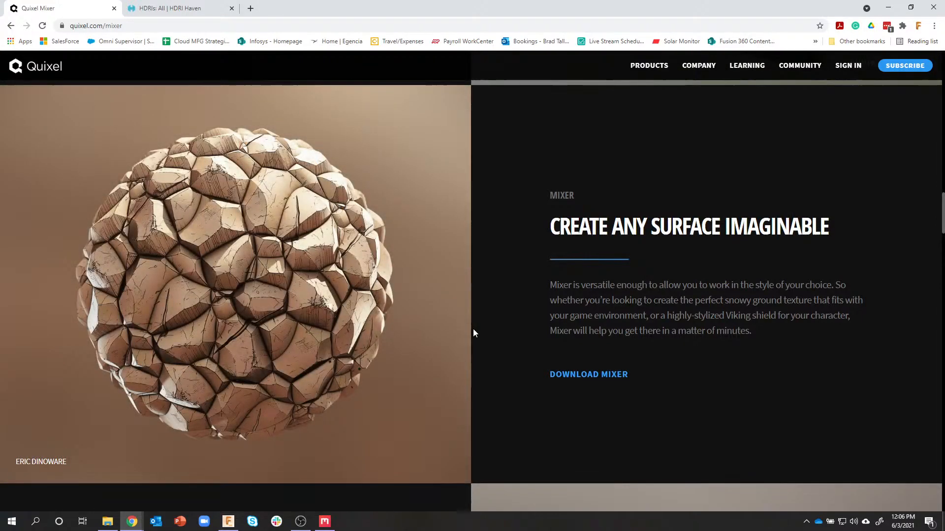
{"action": "scroll", "coordinate": [474, 330], "scroll_direction": "down", "scroll_amount": 7}
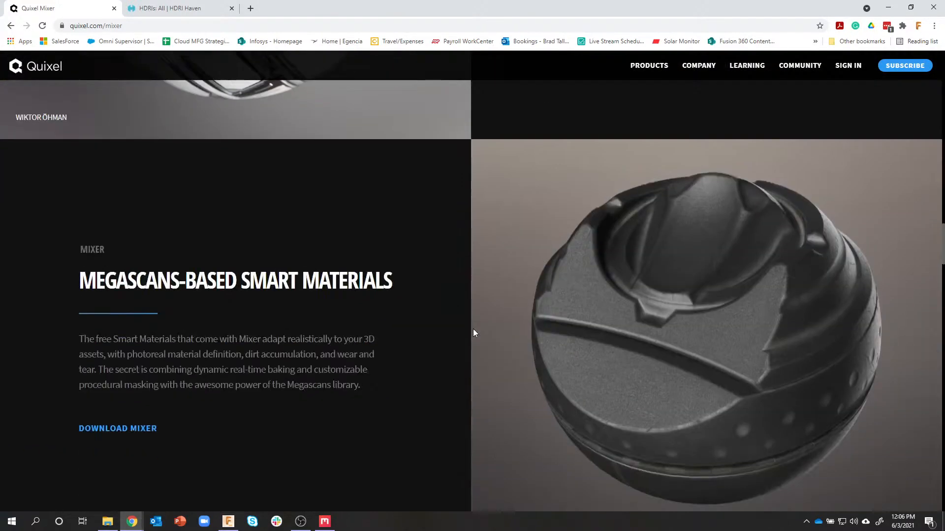
{"action": "scroll", "coordinate": [474, 329], "scroll_direction": "down", "scroll_amount": 3}
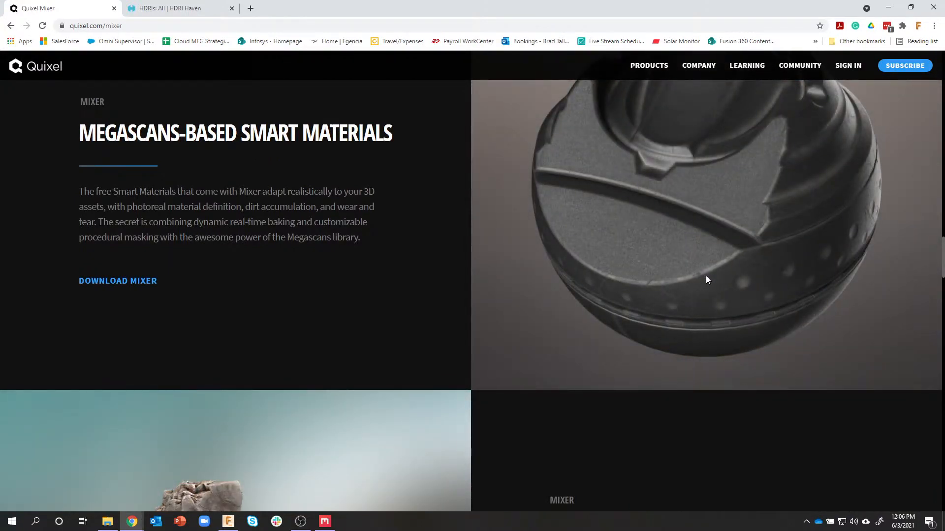
{"action": "scroll", "coordinate": [492, 278], "scroll_direction": "down", "scroll_amount": 3}
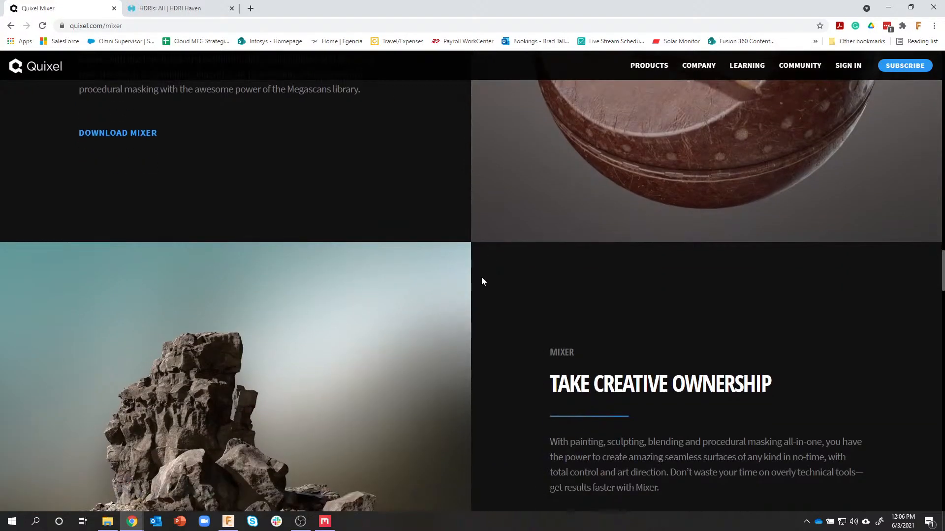
{"action": "scroll", "coordinate": [480, 278], "scroll_direction": "down", "scroll_amount": 3}
{"action": "scroll", "coordinate": [390, 259], "scroll_direction": "down", "scroll_amount": 7}
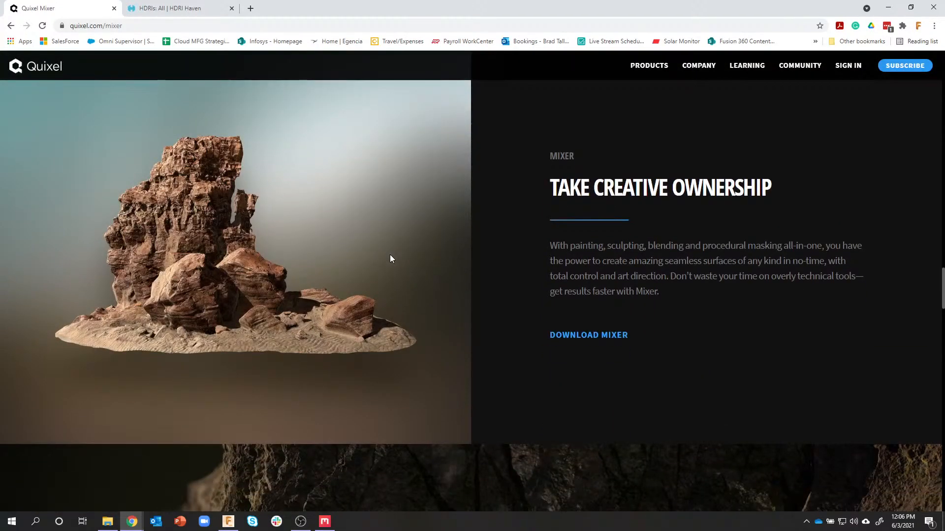
{"action": "scroll", "coordinate": [418, 254], "scroll_direction": "down", "scroll_amount": 15}
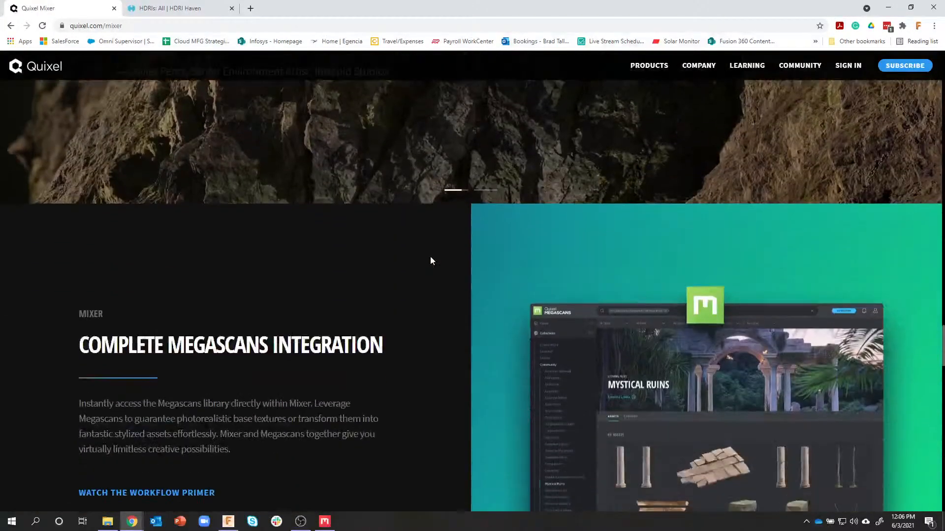
{"action": "scroll", "coordinate": [442, 266], "scroll_direction": "down", "scroll_amount": 8}
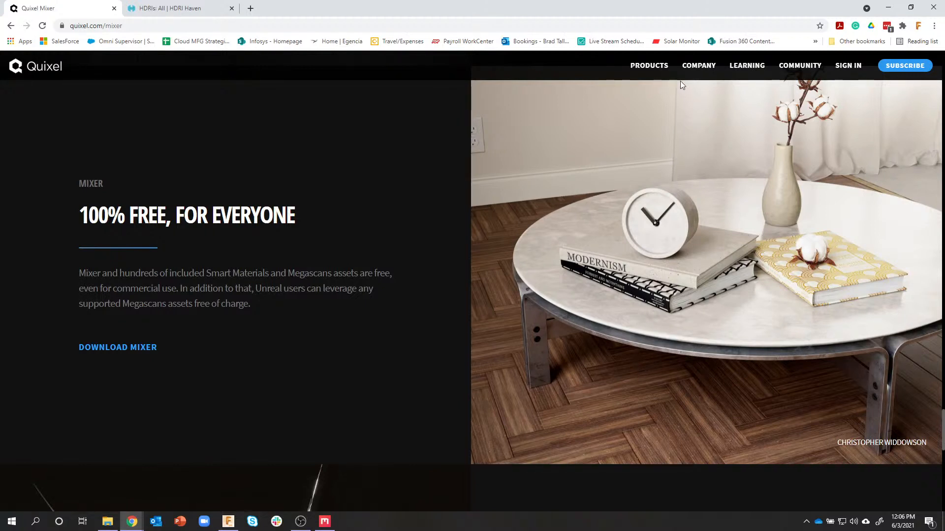
- Browse the Quixel community gallery and open the Uncharted artwork
{"action": "mouse_move", "coordinate": [801, 70]}
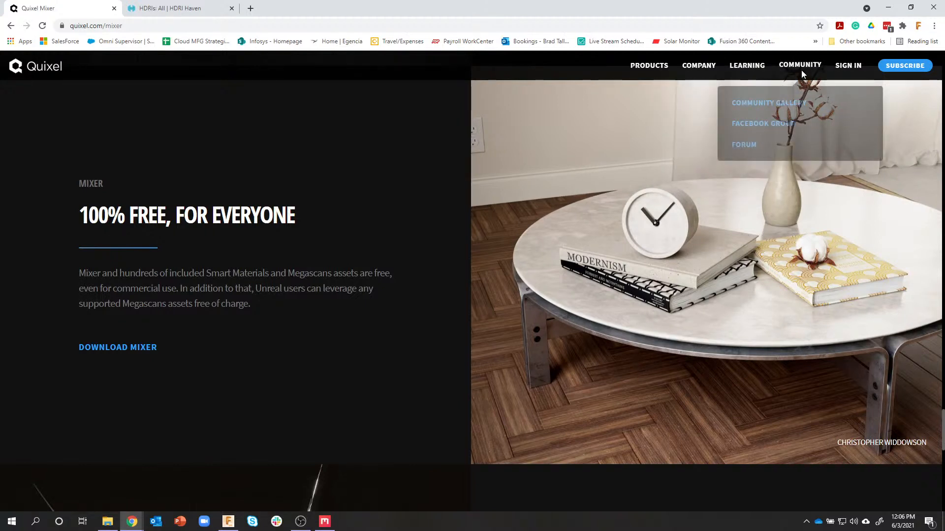
{"action": "left_click", "coordinate": [786, 102]}
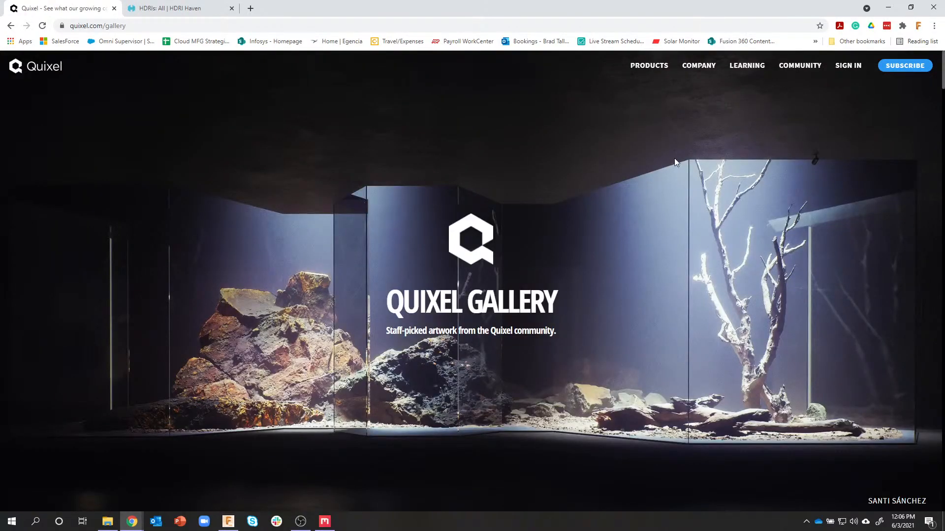
{"action": "scroll", "coordinate": [674, 161], "scroll_direction": "down", "scroll_amount": 12}
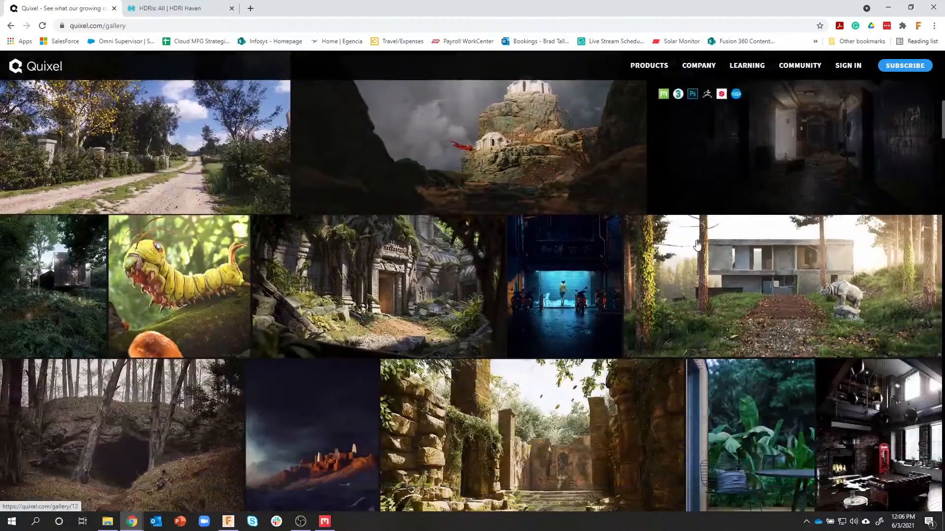
{"action": "scroll", "coordinate": [696, 244], "scroll_direction": "down", "scroll_amount": 2}
{"action": "scroll", "coordinate": [542, 275], "scroll_direction": "down", "scroll_amount": 2}
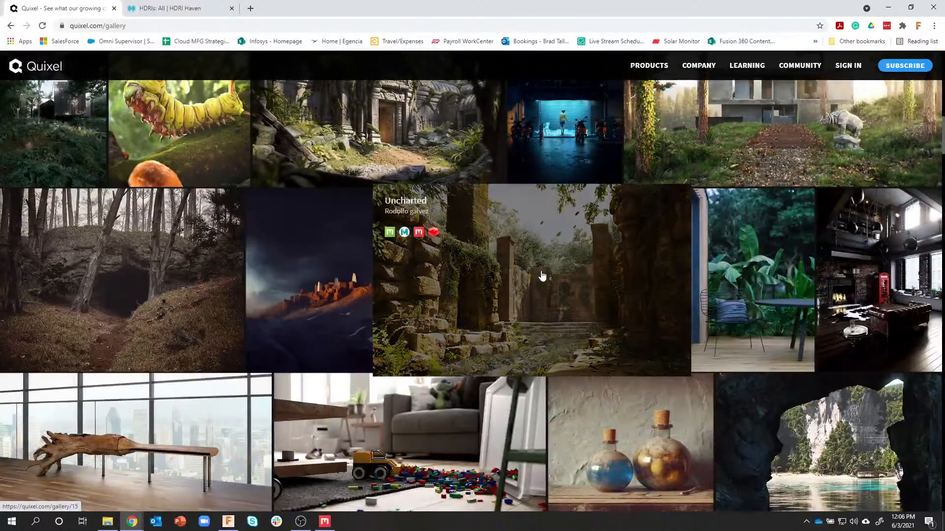
{"action": "left_click", "coordinate": [542, 276]}
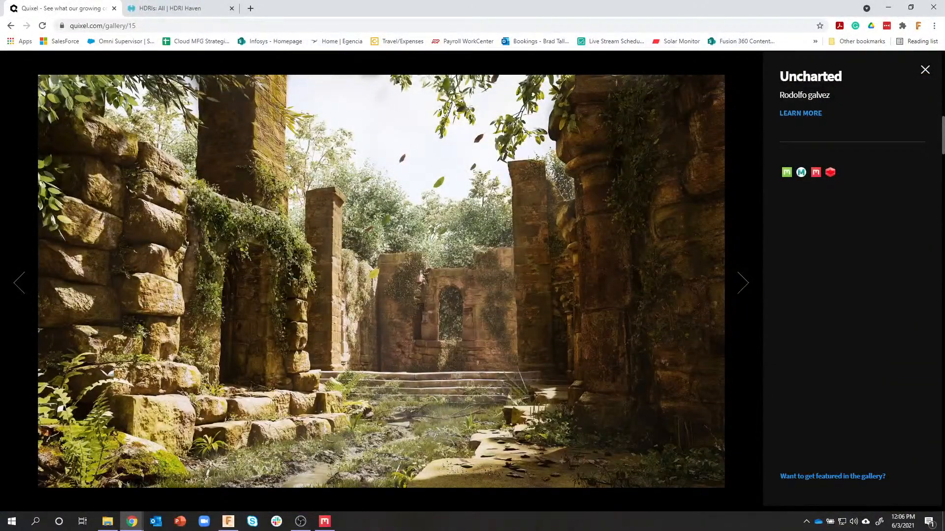
- Leave the Uncharted artwork and view the Jars of Eyes and Cozy Cottage pieces in the Quixel gallery
{"action": "left_click", "coordinate": [924, 71]}
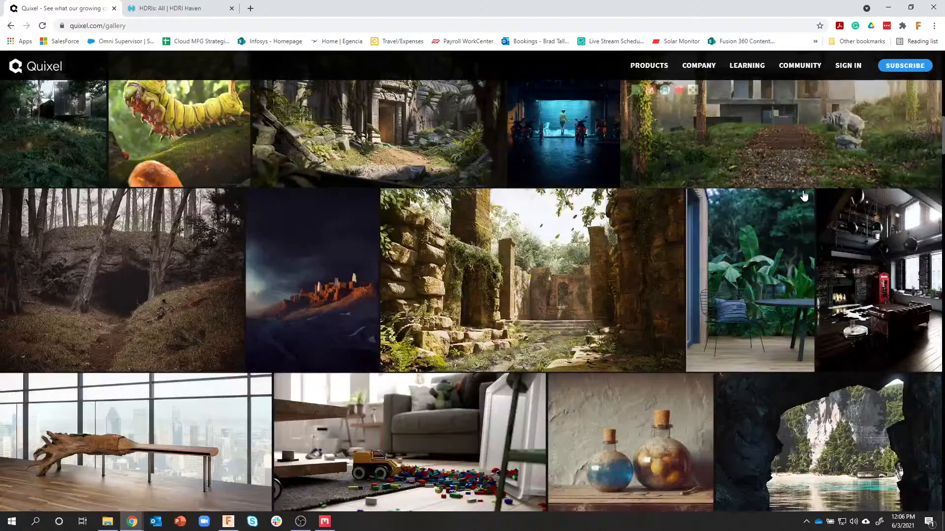
{"action": "scroll", "coordinate": [762, 250], "scroll_direction": "down", "scroll_amount": 3}
{"action": "left_click", "coordinate": [655, 242]}
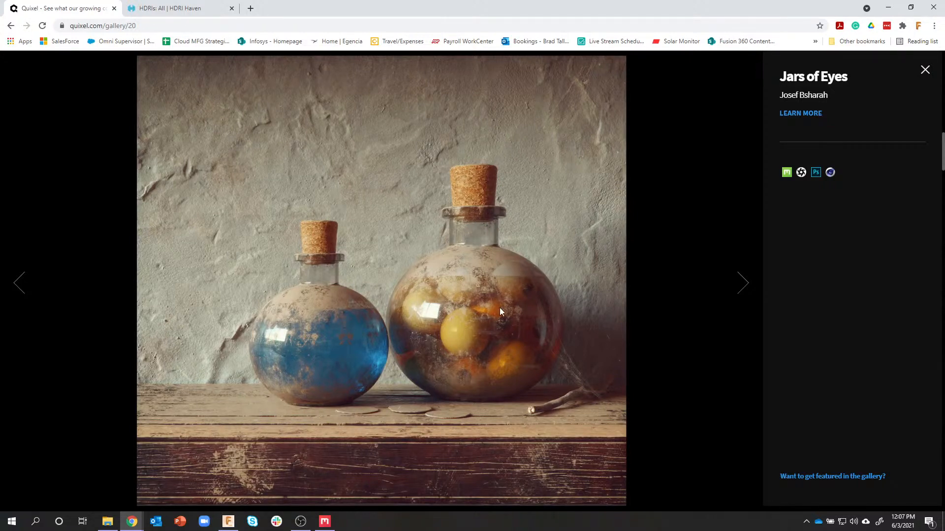
{"action": "left_click", "coordinate": [925, 70]}
{"action": "scroll", "coordinate": [797, 234], "scroll_direction": "down", "scroll_amount": 3}
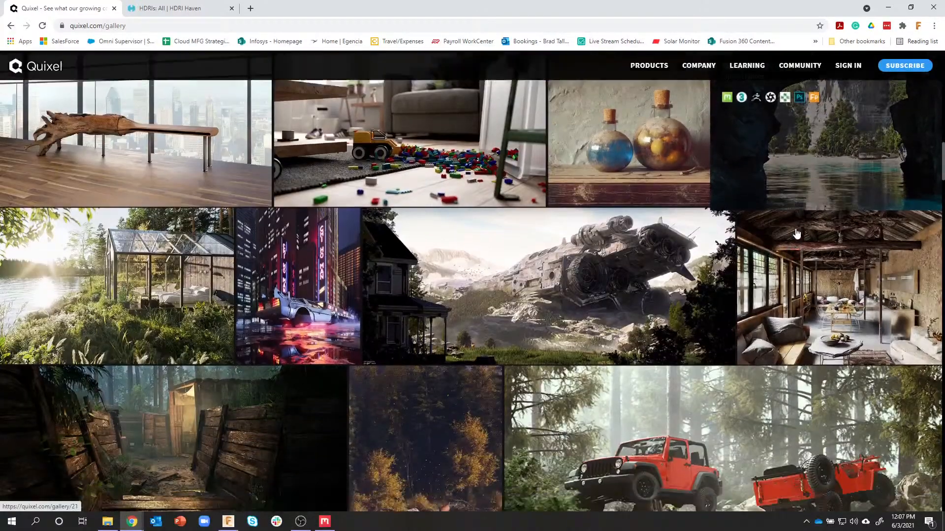
{"action": "scroll", "coordinate": [797, 235], "scroll_direction": "down", "scroll_amount": 3}
{"action": "left_click", "coordinate": [843, 183]}
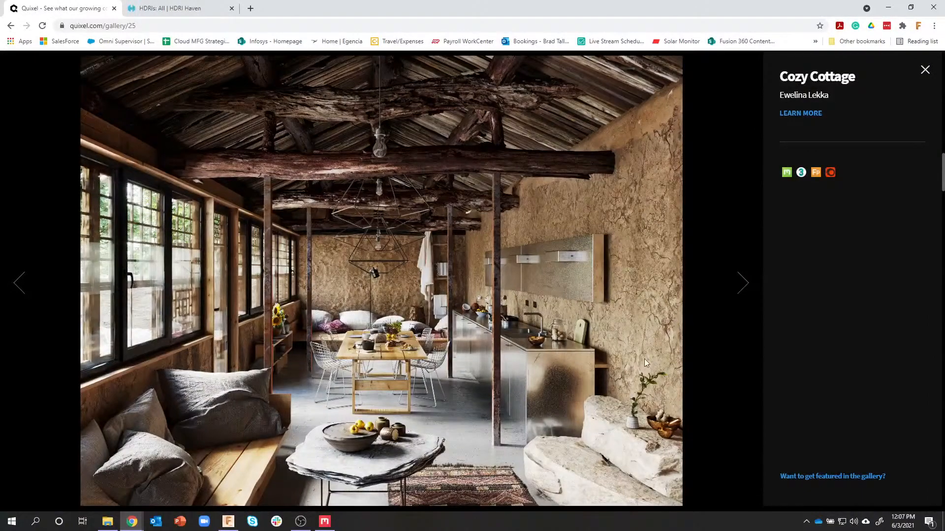
- Close Cozy Cottage, browse further down the gallery, and open the MH Interior artwork
{"action": "left_click", "coordinate": [924, 70]}
{"action": "scroll", "coordinate": [715, 235], "scroll_direction": "down", "scroll_amount": 6}
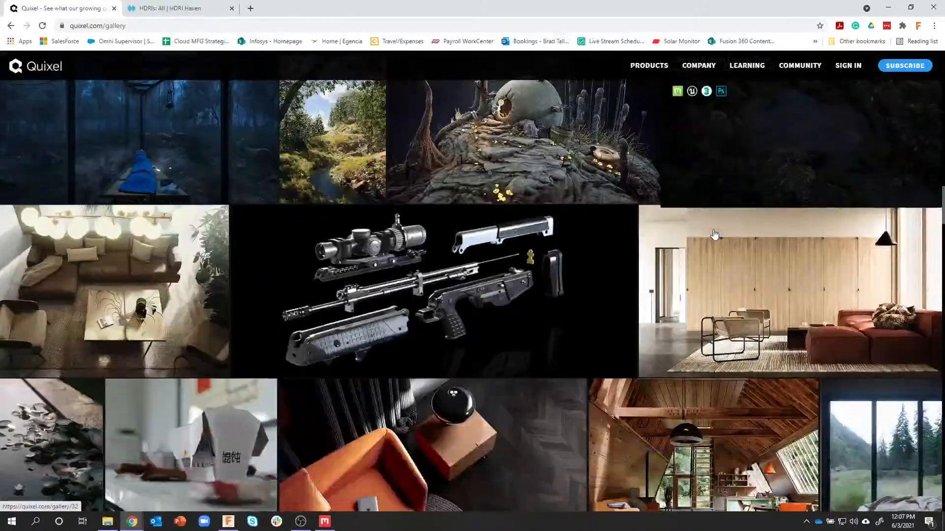
{"action": "scroll", "coordinate": [714, 235], "scroll_direction": "down", "scroll_amount": 3}
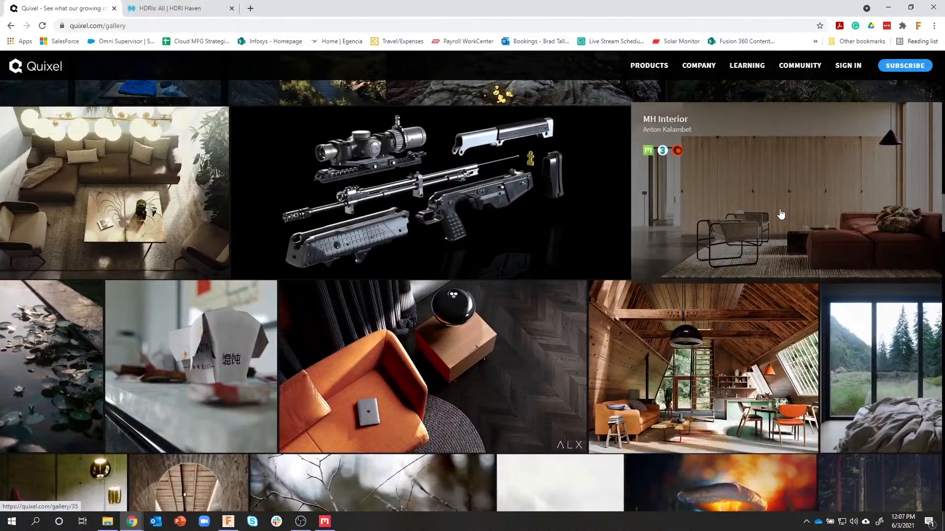
{"action": "left_click", "coordinate": [780, 213]}
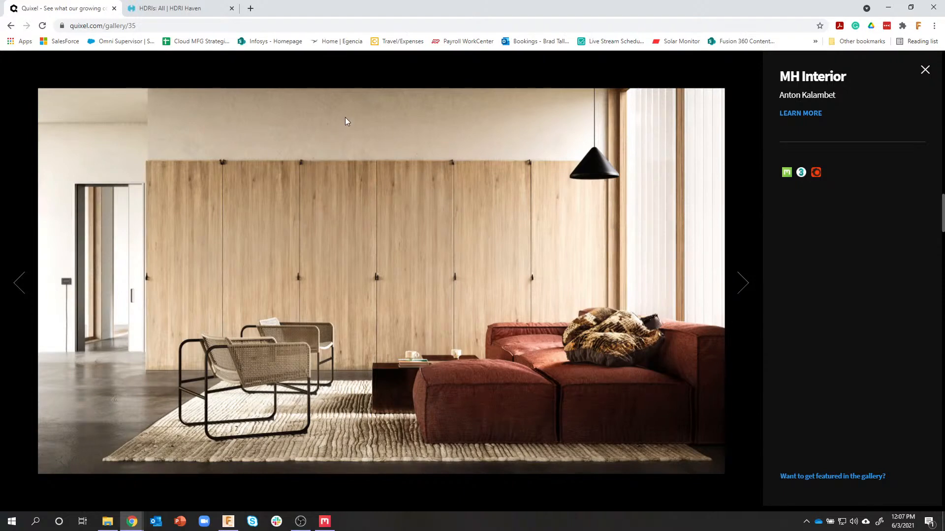
- Return to Quixel Mixer and examine the puddles and gravel of the Wet Mud surface from several angles and up close
{"action": "left_click", "coordinate": [888, 7]}
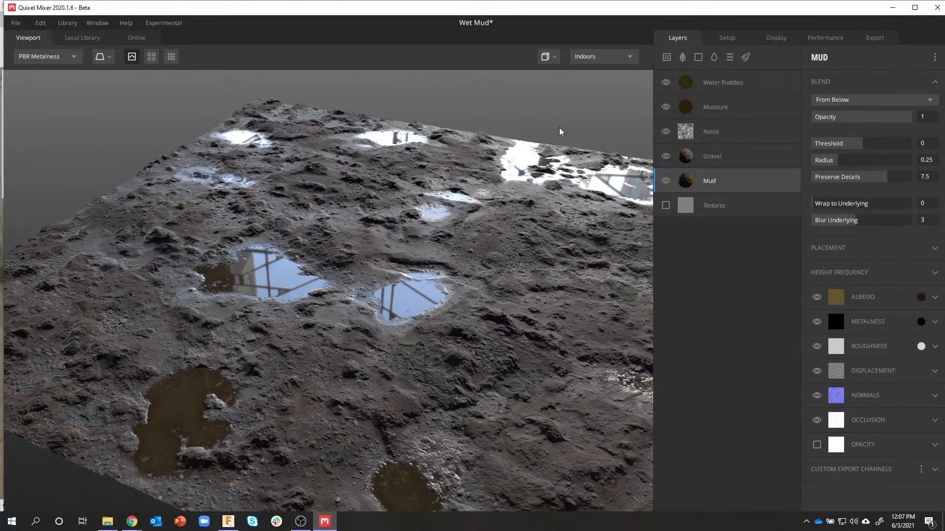
{"action": "left_click_drag", "start_coordinate": [517, 217], "coordinate": [497, 227]}
{"action": "scroll", "coordinate": [486, 337], "scroll_direction": "up", "scroll_amount": 4}
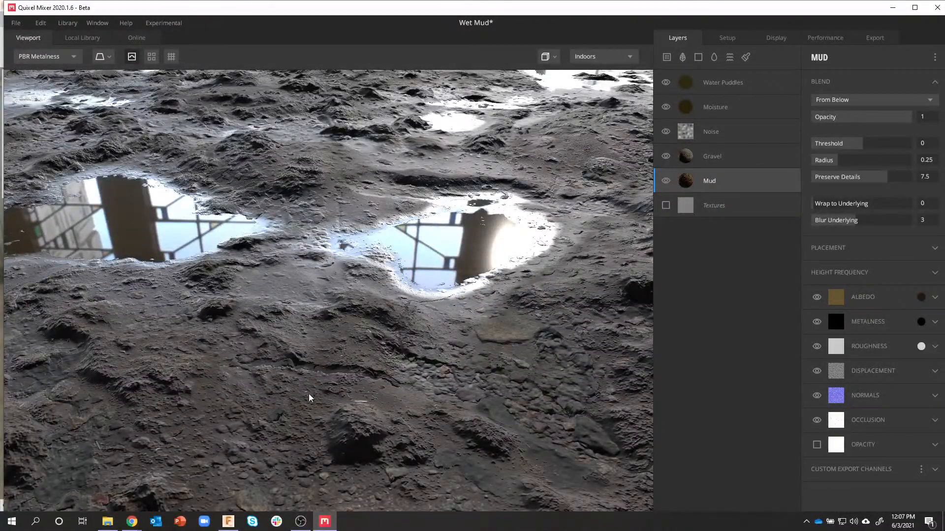
{"action": "left_click_drag", "start_coordinate": [345, 384], "coordinate": [441, 326]}
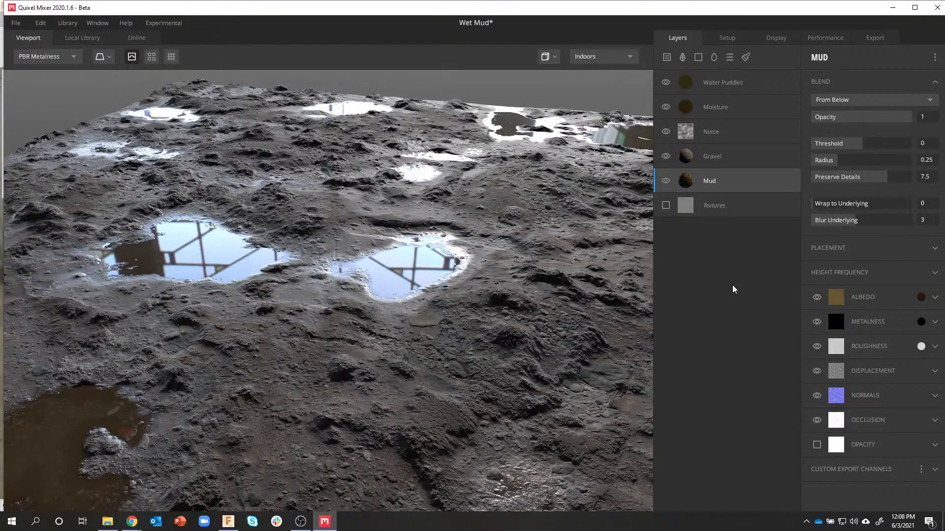
- Hide the Water Puddles, Moisture, Noise, Gravel and Mud layers to strip the surface to a plain plane
{"action": "left_click", "coordinate": [666, 82]}
{"action": "left_click", "coordinate": [666, 107]}
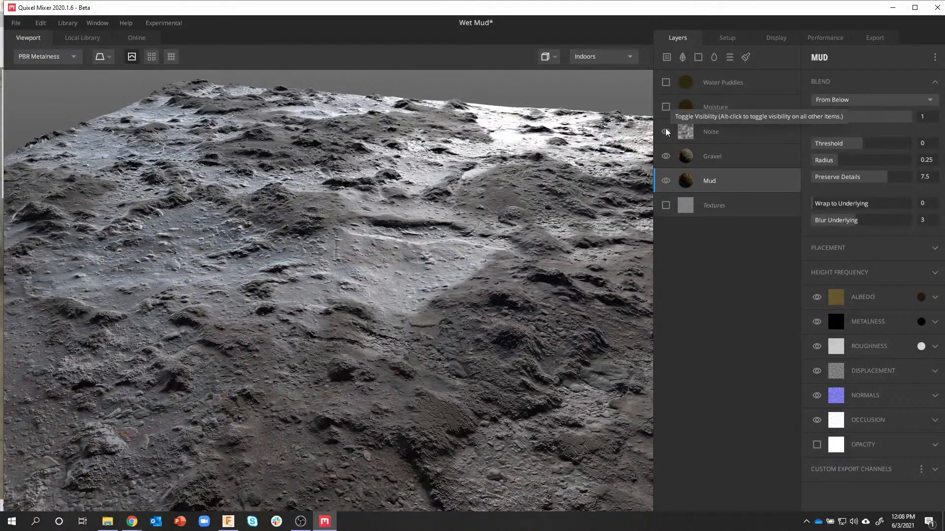
{"action": "left_click", "coordinate": [666, 132]}
{"action": "left_click", "coordinate": [665, 156]}
{"action": "left_click", "coordinate": [665, 181]}
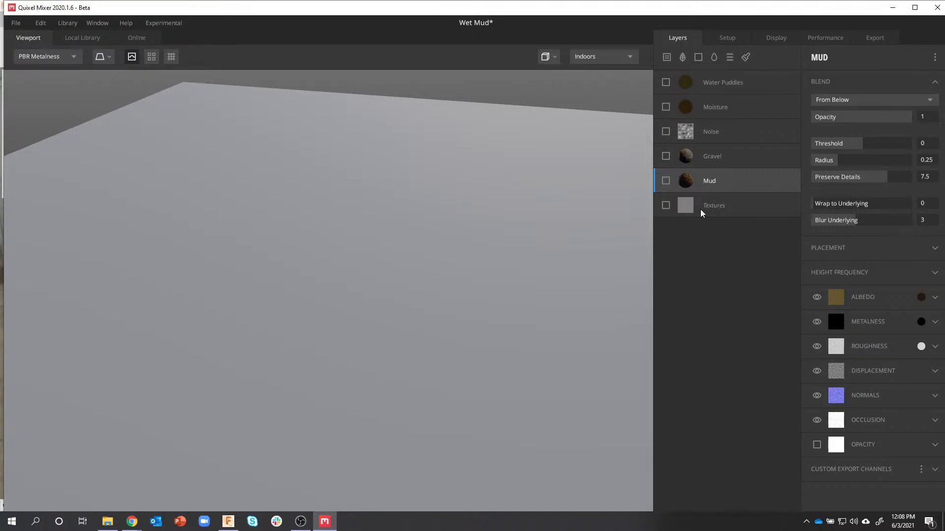
- Show the Mud layer again and compare the surface with and without the Gravel layer, leaving both visible
{"action": "left_click", "coordinate": [666, 181]}
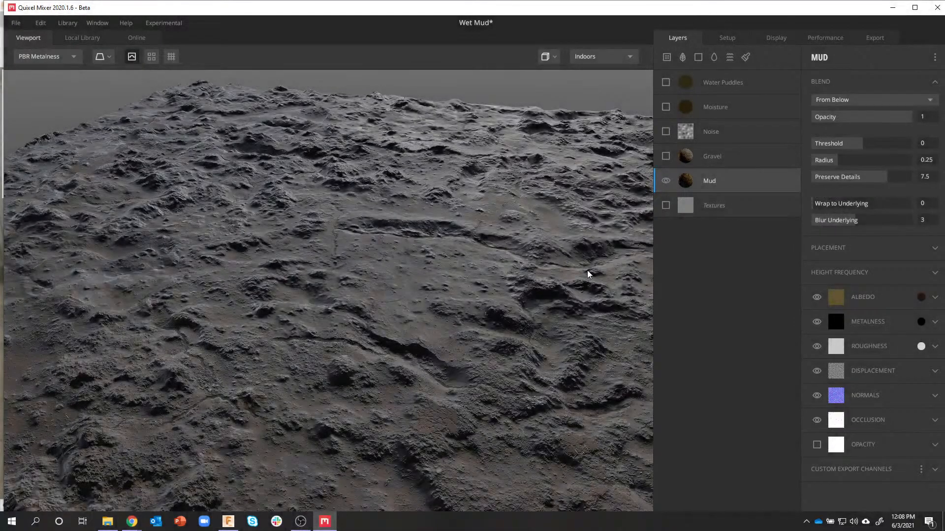
{"action": "mouse_move", "coordinate": [515, 280]}
{"action": "left_mouse_down"}
{"action": "mouse_move", "coordinate": [532, 220]}
{"action": "mouse_move", "coordinate": [507, 235]}
{"action": "mouse_move", "coordinate": [468, 238]}
{"action": "mouse_move", "coordinate": [474, 268]}
{"action": "mouse_move", "coordinate": [515, 275]}
{"action": "mouse_move", "coordinate": [534, 261]}
{"action": "mouse_move", "coordinate": [546, 354]}
{"action": "mouse_move", "coordinate": [509, 265]}
{"action": "left_mouse_up"}
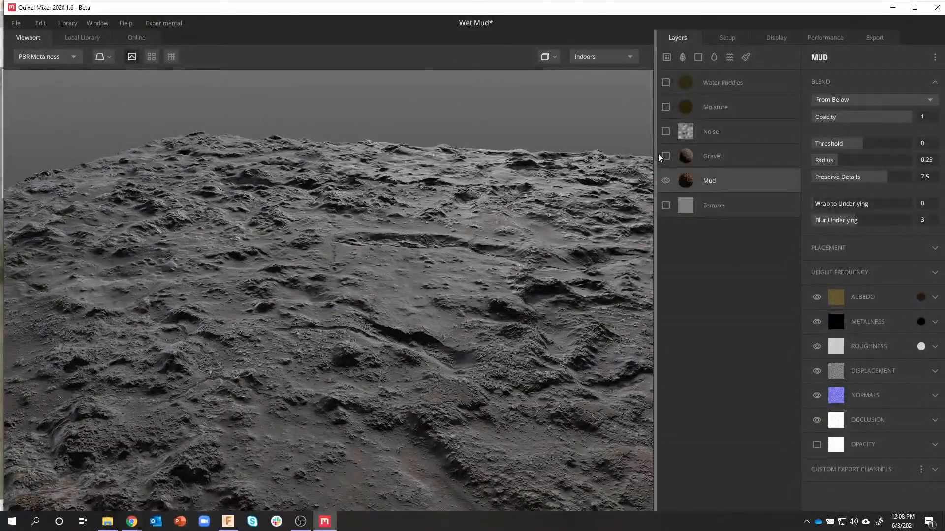
{"action": "left_click", "coordinate": [666, 157]}
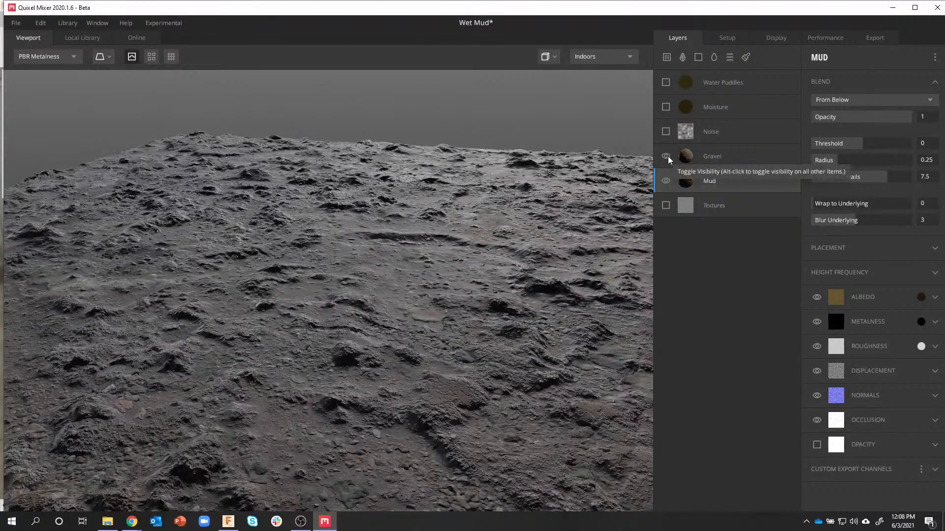
{"action": "left_click", "coordinate": [665, 156]}
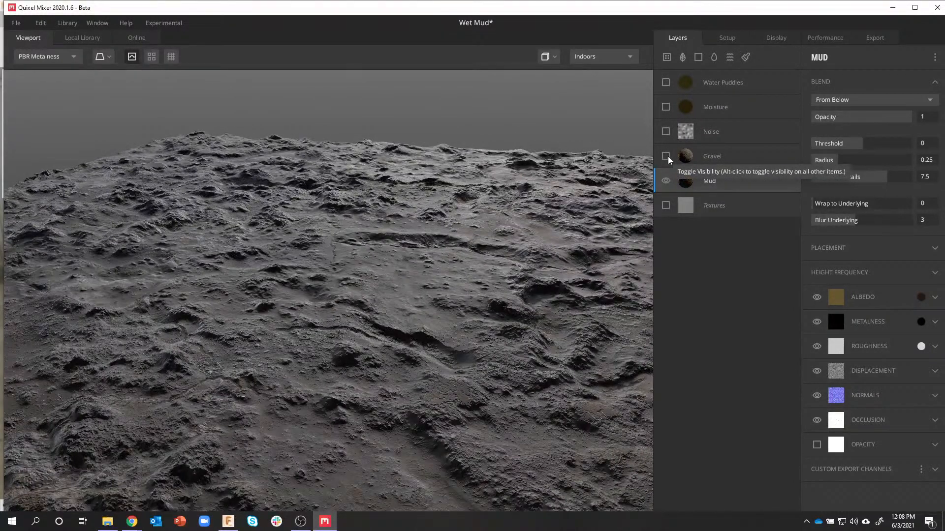
{"action": "left_click", "coordinate": [666, 156]}
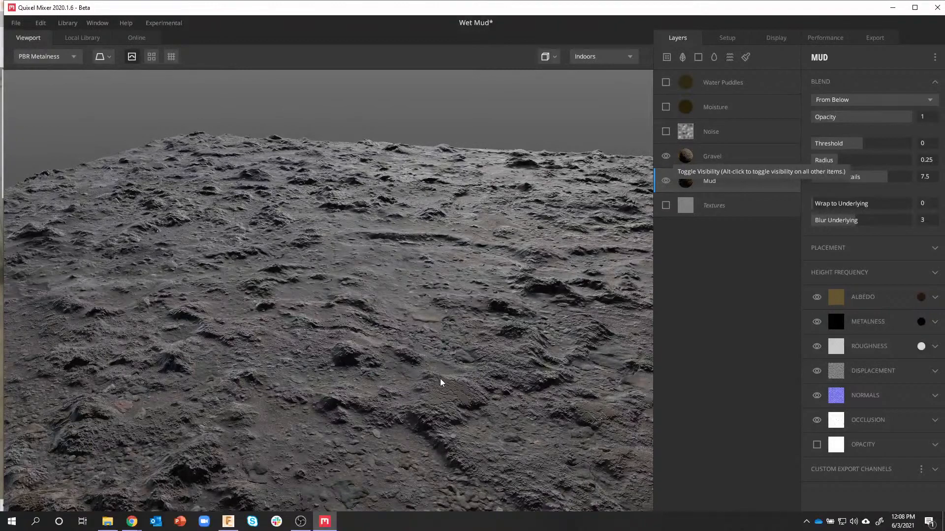
{"action": "scroll", "coordinate": [434, 386], "scroll_direction": "up", "scroll_amount": 3}
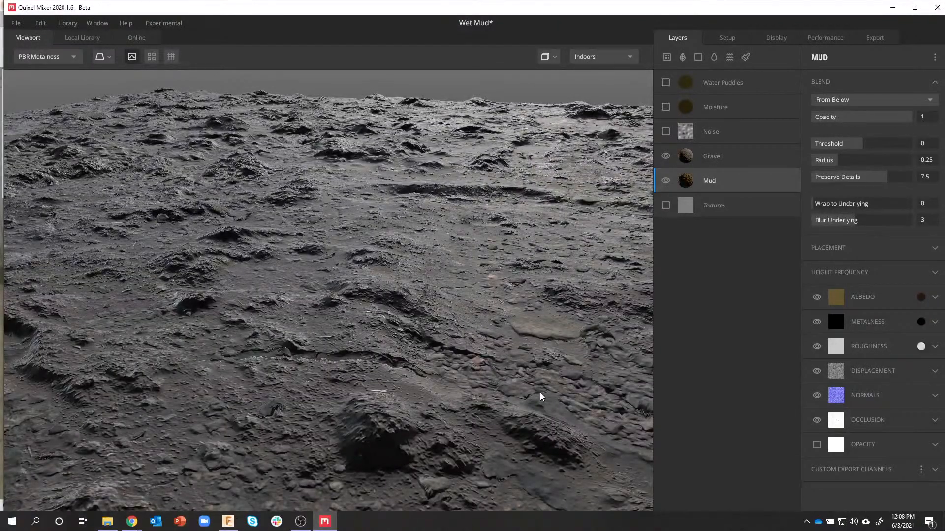
{"action": "left_click", "coordinate": [666, 158]}
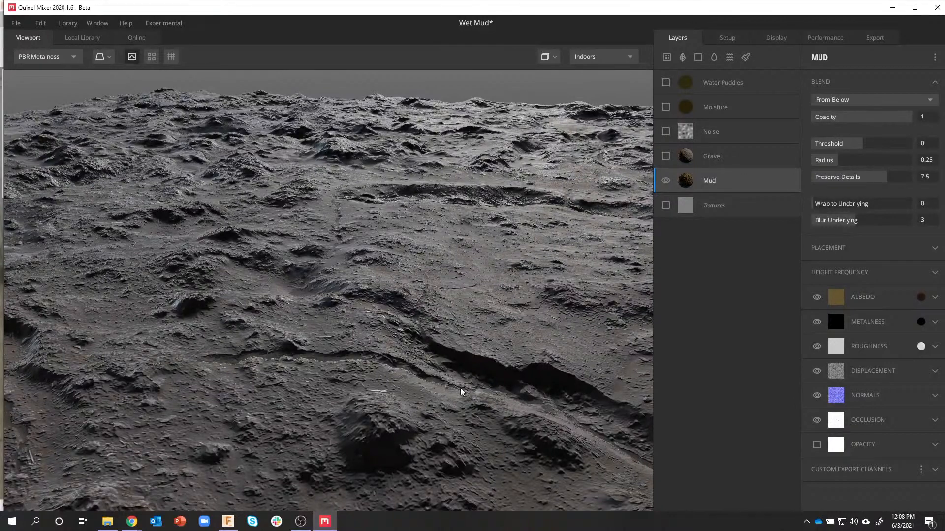
{"action": "left_click", "coordinate": [666, 156]}
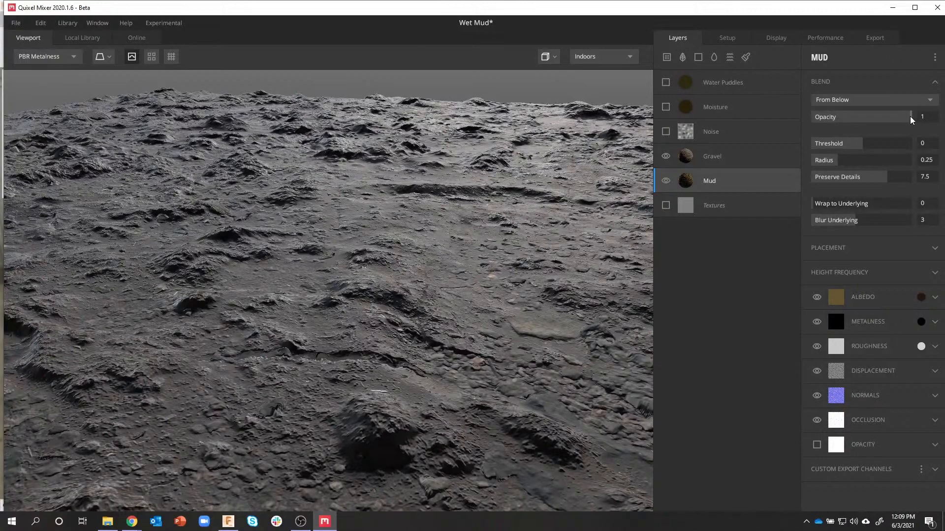
- Lower the Mud layer's opacity to 0 to preview the gravel alone, and raise it back to 0.925
{"action": "left_click_drag", "start_coordinate": [911, 120], "coordinate": [791, 112]}
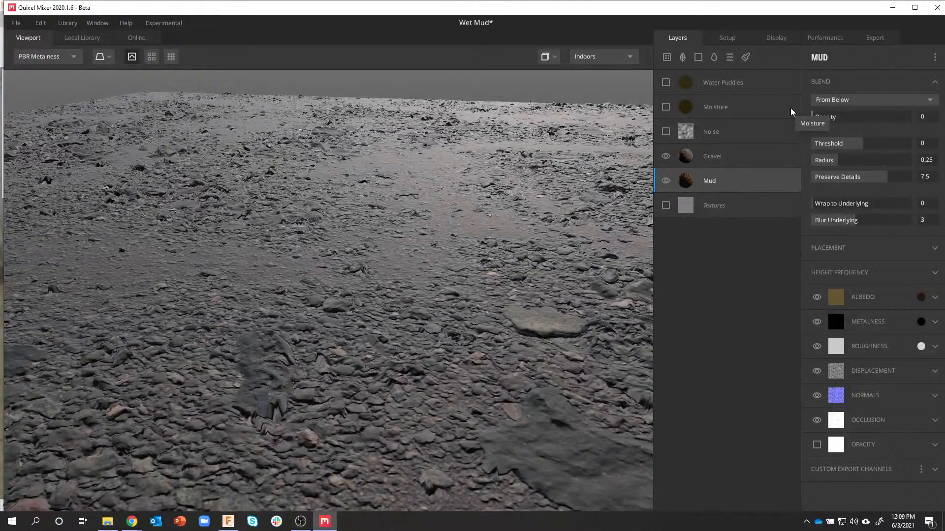
{"action": "left_click_drag", "start_coordinate": [795, 109], "coordinate": [903, 126]}
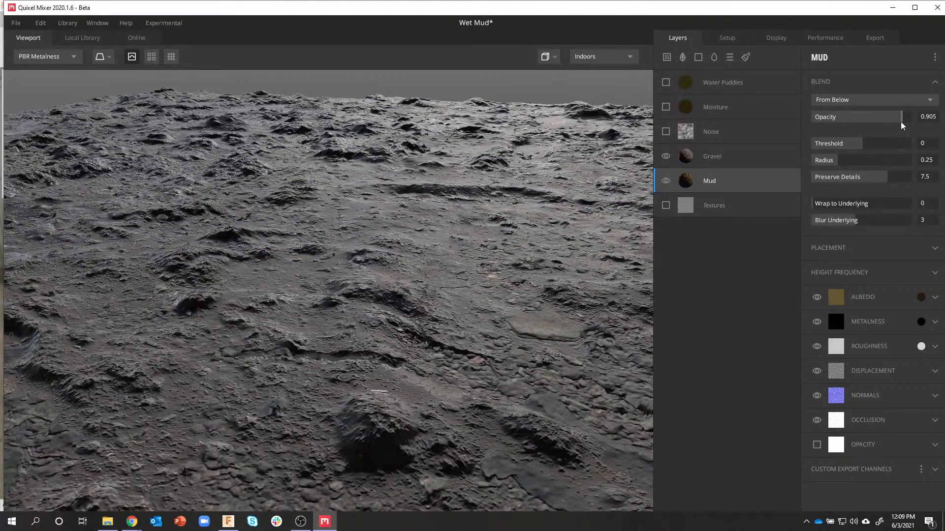
- Try the From Above blend mode on the Mud layer, restore From Below, and adjust the layer's blend threshold
{"action": "left_click", "coordinate": [886, 105]}
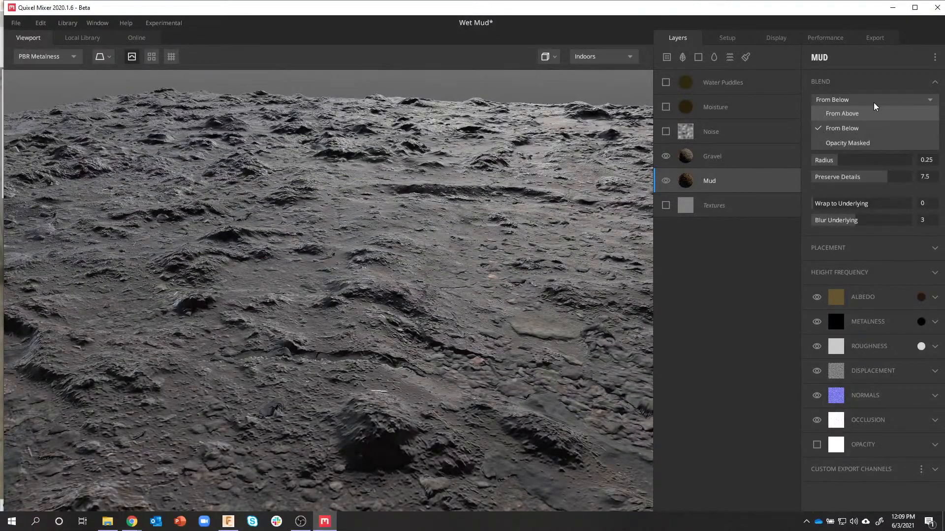
{"action": "left_click", "coordinate": [868, 113]}
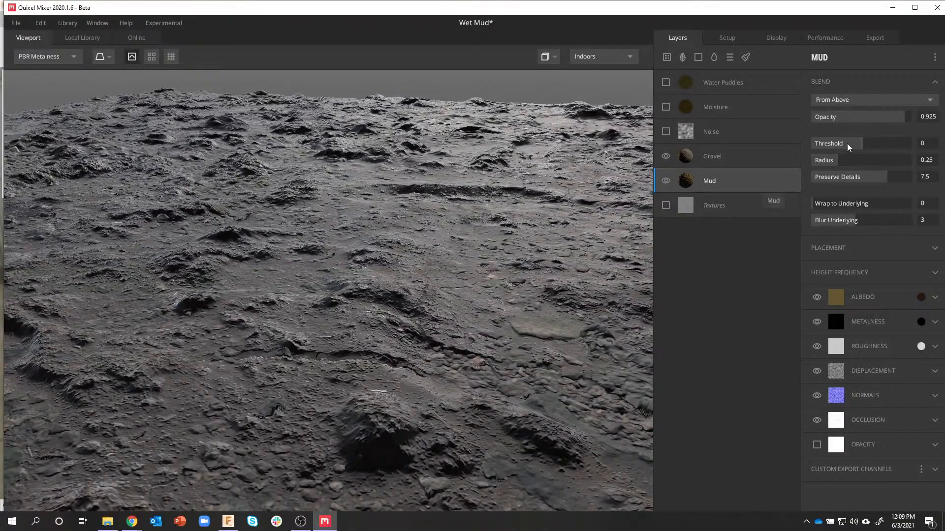
{"action": "left_click", "coordinate": [869, 101]}
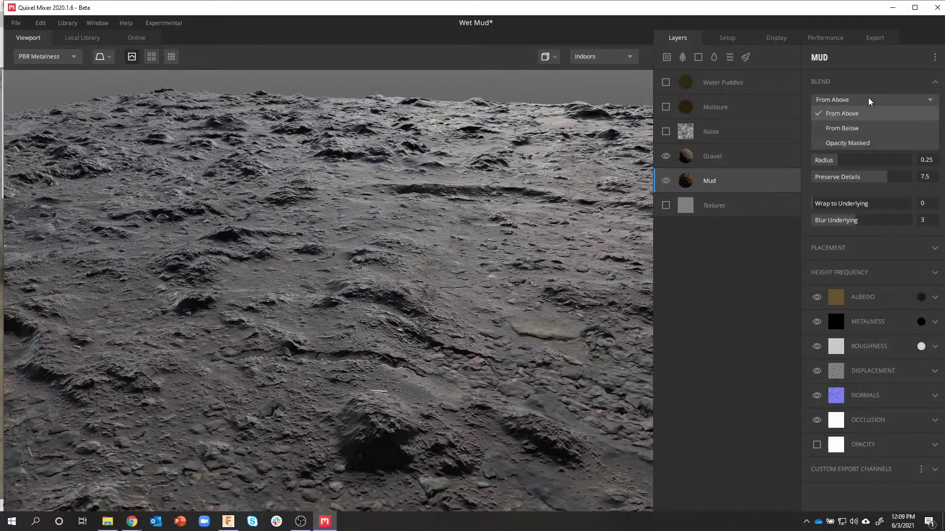
{"action": "left_click", "coordinate": [850, 129]}
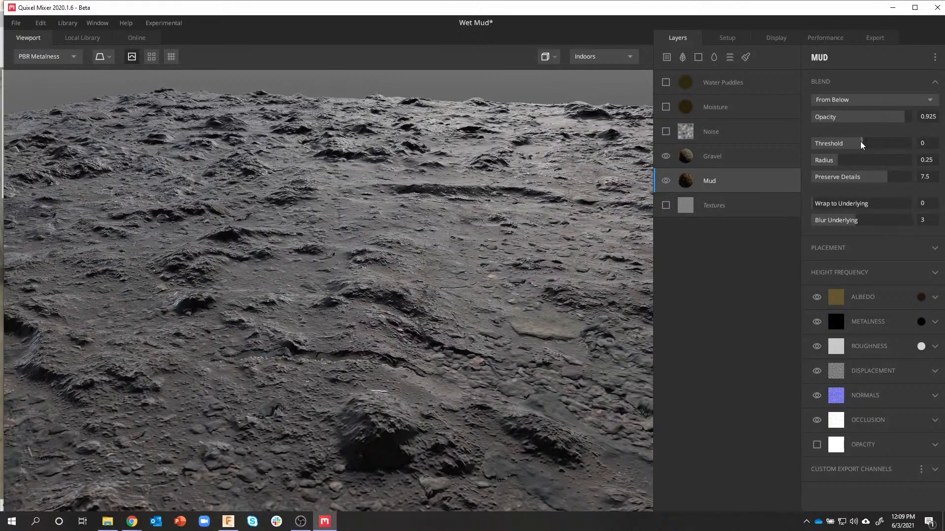
{"action": "mouse_move", "coordinate": [861, 143]}
{"action": "left_mouse_down"}
{"action": "mouse_move", "coordinate": [824, 144]}
{"action": "mouse_move", "coordinate": [907, 159]}
{"action": "mouse_move", "coordinate": [876, 152]}
{"action": "left_mouse_up"}
- Set the Gravel layer's blend threshold to -0.07, opacity to 0.886 and radius to 0.085
{"action": "left_click", "coordinate": [721, 158]}
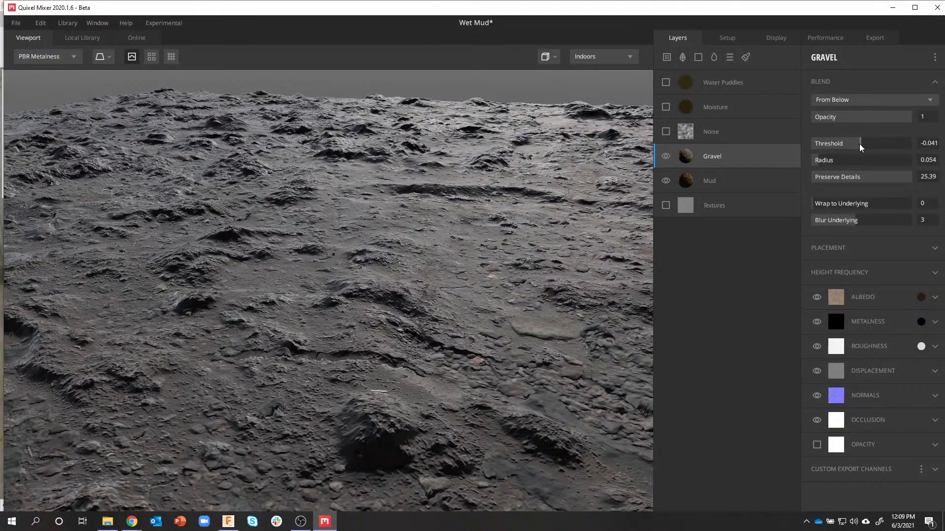
{"action": "left_click_drag", "start_coordinate": [859, 148], "coordinate": [861, 151]}
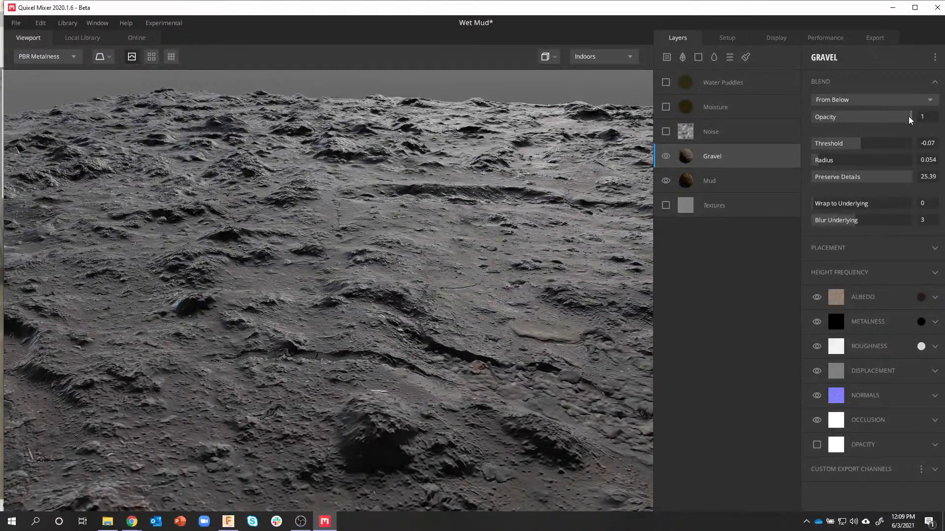
{"action": "mouse_move", "coordinate": [910, 120]}
{"action": "left_mouse_down"}
{"action": "mouse_move", "coordinate": [871, 117]}
{"action": "mouse_move", "coordinate": [902, 126]}
{"action": "left_mouse_up"}
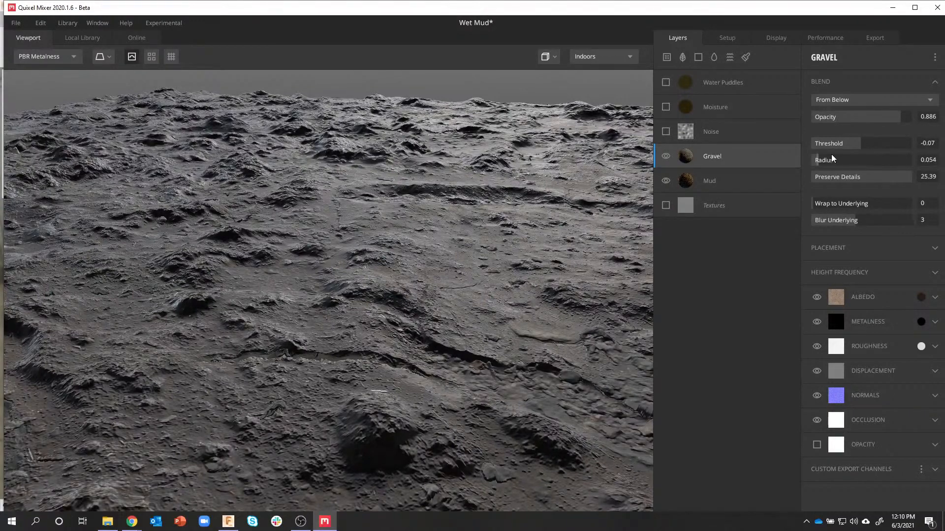
{"action": "mouse_move", "coordinate": [823, 163]}
{"action": "left_mouse_down"}
{"action": "mouse_move", "coordinate": [880, 166]}
{"action": "mouse_move", "coordinate": [804, 159]}
{"action": "mouse_move", "coordinate": [860, 162]}
{"action": "mouse_move", "coordinate": [812, 158]}
{"action": "mouse_move", "coordinate": [822, 166]}
{"action": "left_mouse_up"}
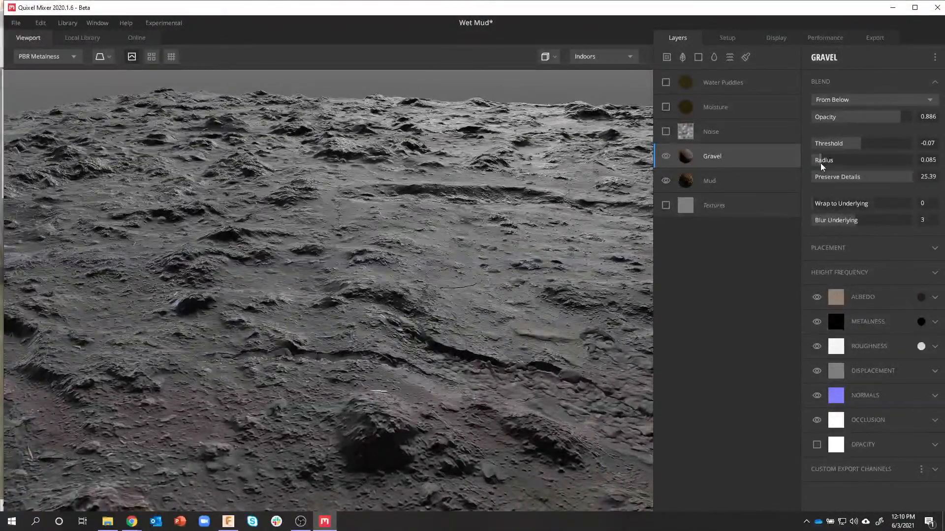
- Compare the surface with and without the Noise layer, leave the layer visible, and open its height noise settings
{"action": "left_click", "coordinate": [666, 131]}
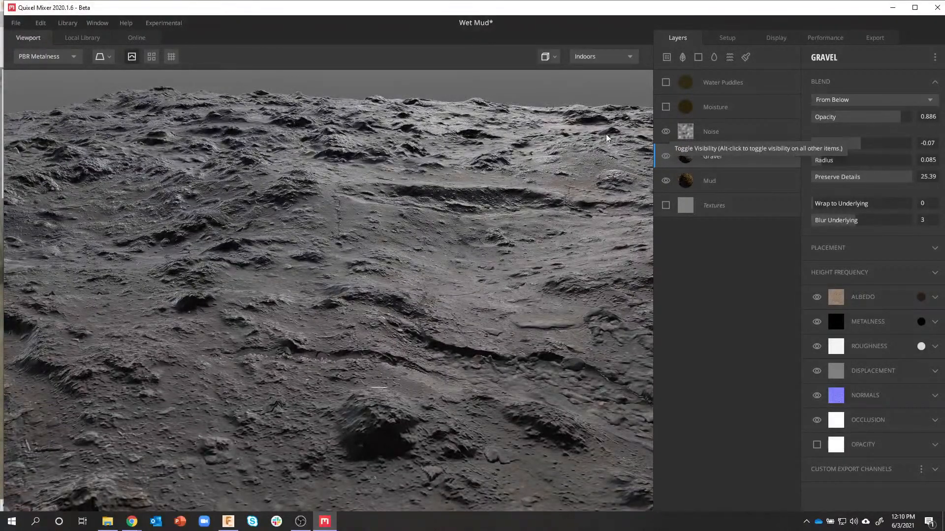
{"action": "scroll", "coordinate": [550, 269], "scroll_direction": "up", "scroll_amount": 4}
{"action": "scroll", "coordinate": [548, 272], "scroll_direction": "down", "scroll_amount": 6}
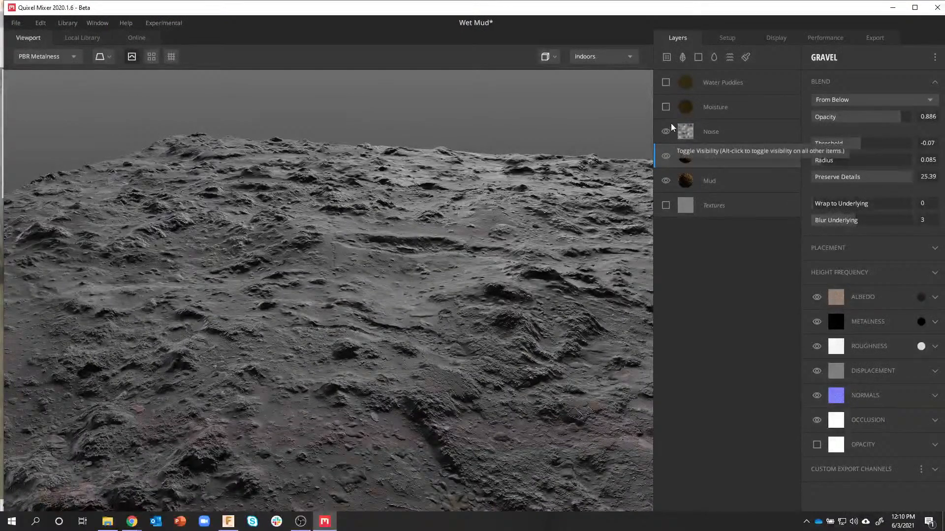
{"action": "left_click", "coordinate": [667, 132]}
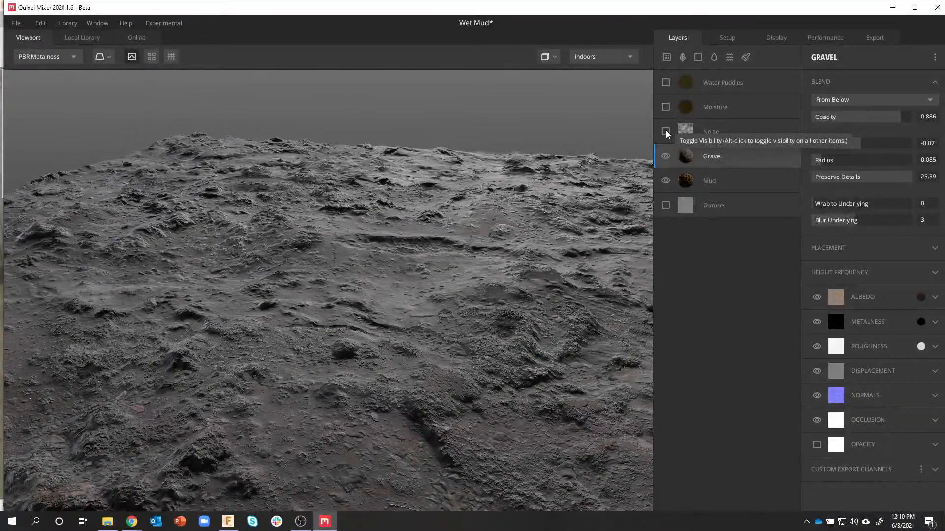
{"action": "left_click", "coordinate": [666, 132]}
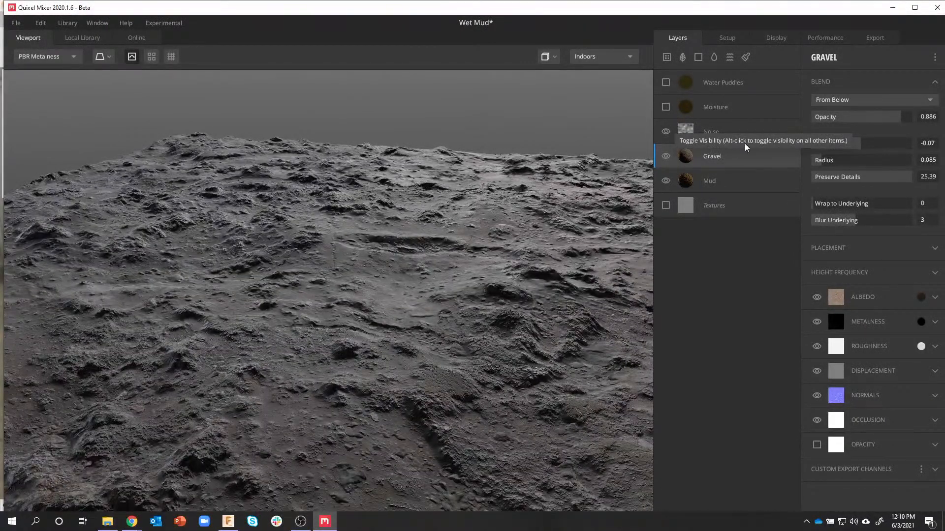
{"action": "left_click", "coordinate": [729, 141]}
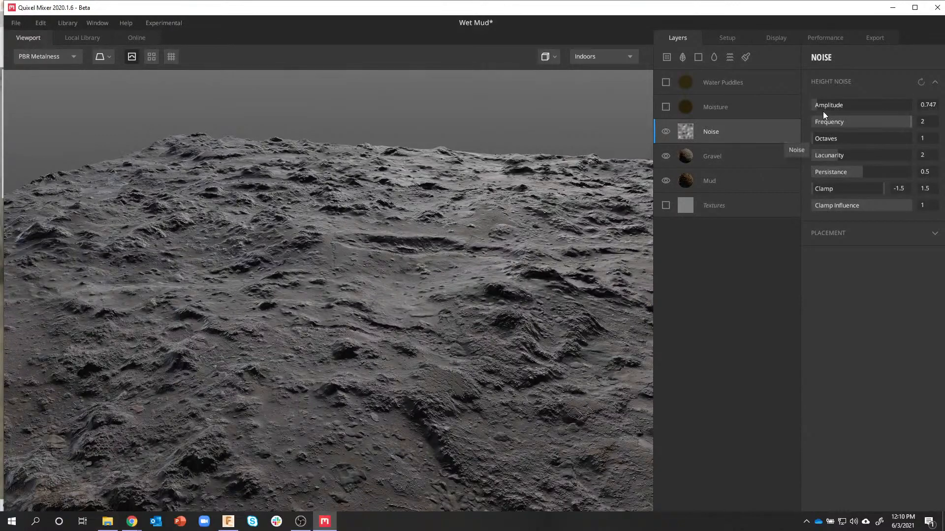
- Set the Noise layer's height noise amplitude to 1.194, frequency to 1.537 and octaves to 4
{"action": "mouse_move", "coordinate": [819, 104]}
{"action": "left_mouse_down"}
{"action": "mouse_move", "coordinate": [834, 105]}
{"action": "mouse_move", "coordinate": [818, 106]}
{"action": "left_mouse_up"}
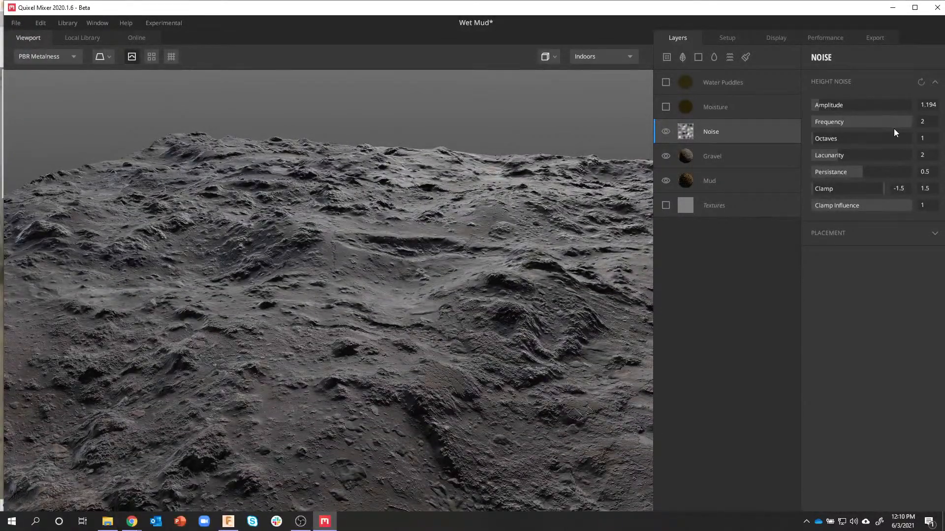
{"action": "left_click_drag", "start_coordinate": [910, 127], "coordinate": [882, 123]}
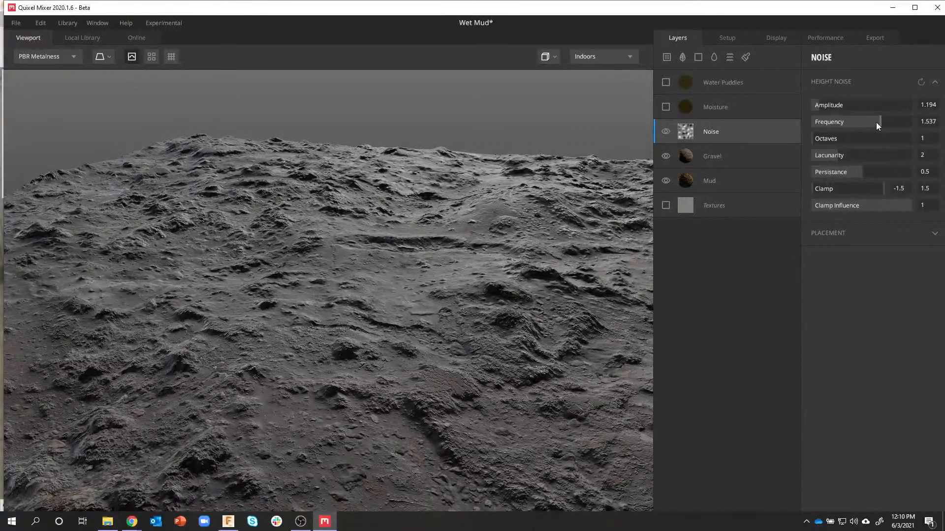
{"action": "left_click_drag", "start_coordinate": [815, 140], "coordinate": [841, 141]}
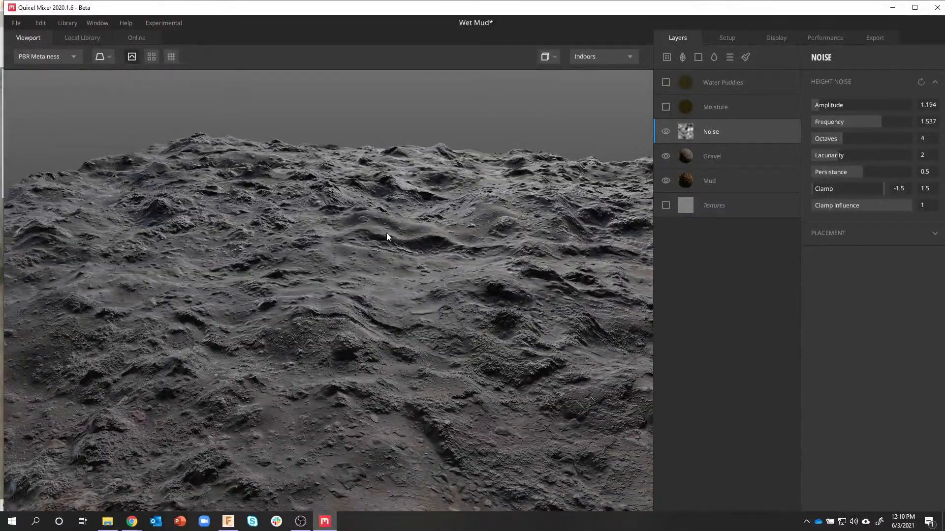
- With the Gravel and Mud layers temporarily hidden, set the Noise layer's octaves to 6 and amplitude to 0.896, and show both layers again
{"action": "left_click", "coordinate": [666, 158]}
{"action": "left_click", "coordinate": [664, 179]}
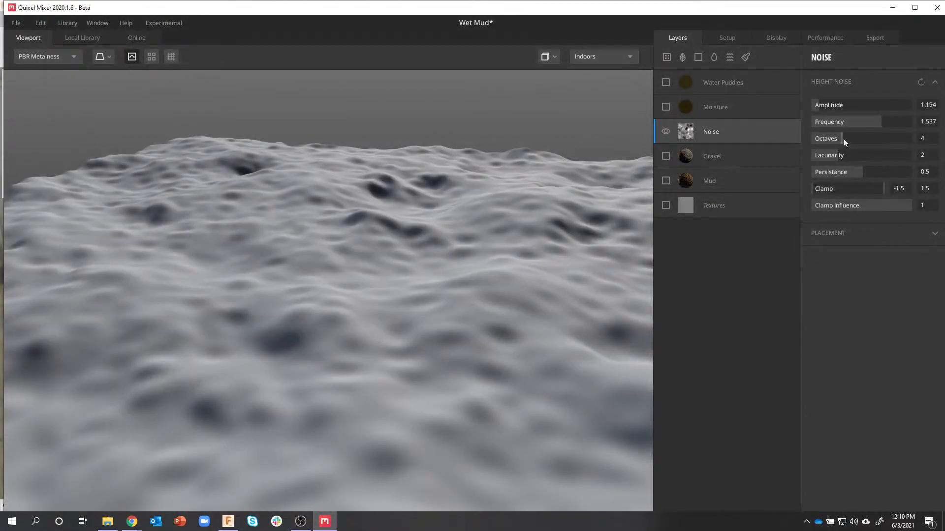
{"action": "left_click_drag", "start_coordinate": [846, 140], "coordinate": [866, 143]}
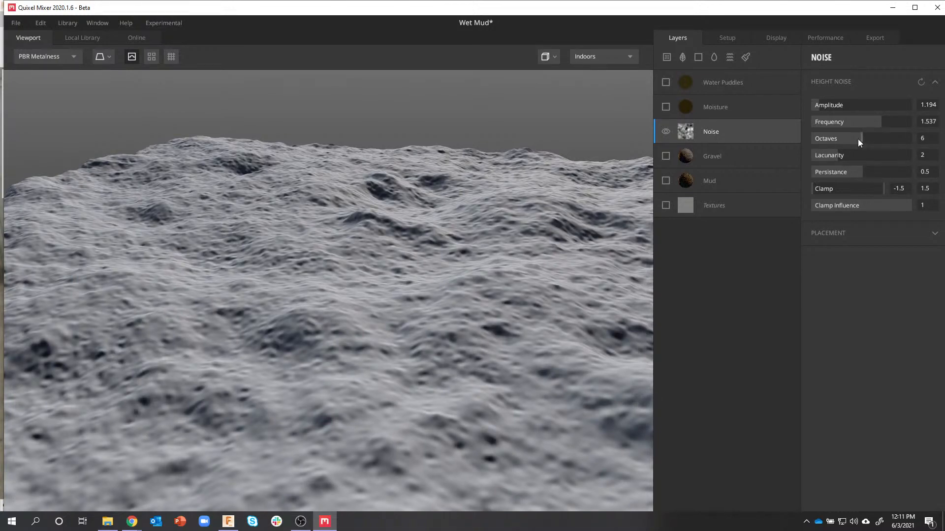
{"action": "mouse_move", "coordinate": [819, 101]}
{"action": "left_mouse_down"}
{"action": "mouse_move", "coordinate": [827, 102]}
{"action": "mouse_move", "coordinate": [817, 101]}
{"action": "left_mouse_up"}
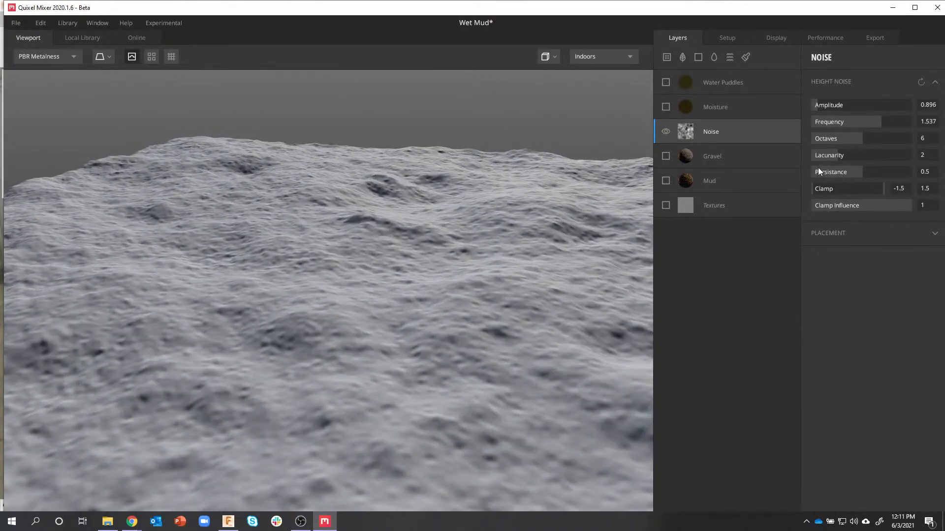
{"action": "left_click", "coordinate": [666, 156]}
{"action": "left_click", "coordinate": [666, 181]}
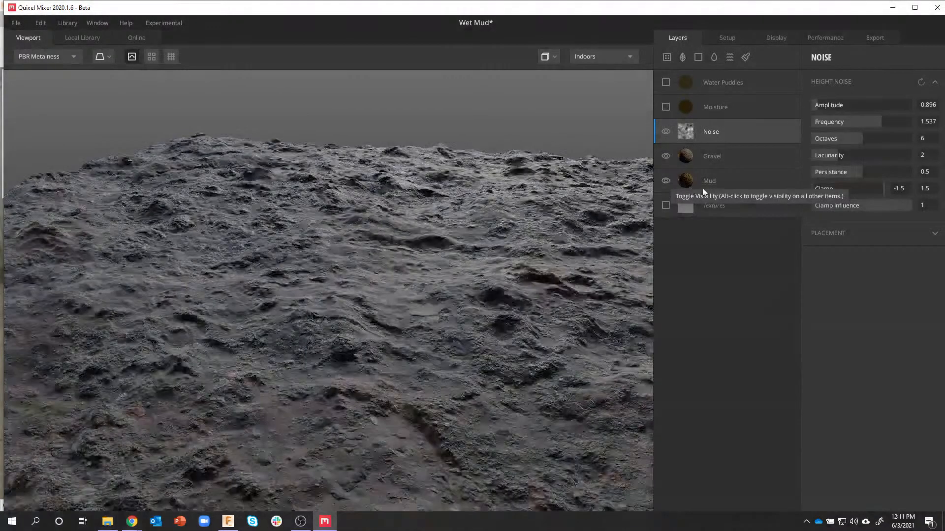
- Make the Moisture layer visible and set its surface threshold to -0.07 and surface radius to 0.095
{"action": "left_click", "coordinate": [667, 107]}
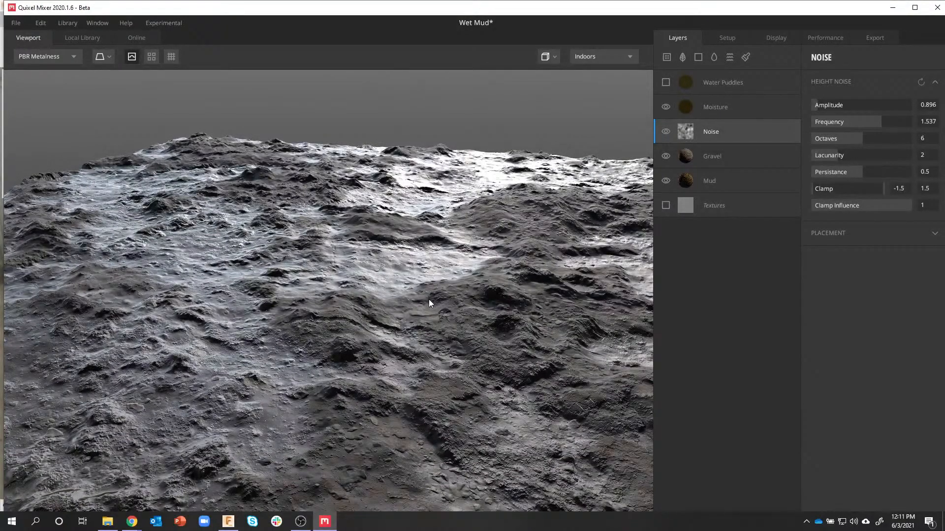
{"action": "left_click_drag", "start_coordinate": [429, 299], "coordinate": [484, 266]}
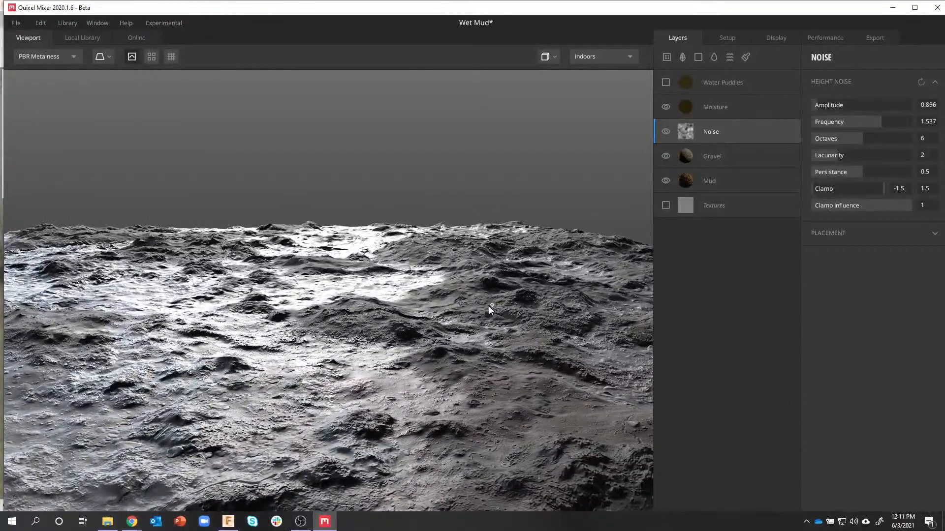
{"action": "left_click_drag", "start_coordinate": [489, 306], "coordinate": [475, 321]}
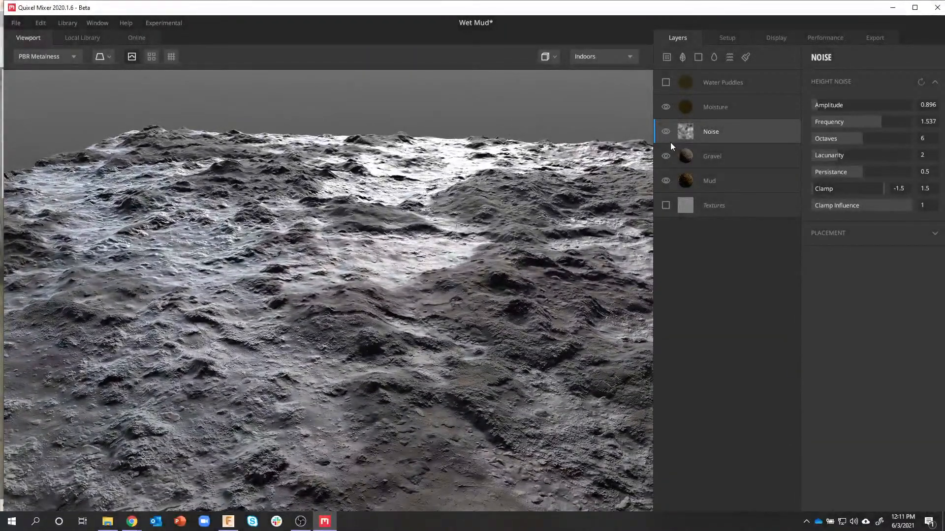
{"action": "left_click", "coordinate": [723, 112]}
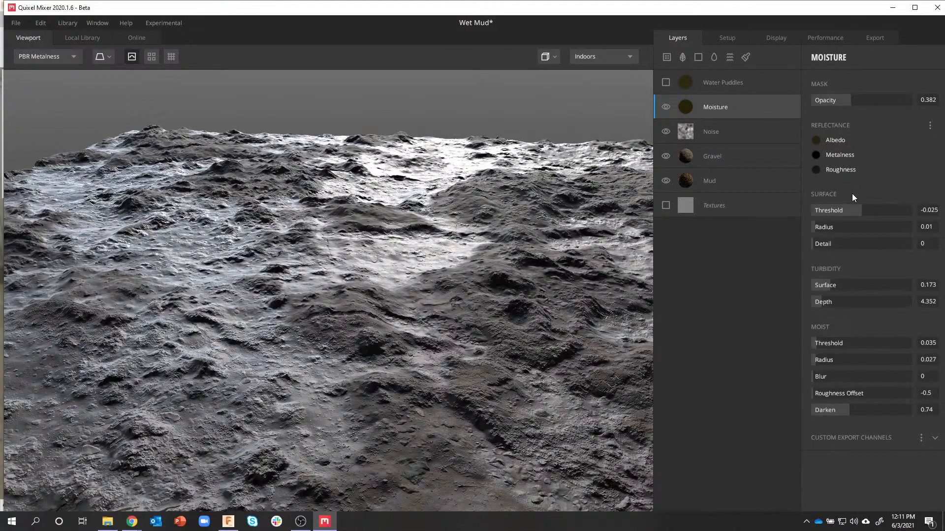
{"action": "left_click_drag", "start_coordinate": [862, 210], "coordinate": [834, 229]}
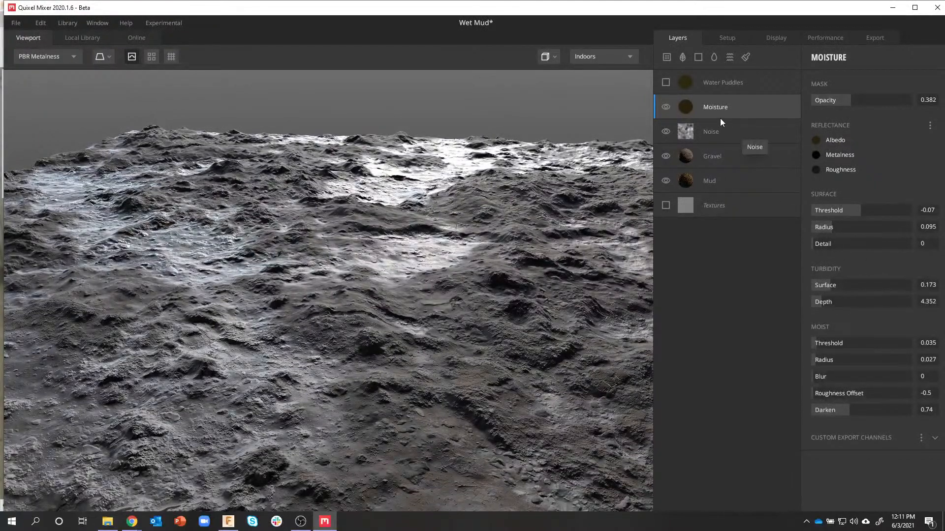
- Make the Water Puddles layer visible, try a surface threshold of 0.005, and set the threshold to -0.095
{"action": "left_click", "coordinate": [666, 82]}
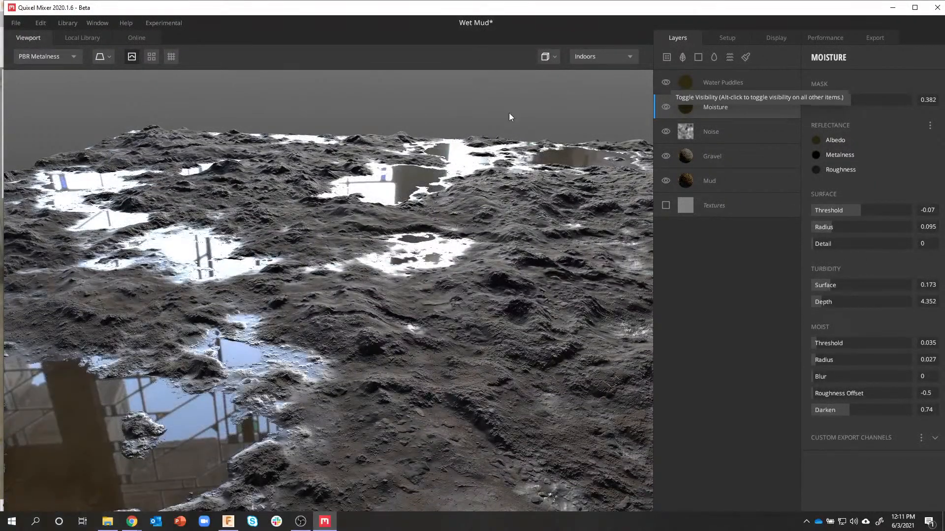
{"action": "left_click_drag", "start_coordinate": [425, 250], "coordinate": [207, 328]}
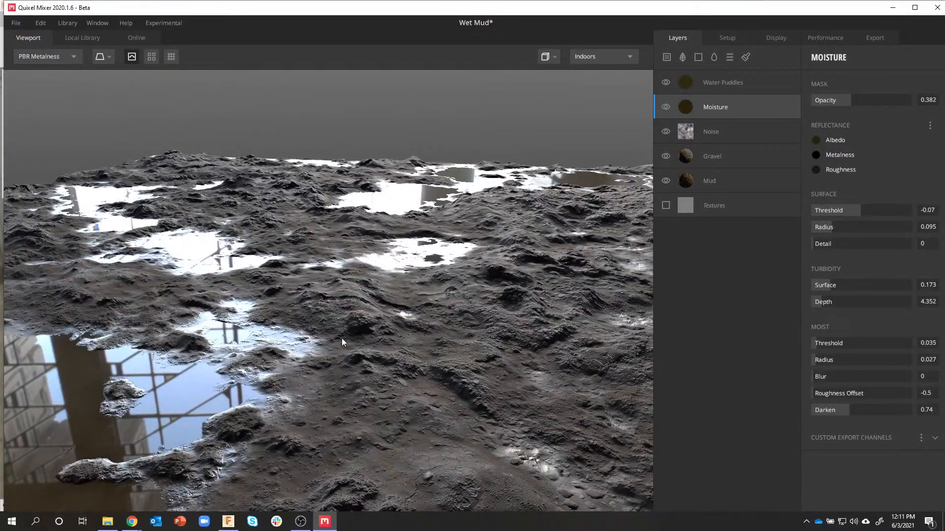
{"action": "left_click", "coordinate": [725, 88]}
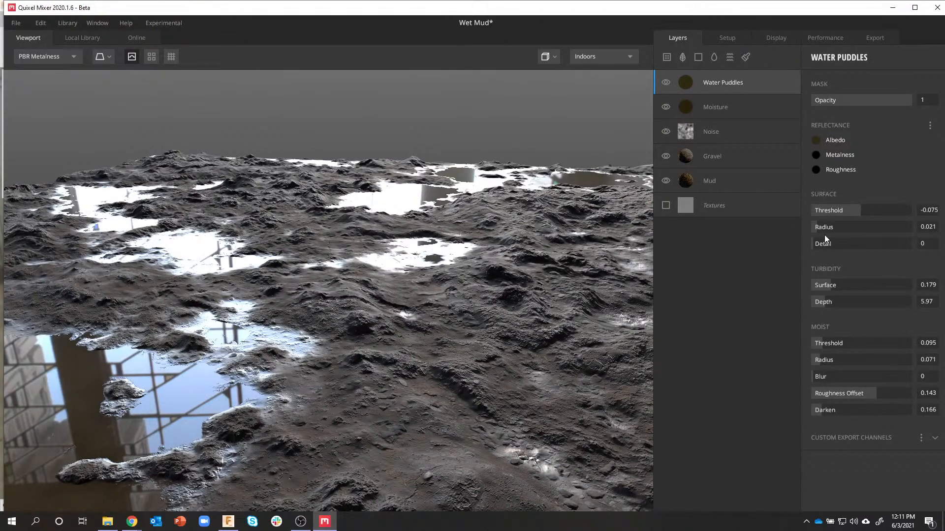
{"action": "left_click_drag", "start_coordinate": [861, 210], "coordinate": [862, 207]}
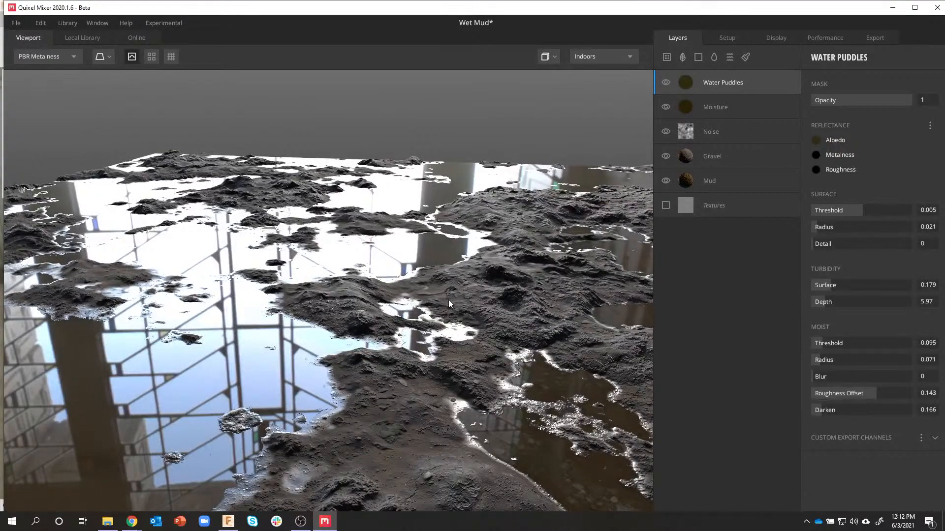
{"action": "mouse_move", "coordinate": [449, 300]}
{"action": "left_mouse_down"}
{"action": "mouse_move", "coordinate": [463, 299]}
{"action": "mouse_move", "coordinate": [437, 305]}
{"action": "left_mouse_up"}
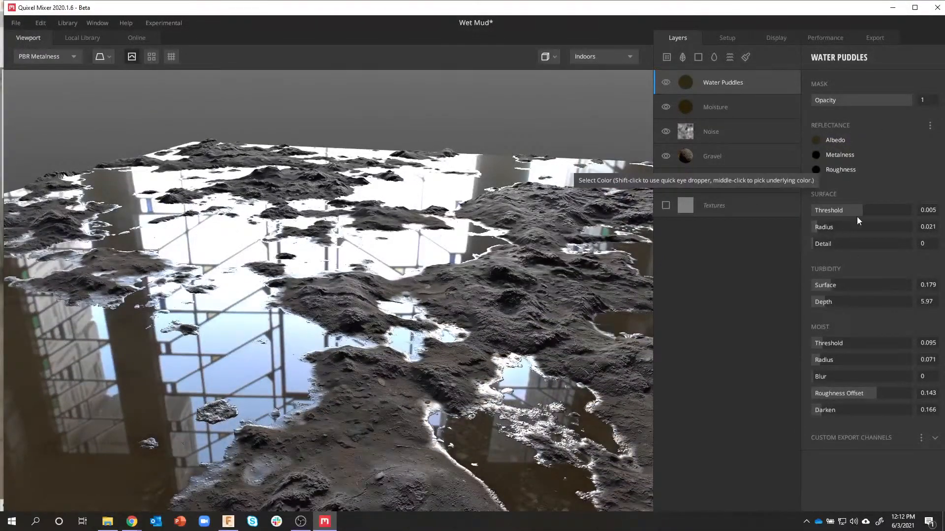
{"action": "left_click_drag", "start_coordinate": [860, 211], "coordinate": [859, 209]}
{"action": "mouse_move", "coordinate": [502, 288]}
{"action": "left_mouse_down"}
{"action": "mouse_move", "coordinate": [549, 270]}
{"action": "mouse_move", "coordinate": [515, 276]}
{"action": "mouse_move", "coordinate": [495, 293]}
{"action": "left_mouse_up"}
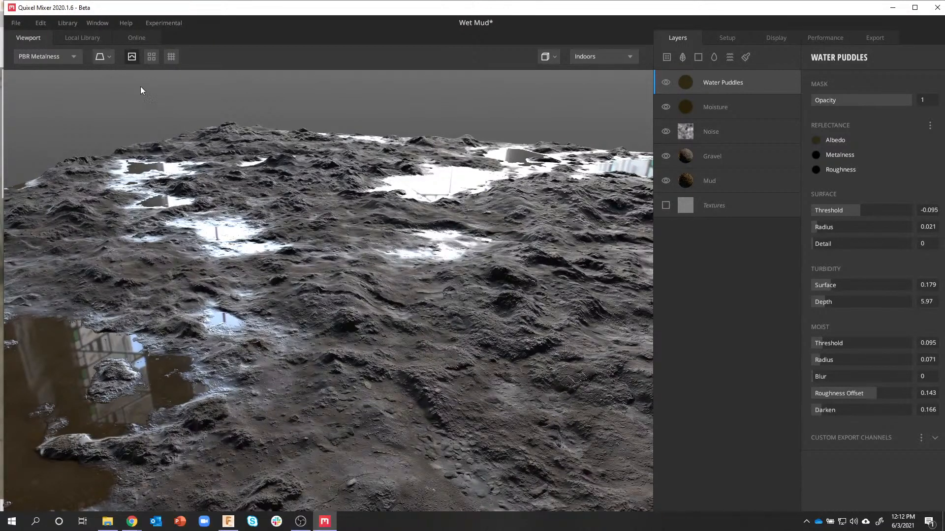
- Create a new mix named demo at 4096 px working resolution without saving the Wet Mud changes, and show its layer stack
{"action": "left_click", "coordinate": [22, 25]}
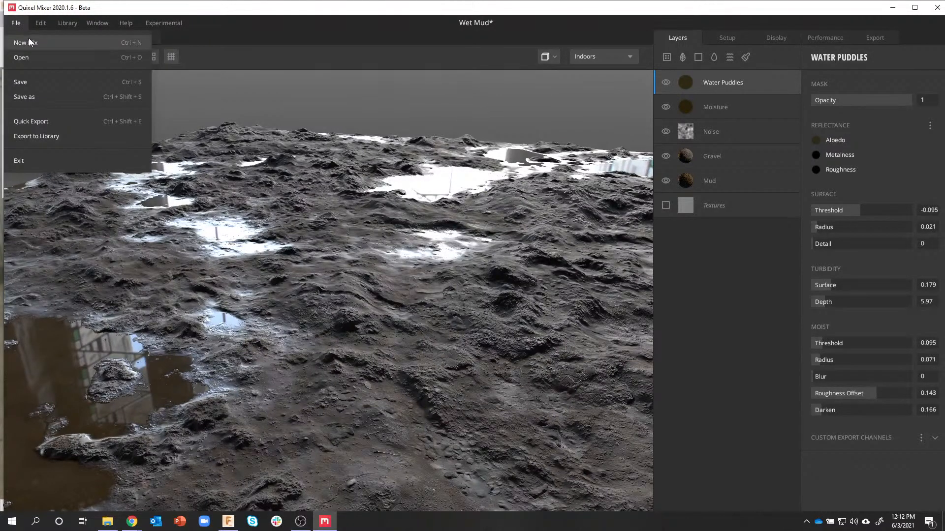
{"action": "left_click", "coordinate": [33, 42]}
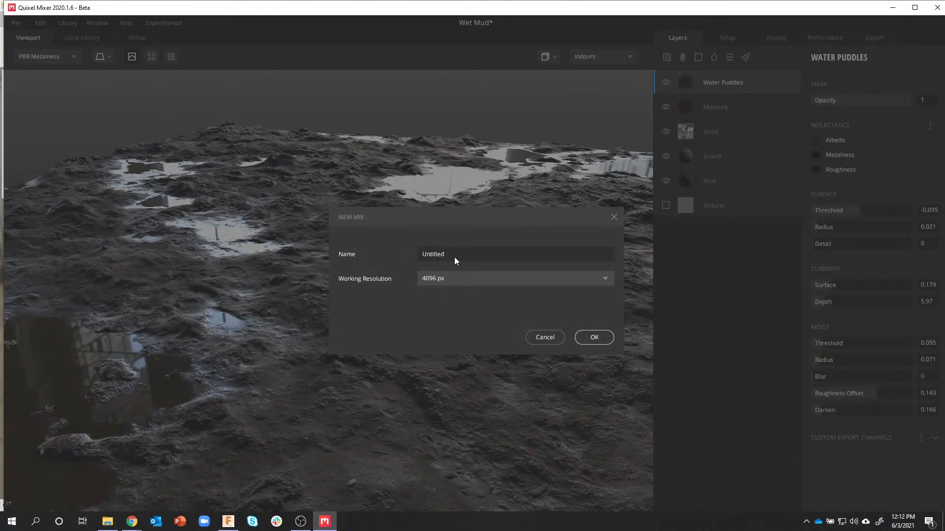
{"action": "type", "text": "demo"}
{"action": "left_click", "coordinate": [444, 282]}
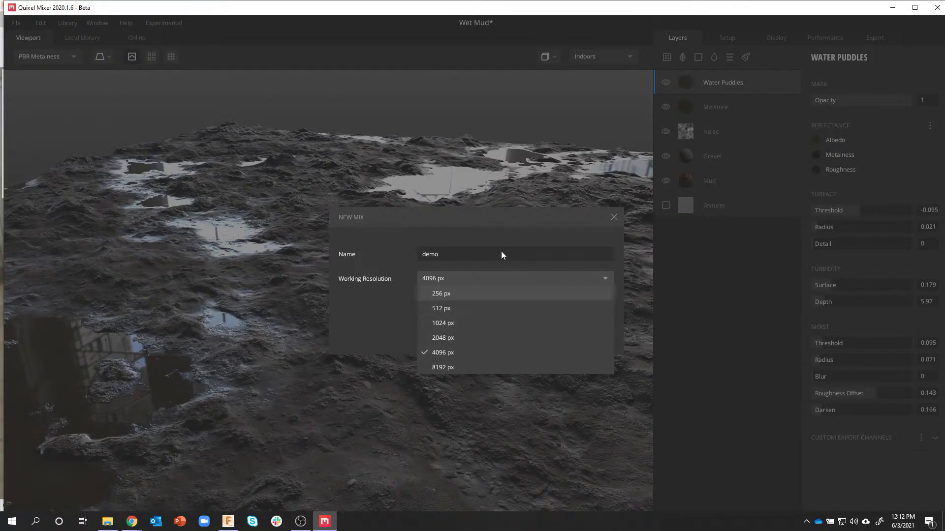
{"action": "left_click", "coordinate": [487, 224]}
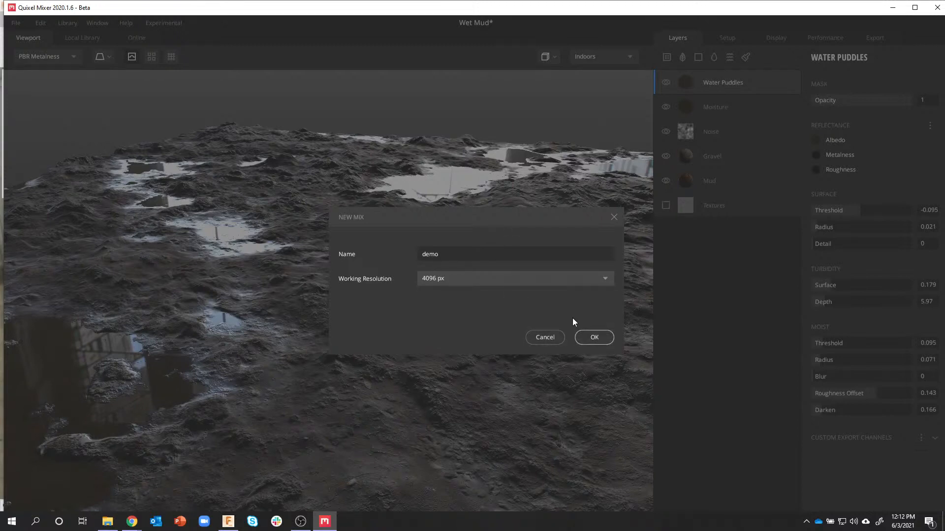
{"action": "left_click", "coordinate": [596, 338]}
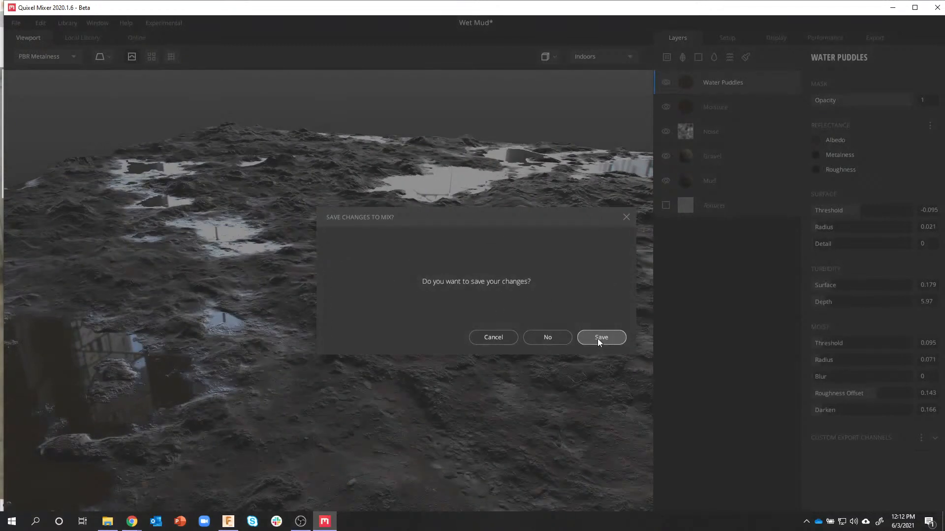
{"action": "left_click", "coordinate": [541, 337]}
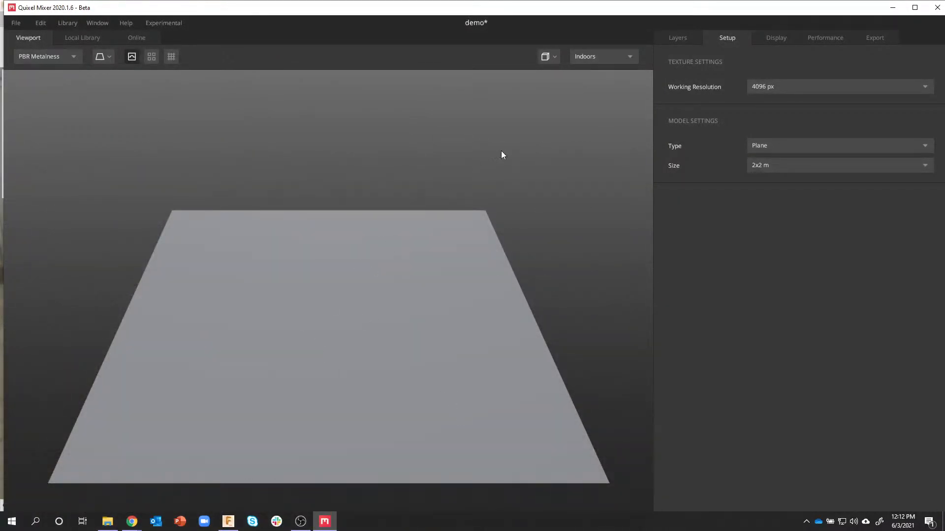
{"action": "left_click", "coordinate": [680, 35]}
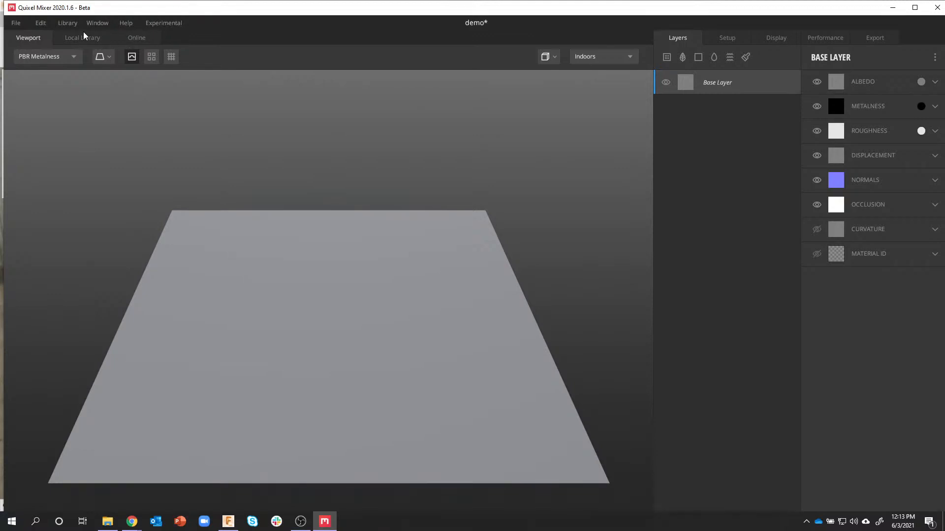
- Browse the latest surfaces and 3D assets across all categories of the online library
{"action": "left_click", "coordinate": [137, 37]}
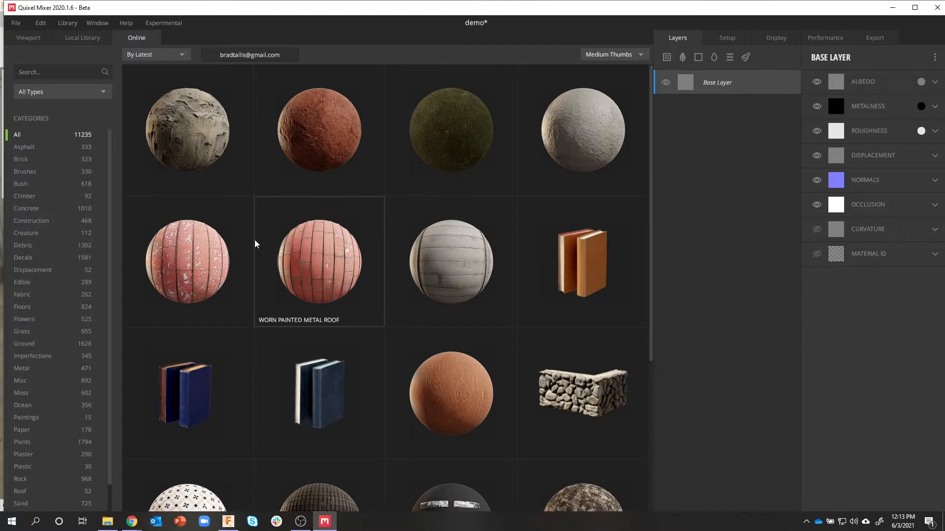
{"action": "scroll", "coordinate": [332, 235], "scroll_direction": "down", "scroll_amount": 5}
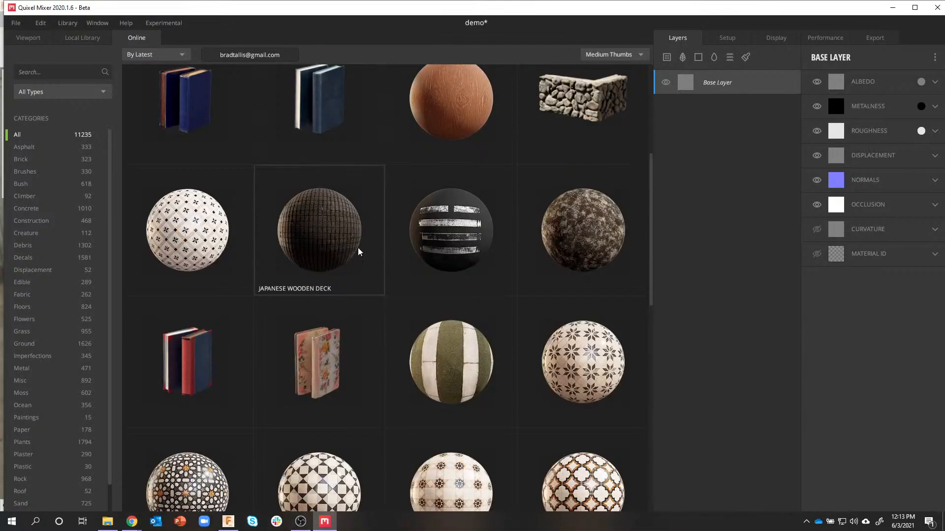
{"action": "scroll", "coordinate": [364, 253], "scroll_direction": "down", "scroll_amount": 4}
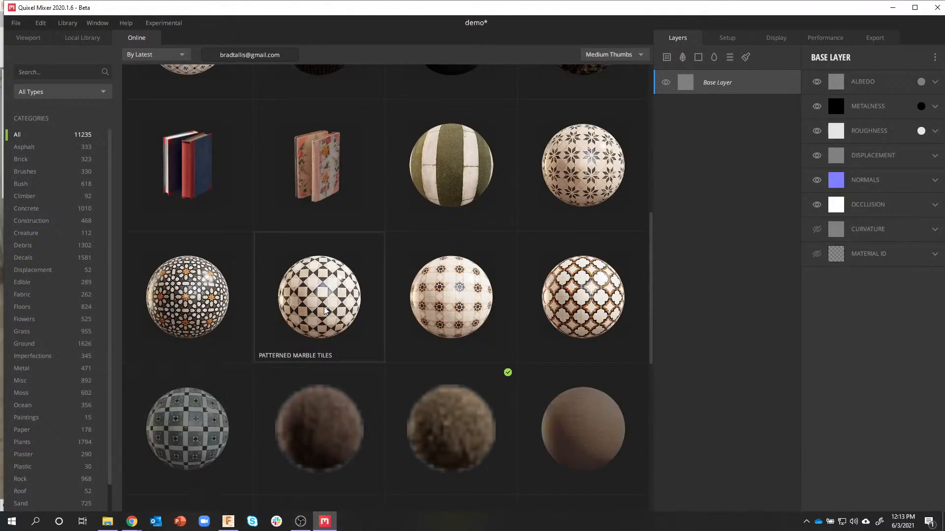
{"action": "scroll", "coordinate": [374, 295], "scroll_direction": "down", "scroll_amount": 3}
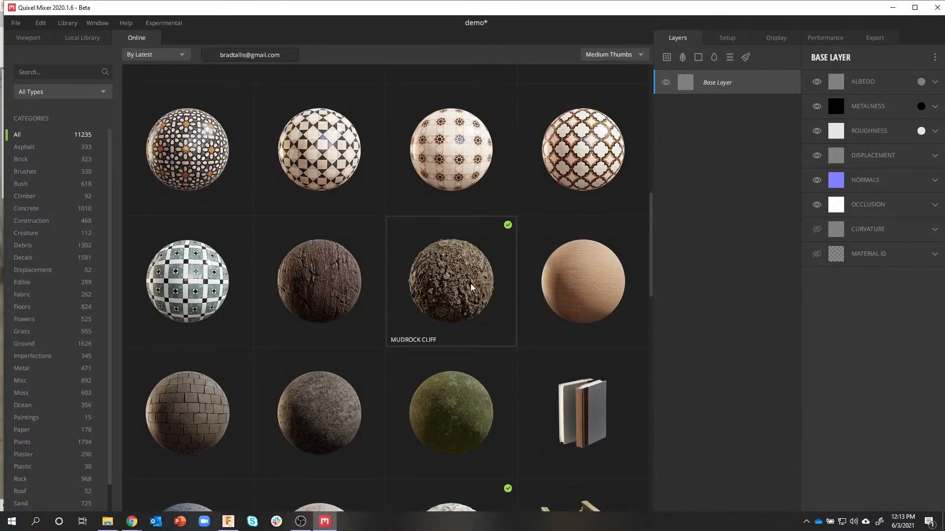
{"action": "scroll", "coordinate": [471, 283], "scroll_direction": "down", "scroll_amount": 4}
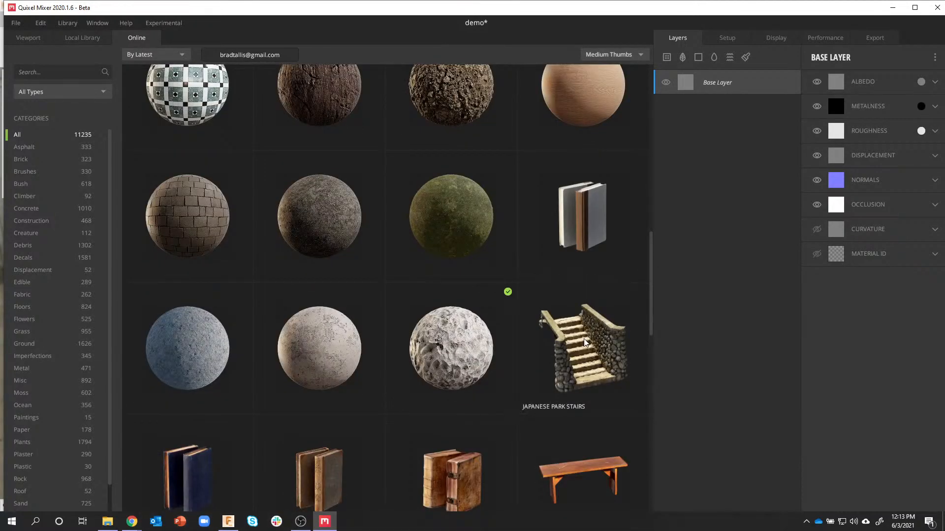
{"action": "scroll", "coordinate": [443, 347], "scroll_direction": "down", "scroll_amount": 6}
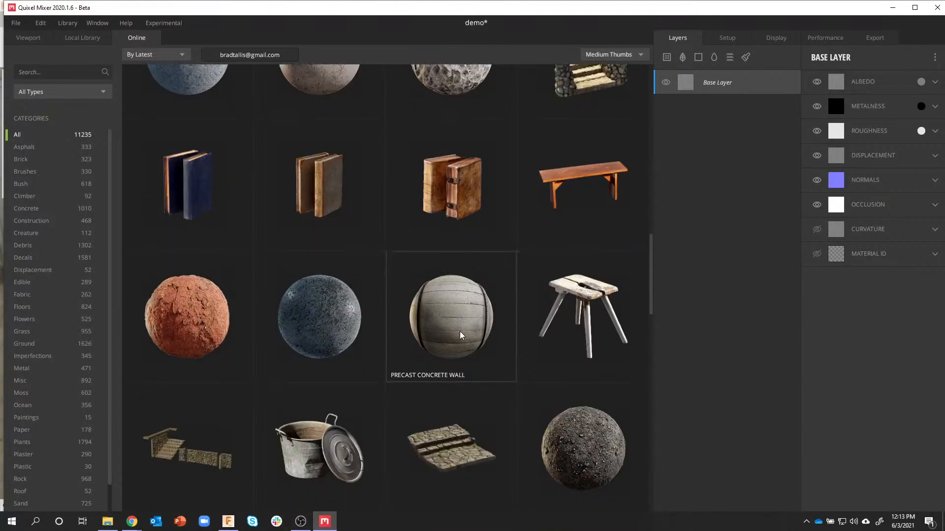
{"action": "scroll", "coordinate": [443, 333], "scroll_direction": "down", "scroll_amount": 2}
{"action": "scroll", "coordinate": [382, 361], "scroll_direction": "down", "scroll_amount": 3}
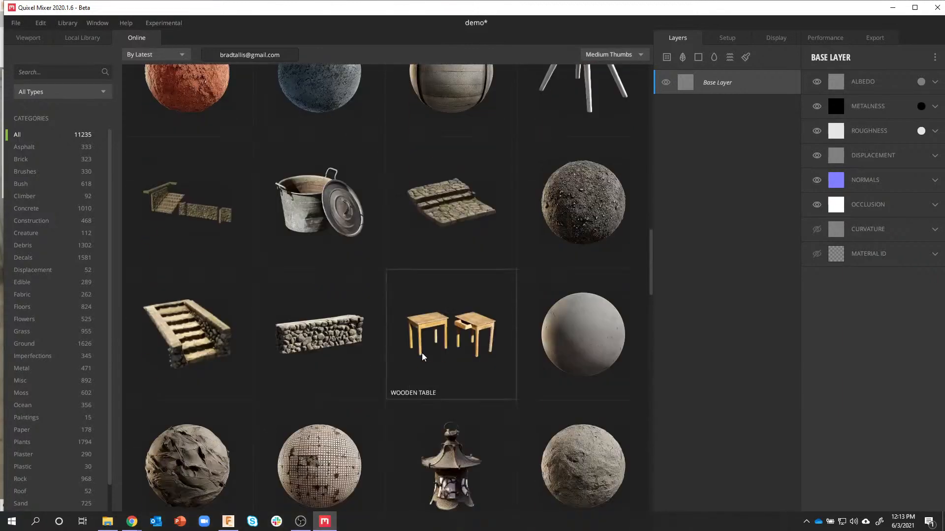
{"action": "scroll", "coordinate": [418, 359], "scroll_direction": "down", "scroll_amount": 3}
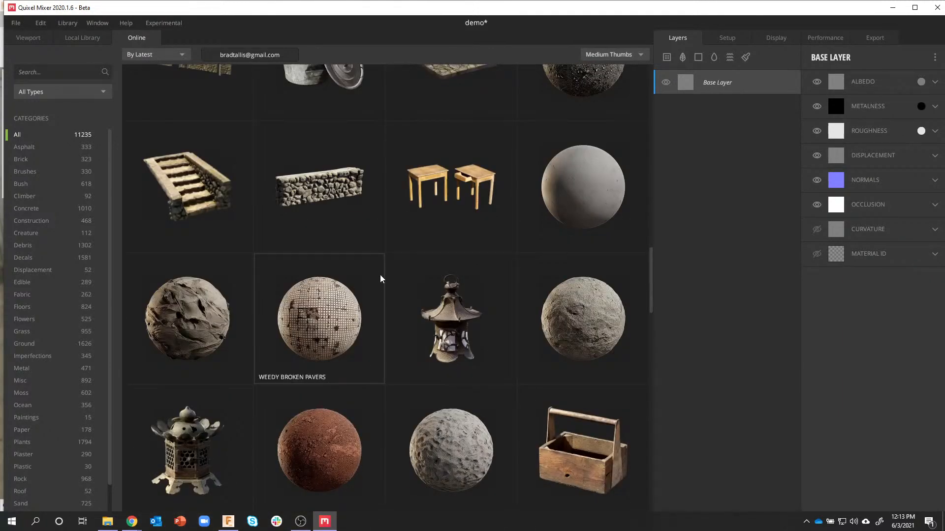
- Switch to Fusion 360 and display the mud v9 scene with the barrels and pallets
{"action": "left_click", "coordinate": [228, 521]}
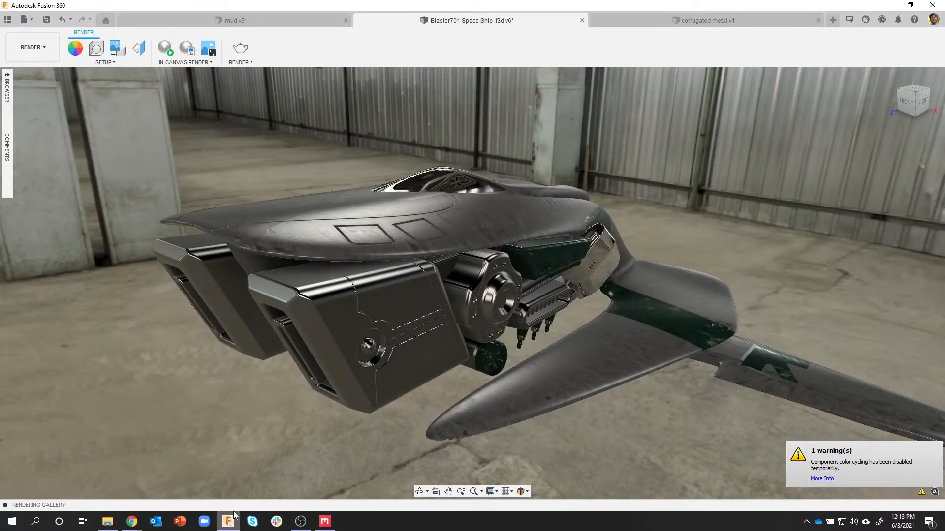
{"action": "left_click", "coordinate": [197, 20]}
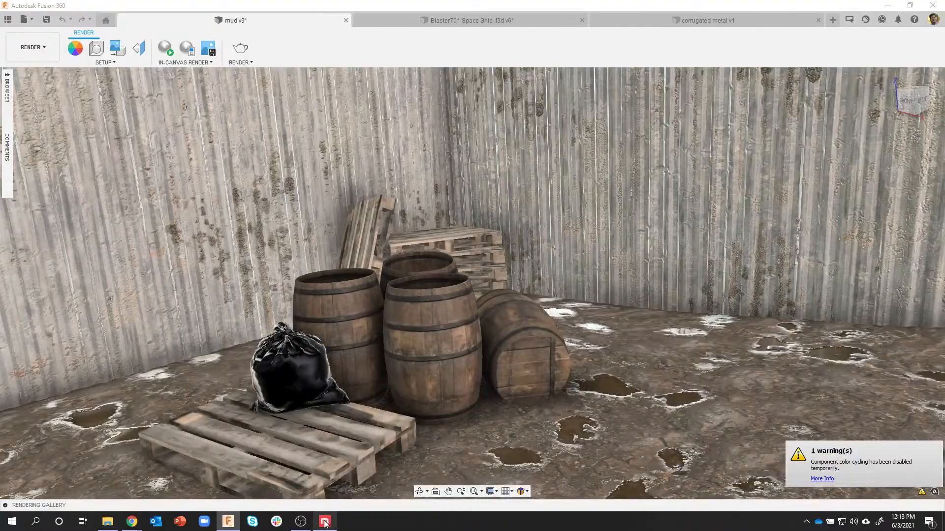
- Switch to Quixel Mixer, limit the online library to the Surface type, and browse the listed surfaces
{"action": "left_click", "coordinate": [324, 522]}
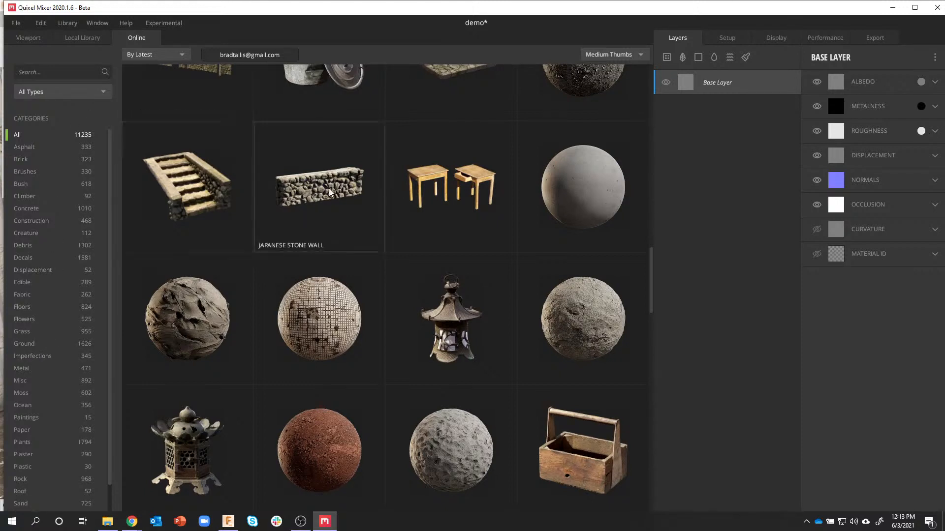
{"action": "left_click", "coordinate": [75, 92]}
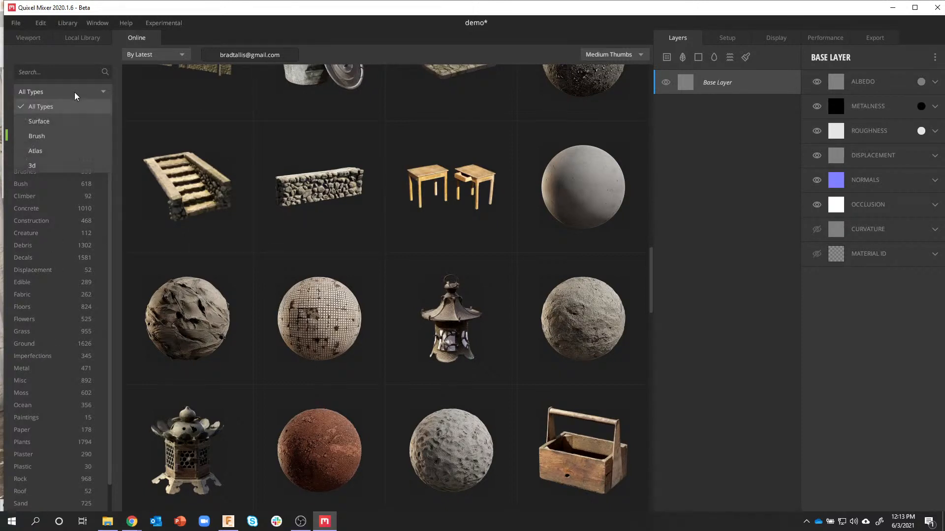
{"action": "left_click", "coordinate": [56, 120]}
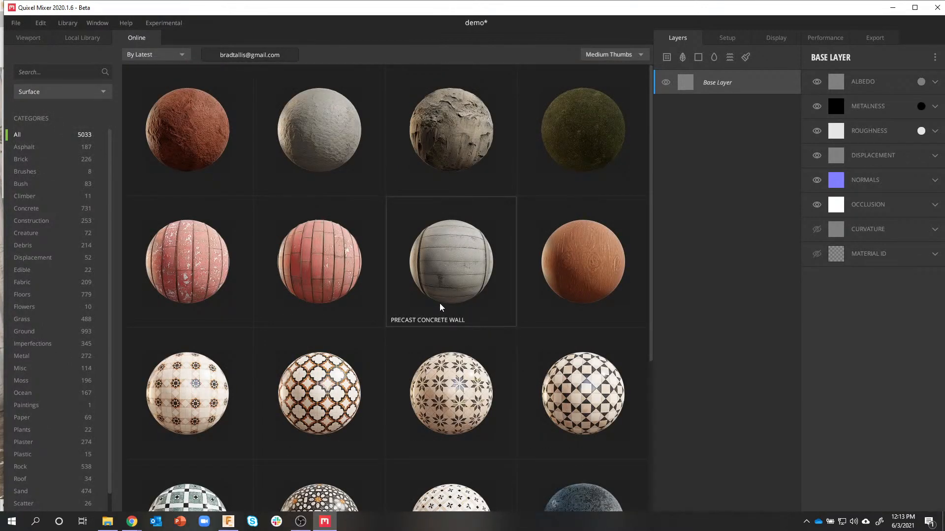
{"action": "scroll", "coordinate": [440, 304], "scroll_direction": "down", "scroll_amount": 3}
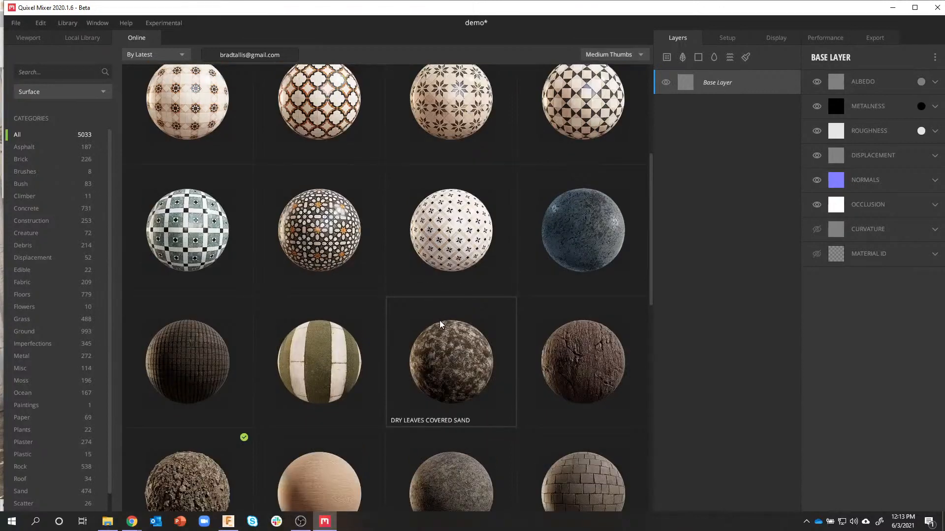
{"action": "scroll", "coordinate": [439, 324], "scroll_direction": "up", "scroll_amount": 6}
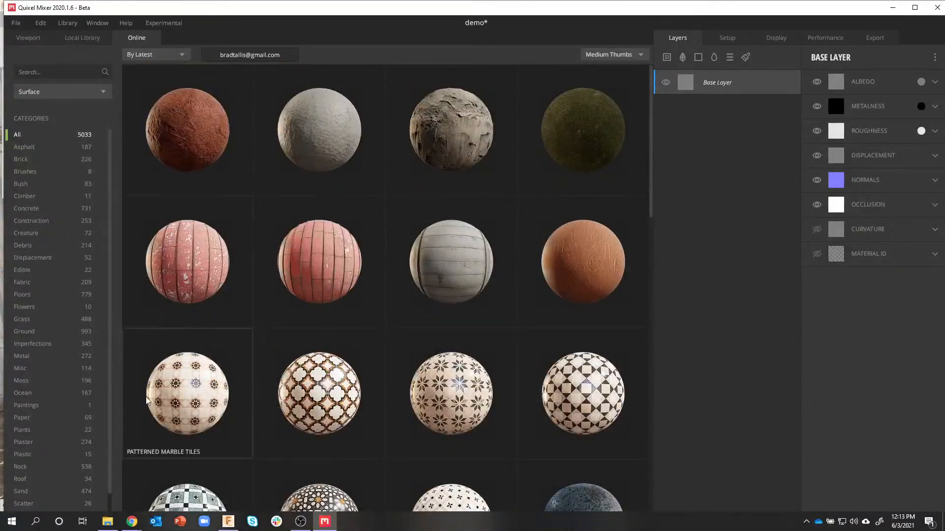
- Browse the Metal category's surfaces and preview a Scratched Metal material without downloading it
{"action": "left_click", "coordinate": [25, 356]}
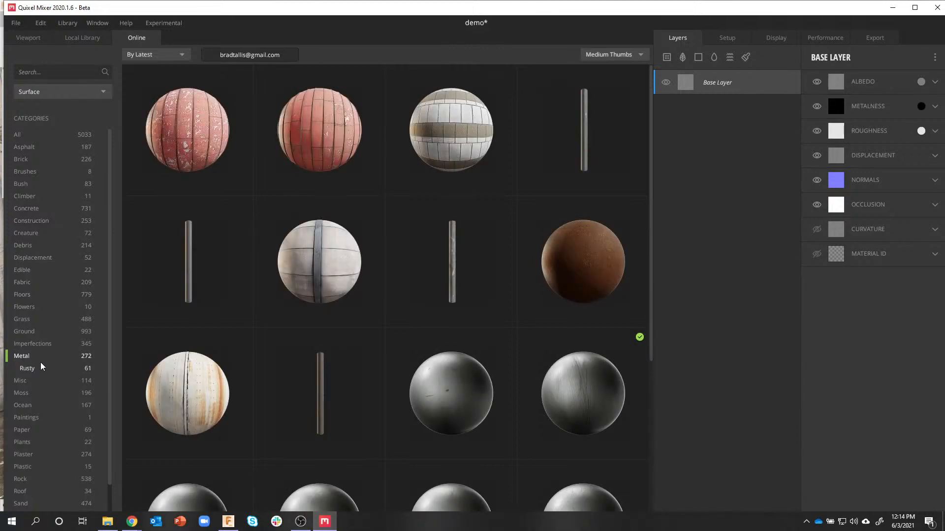
{"action": "scroll", "coordinate": [320, 310], "scroll_direction": "down", "scroll_amount": 2}
{"action": "scroll", "coordinate": [342, 314], "scroll_direction": "down", "scroll_amount": 2}
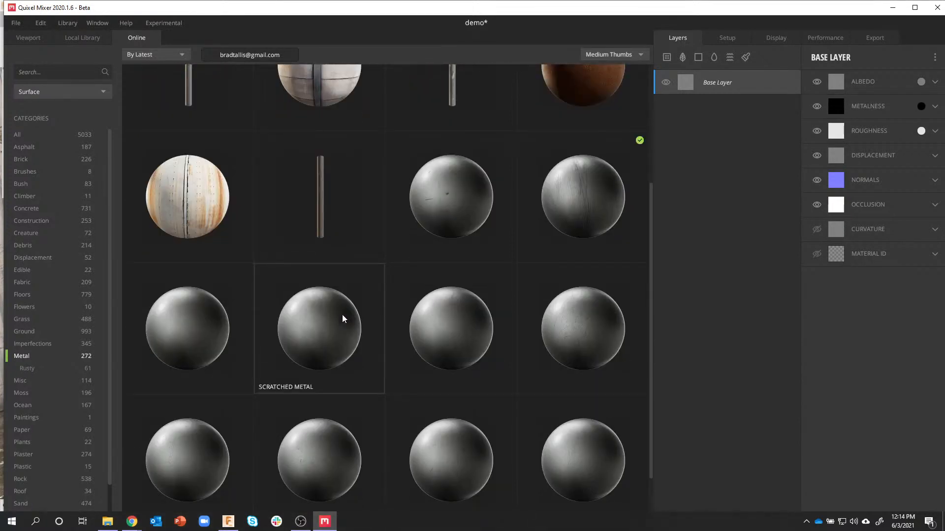
{"action": "left_click", "coordinate": [470, 199]}
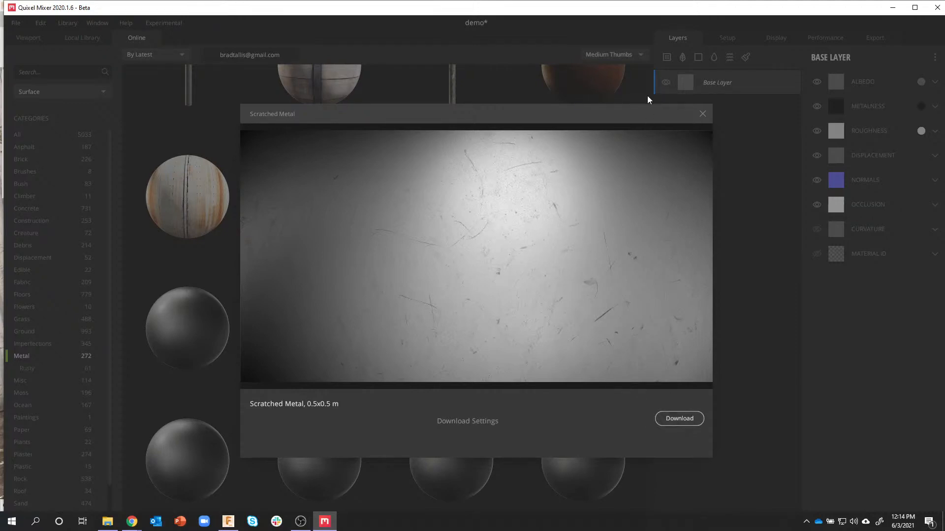
{"action": "left_click", "coordinate": [702, 113]}
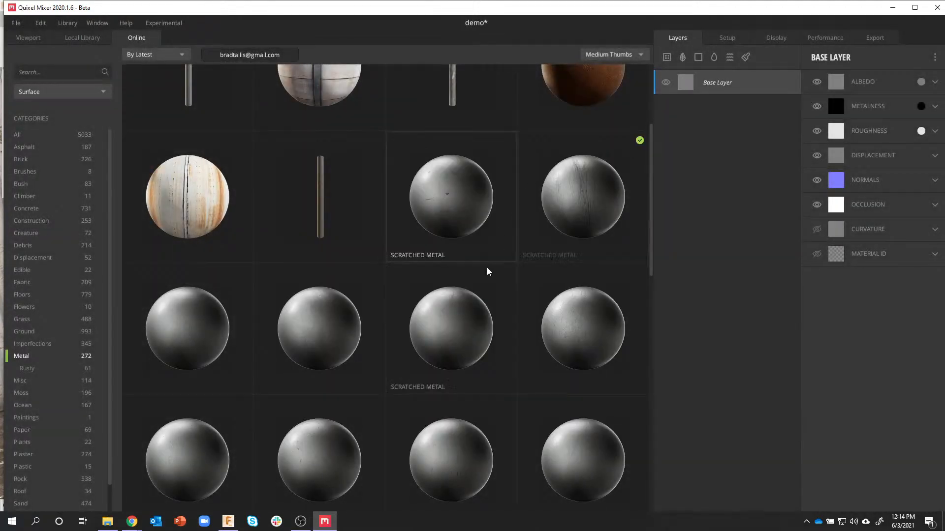
{"action": "scroll", "coordinate": [486, 267], "scroll_direction": "down", "scroll_amount": 3}
{"action": "scroll", "coordinate": [486, 267], "scroll_direction": "down", "scroll_amount": 4}
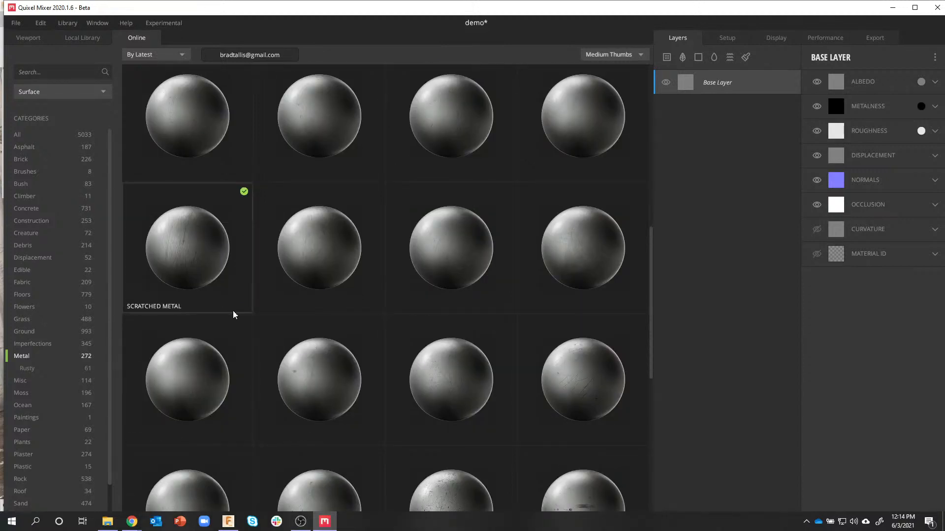
- Preview the Rusty Metal Sheet, Rusty Metal Panel and Dirty Corrugated Metal Sheet in the Rusty metal subcategory
{"action": "left_click", "coordinate": [28, 369]}
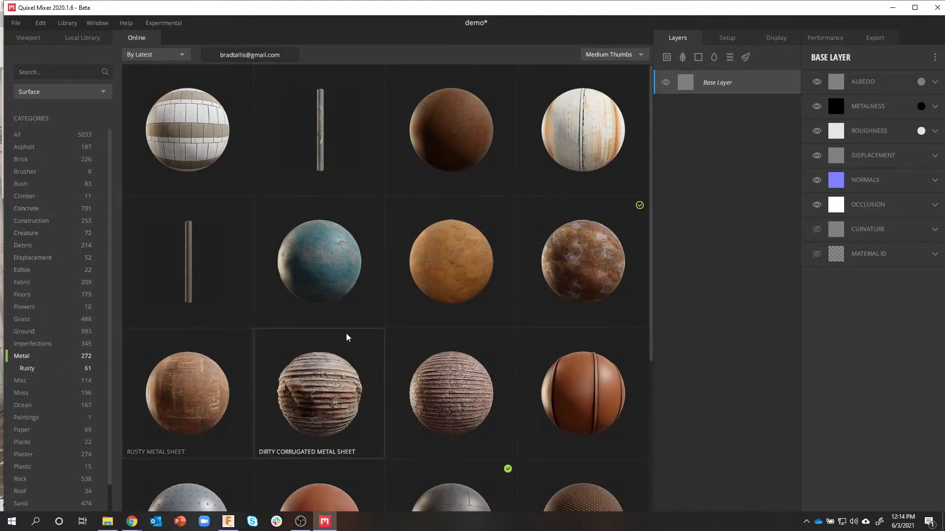
{"action": "left_click", "coordinate": [583, 249]}
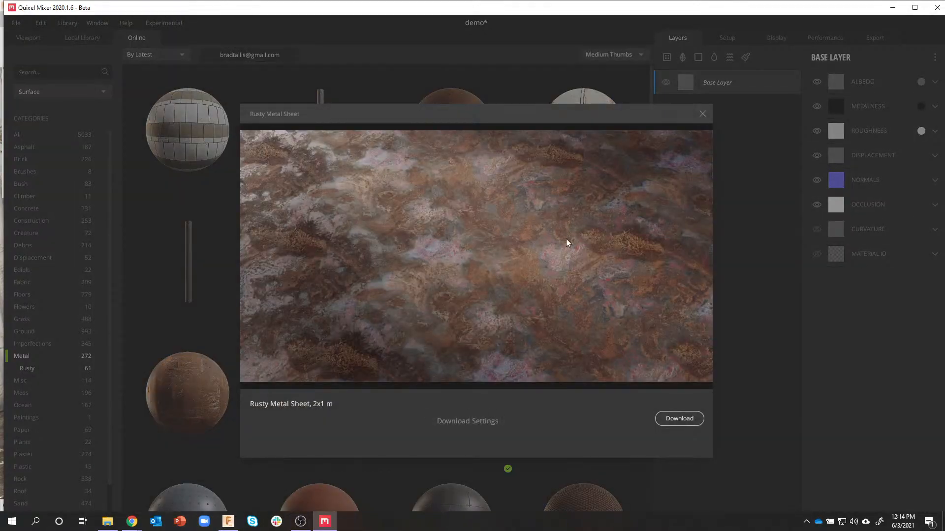
{"action": "left_click", "coordinate": [702, 115]}
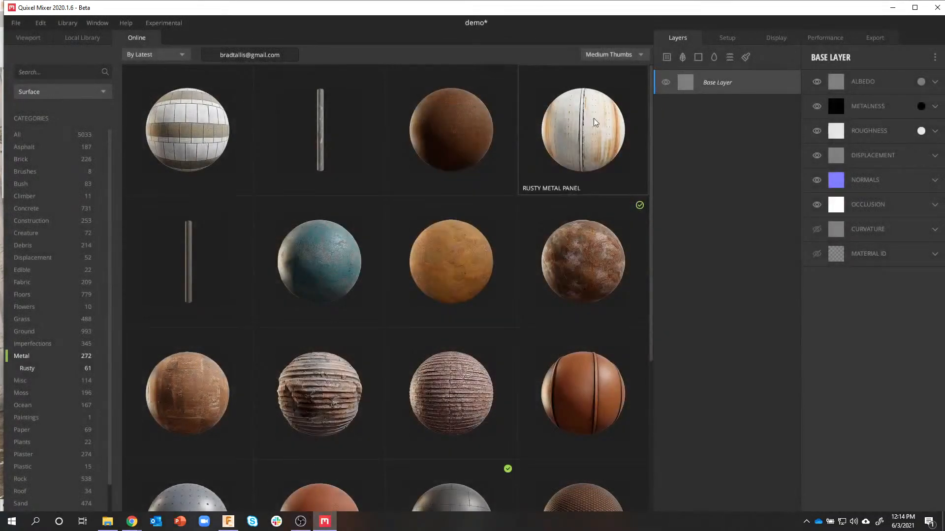
{"action": "left_click", "coordinate": [594, 120]}
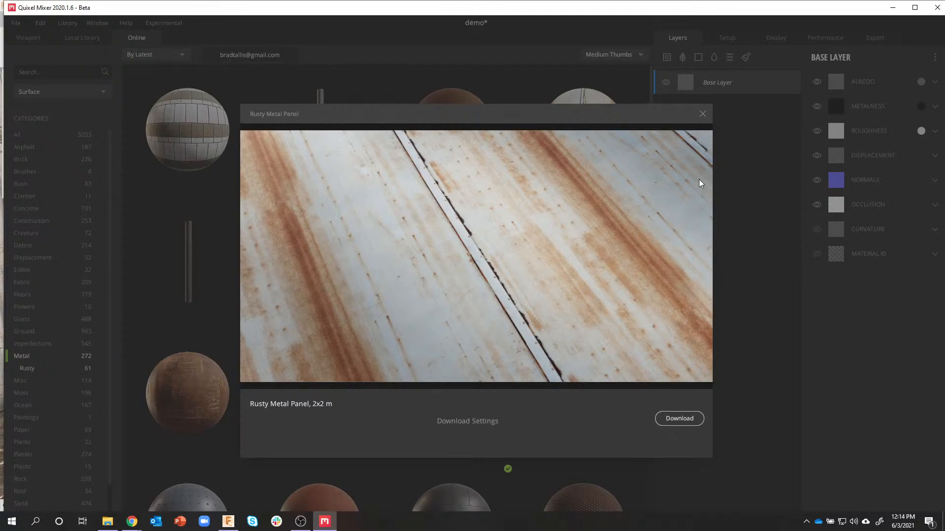
{"action": "left_click", "coordinate": [703, 114]}
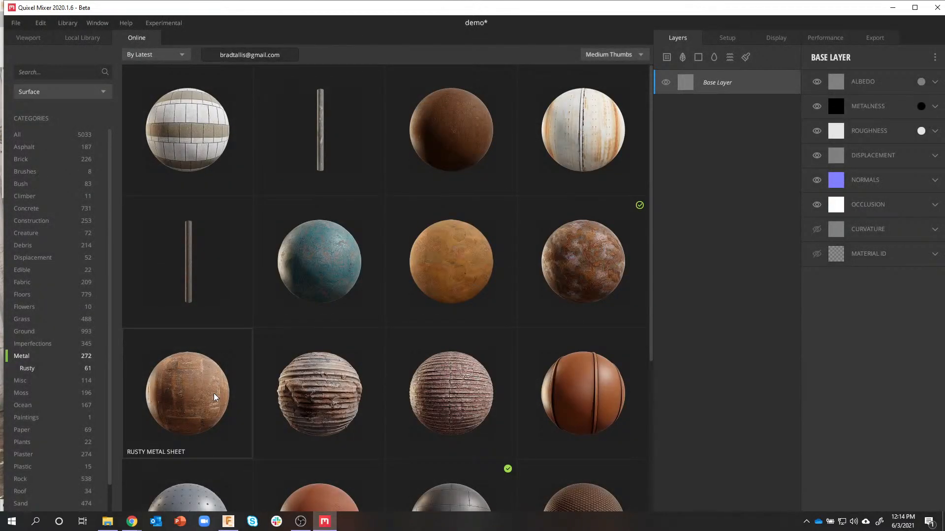
{"action": "left_click", "coordinate": [315, 389]}
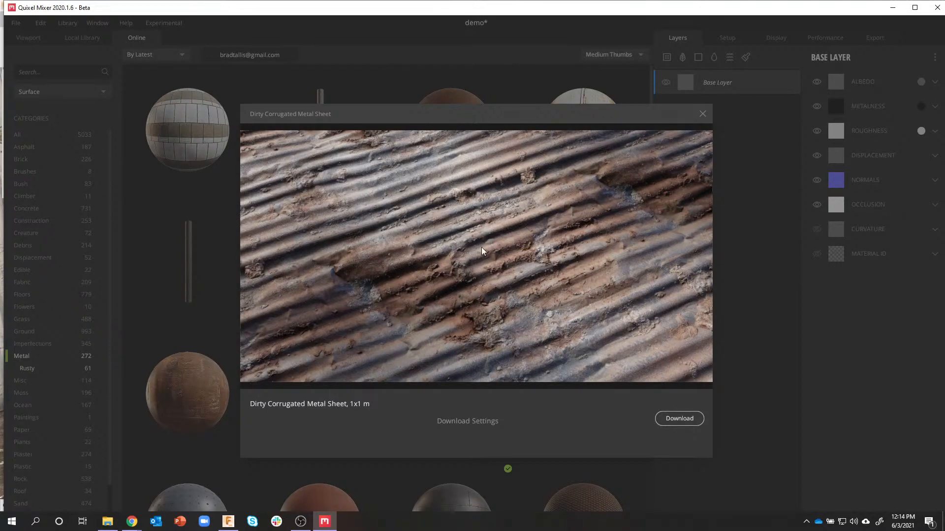
{"action": "left_click", "coordinate": [704, 113]}
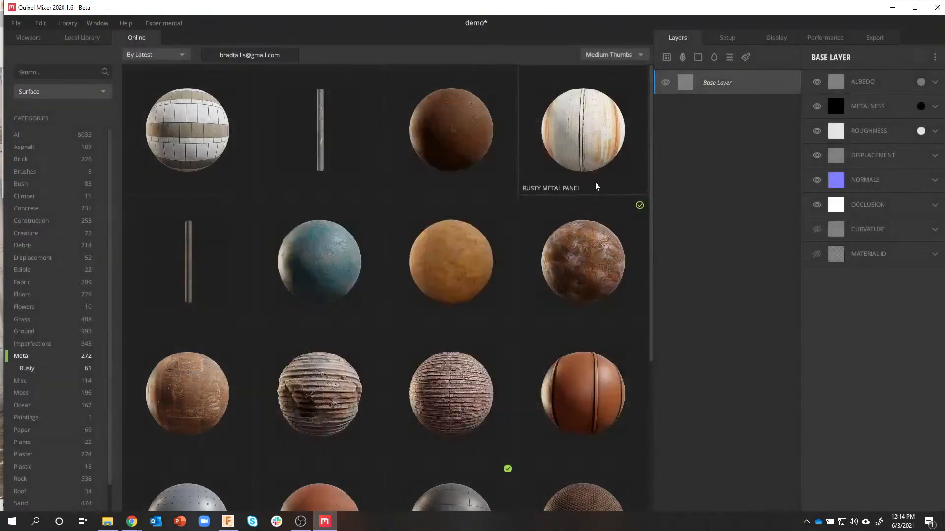
- Show the Construction subcategory of the Debris surfaces and look over the remaining categories
{"action": "left_click", "coordinate": [26, 249]}
{"action": "left_click", "coordinate": [42, 257]}
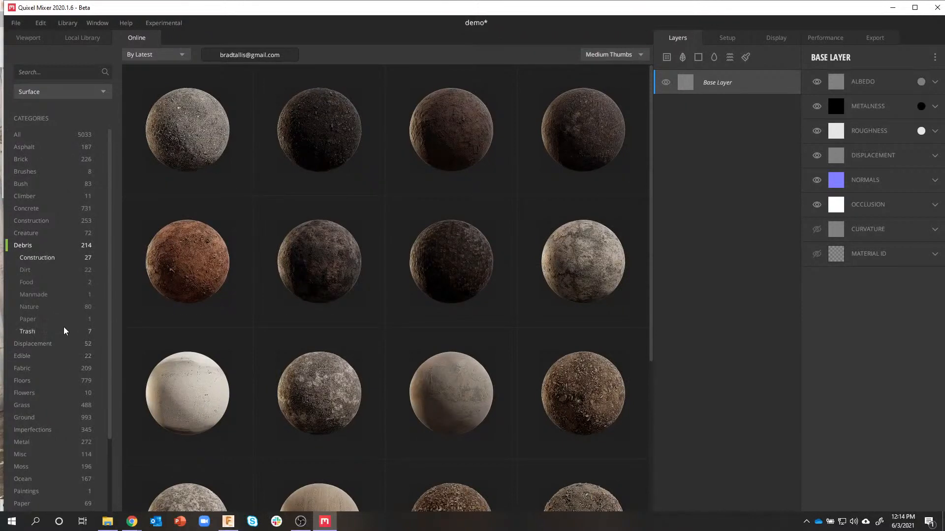
{"action": "scroll", "coordinate": [62, 343], "scroll_direction": "down", "scroll_amount": 2}
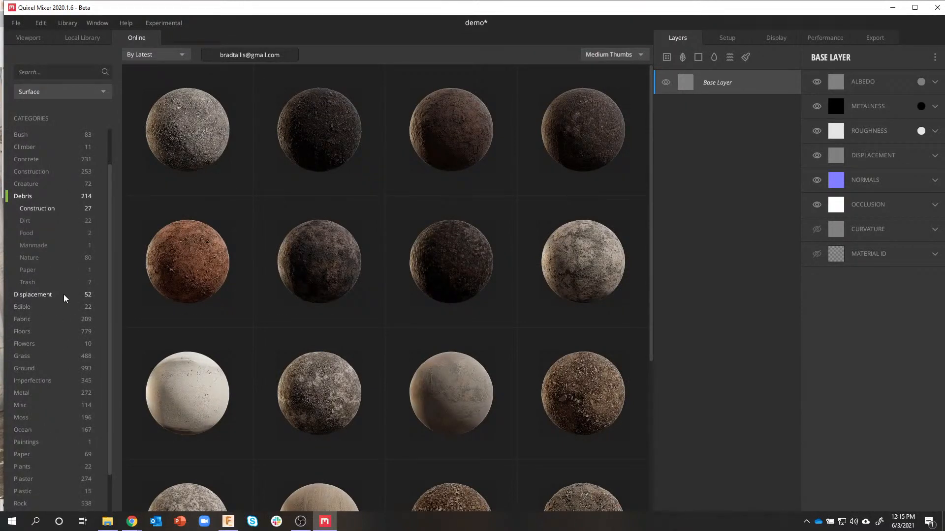
- Browse the Imperfections category and preview one Scratched Metal and one Stains surface without downloading them
{"action": "left_click", "coordinate": [43, 379]}
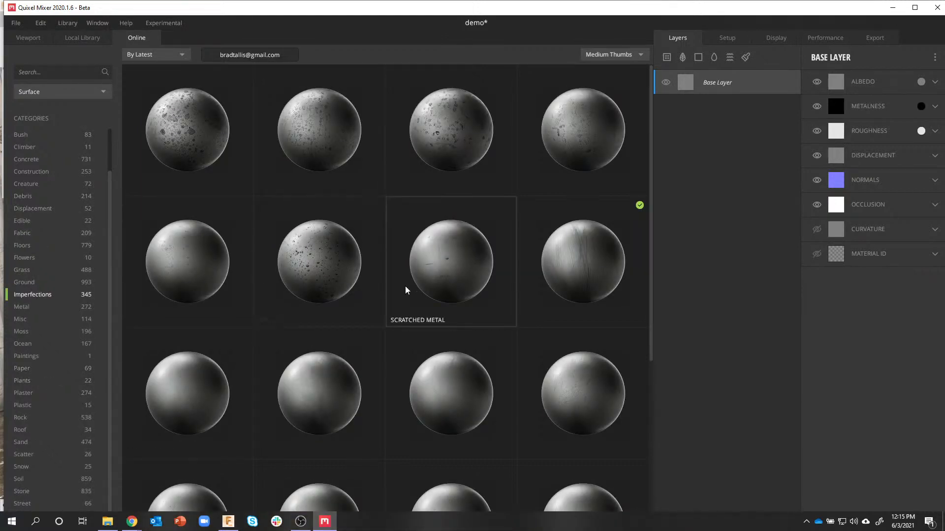
{"action": "scroll", "coordinate": [405, 296], "scroll_direction": "down", "scroll_amount": 5}
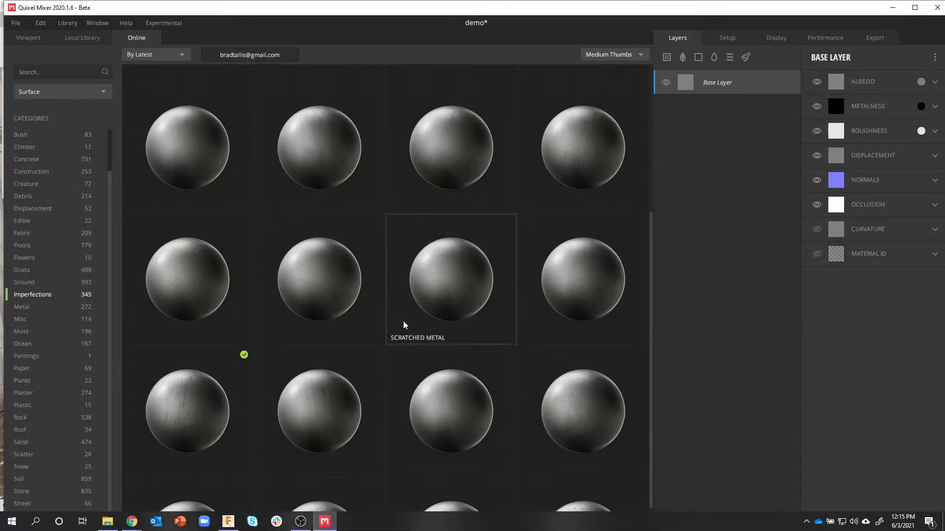
{"action": "scroll", "coordinate": [403, 322], "scroll_direction": "down", "scroll_amount": 10}
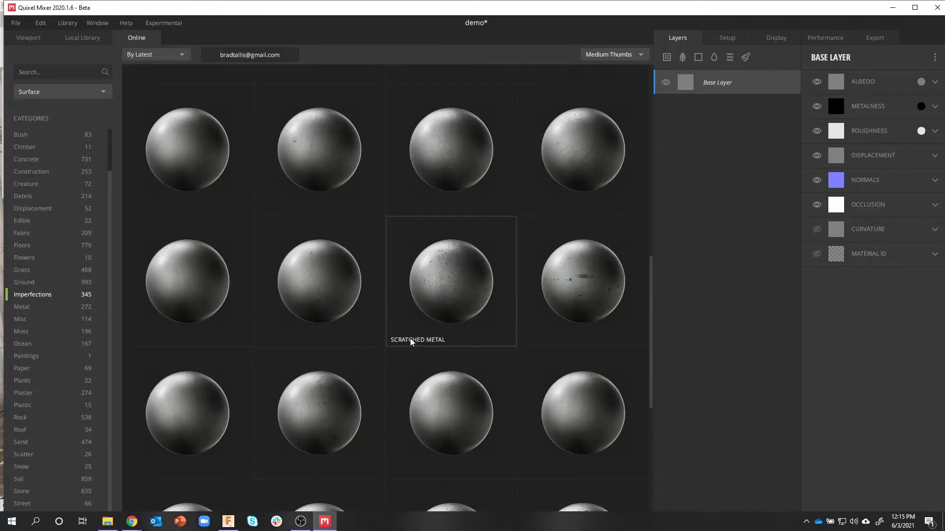
{"action": "left_click", "coordinate": [584, 289]}
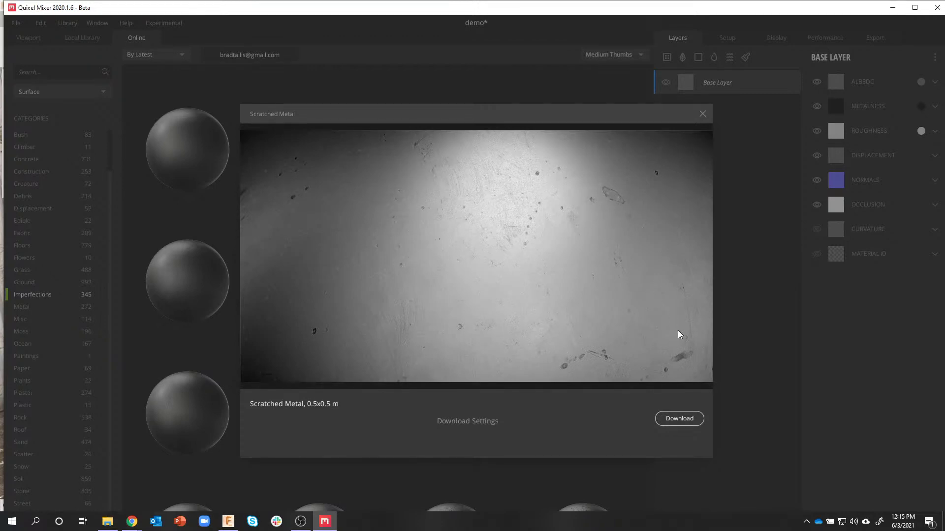
{"action": "left_click", "coordinate": [702, 115]}
{"action": "scroll", "coordinate": [325, 298], "scroll_direction": "down", "scroll_amount": 1}
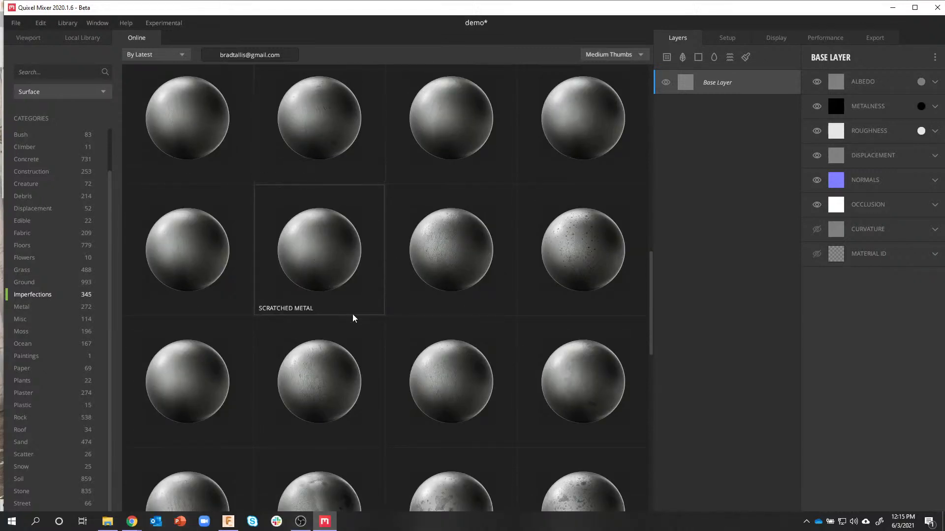
{"action": "scroll", "coordinate": [369, 321], "scroll_direction": "down", "scroll_amount": 10}
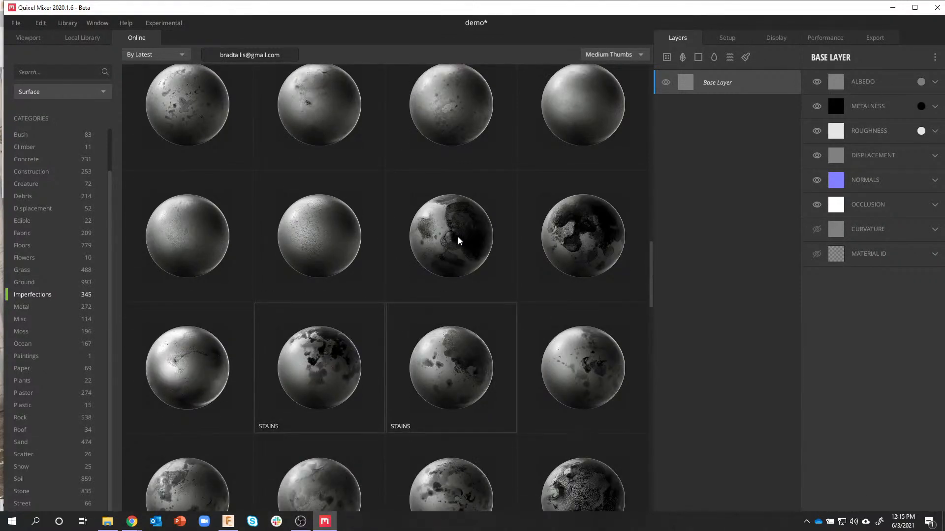
{"action": "left_click", "coordinate": [458, 238]}
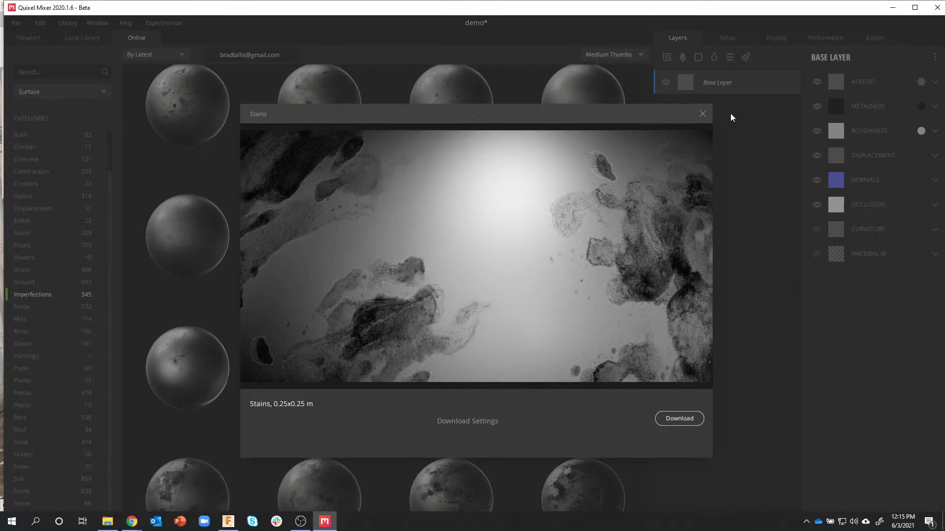
{"action": "left_click", "coordinate": [702, 114]}
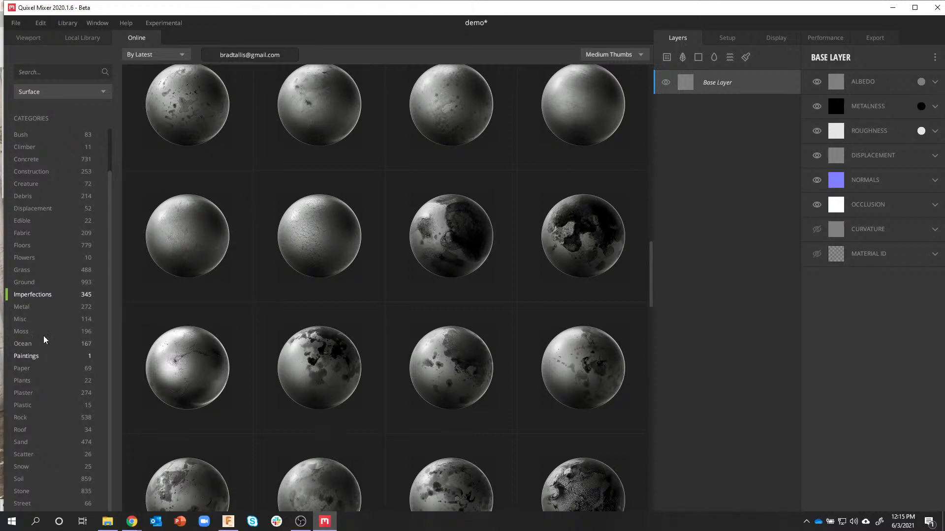
- Browse the Brick category and preview the Damaged Brick Wall Plaster surface without downloading it
{"action": "scroll", "coordinate": [37, 205], "scroll_direction": "up", "scroll_amount": 2}
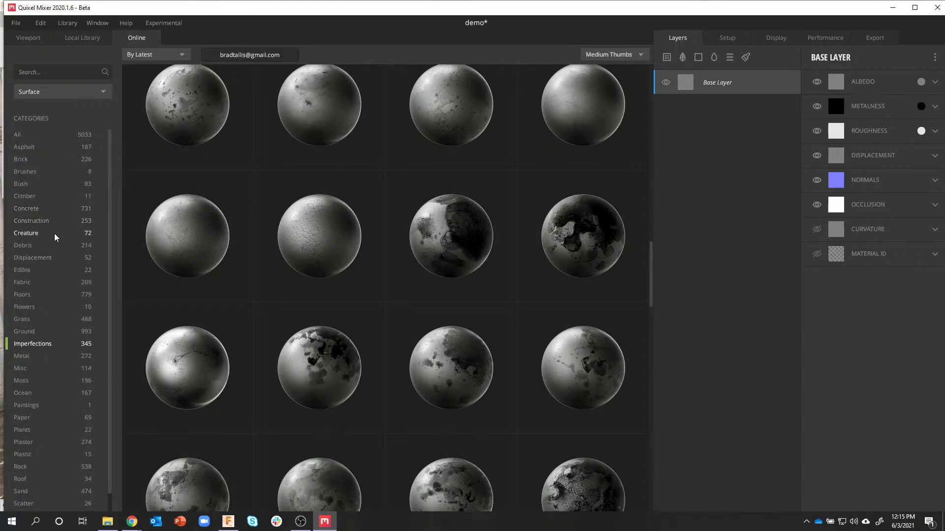
{"action": "left_click", "coordinate": [40, 159]}
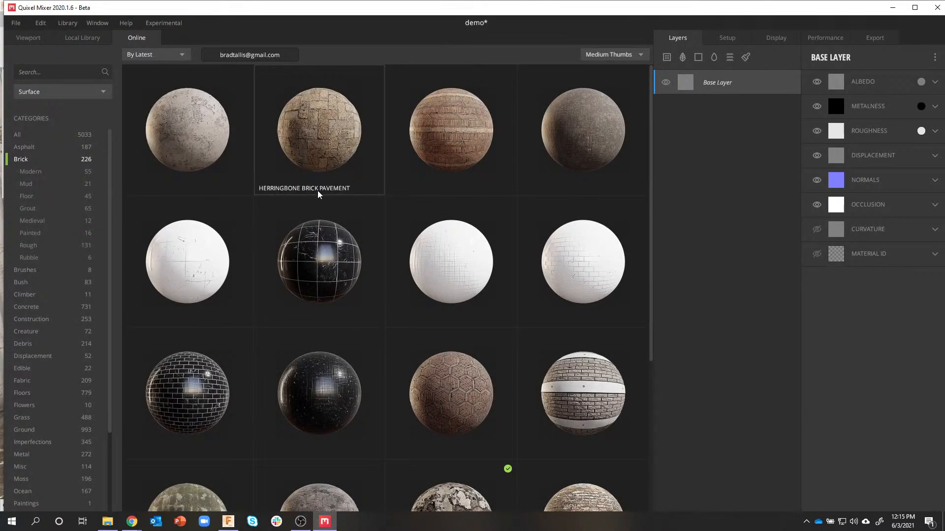
{"action": "scroll", "coordinate": [388, 251], "scroll_direction": "down", "scroll_amount": 1}
{"action": "scroll", "coordinate": [457, 325], "scroll_direction": "down", "scroll_amount": 1}
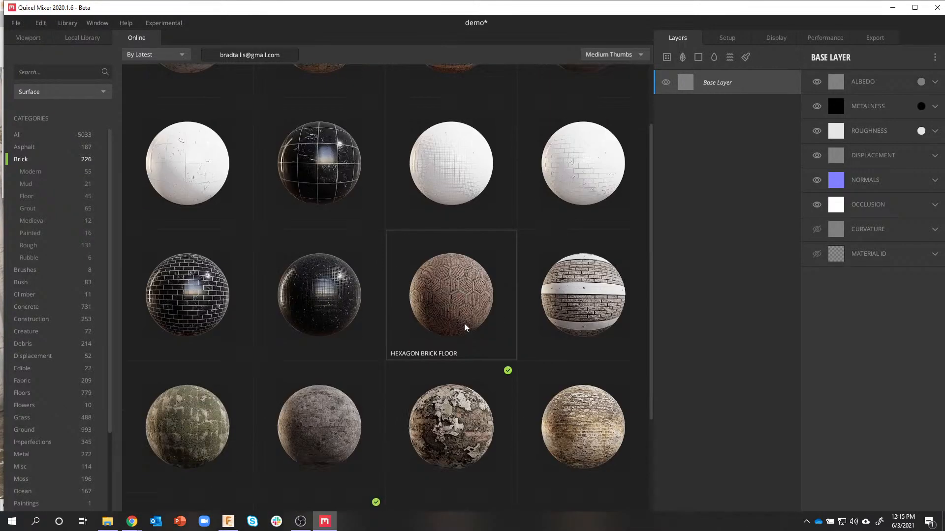
{"action": "left_click", "coordinate": [444, 421]}
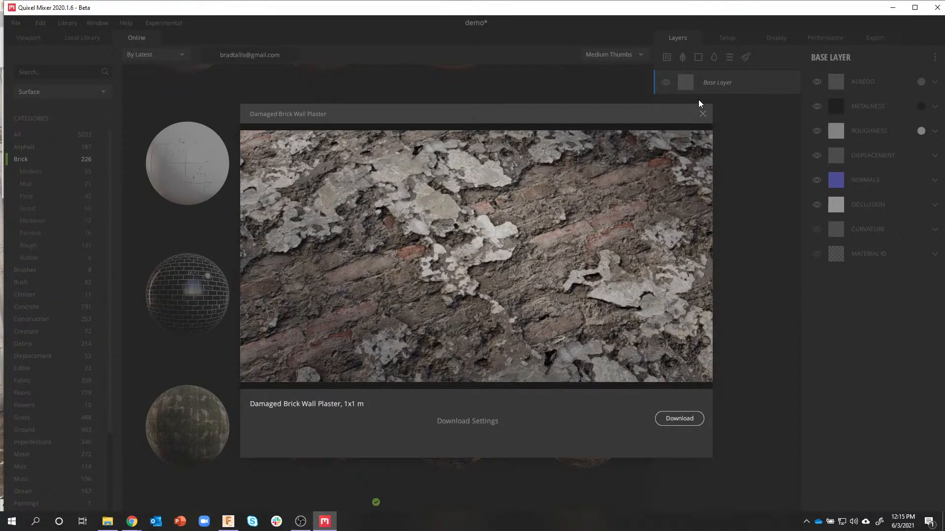
{"action": "left_click", "coordinate": [703, 114]}
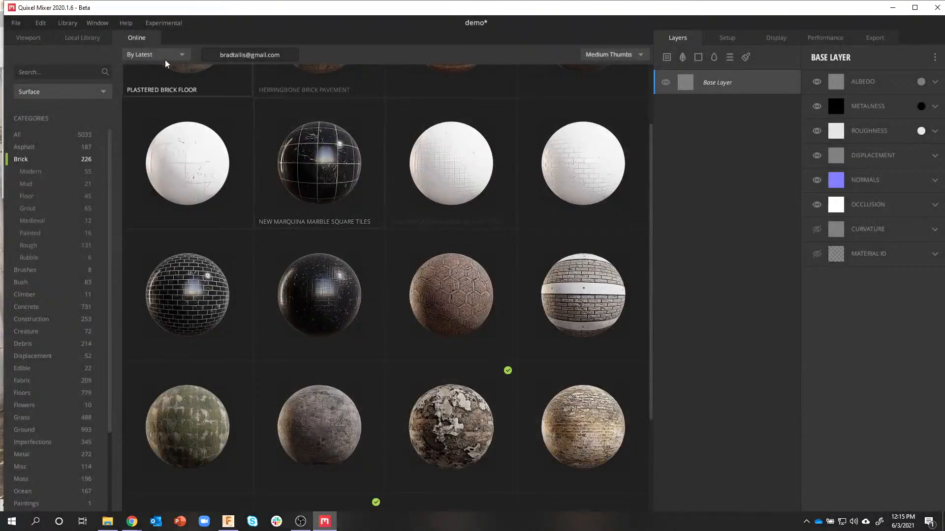
- Add the Mouldy Rock Wall 4x2 m surface from the local library as a layer above the Base Layer
{"action": "left_click", "coordinate": [73, 39]}
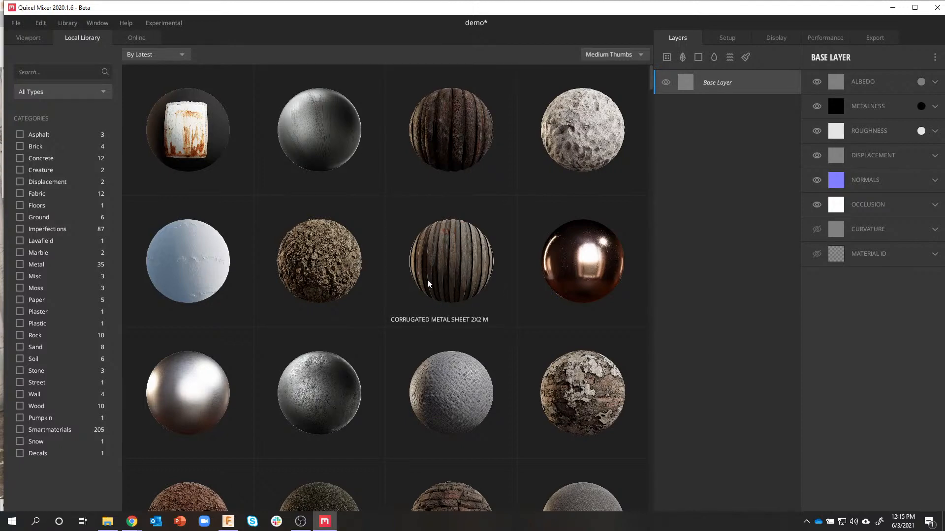
{"action": "scroll", "coordinate": [338, 248], "scroll_direction": "down", "scroll_amount": 1}
{"action": "scroll", "coordinate": [386, 255], "scroll_direction": "down", "scroll_amount": 1}
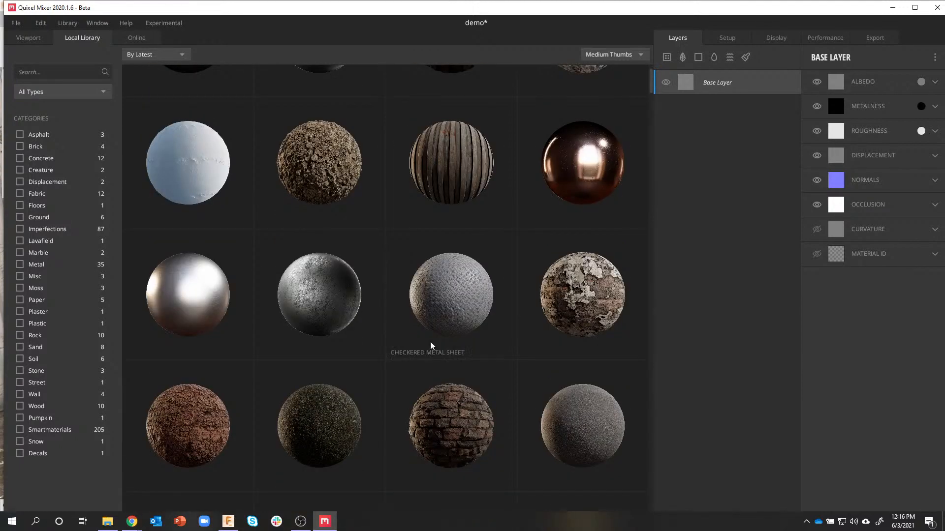
{"action": "left_click", "coordinate": [441, 427]}
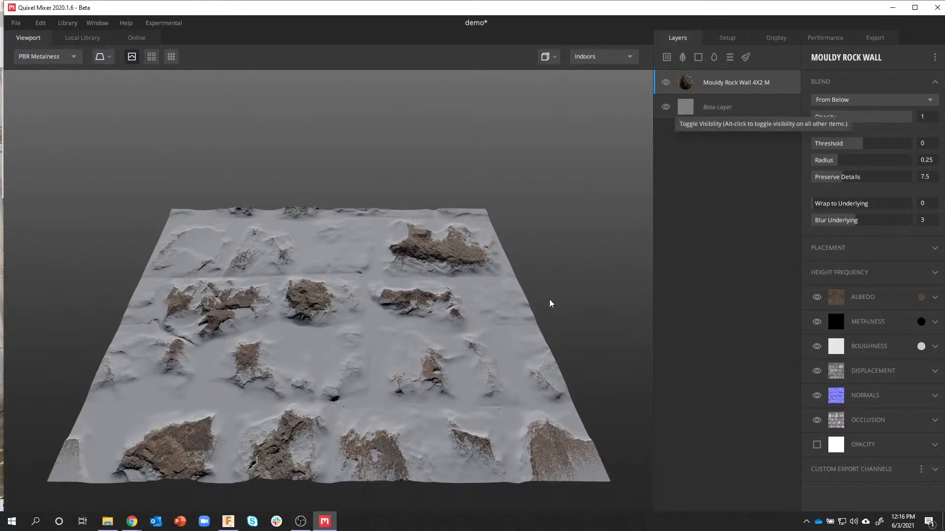
- Hide the Base Layer and inspect the Mouldy Rock Wall surface's relief on its own
{"action": "left_click_drag", "start_coordinate": [375, 305], "coordinate": [423, 268]}
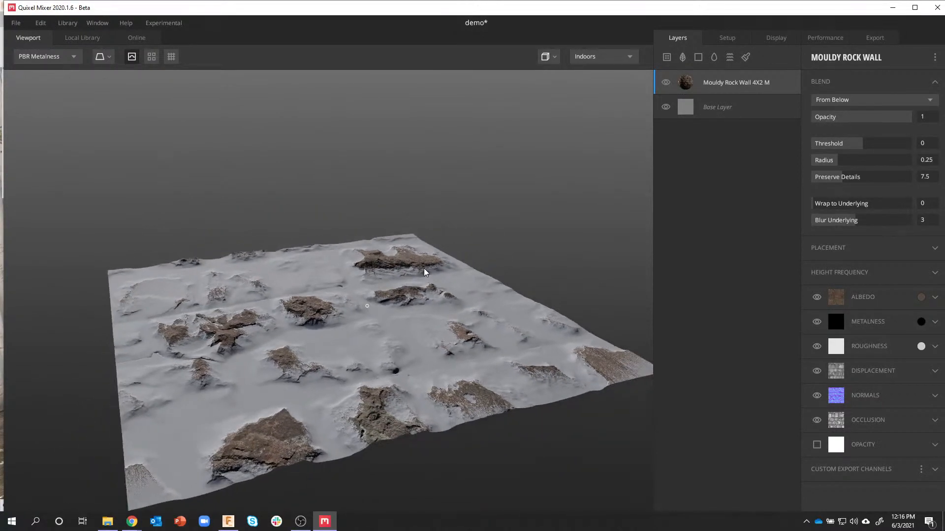
{"action": "scroll", "coordinate": [377, 328], "scroll_direction": "up", "scroll_amount": 4}
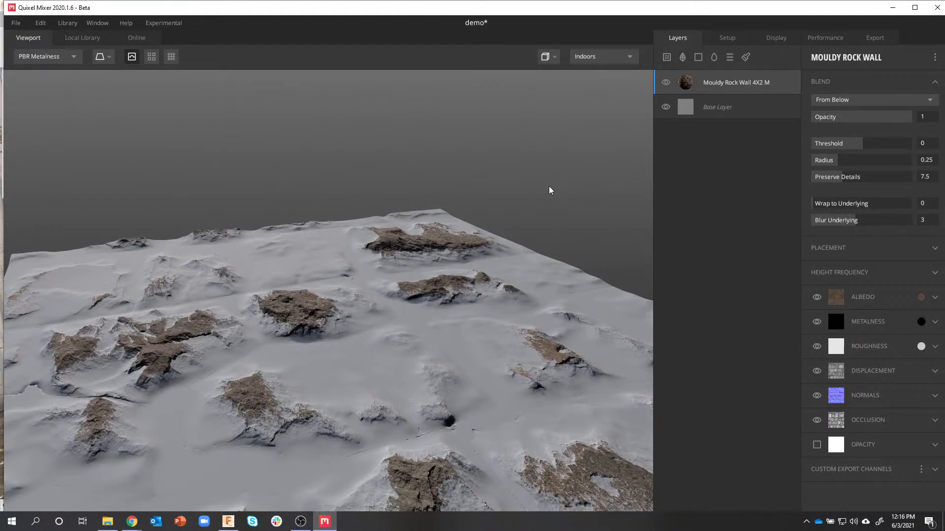
{"action": "left_click_drag", "start_coordinate": [495, 208], "coordinate": [484, 229]}
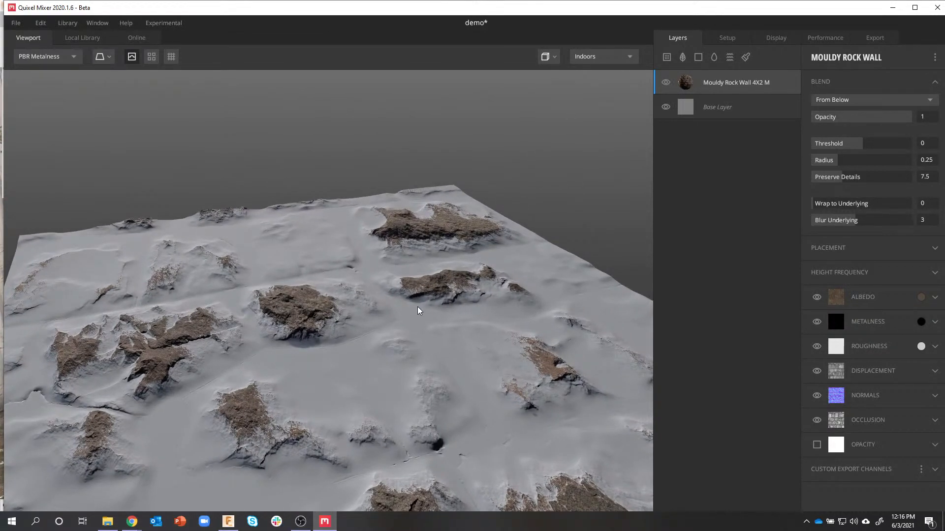
{"action": "middle_click_drag", "start_coordinate": [398, 266], "coordinate": [395, 225]}
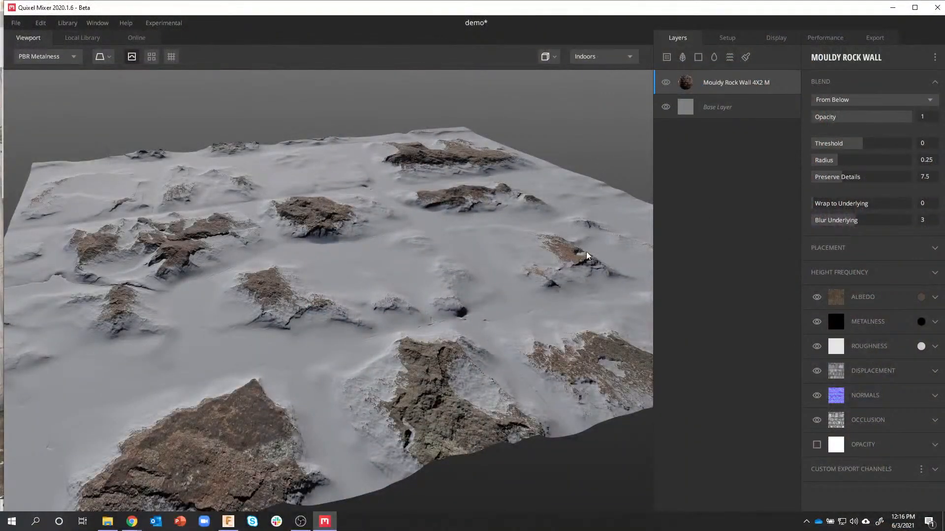
{"action": "left_click", "coordinate": [665, 109]}
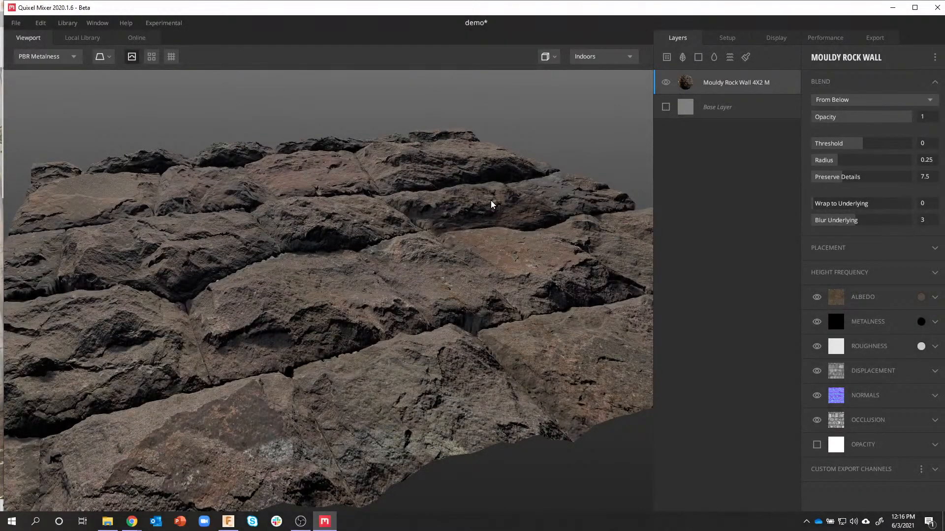
{"action": "left_click_drag", "start_coordinate": [491, 199], "coordinate": [483, 237]}
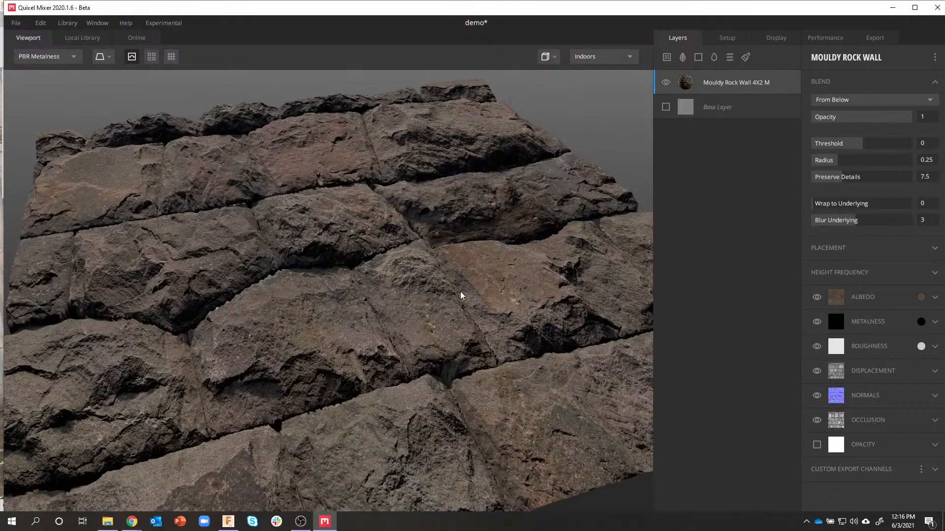
{"action": "left_click_drag", "start_coordinate": [436, 262], "coordinate": [435, 303]}
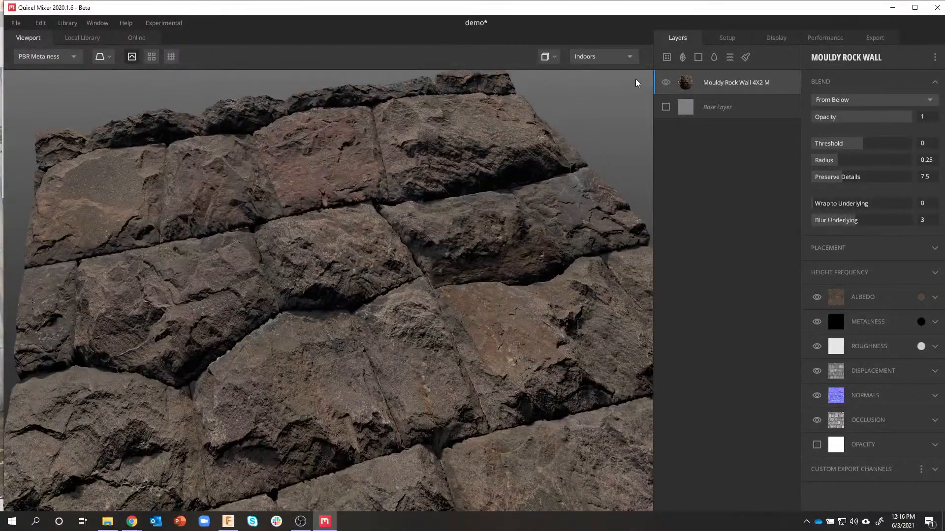
- Add the Buttercup Forest Floor surface from the local library above the Mouldy Rock Wall layer and inspect the blend up close
{"action": "left_click", "coordinate": [668, 58]}
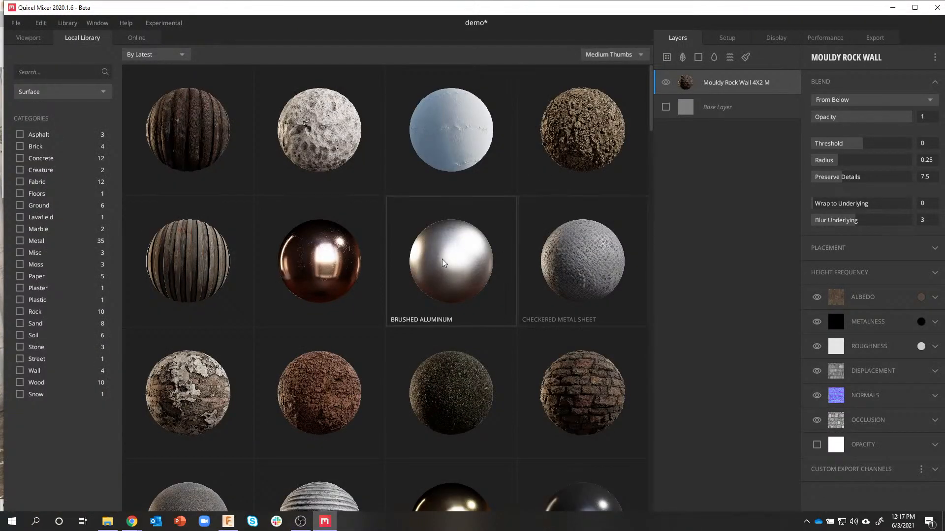
{"action": "left_click", "coordinate": [447, 385]}
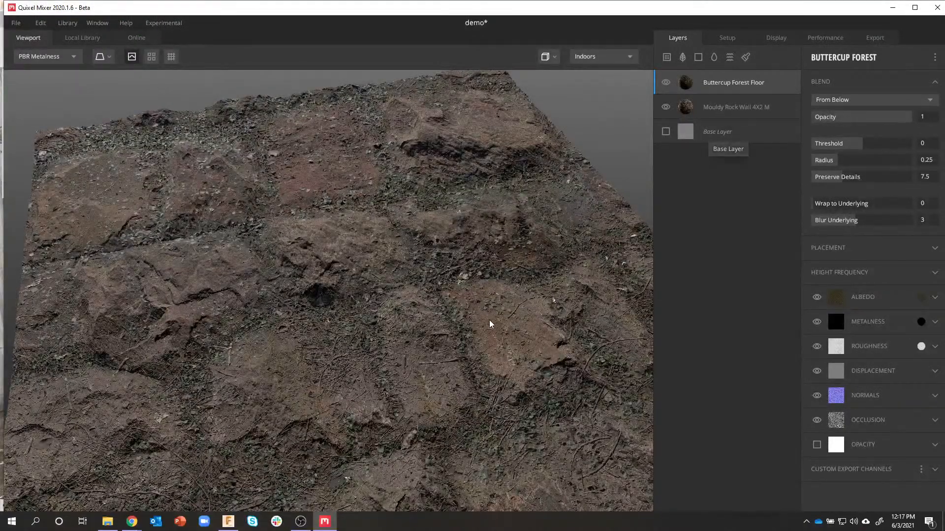
{"action": "left_click_drag", "start_coordinate": [489, 320], "coordinate": [485, 226]}
{"action": "scroll", "coordinate": [335, 296], "scroll_direction": "up", "scroll_amount": 3}
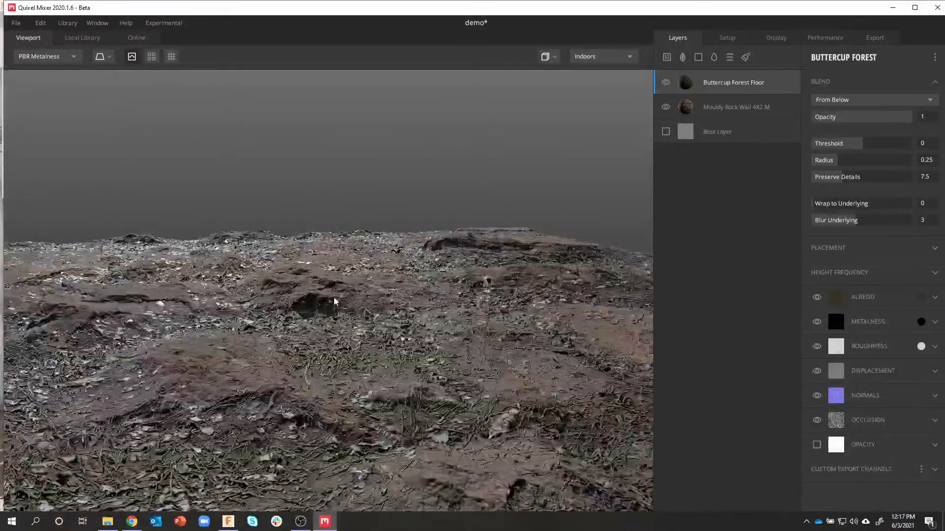
{"action": "scroll", "coordinate": [390, 287], "scroll_direction": "up", "scroll_amount": 2}
{"action": "left_click_drag", "start_coordinate": [389, 285], "coordinate": [390, 274]}
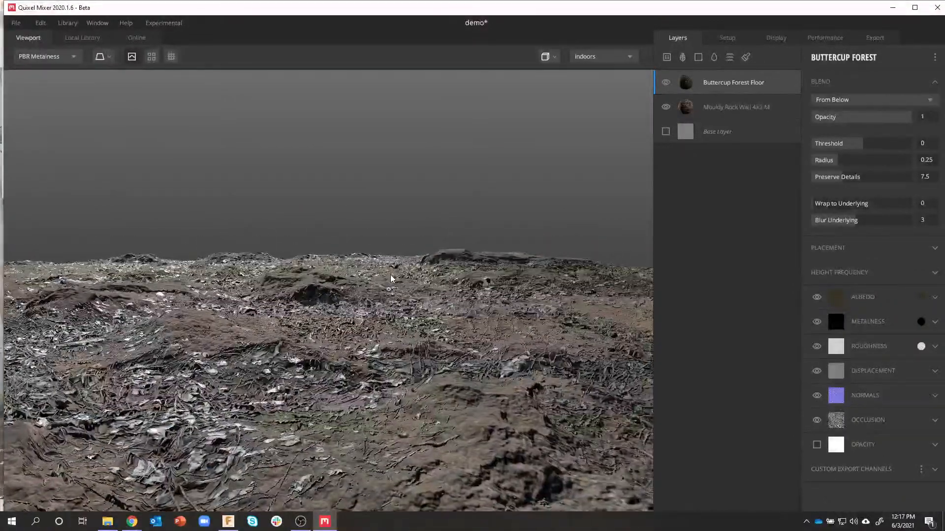
{"action": "left_click_drag", "start_coordinate": [456, 279], "coordinate": [457, 338]}
{"action": "scroll", "coordinate": [457, 335], "scroll_direction": "down", "scroll_amount": 5}
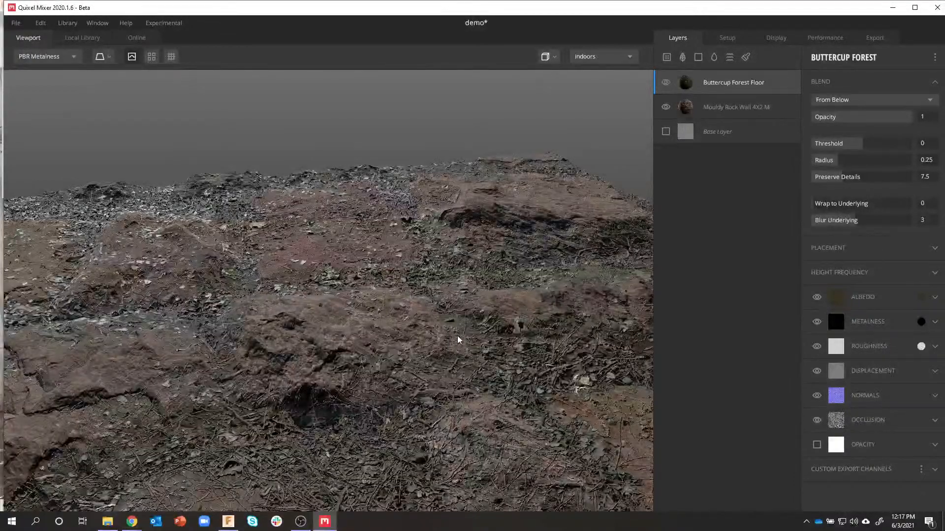
{"action": "scroll", "coordinate": [433, 344], "scroll_direction": "up", "scroll_amount": 3}
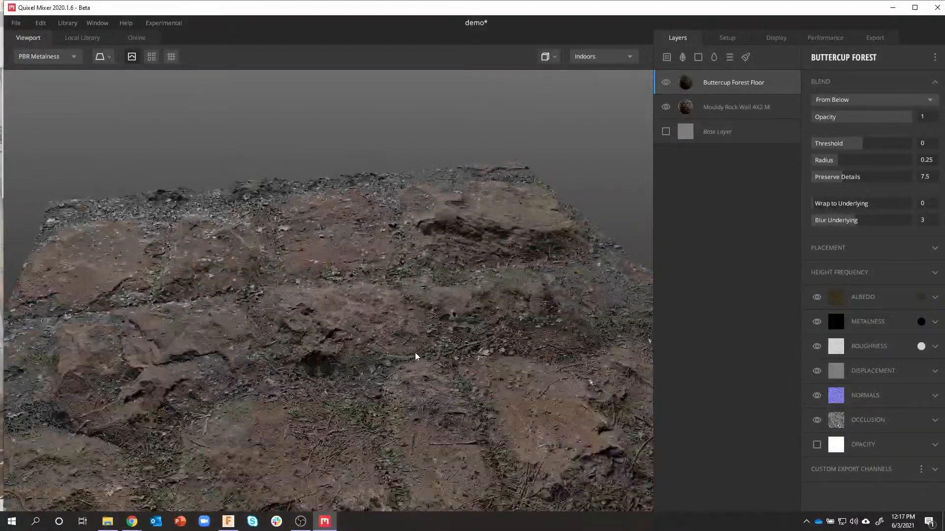
{"action": "left_click_drag", "start_coordinate": [409, 351], "coordinate": [424, 235]}
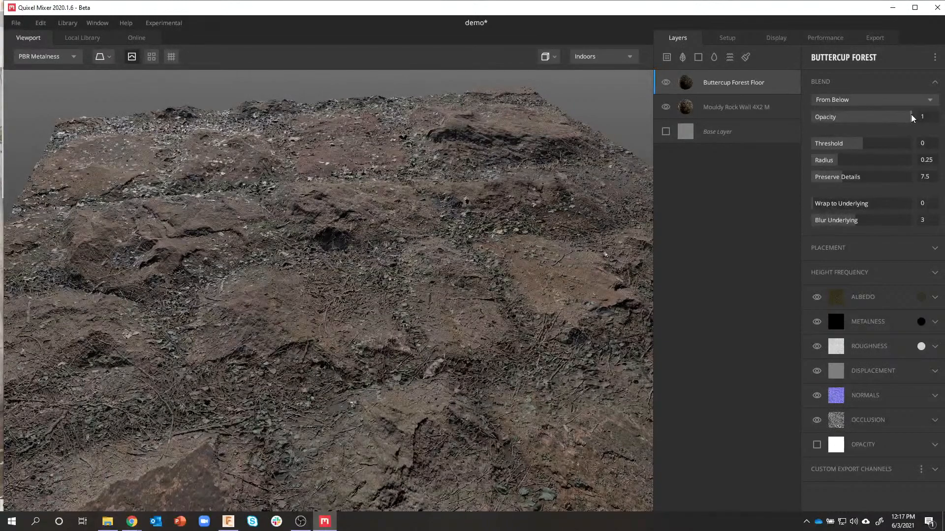
- Try an opacity of about 0.64 on the Buttercup Forest Floor layer and return it to 1
{"action": "left_click_drag", "start_coordinate": [911, 114], "coordinate": [875, 117]}
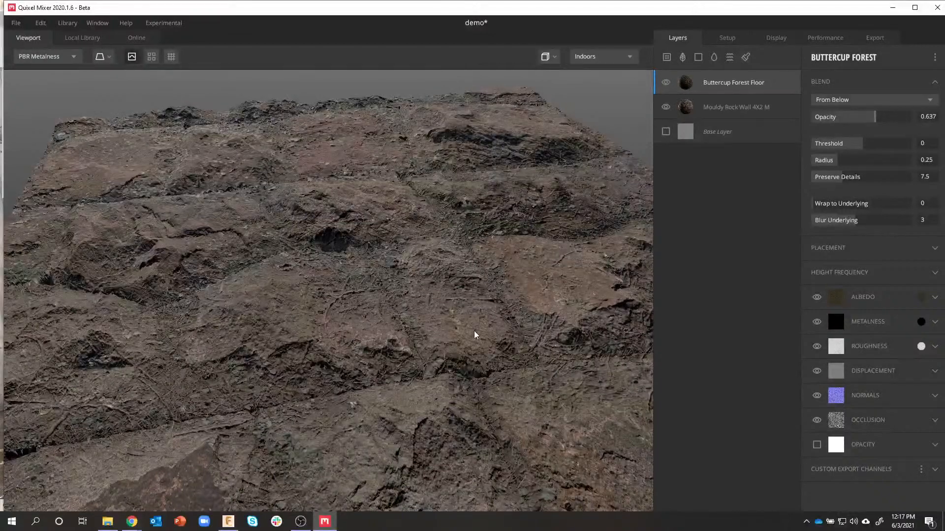
{"action": "scroll", "coordinate": [474, 330], "scroll_direction": "down", "scroll_amount": 5}
{"action": "scroll", "coordinate": [475, 322], "scroll_direction": "up", "scroll_amount": 8}
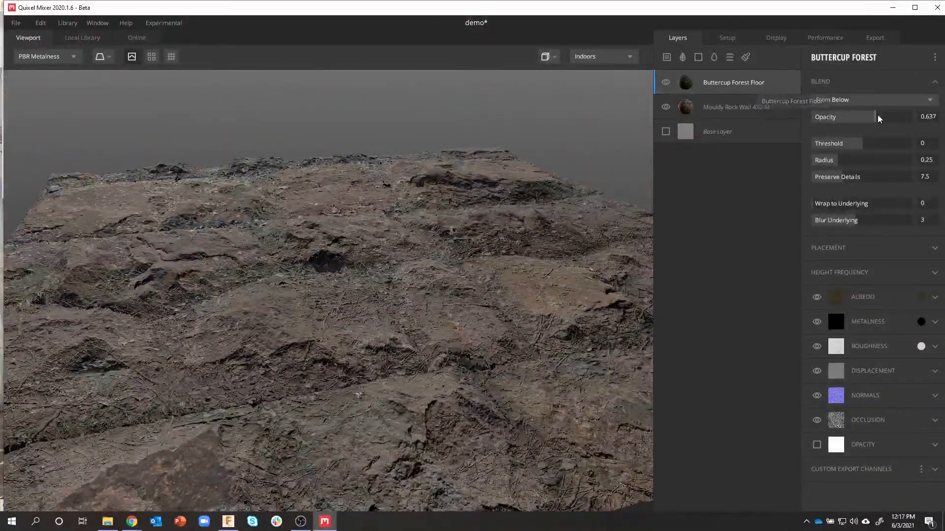
{"action": "left_click_drag", "start_coordinate": [878, 114], "coordinate": [915, 116]}
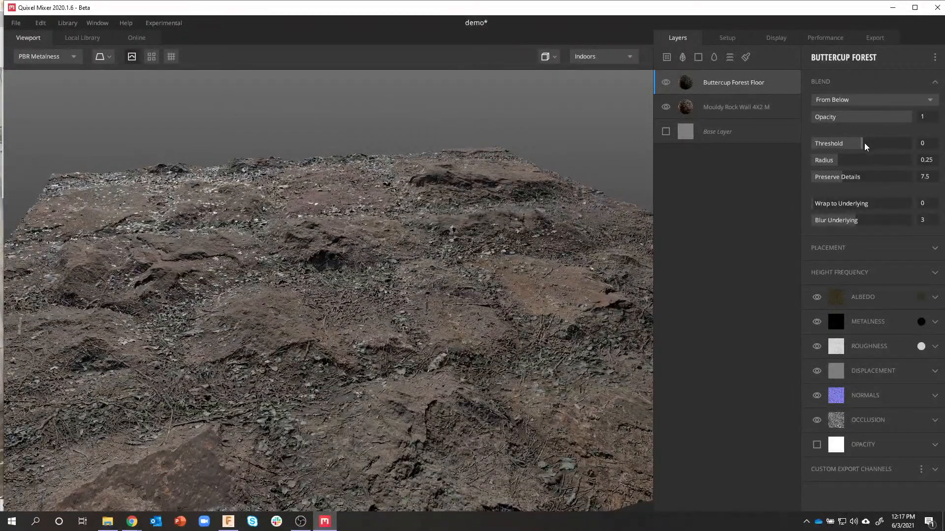
- Try blend thresholds of about 0.89 and -0.43 on the Buttercup Forest Floor layer and examine the rock crevices
{"action": "left_click_drag", "start_coordinate": [863, 144], "coordinate": [884, 141]}
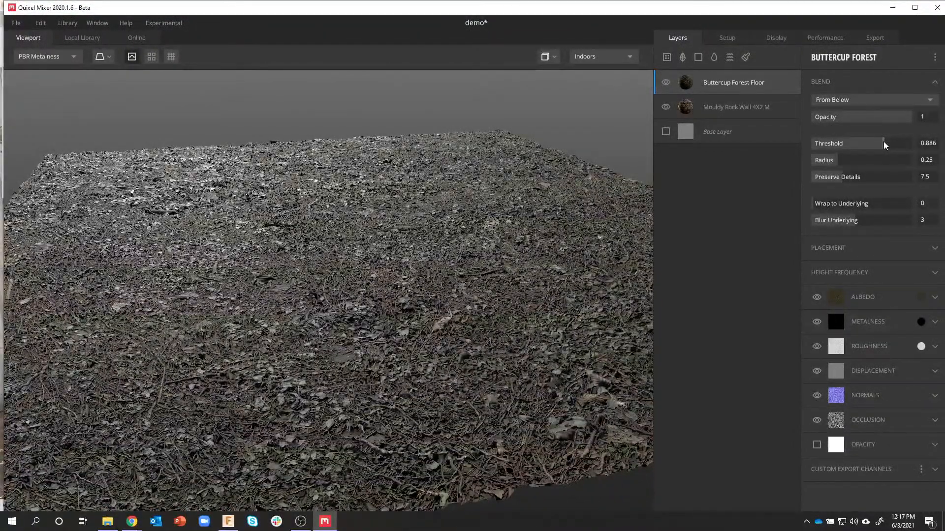
{"action": "left_click_drag", "start_coordinate": [884, 141], "coordinate": [852, 140]}
{"action": "left_click_drag", "start_coordinate": [619, 208], "coordinate": [444, 276]}
{"action": "scroll", "coordinate": [443, 275], "scroll_direction": "up", "scroll_amount": 3}
{"action": "left_click_drag", "start_coordinate": [500, 268], "coordinate": [582, 190]}
{"action": "mouse_move", "coordinate": [542, 251]}
{"action": "left_mouse_down"}
{"action": "mouse_move", "coordinate": [492, 215]}
{"action": "mouse_move", "coordinate": [522, 190]}
{"action": "mouse_move", "coordinate": [499, 172]}
{"action": "mouse_move", "coordinate": [514, 172]}
{"action": "mouse_move", "coordinate": [541, 218]}
{"action": "mouse_move", "coordinate": [530, 242]}
{"action": "mouse_move", "coordinate": [514, 245]}
{"action": "mouse_move", "coordinate": [525, 268]}
{"action": "mouse_move", "coordinate": [497, 397]}
{"action": "mouse_move", "coordinate": [544, 327]}
{"action": "mouse_move", "coordinate": [553, 266]}
{"action": "left_mouse_up"}
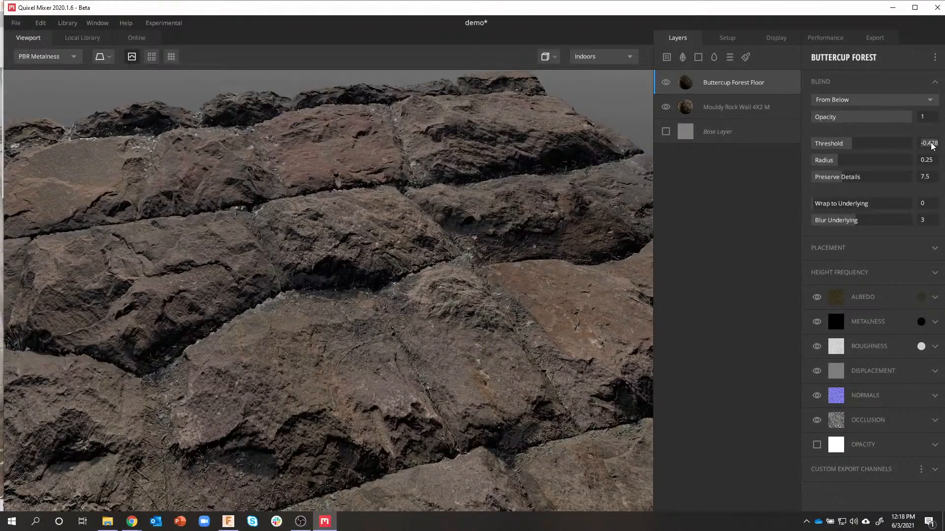
- Set the Buttercup Forest Floor layer's blend threshold to -0.2 and check the coverage from near and far
{"action": "type", "text": "-.2"}
{"action": "left_click", "coordinate": [929, 159]}
{"action": "left_click", "coordinate": [498, 269]}
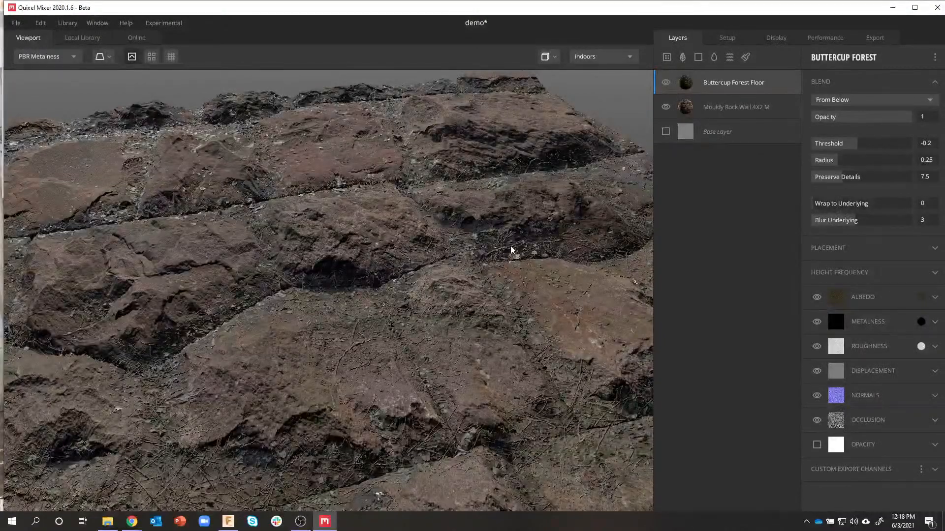
{"action": "left_click_drag", "start_coordinate": [494, 243], "coordinate": [479, 228]}
{"action": "scroll", "coordinate": [463, 293], "scroll_direction": "up", "scroll_amount": 3}
{"action": "scroll", "coordinate": [474, 274], "scroll_direction": "down", "scroll_amount": 5}
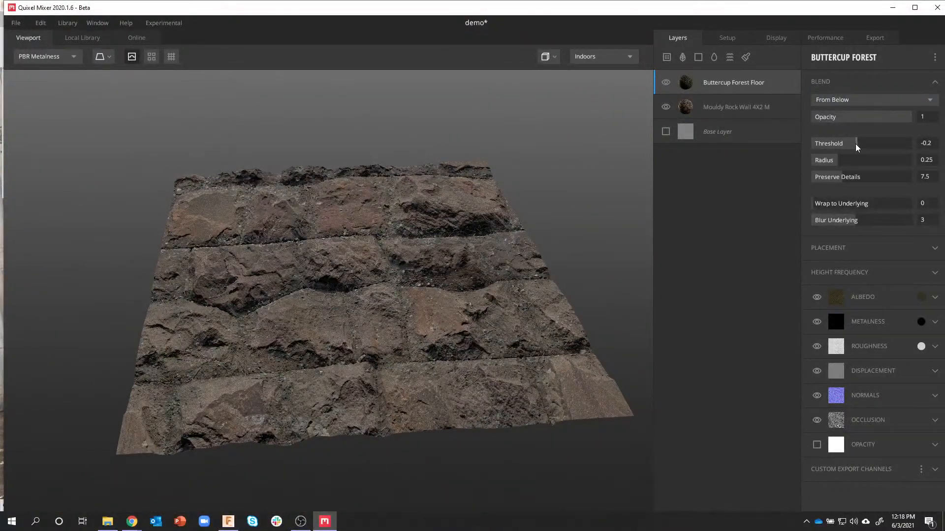
- Raise the Buttercup Forest Floor layer's blend threshold to about 0.34 and view the heavier coverage from several angles
{"action": "left_click_drag", "start_coordinate": [856, 144], "coordinate": [869, 143]}
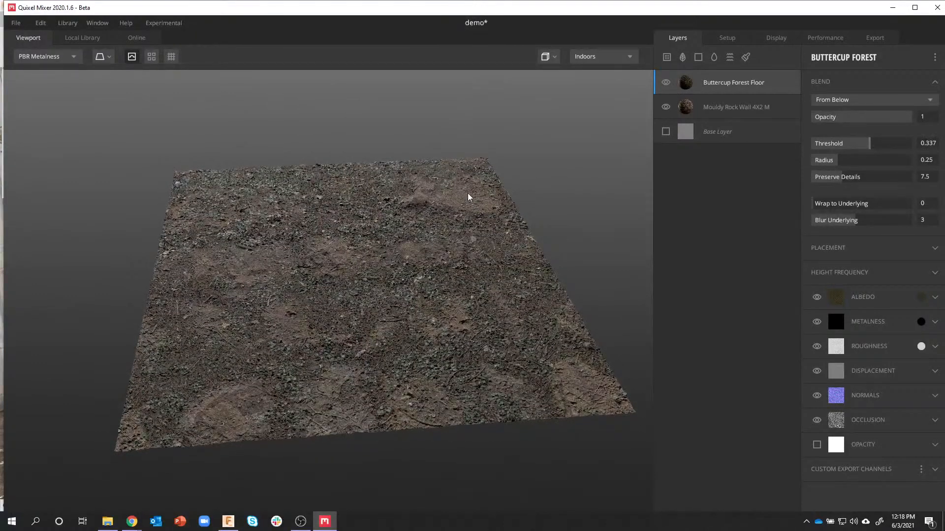
{"action": "left_click_drag", "start_coordinate": [412, 261], "coordinate": [531, 315]}
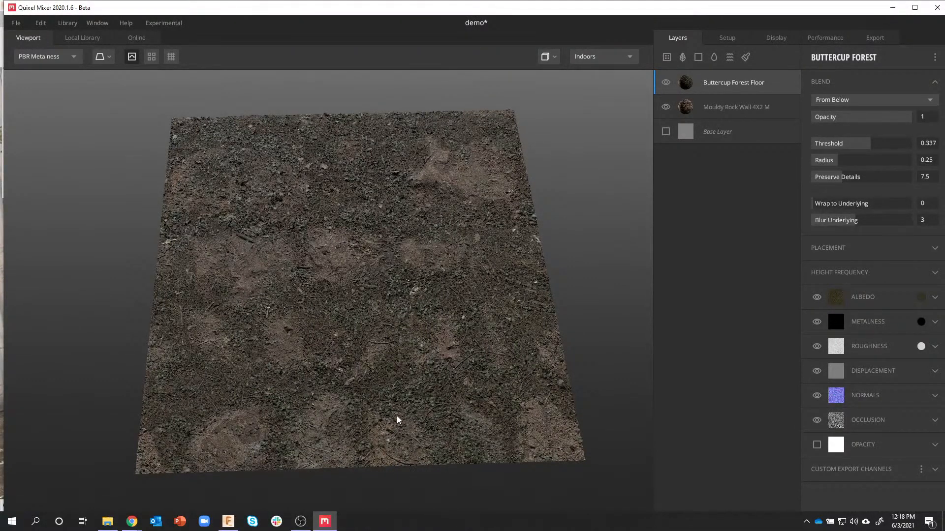
{"action": "left_click_drag", "start_coordinate": [495, 267], "coordinate": [563, 202]}
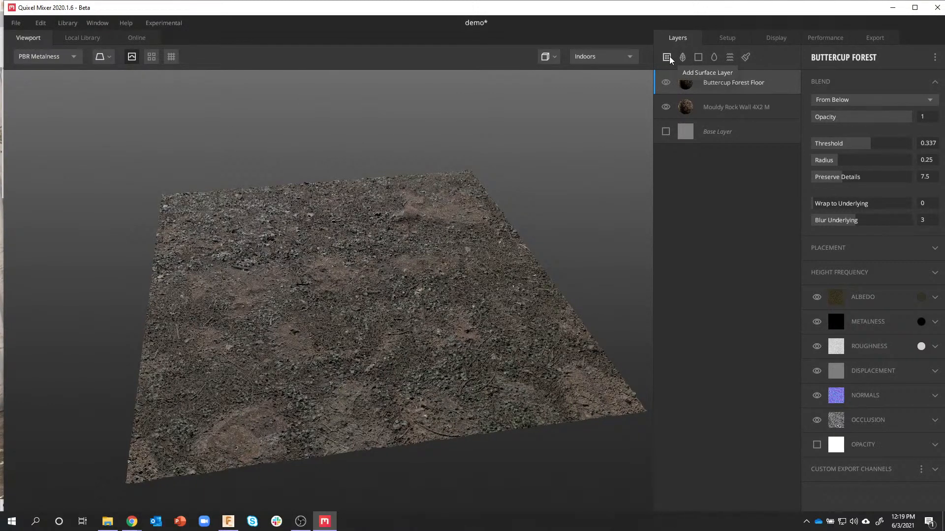
- Compare the rock wall and forest floor layer settings, and lower the Buttercup Forest Floor threshold to about -0.21
{"action": "left_click", "coordinate": [713, 107]}
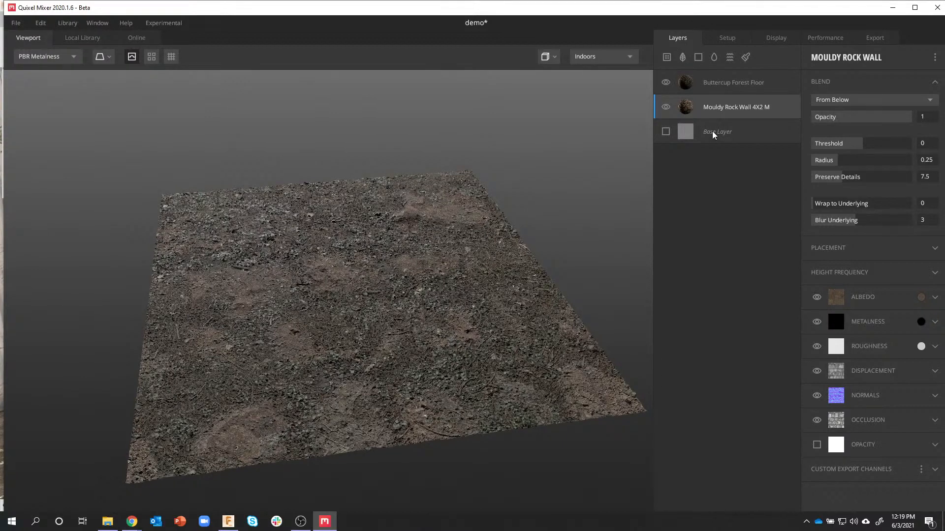
{"action": "left_click", "coordinate": [709, 83]}
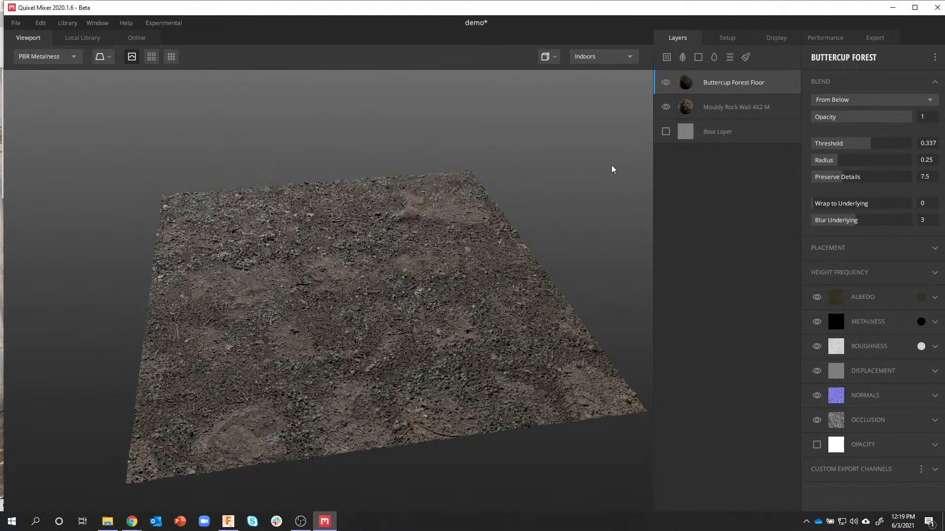
{"action": "mouse_move", "coordinate": [429, 223]}
{"action": "left_mouse_down"}
{"action": "mouse_move", "coordinate": [418, 251]}
{"action": "mouse_move", "coordinate": [422, 237]}
{"action": "left_mouse_up"}
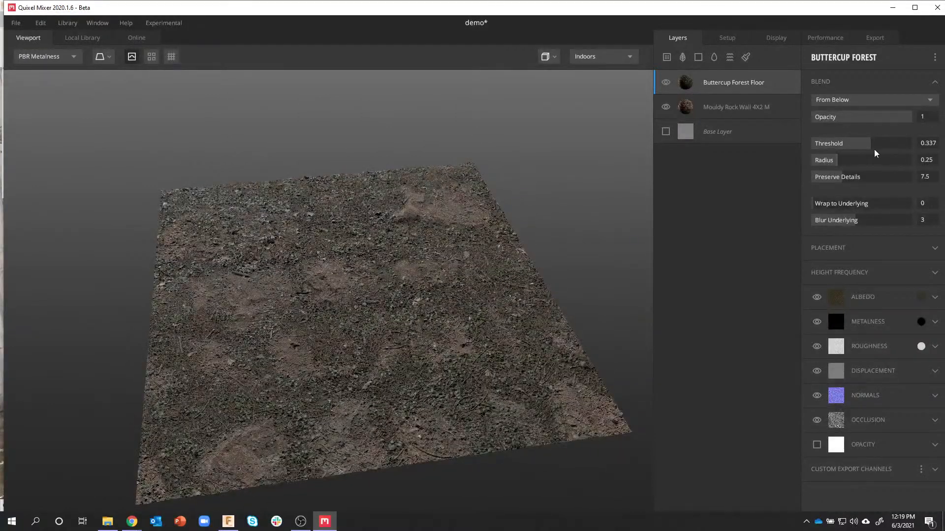
{"action": "left_click_drag", "start_coordinate": [867, 144], "coordinate": [856, 140]}
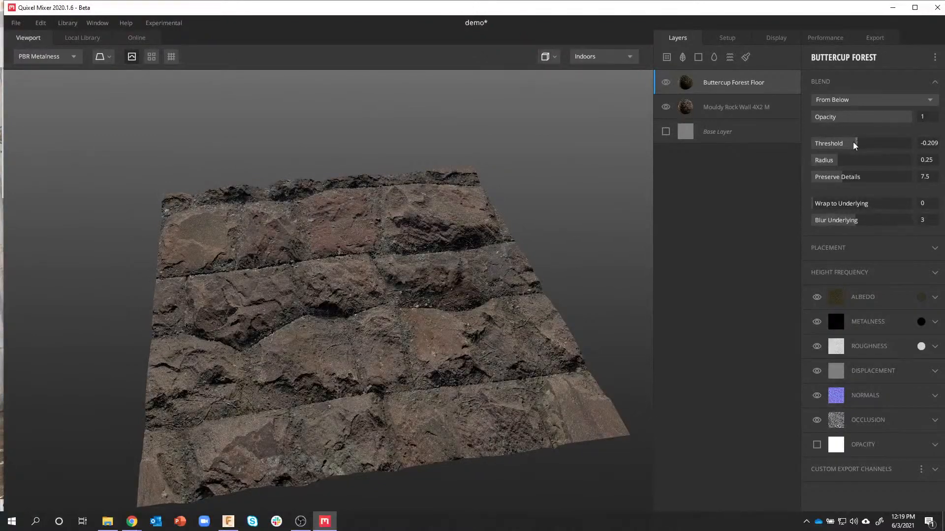
{"action": "left_click_drag", "start_coordinate": [532, 308], "coordinate": [474, 310]}
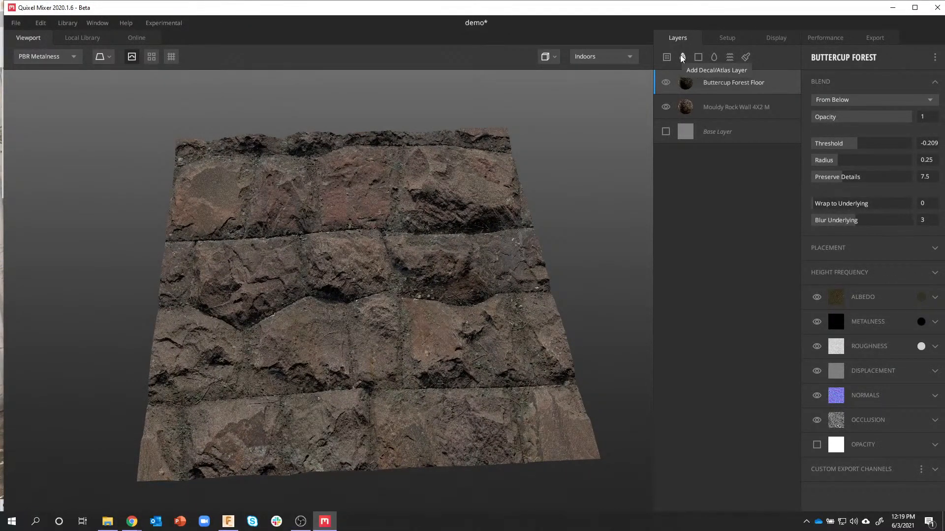
- Try a Liquid layer with a surface threshold of about -0.2 above the Buttercup Forest Floor layer, and delete it
{"action": "left_click", "coordinate": [714, 58]}
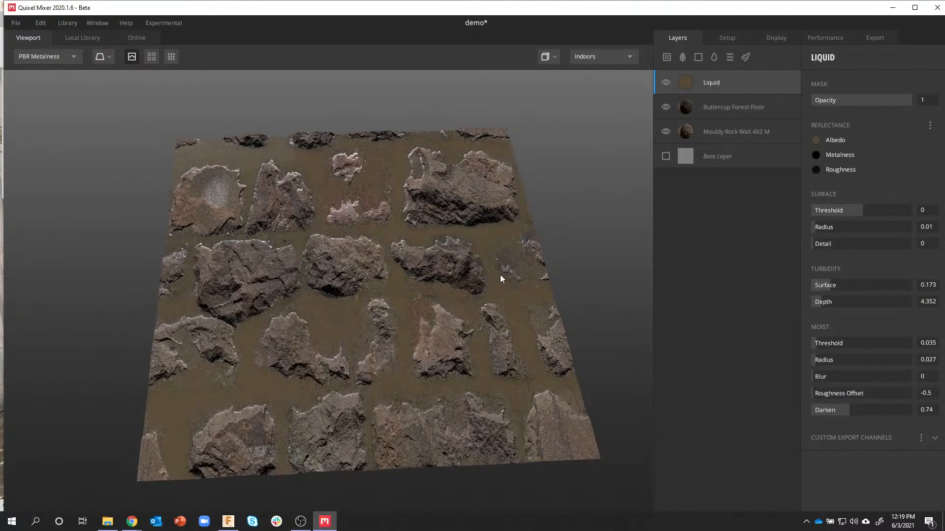
{"action": "left_click_drag", "start_coordinate": [500, 274], "coordinate": [498, 199]}
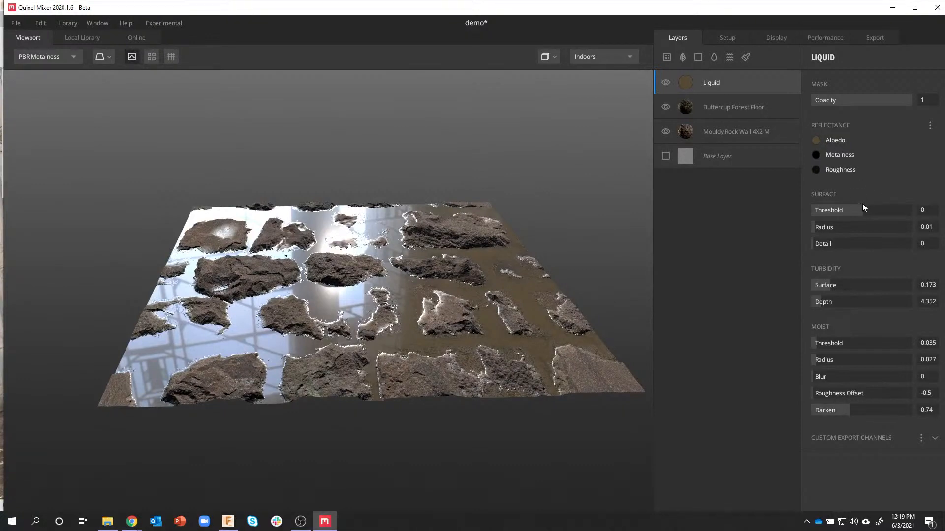
{"action": "left_click_drag", "start_coordinate": [862, 211], "coordinate": [857, 211]}
{"action": "left_click_drag", "start_coordinate": [480, 331], "coordinate": [410, 343]}
{"action": "right_click", "coordinate": [728, 81]}
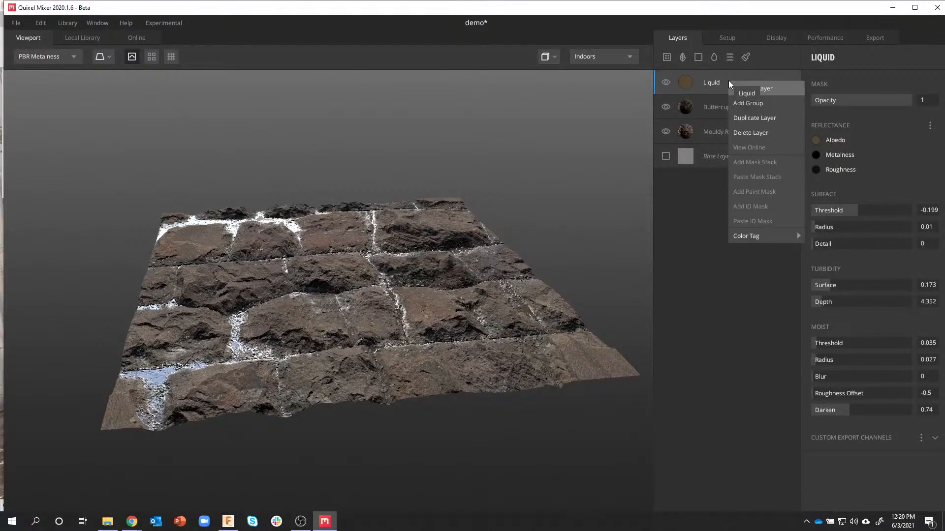
{"action": "left_click", "coordinate": [746, 128]}
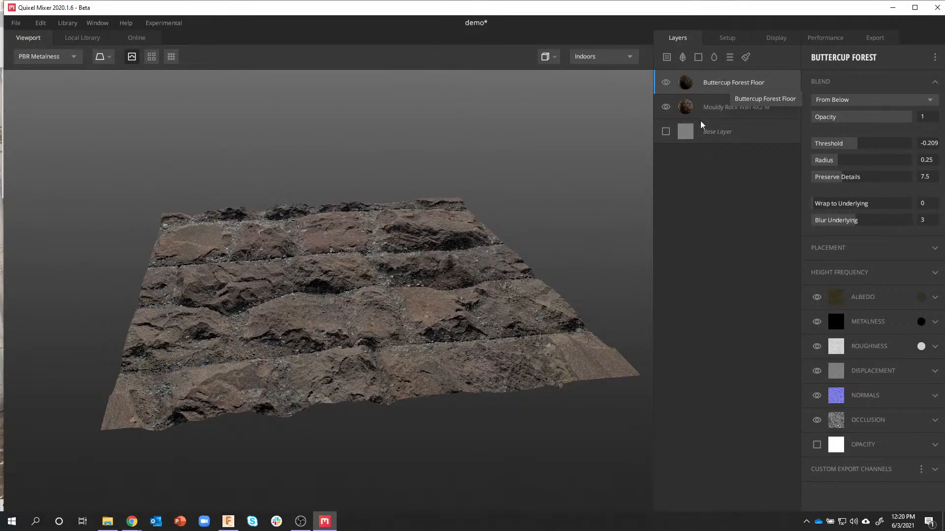
- Add the Dry Sand With Shrubs surface from the local library above the Buttercup Forest Floor layer
{"action": "left_click", "coordinate": [667, 57]}
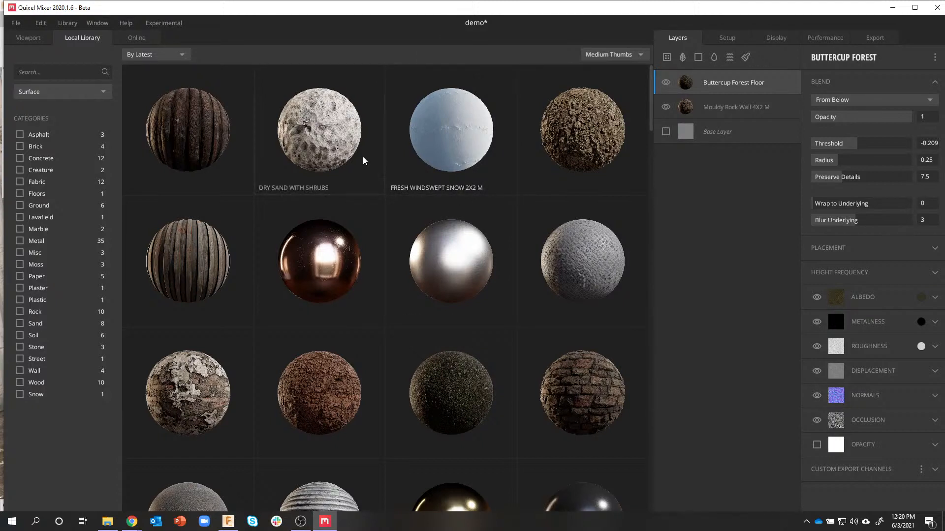
{"action": "left_click", "coordinate": [323, 132]}
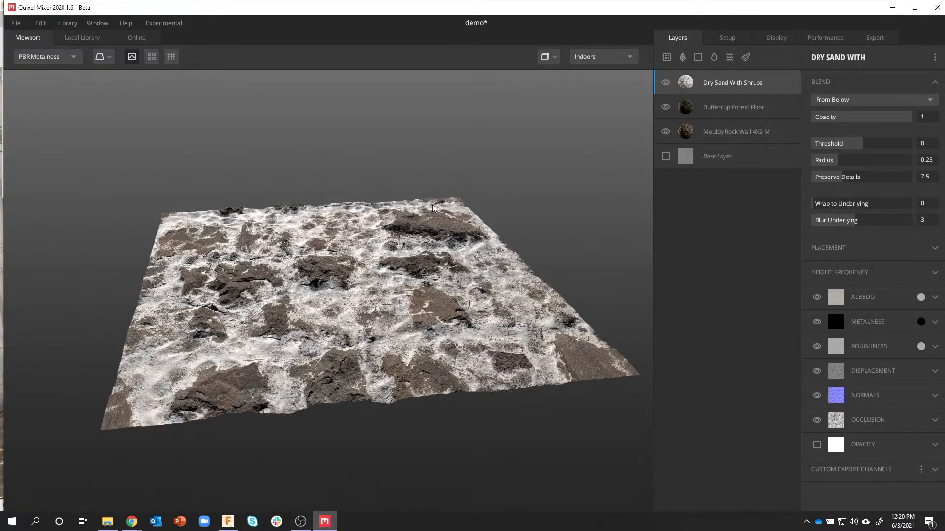
- Lower the Dry Sand With Shrubs layer's threshold to about -0.318 and change its blend mode to From Above
{"action": "left_click_drag", "start_coordinate": [421, 257], "coordinate": [427, 288]}
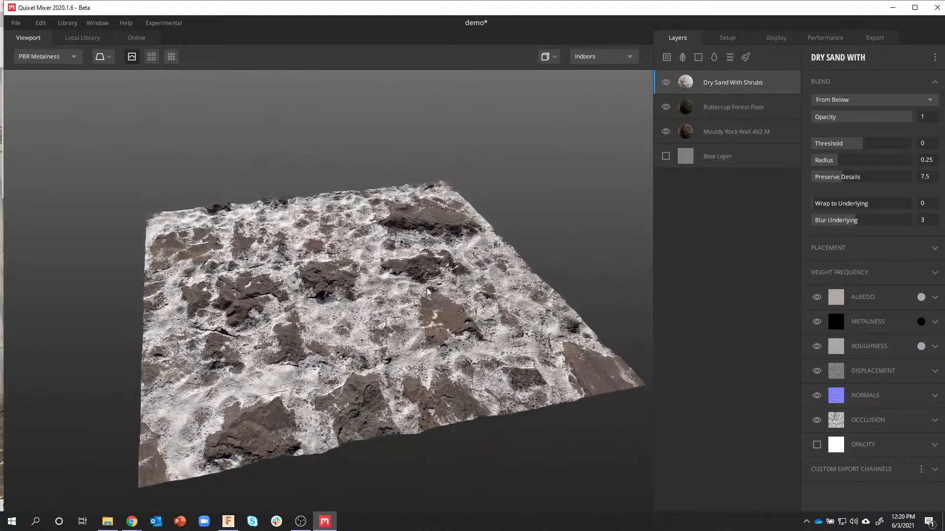
{"action": "scroll", "coordinate": [421, 345], "scroll_direction": "up", "scroll_amount": 3}
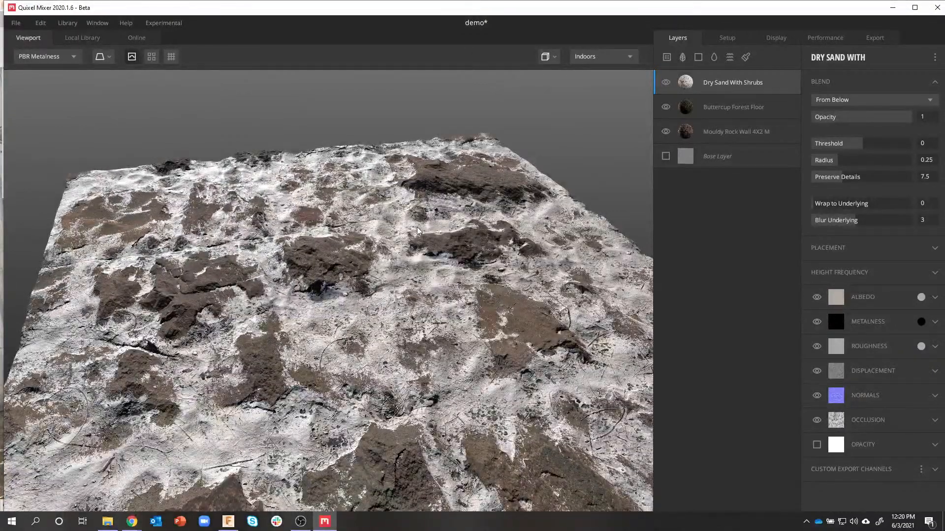
{"action": "left_click_drag", "start_coordinate": [861, 143], "coordinate": [853, 143]}
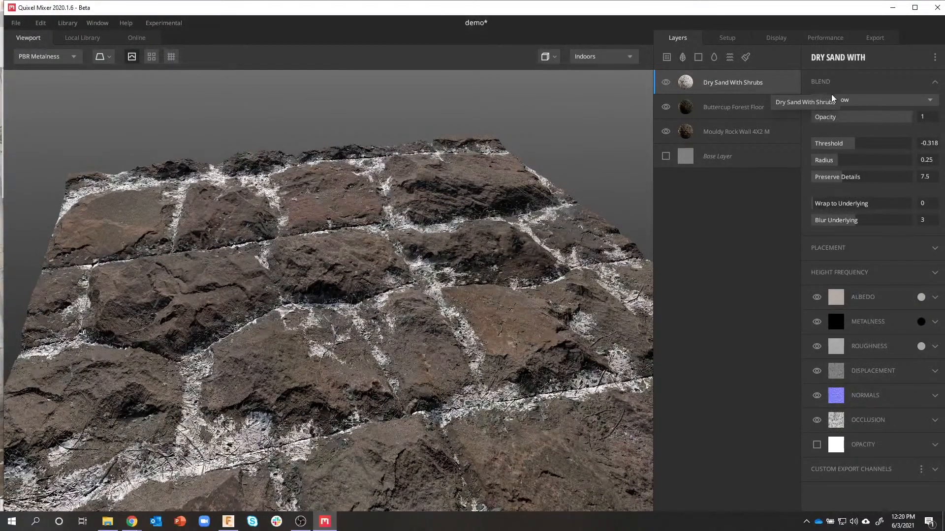
{"action": "left_click", "coordinate": [864, 97]}
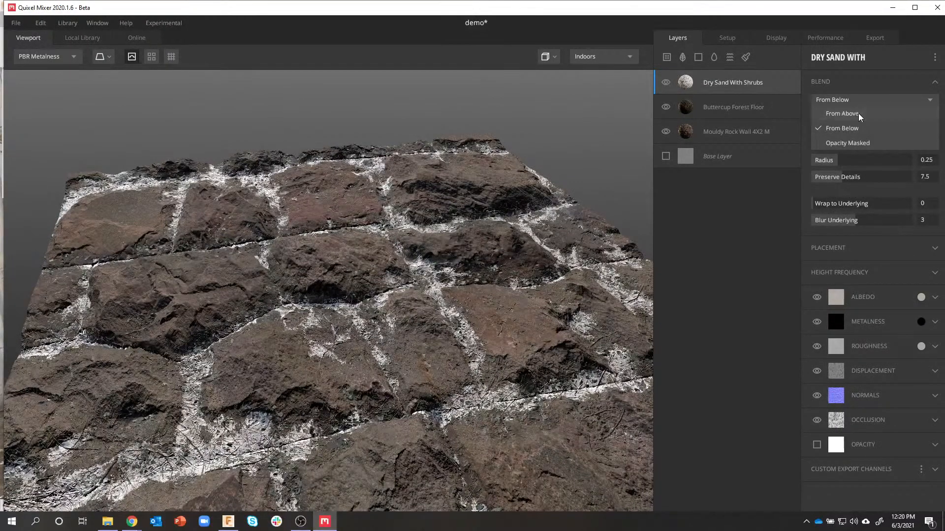
{"action": "left_click", "coordinate": [859, 113]}
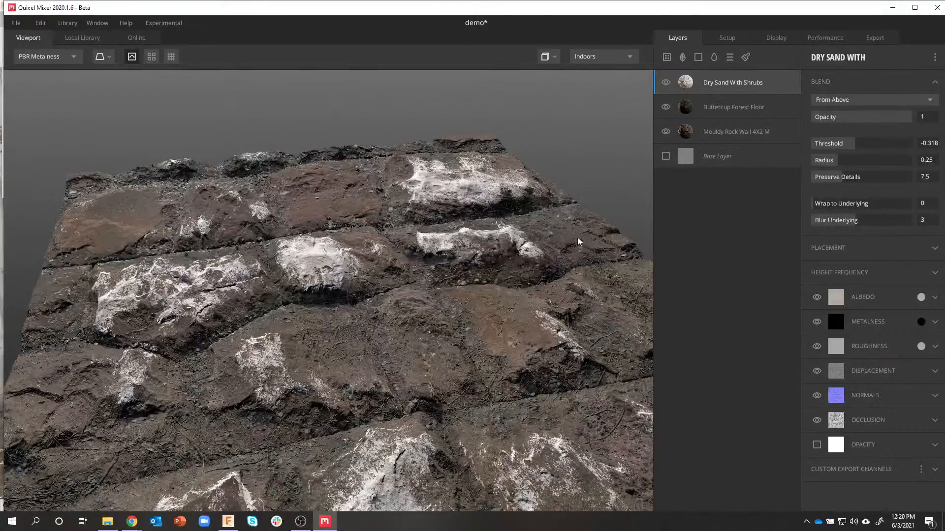
- Try a small blend radius of 0.03 on the sand layer, and settle on radius about 0.358 and threshold about -0.408
{"action": "left_click_drag", "start_coordinate": [861, 144], "coordinate": [815, 152]}
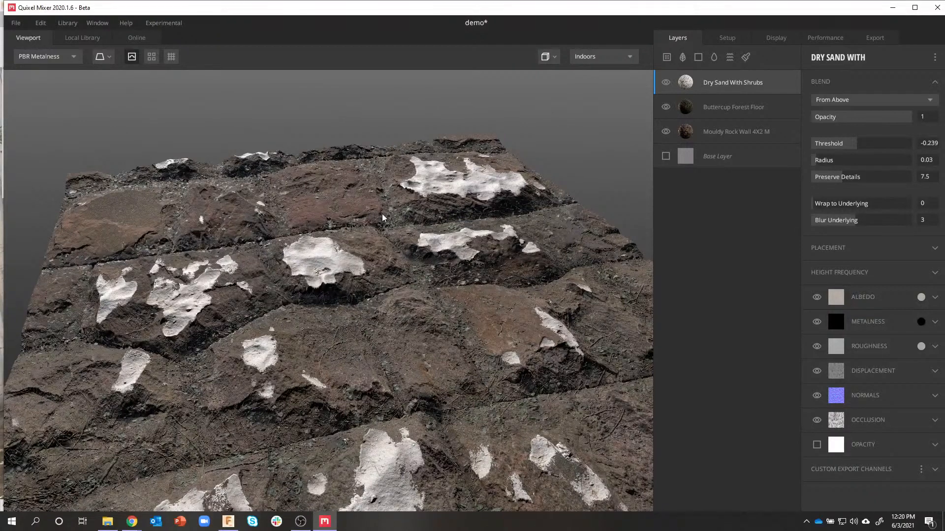
{"action": "left_click_drag", "start_coordinate": [813, 161], "coordinate": [848, 161]}
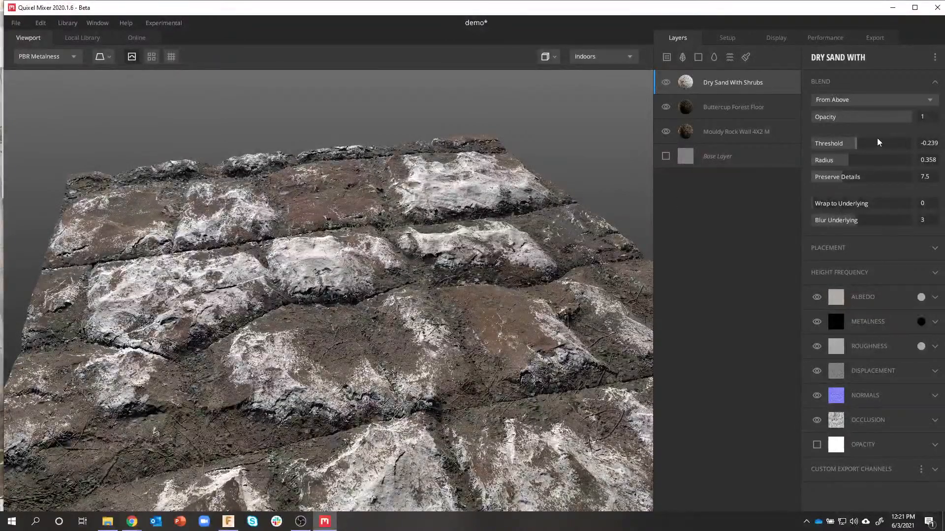
{"action": "left_click_drag", "start_coordinate": [858, 139], "coordinate": [850, 142]}
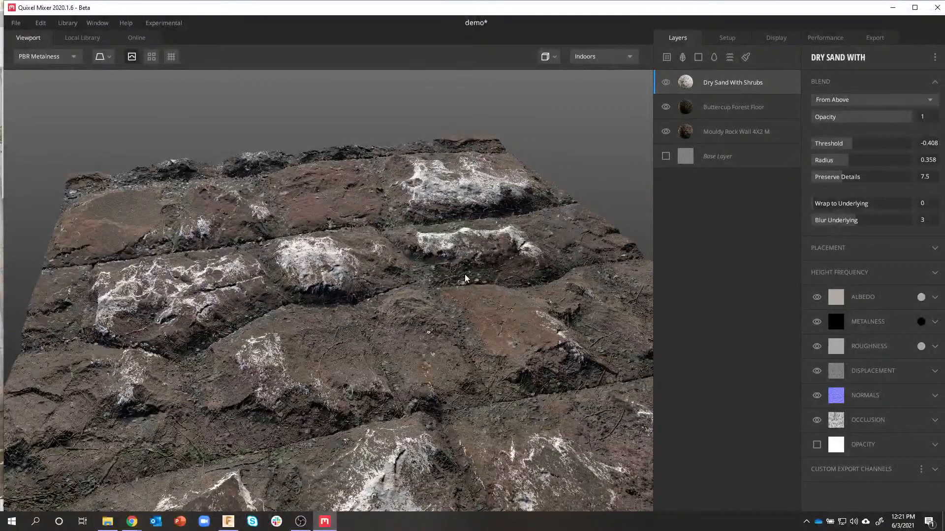
{"action": "scroll", "coordinate": [465, 280], "scroll_direction": "up", "scroll_amount": 3}
{"action": "scroll", "coordinate": [465, 284], "scroll_direction": "down", "scroll_amount": 5}
{"action": "mouse_move", "coordinate": [434, 276]}
{"action": "left_mouse_down"}
{"action": "mouse_move", "coordinate": [414, 332]}
{"action": "mouse_move", "coordinate": [487, 320]}
{"action": "mouse_move", "coordinate": [454, 244]}
{"action": "mouse_move", "coordinate": [426, 246]}
{"action": "mouse_move", "coordinate": [439, 281]}
{"action": "left_mouse_up"}
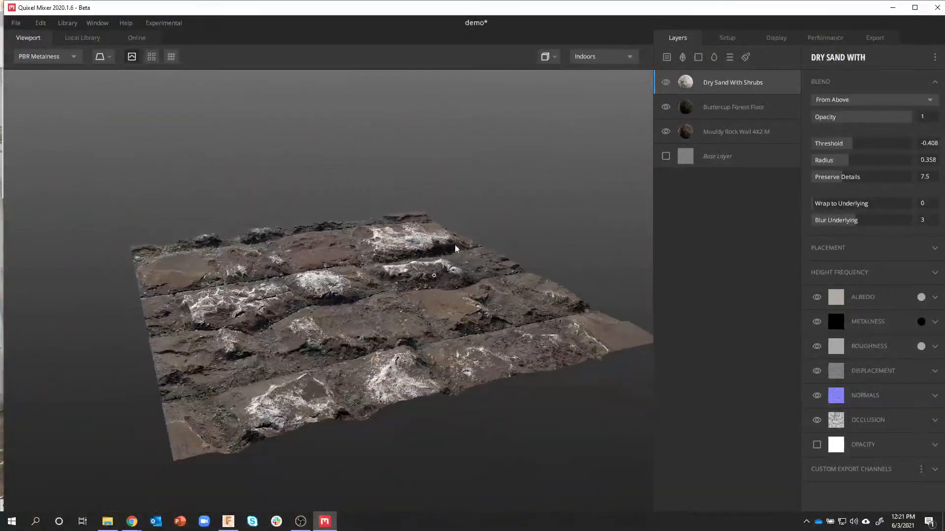
{"action": "scroll", "coordinate": [439, 281], "scroll_direction": "up", "scroll_amount": 5}
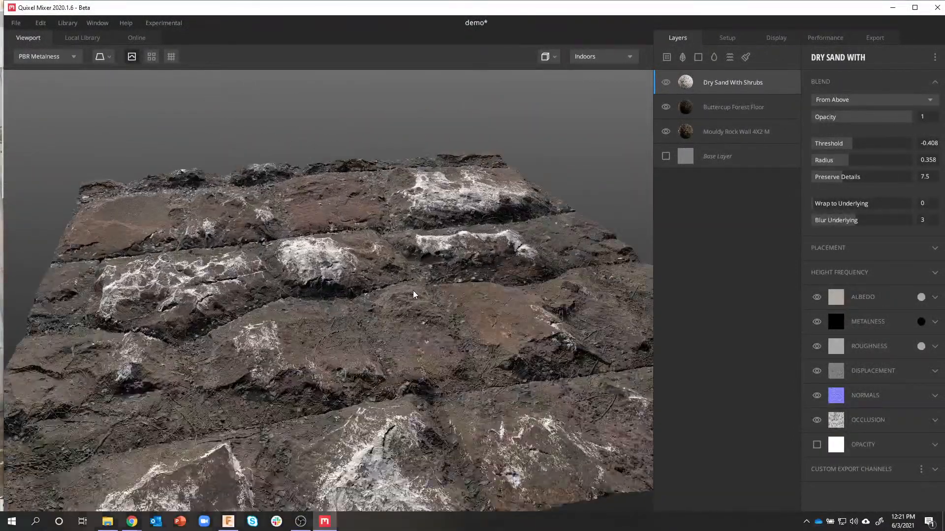
- Hide the Dry Sand With Shrubs and Buttercup Forest Floor layers to examine the bare rock wall, and show both again
{"action": "left_click", "coordinate": [665, 82]}
{"action": "left_click", "coordinate": [665, 107]}
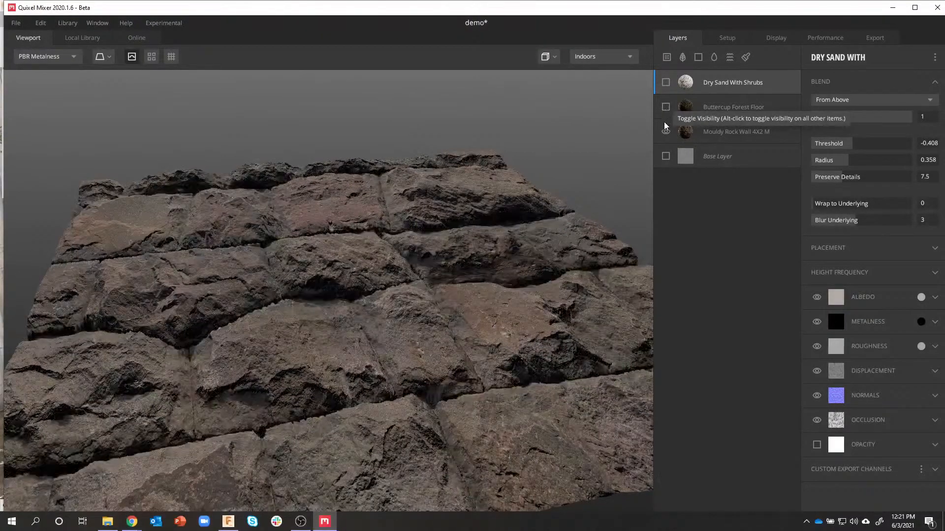
{"action": "left_click_drag", "start_coordinate": [535, 306], "coordinate": [511, 333]}
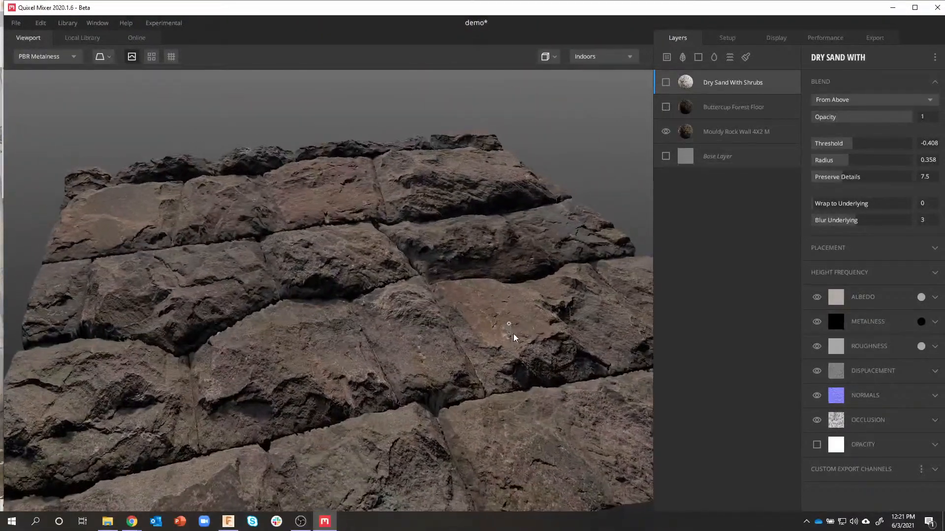
{"action": "left_click", "coordinate": [666, 109]}
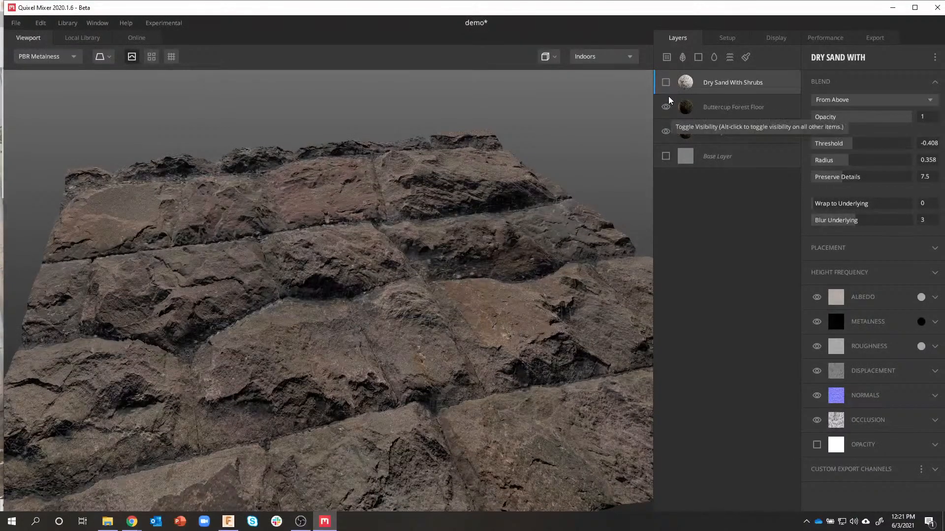
{"action": "left_click", "coordinate": [666, 83]}
{"action": "mouse_move", "coordinate": [501, 194]}
{"action": "left_mouse_down"}
{"action": "mouse_move", "coordinate": [502, 217]}
{"action": "mouse_move", "coordinate": [507, 156]}
{"action": "mouse_move", "coordinate": [494, 206]}
{"action": "left_mouse_up"}
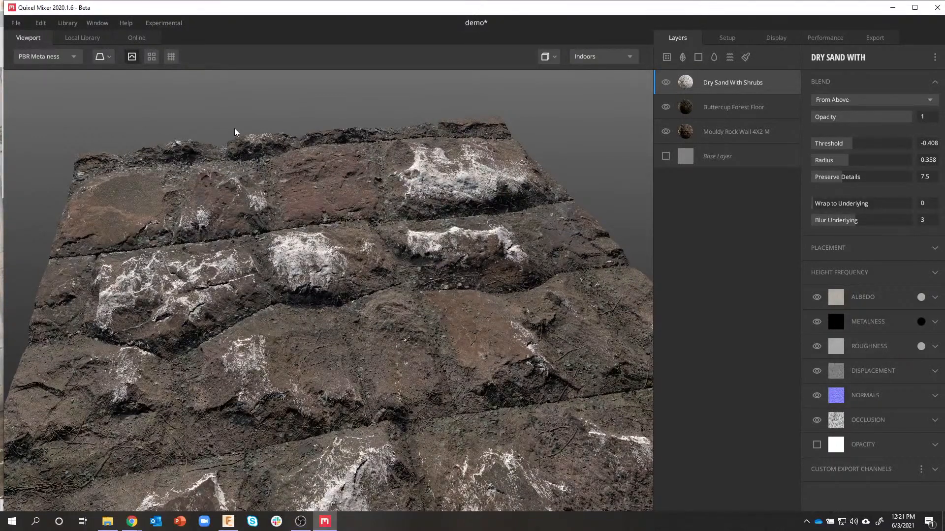
- Create a new mix named "copper demo" without saving the changes to the current mix
{"action": "left_click", "coordinate": [21, 24]}
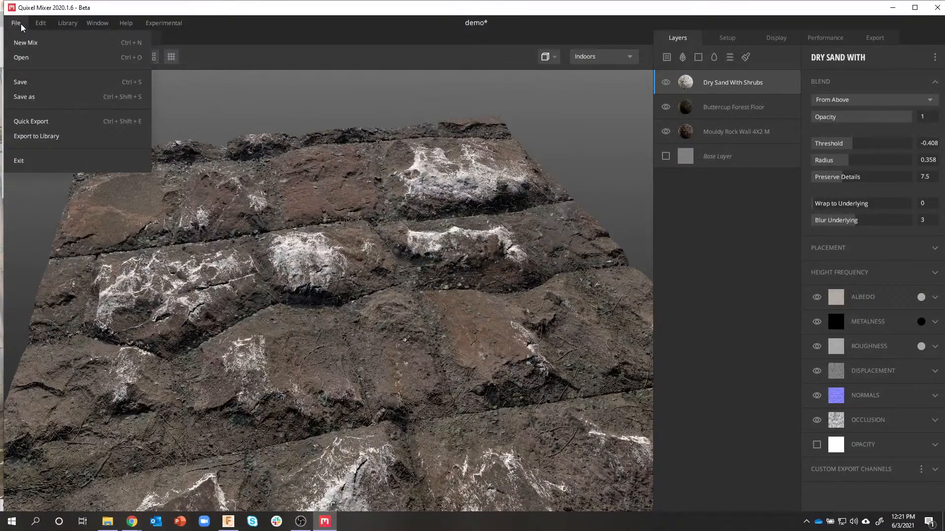
{"action": "left_click", "coordinate": [33, 46]}
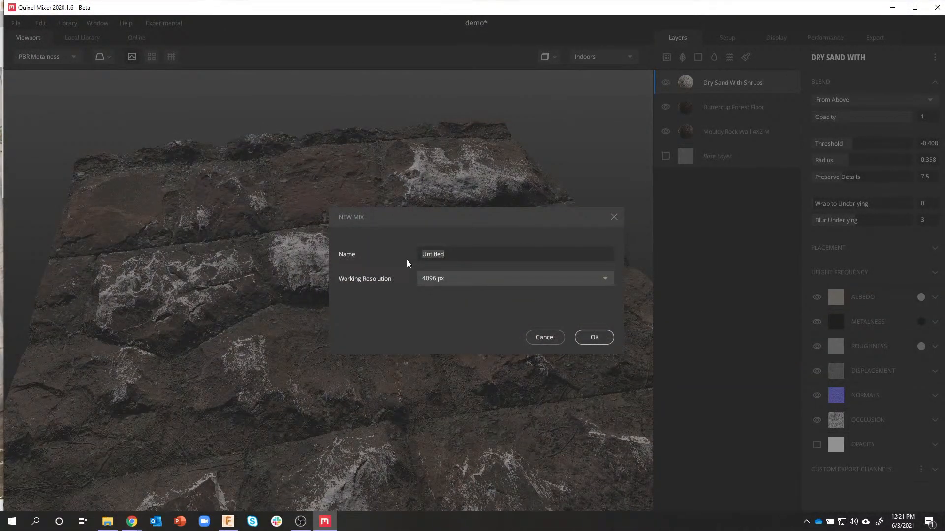
{"action": "type", "text": "copper demo"}
{"action": "left_click", "coordinate": [593, 337]}
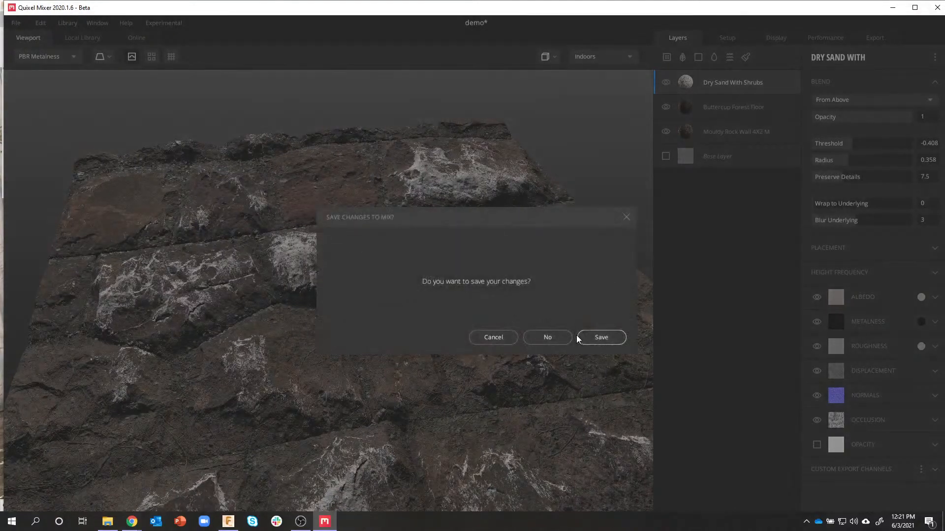
{"action": "left_click", "coordinate": [539, 331]}
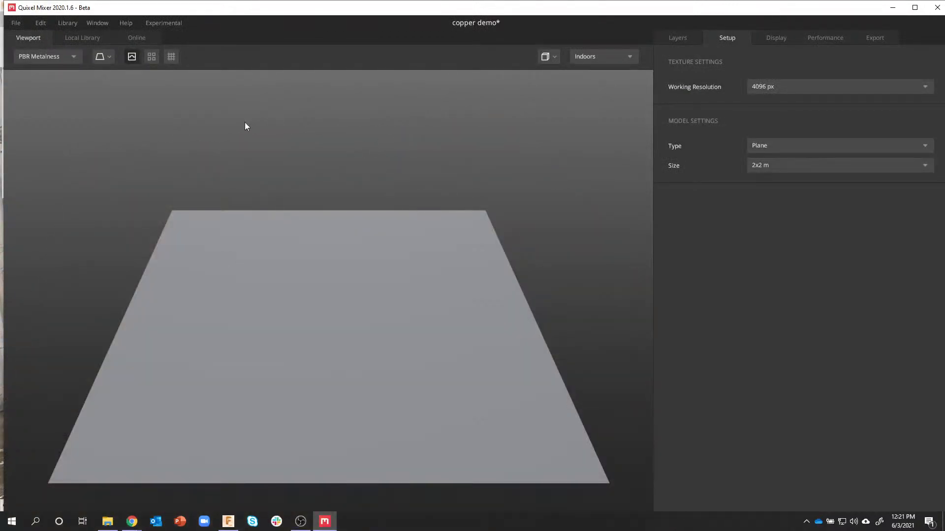
- Search the local library's Imperfection assets for "scratched", add a Scratched Metal imperfection to the mix, and show the layer stack
{"action": "left_click", "coordinate": [83, 37]}
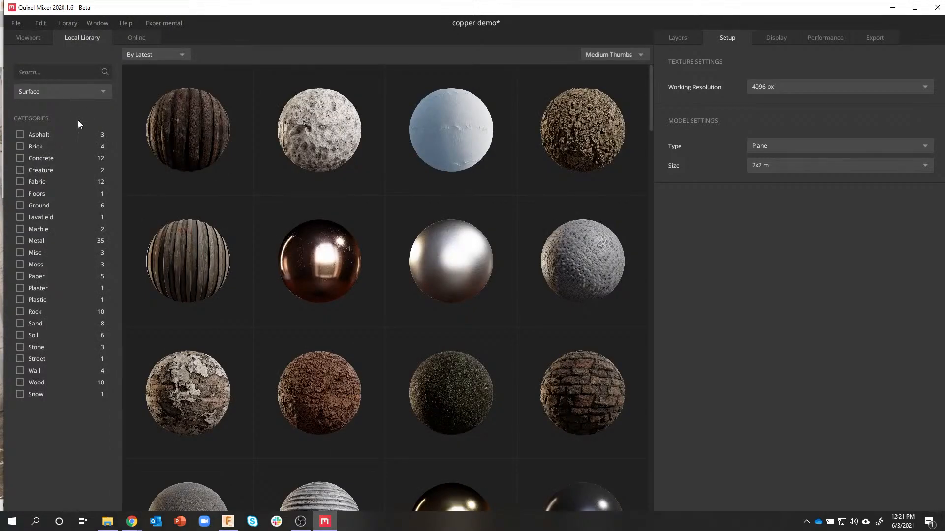
{"action": "left_click", "coordinate": [63, 93]}
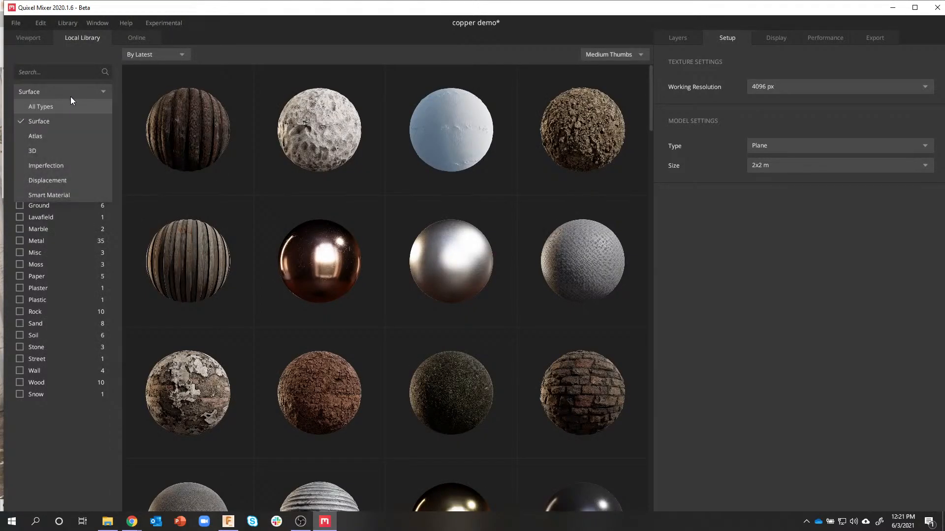
{"action": "left_click", "coordinate": [54, 166]}
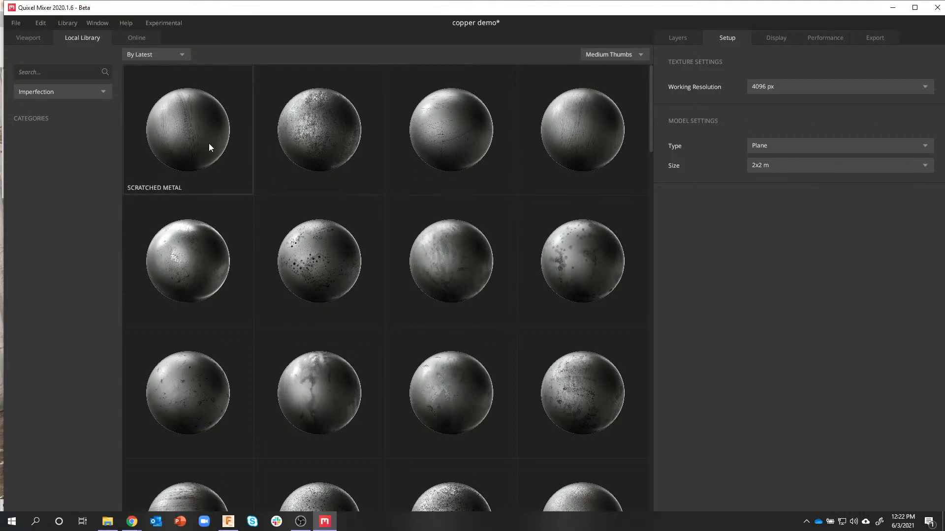
{"action": "left_click", "coordinate": [48, 72]}
{"action": "type", "text": "scr"}
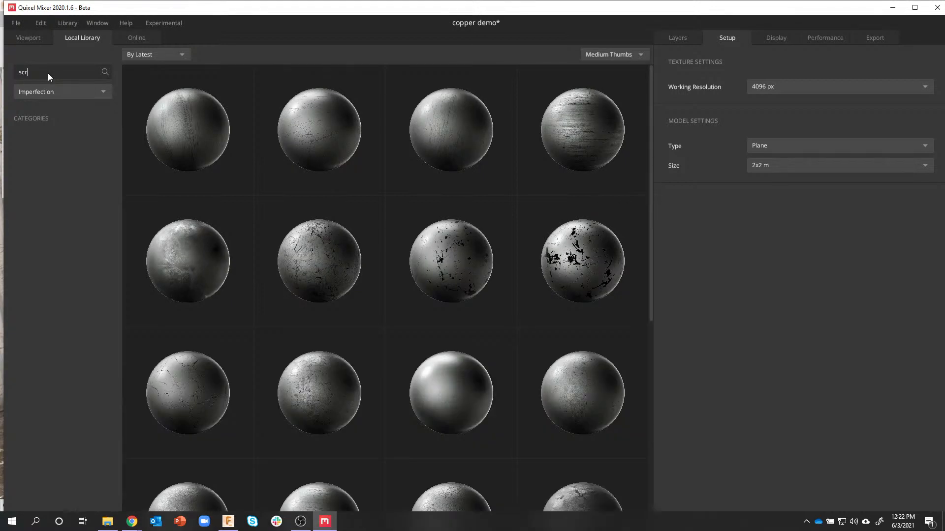
{"action": "type", "text": "atched"}
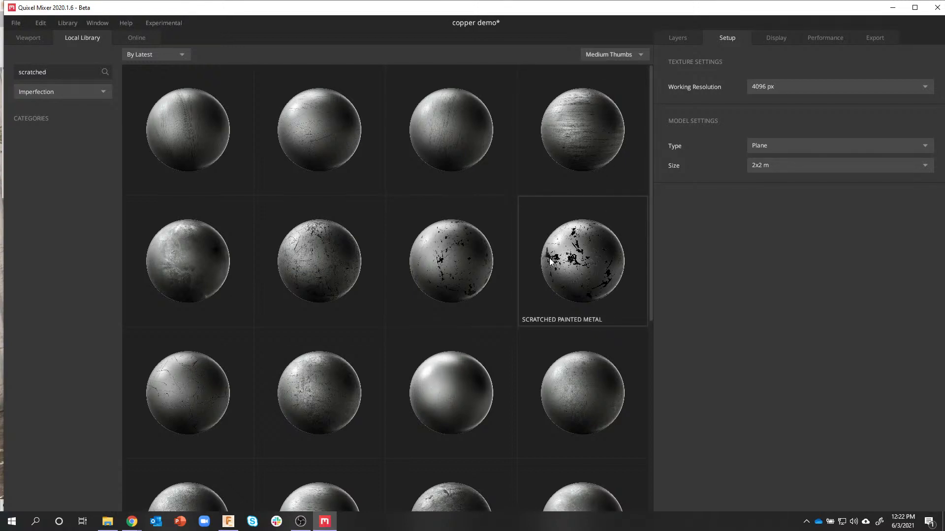
{"action": "left_click", "coordinate": [317, 262]}
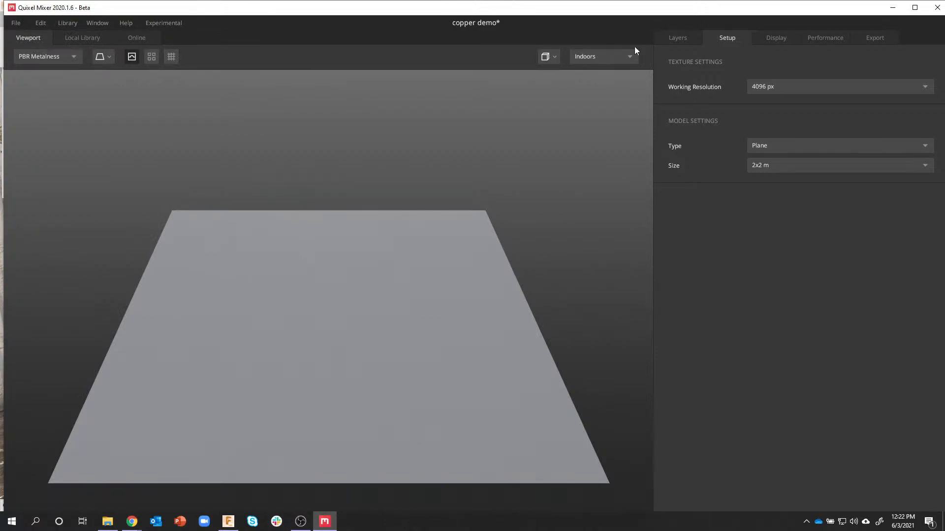
{"action": "left_click", "coordinate": [672, 40]}
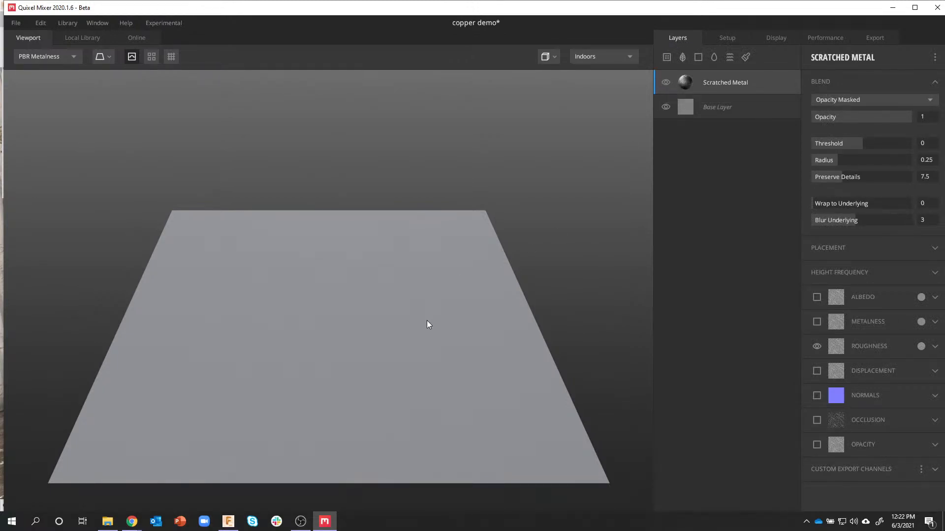
- Hide the Base Layer and examine the Scratched Metal roughness on the plane up close
{"action": "left_click_drag", "start_coordinate": [427, 320], "coordinate": [600, 115]}
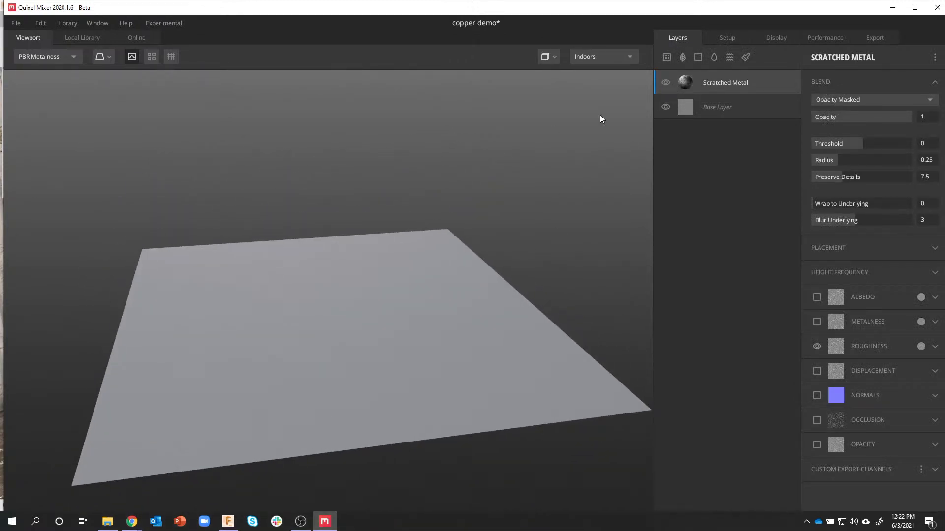
{"action": "left_click", "coordinate": [665, 107]}
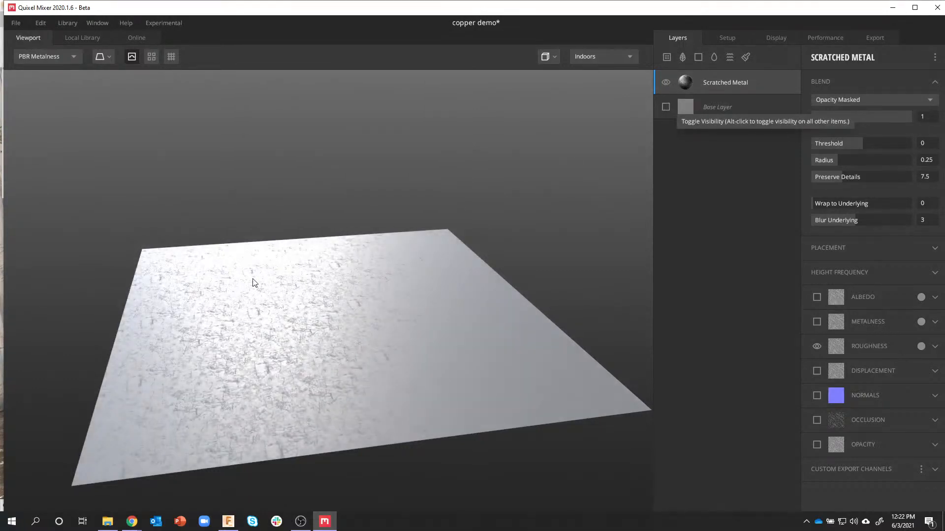
{"action": "left_click_drag", "start_coordinate": [253, 279], "coordinate": [258, 324]}
{"action": "scroll", "coordinate": [316, 333], "scroll_direction": "up", "scroll_amount": 5}
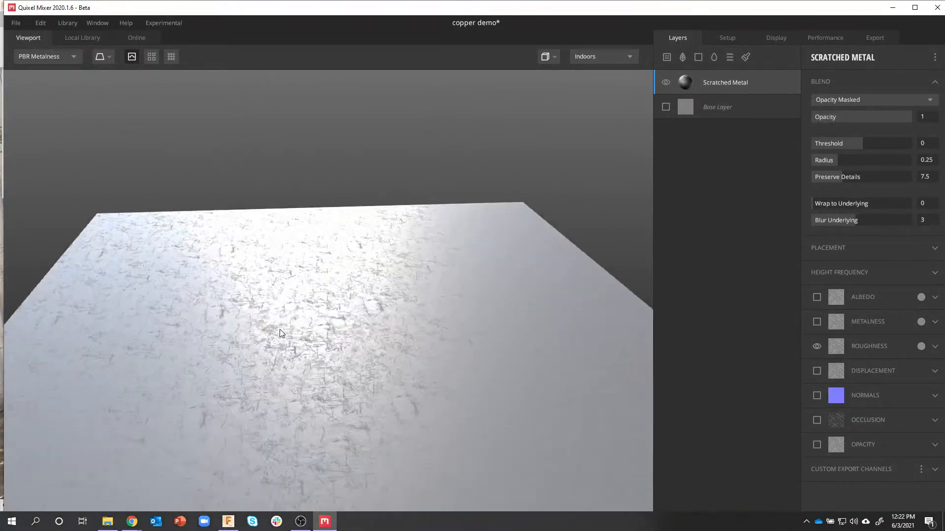
{"action": "mouse_move", "coordinate": [315, 332]}
{"action": "left_mouse_down"}
{"action": "mouse_move", "coordinate": [331, 324]}
{"action": "mouse_move", "coordinate": [323, 303]}
{"action": "mouse_move", "coordinate": [298, 296]}
{"action": "mouse_move", "coordinate": [277, 315]}
{"action": "mouse_move", "coordinate": [320, 332]}
{"action": "mouse_move", "coordinate": [283, 336]}
{"action": "mouse_move", "coordinate": [306, 305]}
{"action": "mouse_move", "coordinate": [307, 330]}
{"action": "mouse_move", "coordinate": [332, 318]}
{"action": "mouse_move", "coordinate": [324, 318]}
{"action": "left_mouse_up"}
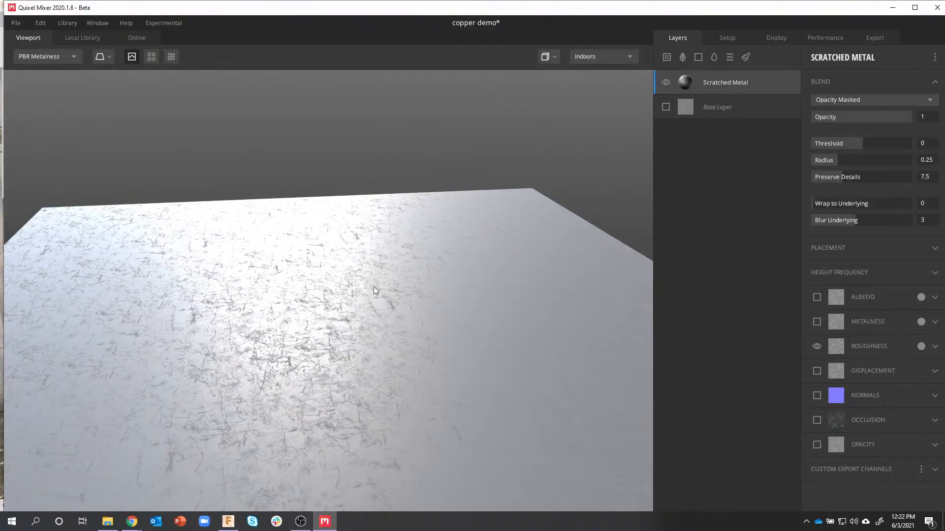
- Set the Scratched Metal layer's tiling Repetitions X and Repetitions Y to 2
{"action": "left_click", "coordinate": [934, 249]}
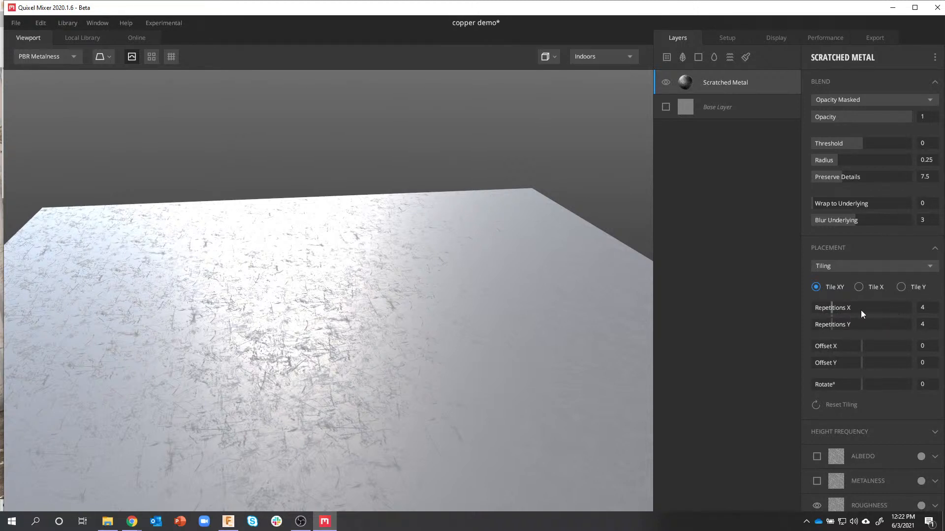
{"action": "left_click", "coordinate": [930, 310]}
{"action": "type", "text": "2"}
{"action": "key", "text": "Return"}
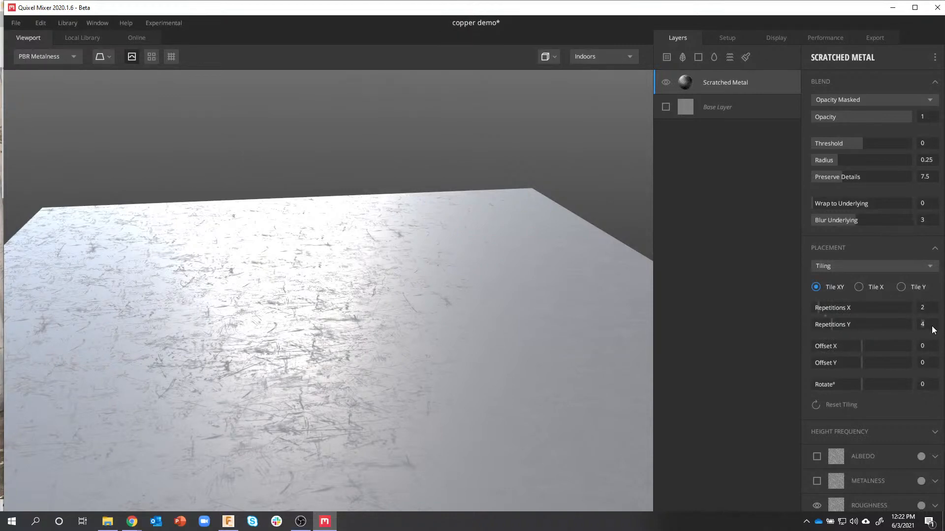
{"action": "key", "text": "Return"}
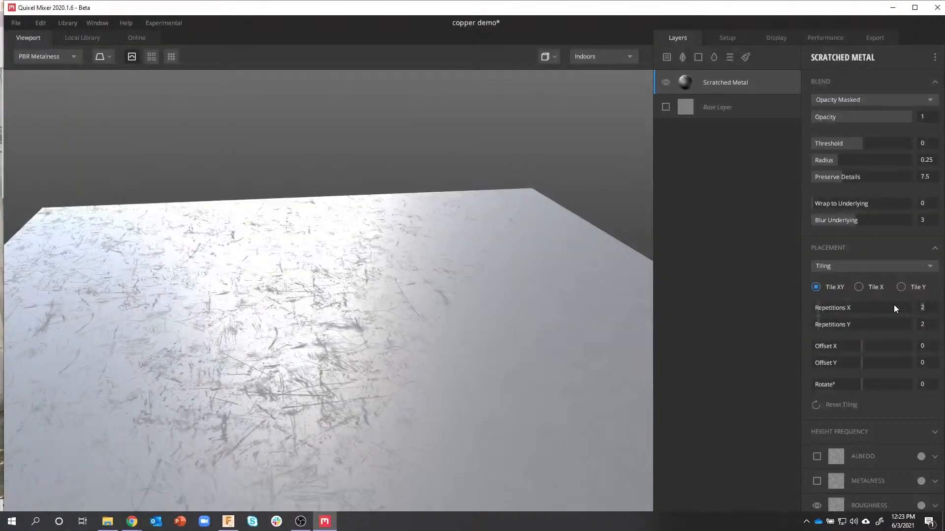
- Reduce the Scratched Metal layer's tiling repetitions to 1 in both X and Y, and view the larger scratches
{"action": "left_click_drag", "start_coordinate": [429, 308], "coordinate": [383, 292]}
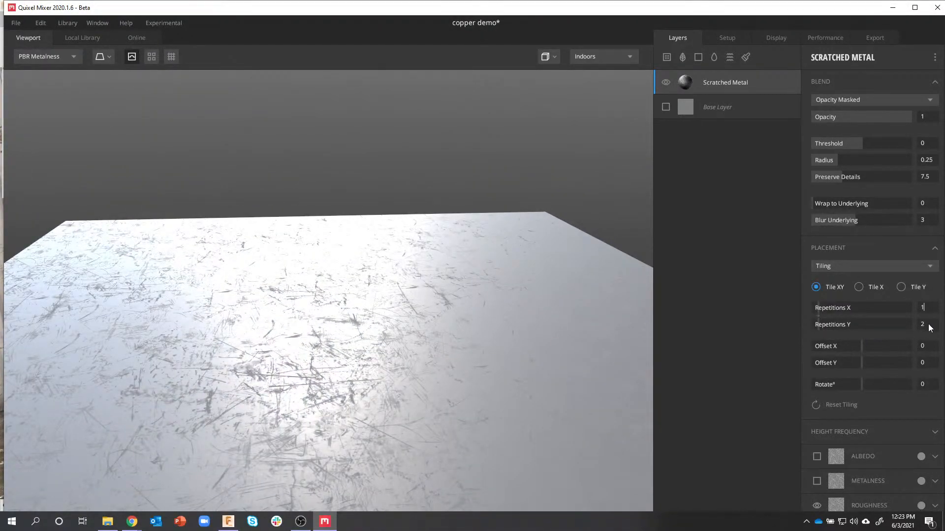
{"action": "key", "text": "Return"}
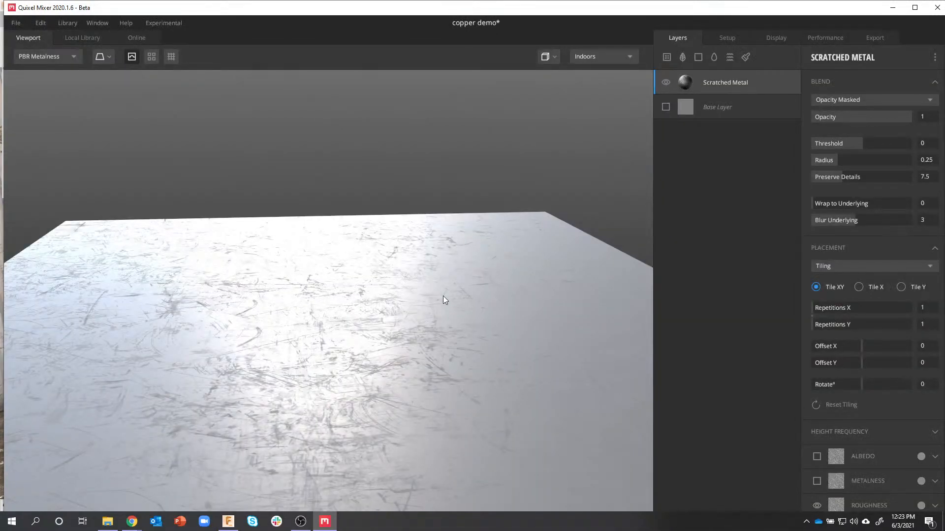
{"action": "mouse_move", "coordinate": [443, 296]}
{"action": "left_mouse_down"}
{"action": "mouse_move", "coordinate": [445, 331]}
{"action": "mouse_move", "coordinate": [361, 293]}
{"action": "mouse_move", "coordinate": [434, 282]}
{"action": "mouse_move", "coordinate": [486, 309]}
{"action": "mouse_move", "coordinate": [436, 312]}
{"action": "mouse_move", "coordinate": [425, 293]}
{"action": "mouse_move", "coordinate": [449, 300]}
{"action": "mouse_move", "coordinate": [367, 318]}
{"action": "mouse_move", "coordinate": [438, 306]}
{"action": "mouse_move", "coordinate": [422, 308]}
{"action": "mouse_move", "coordinate": [427, 300]}
{"action": "left_mouse_up"}
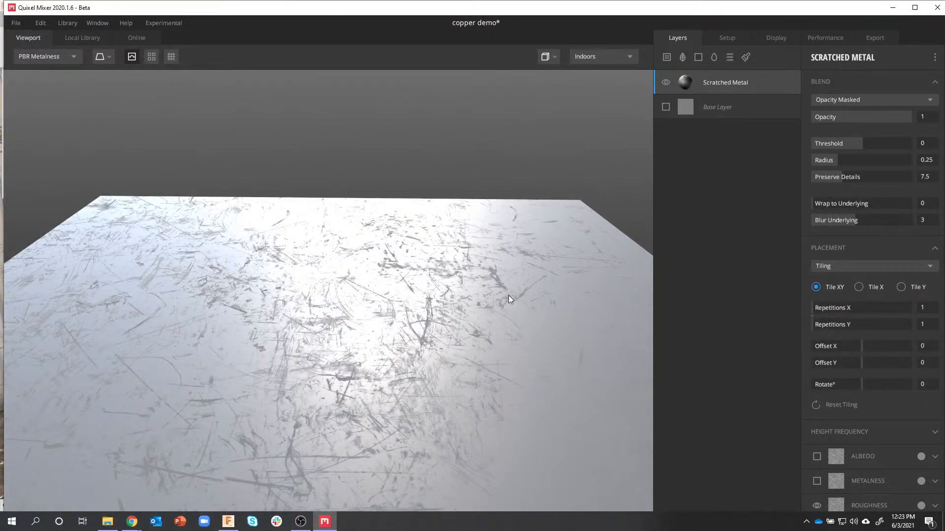
- Add the Copper surface from the local library above the Scratched Metal layer and inspect the scratches on the plane
{"action": "left_click", "coordinate": [85, 41]}
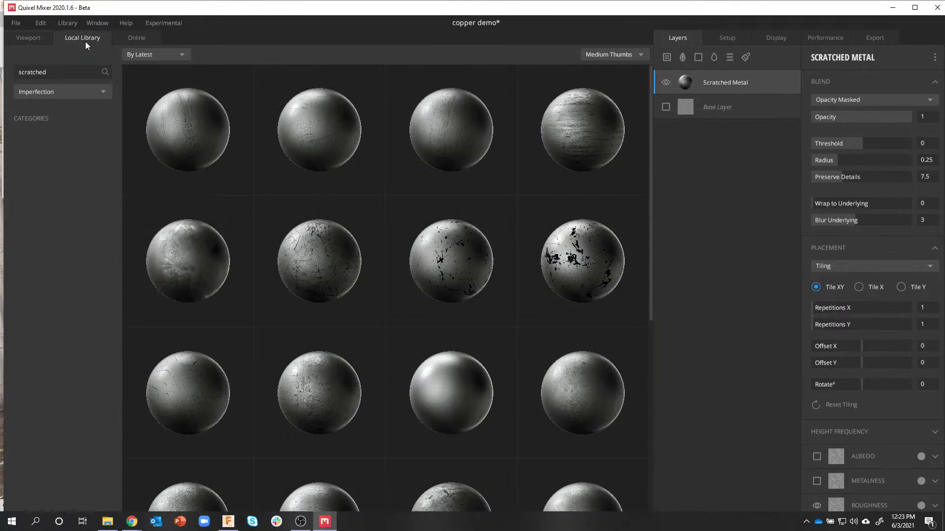
{"action": "left_click", "coordinate": [44, 93]}
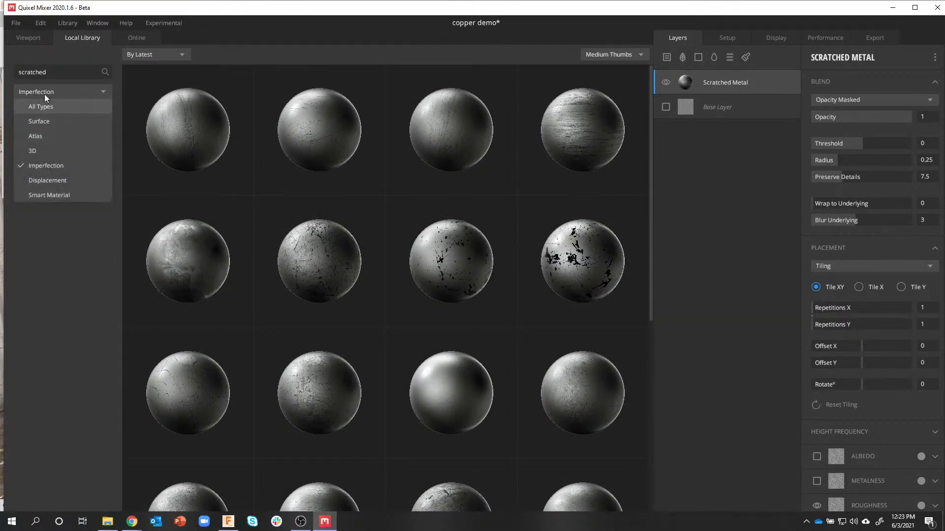
{"action": "left_click", "coordinate": [51, 121]}
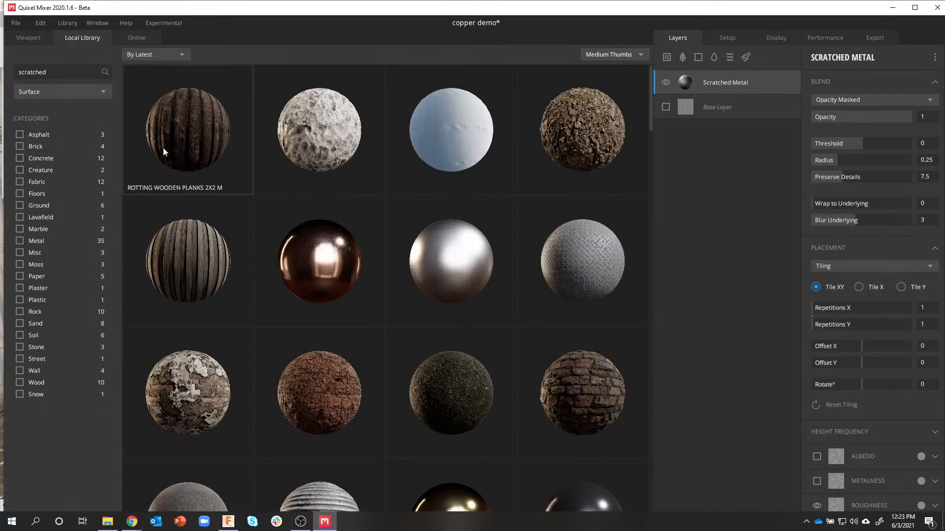
{"action": "left_click", "coordinate": [314, 260]}
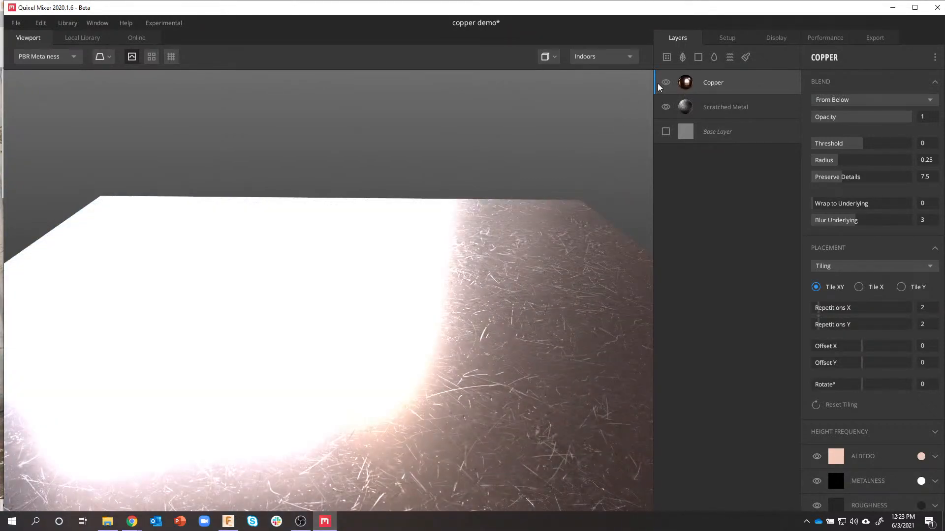
{"action": "mouse_move", "coordinate": [518, 315]}
{"action": "left_mouse_down"}
{"action": "mouse_move", "coordinate": [540, 381]}
{"action": "mouse_move", "coordinate": [555, 344]}
{"action": "mouse_move", "coordinate": [547, 333]}
{"action": "mouse_move", "coordinate": [512, 341]}
{"action": "mouse_move", "coordinate": [545, 316]}
{"action": "mouse_move", "coordinate": [521, 354]}
{"action": "mouse_move", "coordinate": [556, 363]}
{"action": "mouse_move", "coordinate": [551, 382]}
{"action": "mouse_move", "coordinate": [548, 337]}
{"action": "mouse_move", "coordinate": [550, 347]}
{"action": "left_mouse_up"}
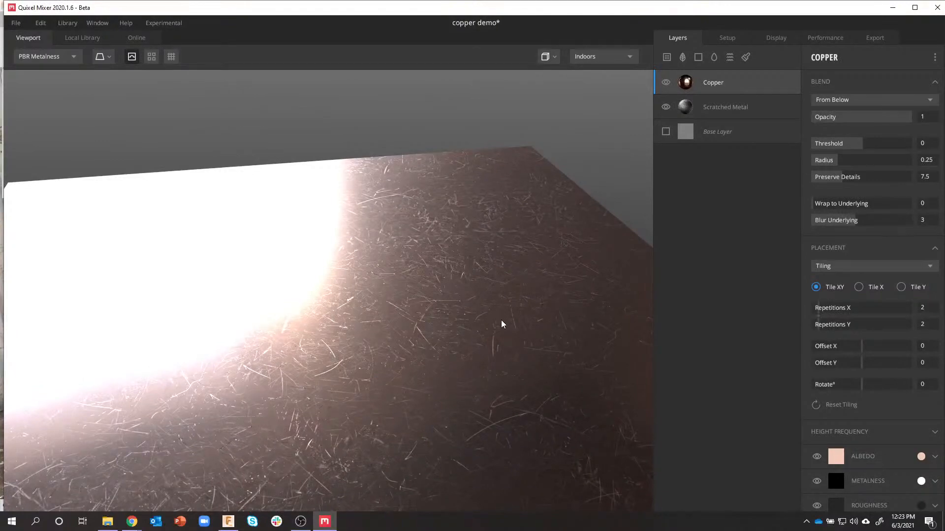
{"action": "left_click_drag", "start_coordinate": [502, 324], "coordinate": [465, 219]}
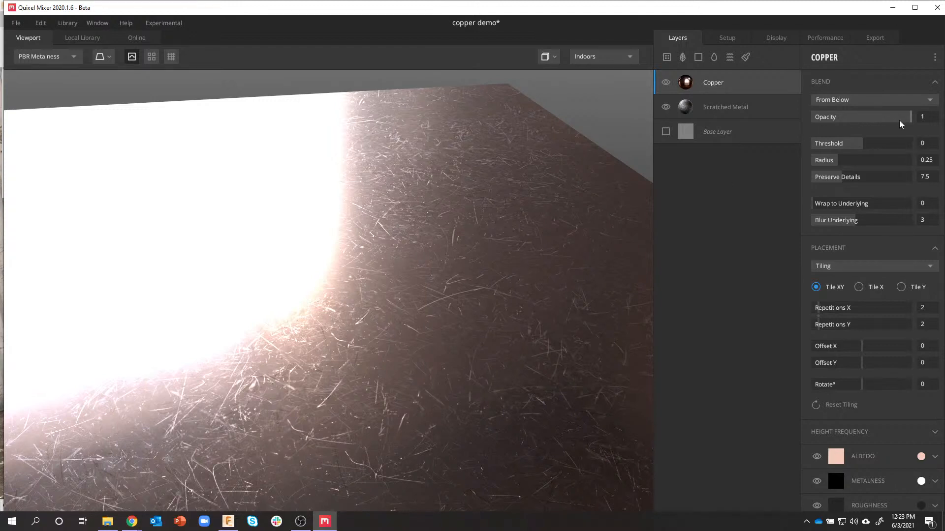
- Reduce the Copper layer's opacity to 0.806 and check how the scratches blend from different angles
{"action": "left_click_drag", "start_coordinate": [911, 120], "coordinate": [880, 117]}
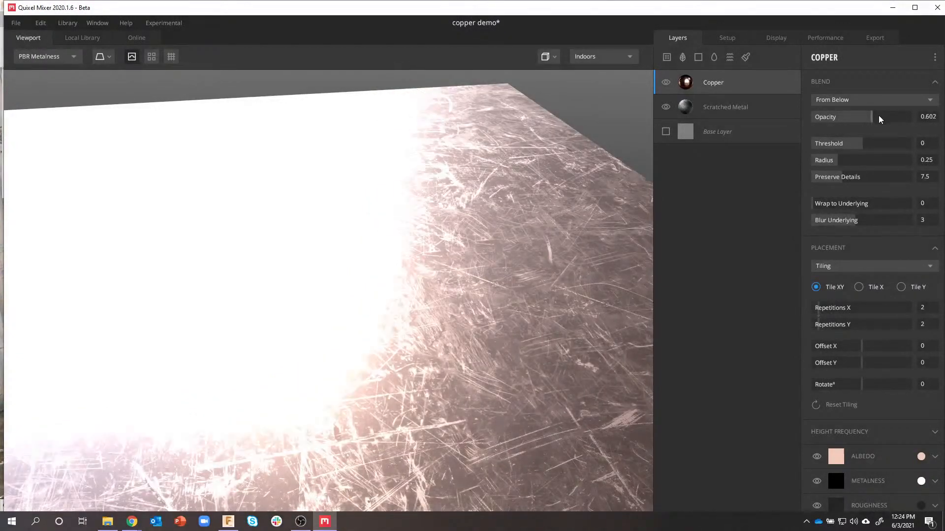
{"action": "mouse_move", "coordinate": [518, 248]}
{"action": "left_mouse_down"}
{"action": "mouse_move", "coordinate": [523, 290]}
{"action": "mouse_move", "coordinate": [528, 215]}
{"action": "mouse_move", "coordinate": [484, 245]}
{"action": "mouse_move", "coordinate": [513, 278]}
{"action": "mouse_move", "coordinate": [561, 274]}
{"action": "mouse_move", "coordinate": [578, 247]}
{"action": "mouse_move", "coordinate": [550, 240]}
{"action": "left_mouse_up"}
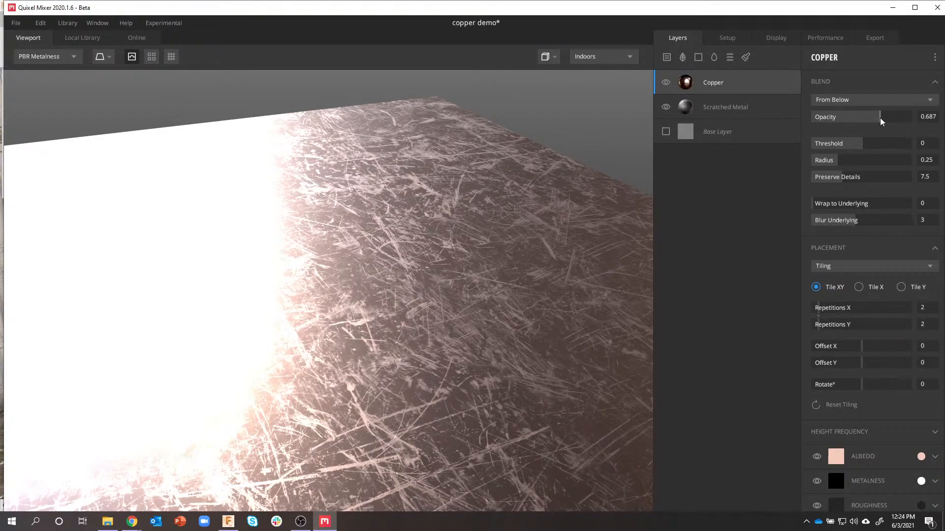
{"action": "left_click_drag", "start_coordinate": [881, 122], "coordinate": [894, 119]}
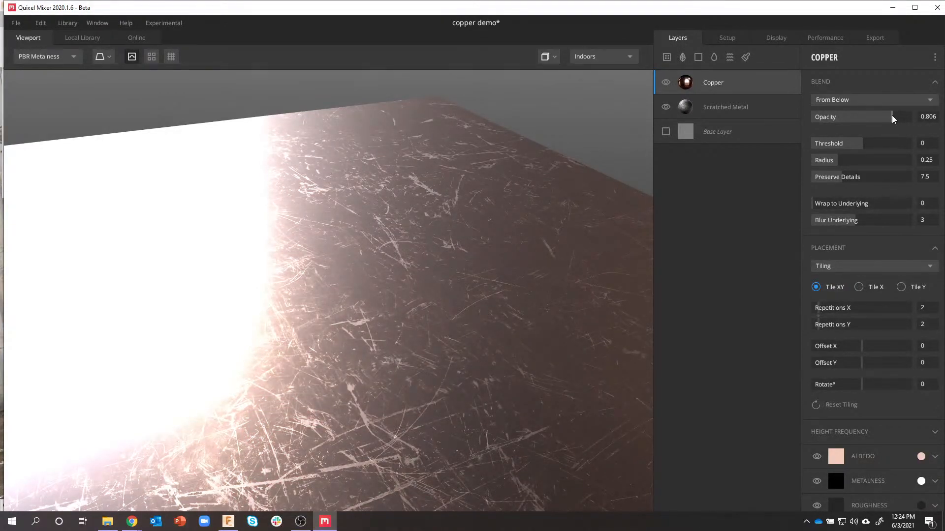
{"action": "left_click_drag", "start_coordinate": [477, 192], "coordinate": [474, 223]}
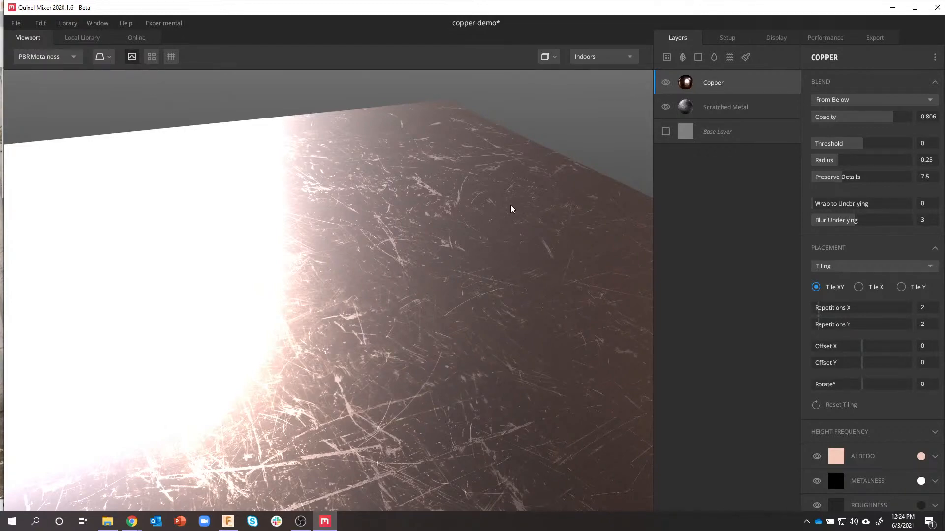
{"action": "left_click_drag", "start_coordinate": [475, 245], "coordinate": [448, 243]}
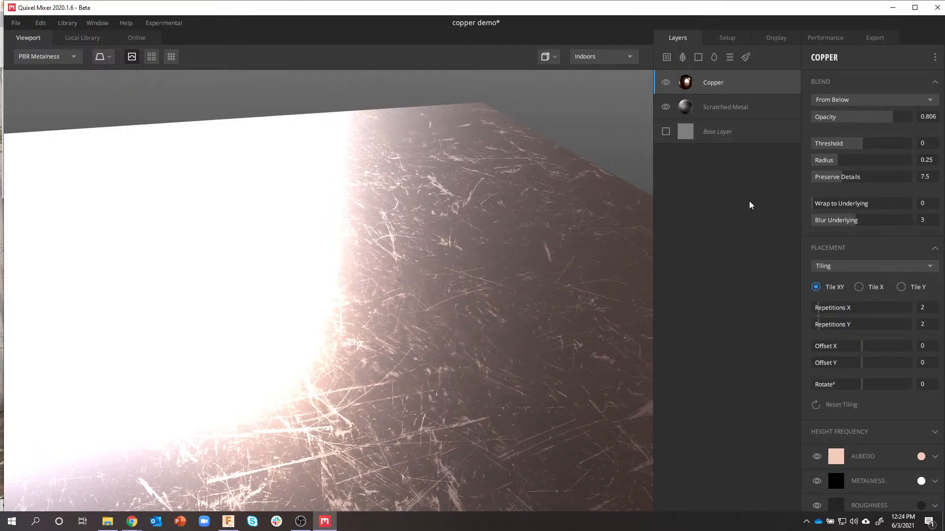
- Collapse the Copper layer's placement settings, and compare the plane with its Albedo channel hidden and shown again
{"action": "left_click", "coordinate": [921, 248]}
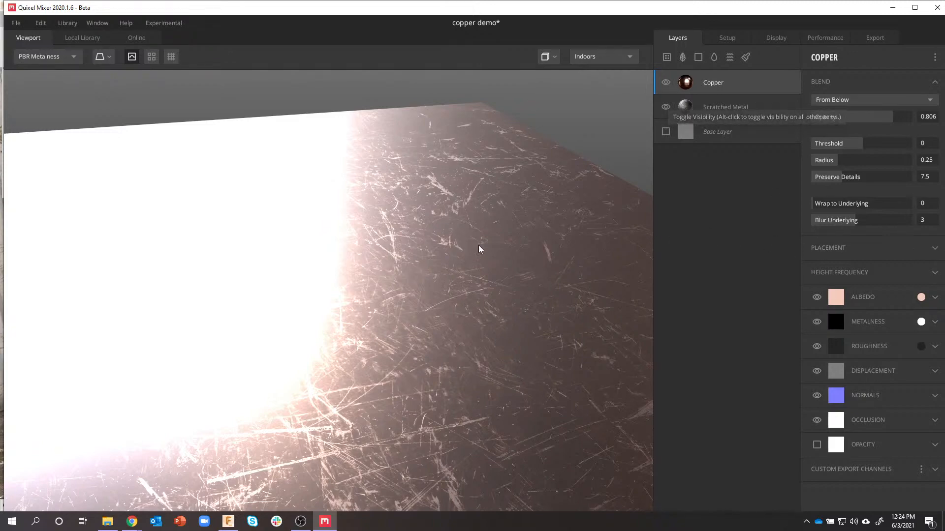
{"action": "mouse_move", "coordinate": [509, 258]}
{"action": "left_mouse_down"}
{"action": "mouse_move", "coordinate": [508, 232]}
{"action": "mouse_move", "coordinate": [497, 241]}
{"action": "mouse_move", "coordinate": [532, 249]}
{"action": "left_mouse_up"}
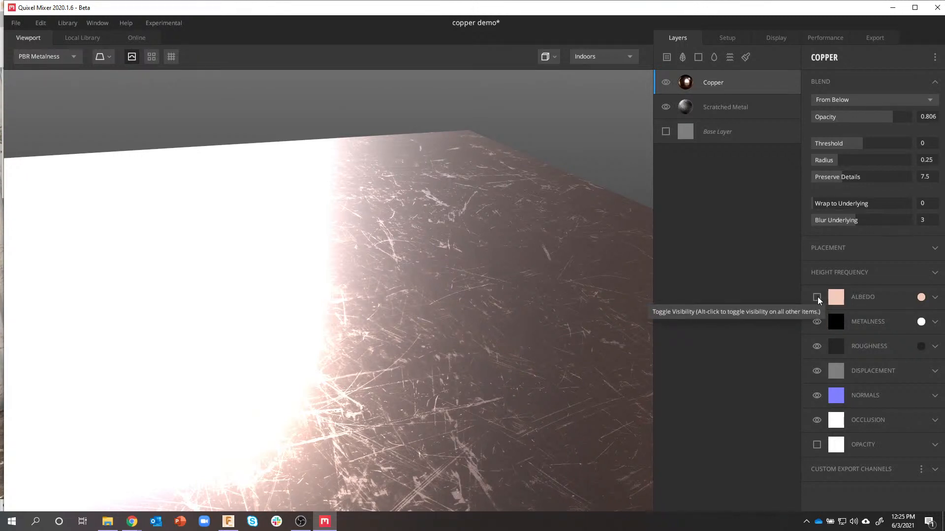
{"action": "left_click", "coordinate": [817, 298]}
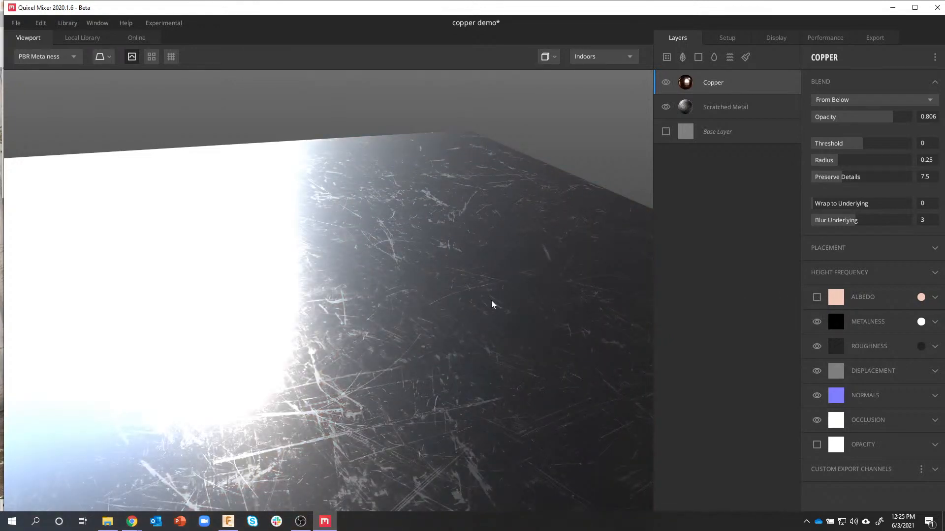
{"action": "left_click_drag", "start_coordinate": [491, 300], "coordinate": [545, 294]}
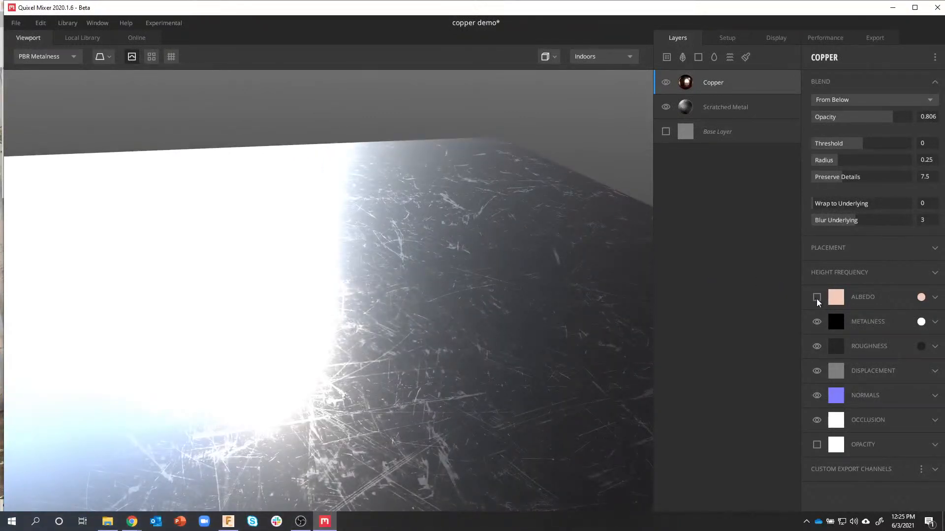
{"action": "left_click", "coordinate": [817, 297]}
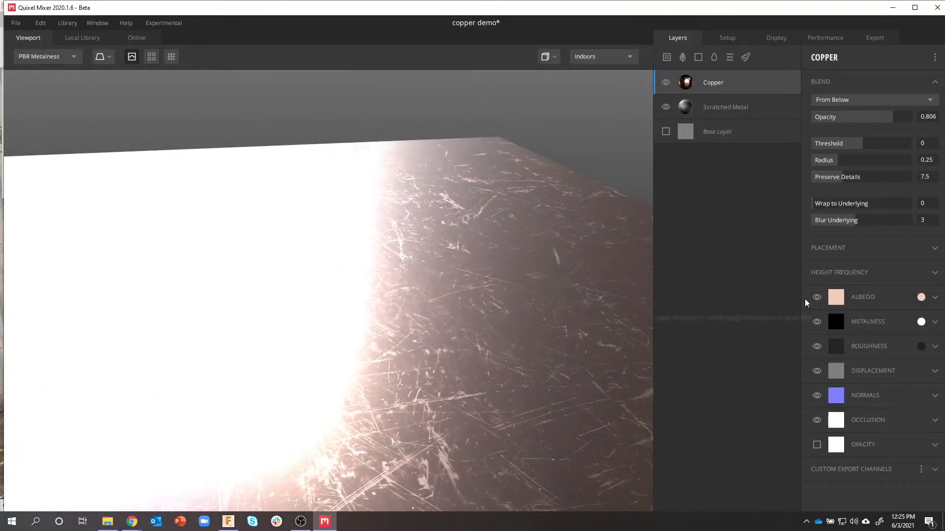
- Compare the plane with the Copper layer's Metalness channel hidden and shown again
{"action": "left_click", "coordinate": [816, 321]}
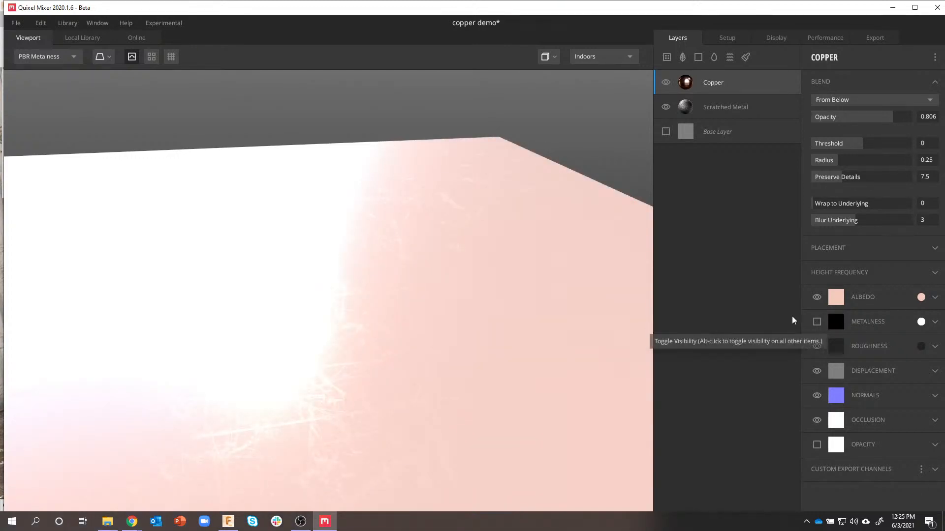
{"action": "mouse_move", "coordinate": [605, 307]}
{"action": "left_mouse_down"}
{"action": "mouse_move", "coordinate": [591, 282]}
{"action": "mouse_move", "coordinate": [620, 306]}
{"action": "left_mouse_up"}
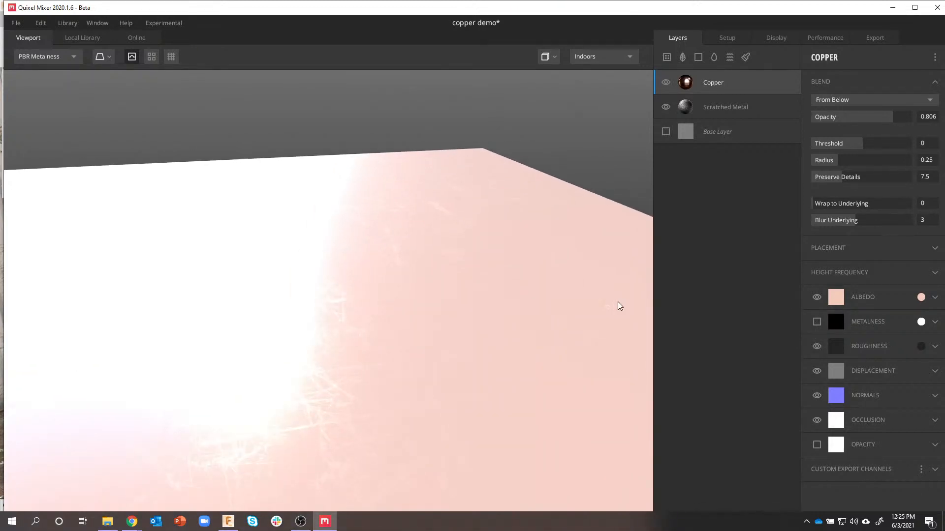
{"action": "left_click", "coordinate": [817, 321]}
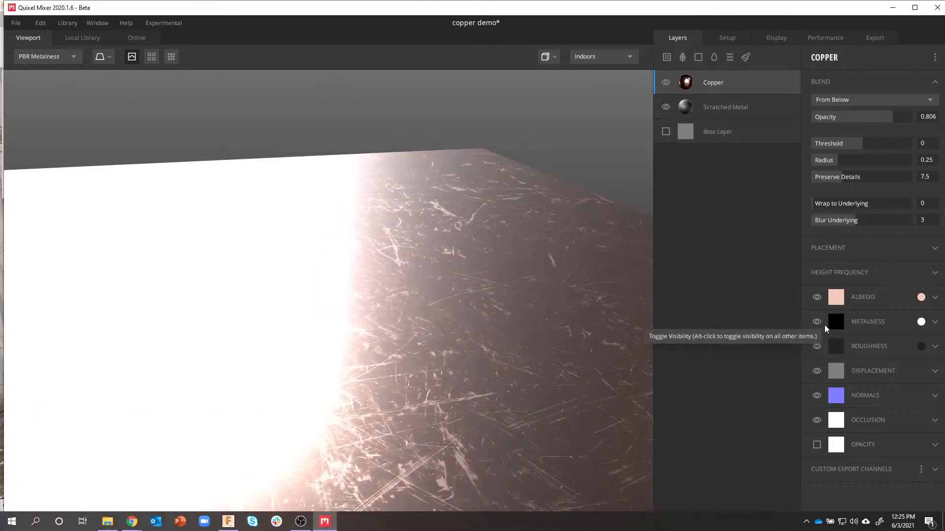
- Hide and restore the Copper layer's Roughness channel to compare its effect, and examine the scratched copper from several angles
{"action": "left_click", "coordinate": [817, 346]}
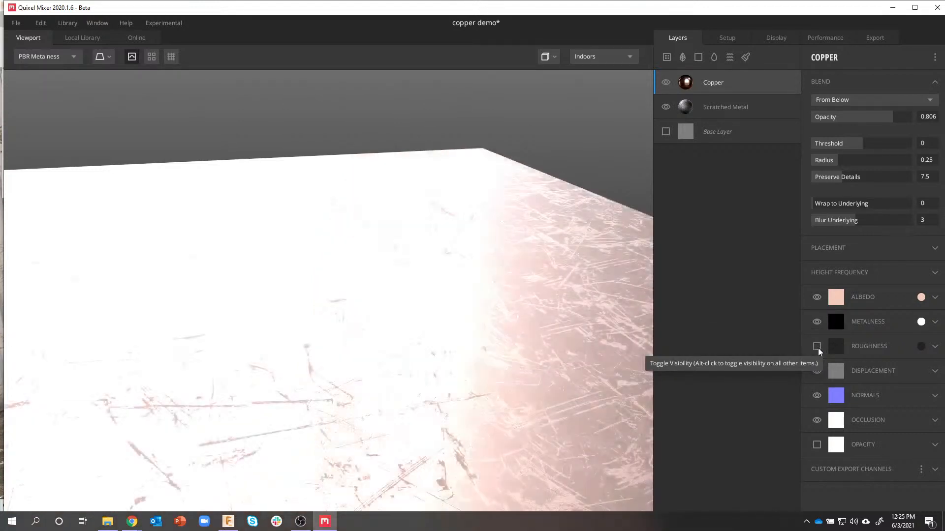
{"action": "mouse_move", "coordinate": [497, 270]}
{"action": "left_mouse_down"}
{"action": "mouse_move", "coordinate": [489, 308]}
{"action": "mouse_move", "coordinate": [418, 264]}
{"action": "mouse_move", "coordinate": [476, 274]}
{"action": "mouse_move", "coordinate": [499, 296]}
{"action": "mouse_move", "coordinate": [526, 302]}
{"action": "mouse_move", "coordinate": [521, 280]}
{"action": "mouse_move", "coordinate": [495, 282]}
{"action": "mouse_move", "coordinate": [486, 272]}
{"action": "mouse_move", "coordinate": [513, 280]}
{"action": "left_mouse_up"}
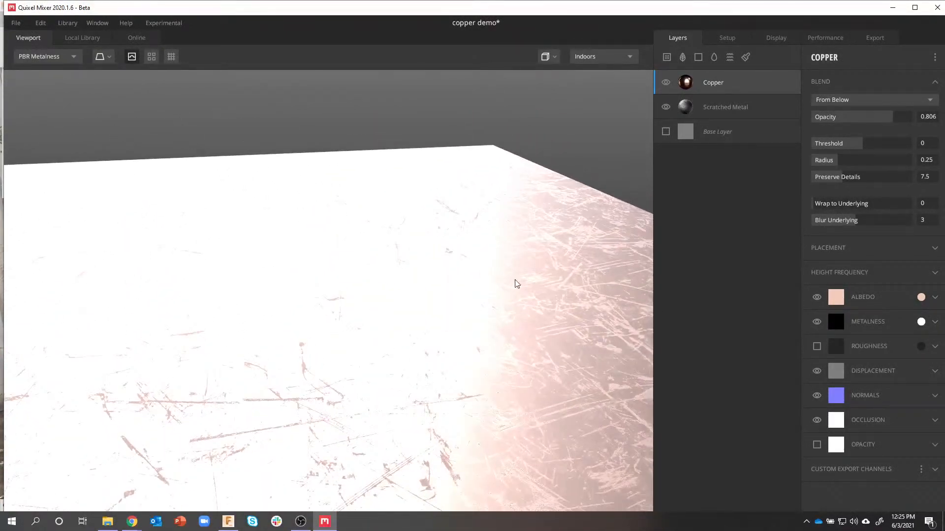
{"action": "left_click", "coordinate": [817, 347]}
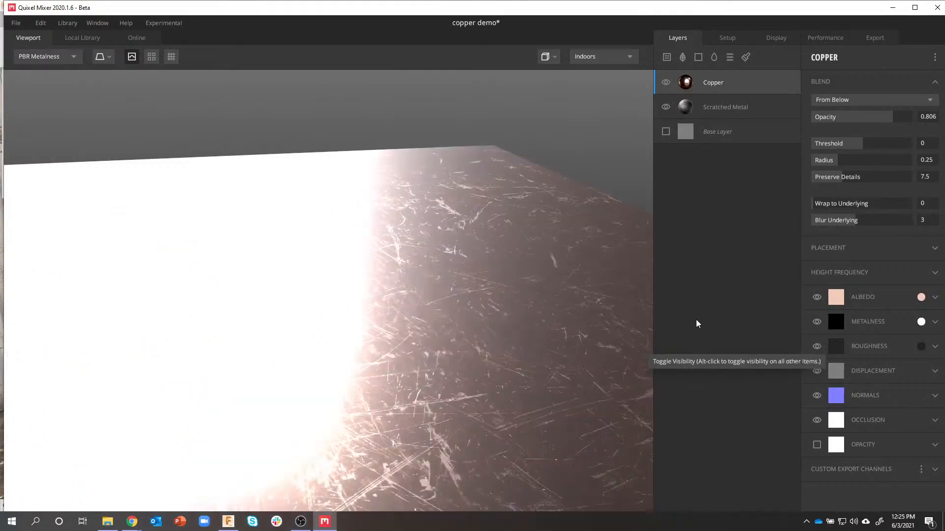
{"action": "mouse_move", "coordinate": [477, 270]}
{"action": "left_mouse_down"}
{"action": "mouse_move", "coordinate": [469, 262]}
{"action": "mouse_move", "coordinate": [494, 256]}
{"action": "mouse_move", "coordinate": [485, 257]}
{"action": "left_mouse_up"}
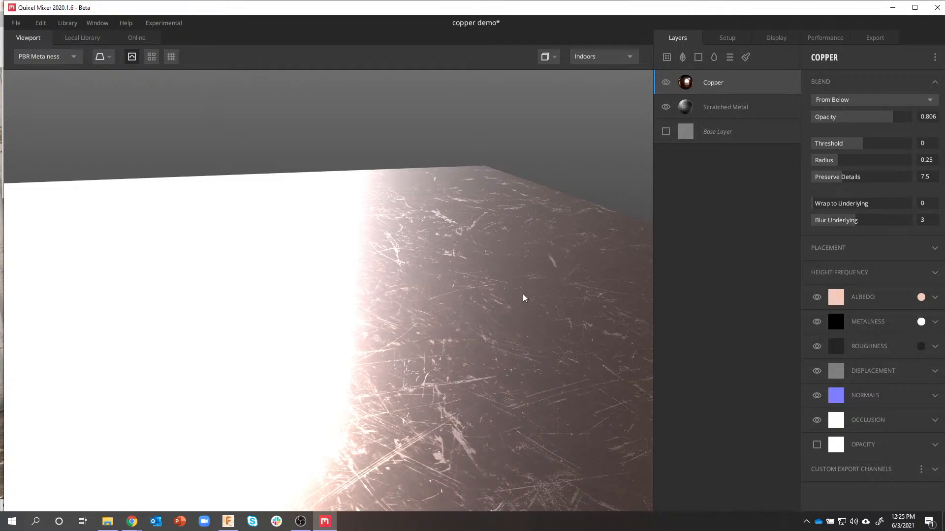
{"action": "left_click_drag", "start_coordinate": [523, 295], "coordinate": [544, 330]}
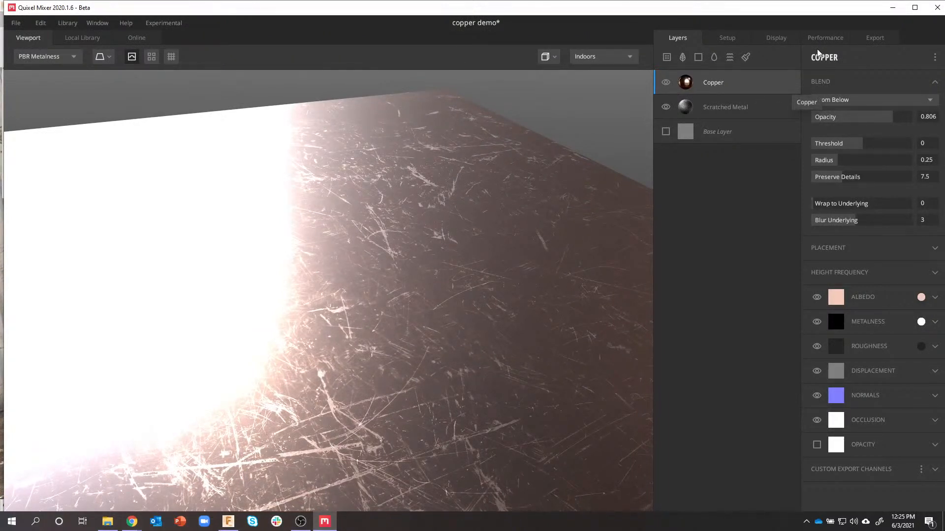
- Review the maps in the export settings and exclude the AO map from the export
{"action": "left_click", "coordinate": [878, 42]}
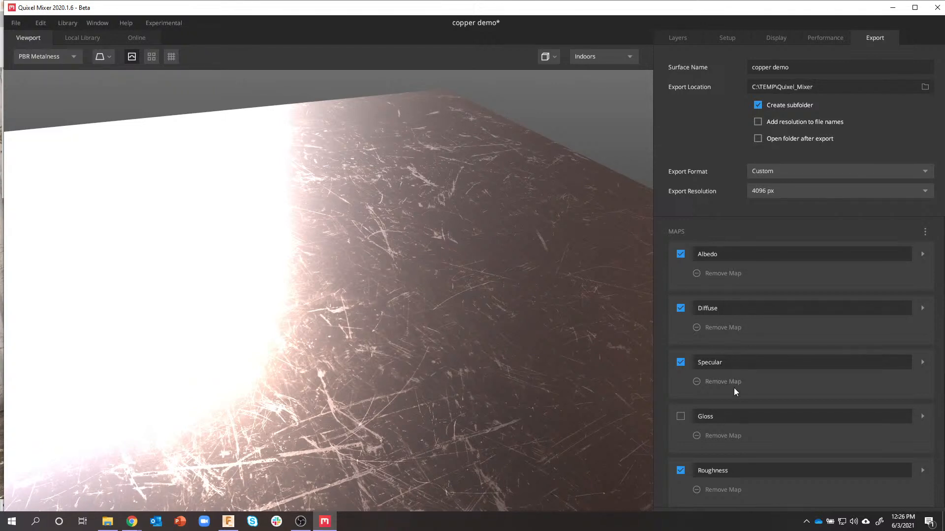
{"action": "scroll", "coordinate": [756, 401], "scroll_direction": "down", "scroll_amount": 1}
{"action": "scroll", "coordinate": [749, 450], "scroll_direction": "down", "scroll_amount": 2}
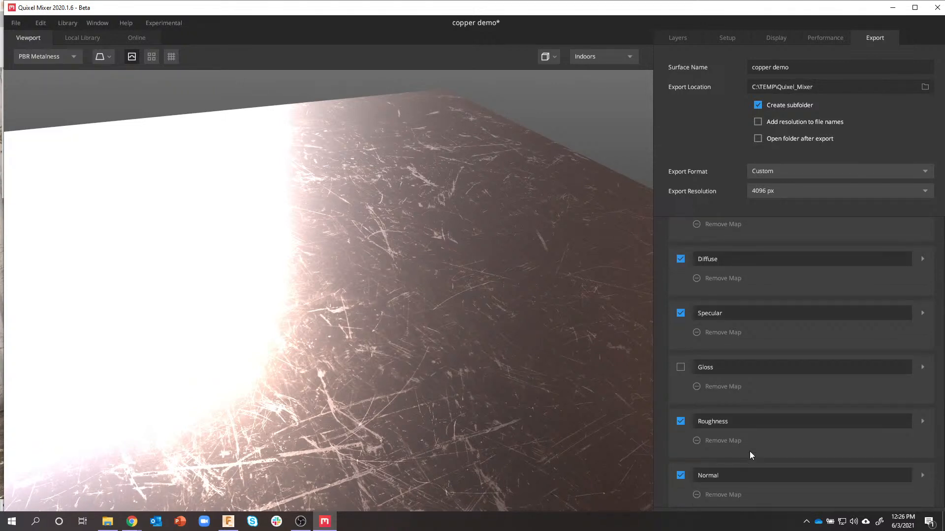
{"action": "scroll", "coordinate": [738, 443], "scroll_direction": "down", "scroll_amount": 1}
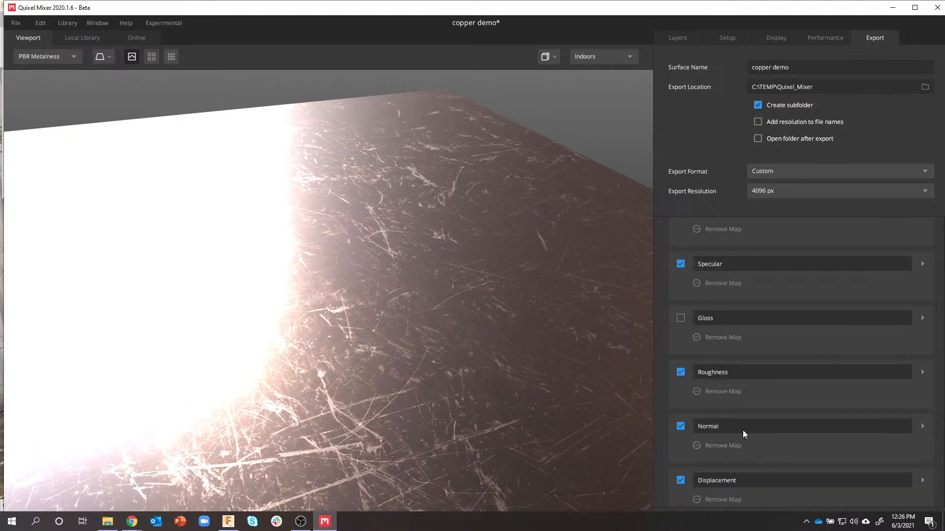
{"action": "scroll", "coordinate": [753, 431], "scroll_direction": "down", "scroll_amount": 2}
{"action": "scroll", "coordinate": [760, 430], "scroll_direction": "down", "scroll_amount": 2}
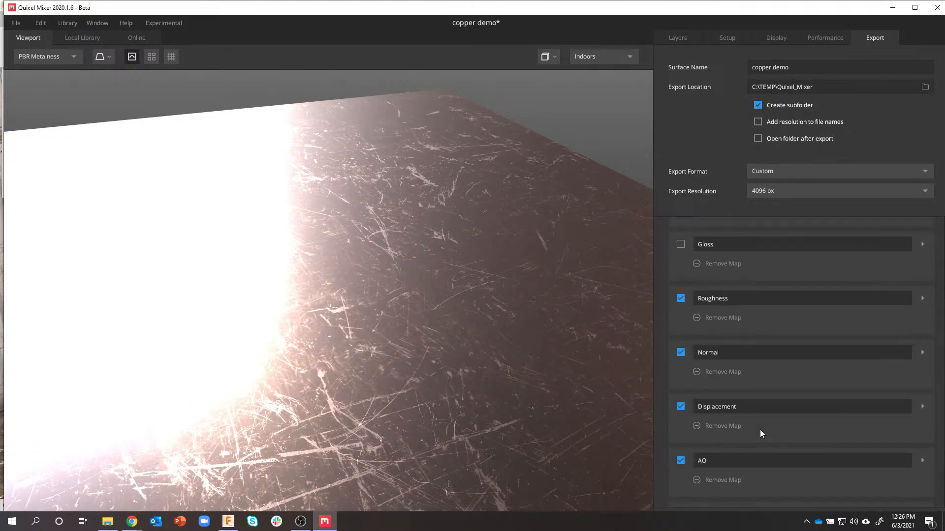
{"action": "left_click", "coordinate": [678, 439]}
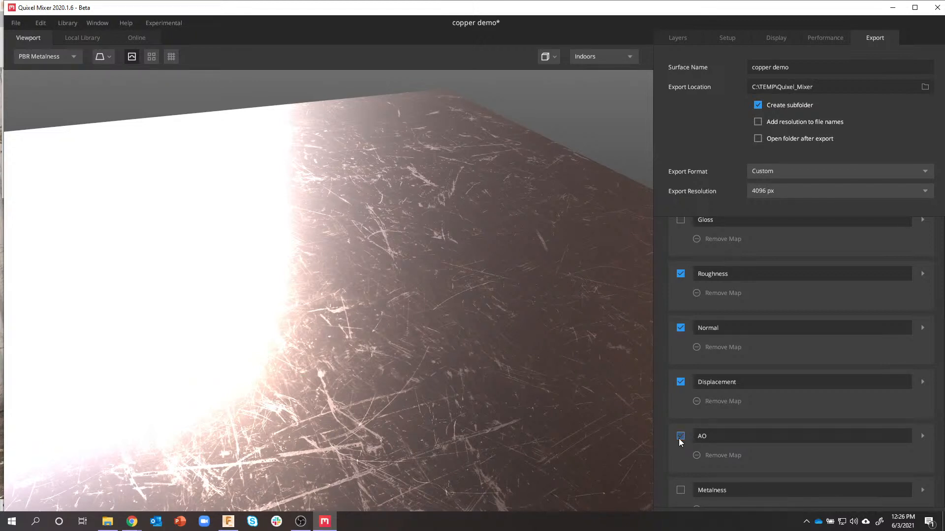
{"action": "scroll", "coordinate": [795, 430], "scroll_direction": "down", "scroll_amount": 2}
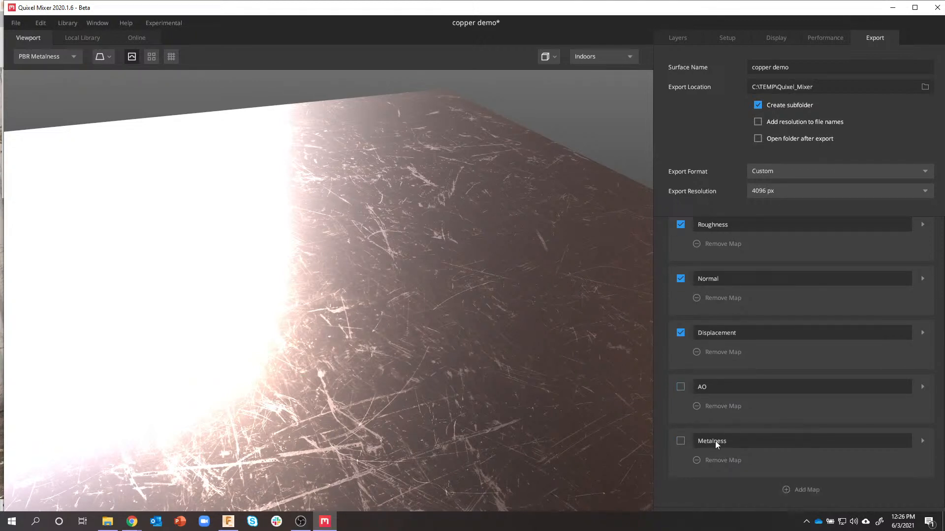
- Expand the Displacement map's export settings and examine its available file formats, keeping EXR
{"action": "scroll", "coordinate": [796, 399], "scroll_direction": "up", "scroll_amount": 3}
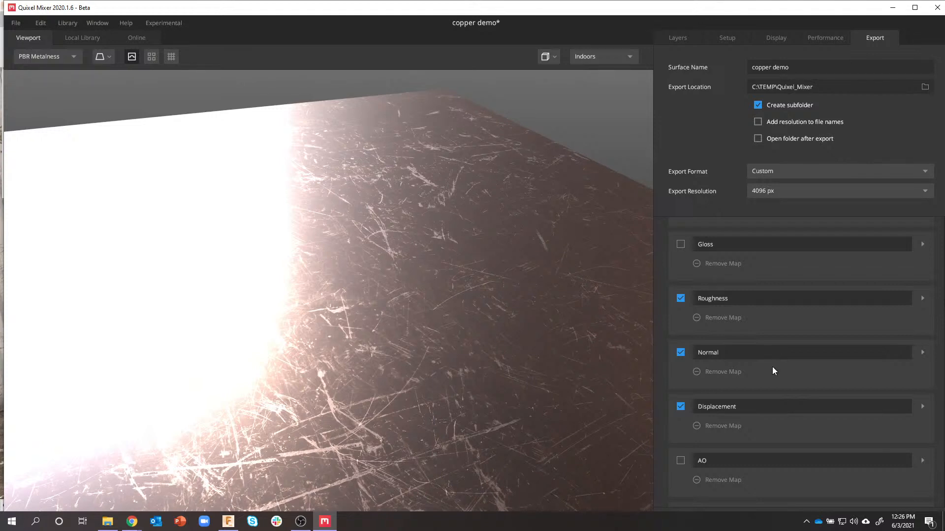
{"action": "scroll", "coordinate": [782, 371], "scroll_direction": "down", "scroll_amount": 1}
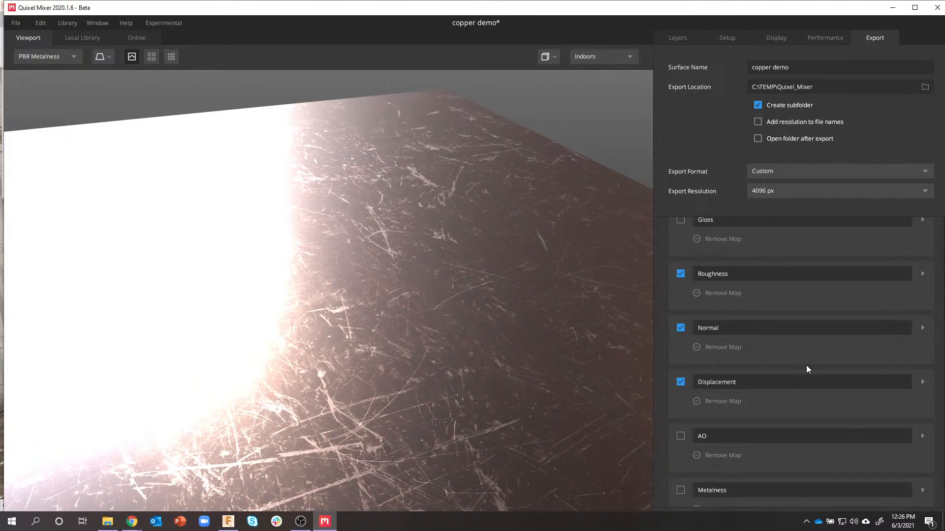
{"action": "left_click", "coordinate": [923, 383]}
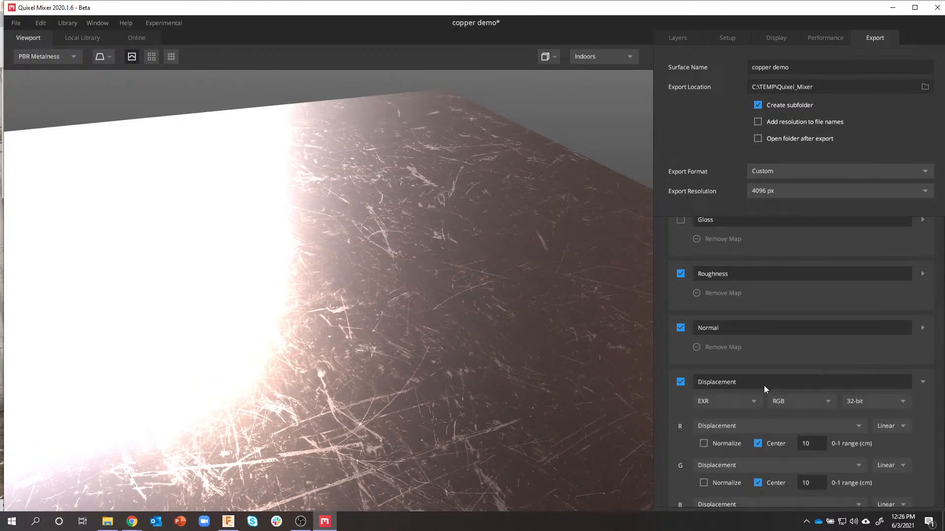
{"action": "left_click", "coordinate": [727, 402]}
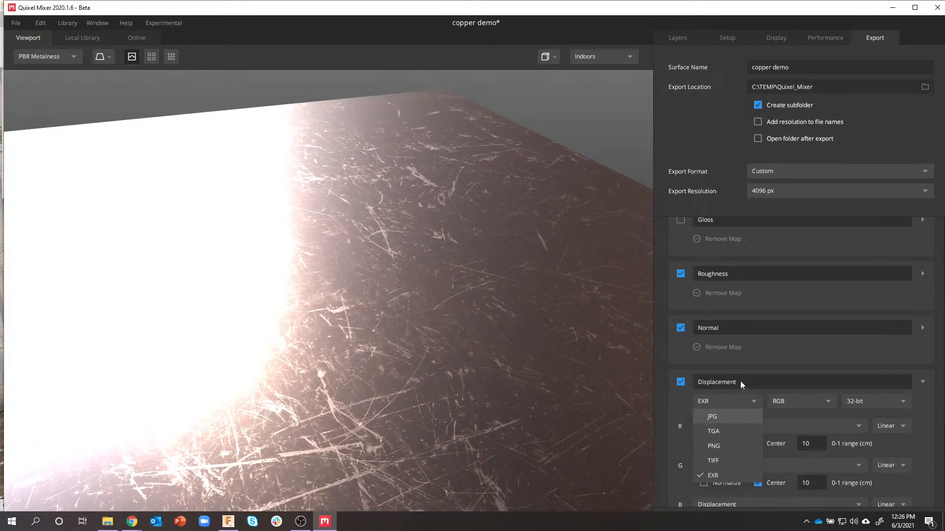
{"action": "left_click", "coordinate": [721, 407]}
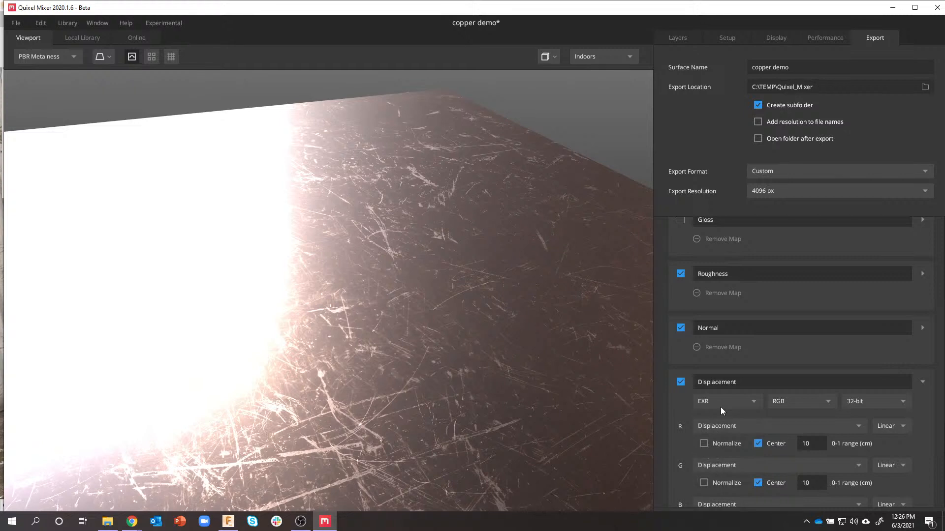
- Examine the Normal map's export settings, collapse the Normal and Displacement entries, and review the list of export maps
{"action": "left_click", "coordinate": [922, 329]}
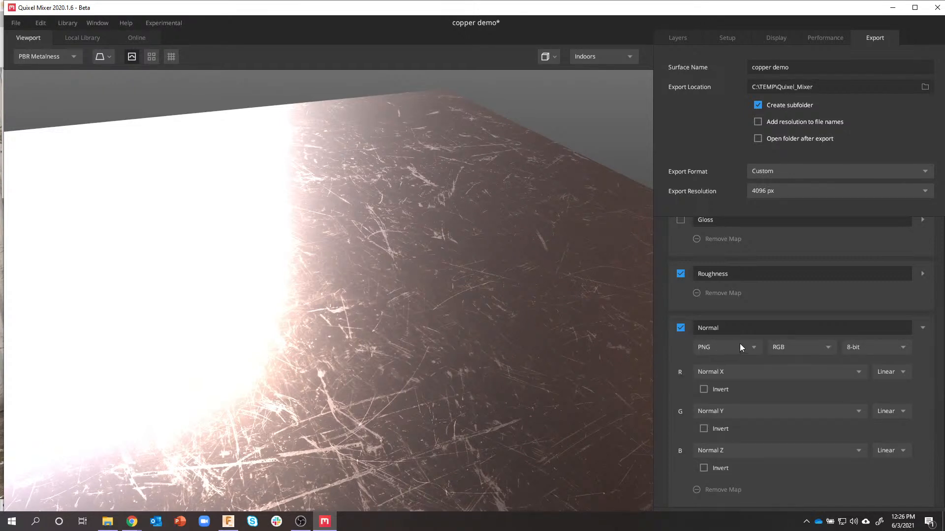
{"action": "left_click", "coordinate": [921, 329]}
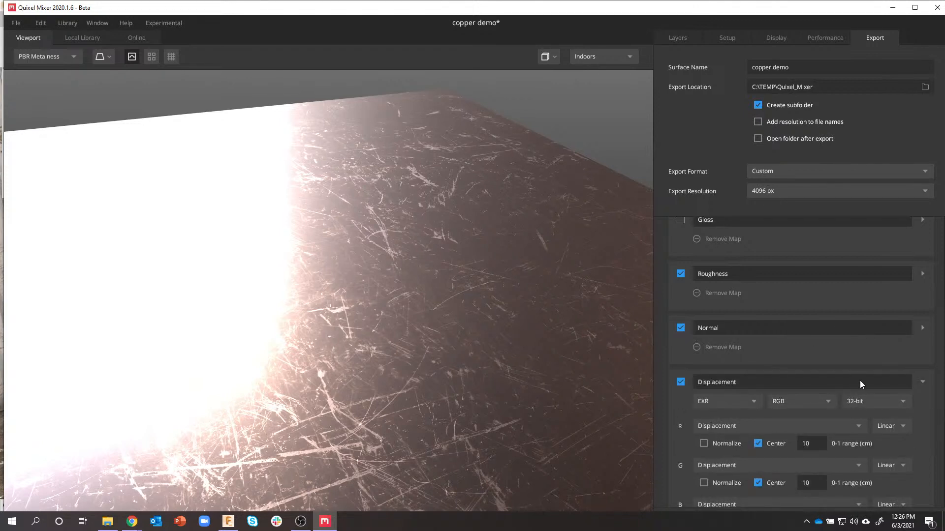
{"action": "left_click", "coordinate": [922, 383]}
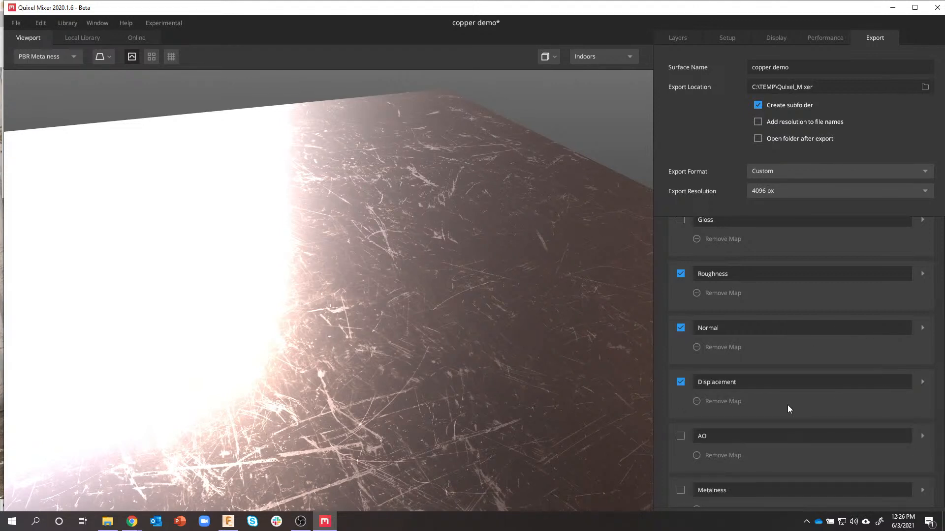
{"action": "scroll", "coordinate": [731, 396], "scroll_direction": "up", "scroll_amount": 5}
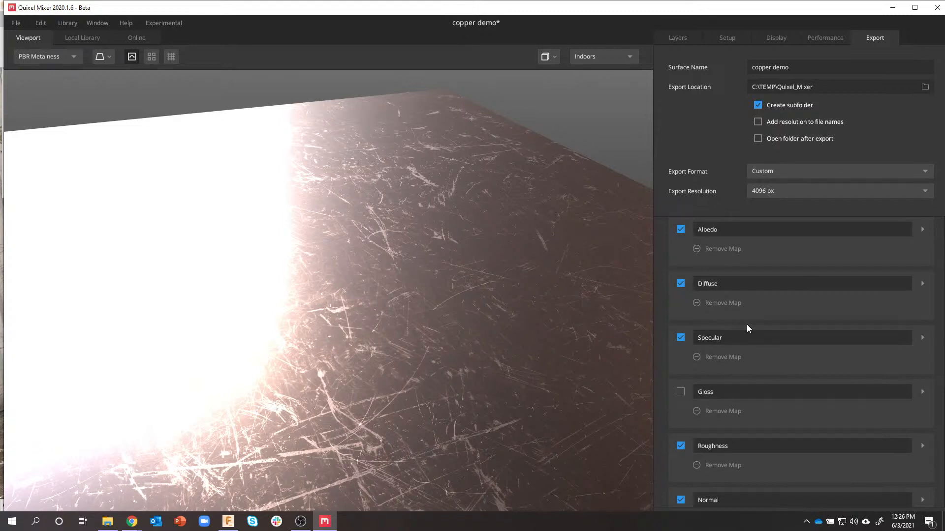
{"action": "scroll", "coordinate": [743, 315], "scroll_direction": "down", "scroll_amount": 5}
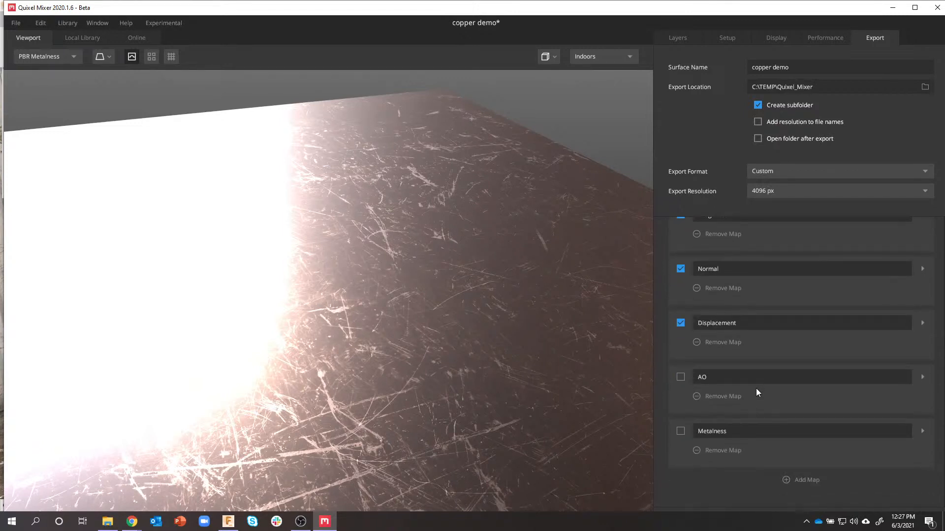
{"action": "scroll", "coordinate": [800, 361], "scroll_direction": "up", "scroll_amount": 5}
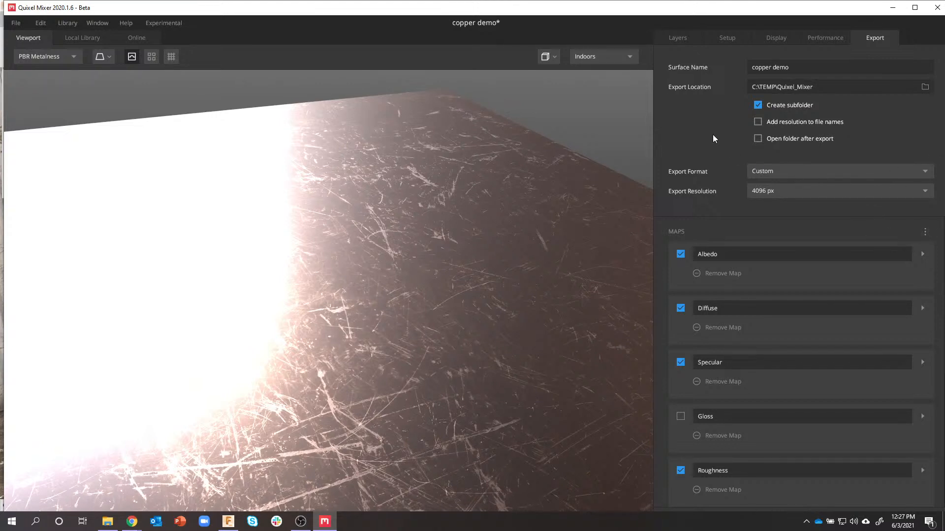
- Check the Quixel_Mixer output folder in File Explorer and export the enabled copper demo maps at 4096 px
{"action": "left_click", "coordinate": [693, 34]}
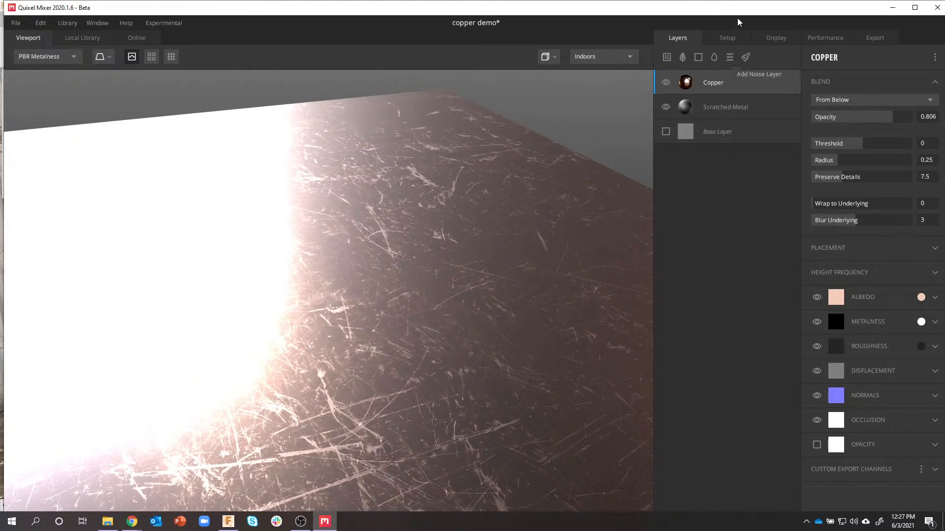
{"action": "left_click", "coordinate": [877, 38]}
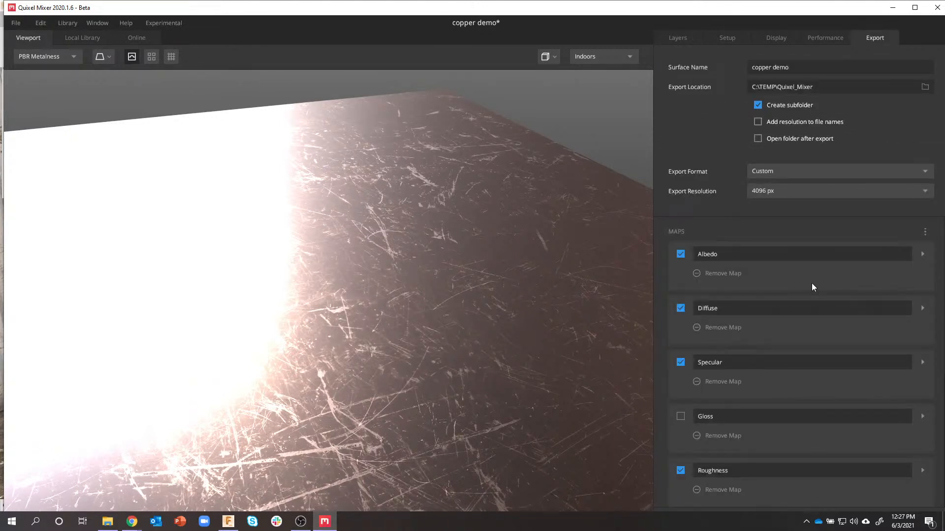
{"action": "scroll", "coordinate": [812, 287], "scroll_direction": "down", "scroll_amount": 3}
{"action": "left_click", "coordinate": [911, 10]}
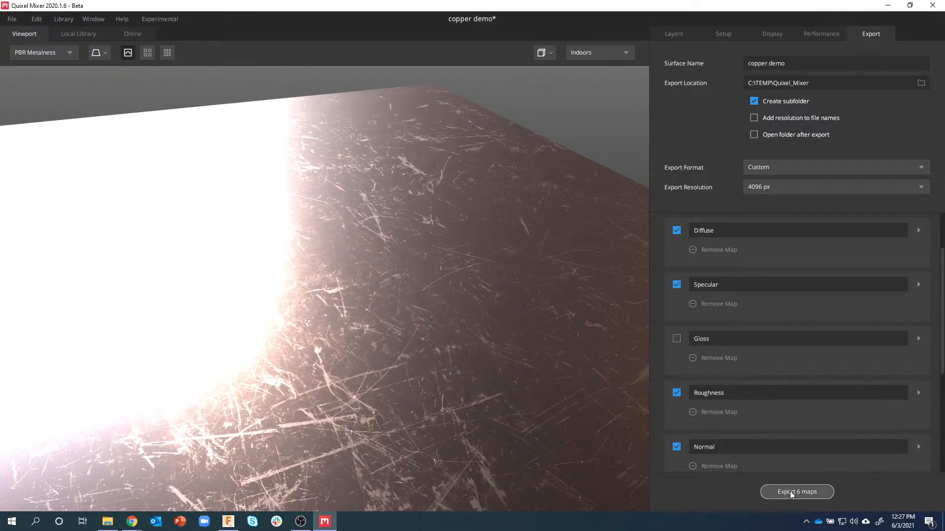
{"action": "key", "text": "alt+Tab"}
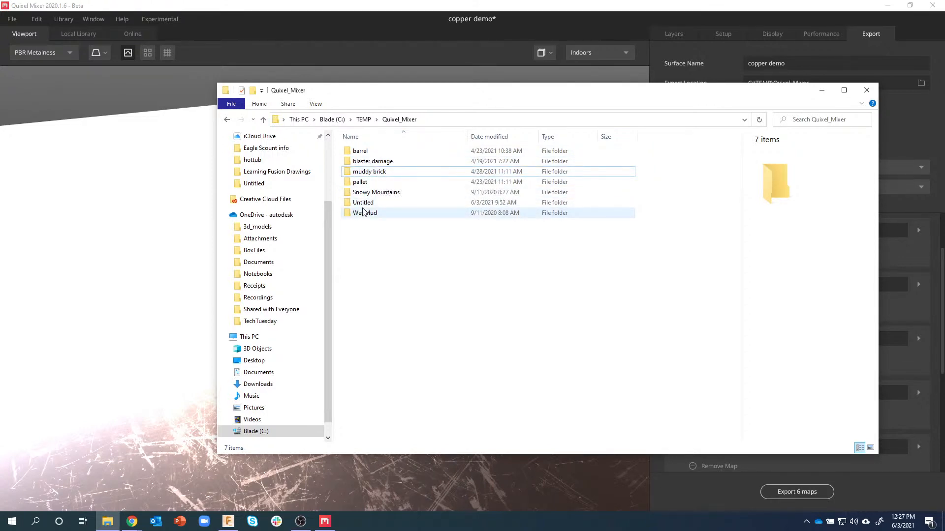
{"action": "left_click_drag", "start_coordinate": [428, 95], "coordinate": [544, 107]}
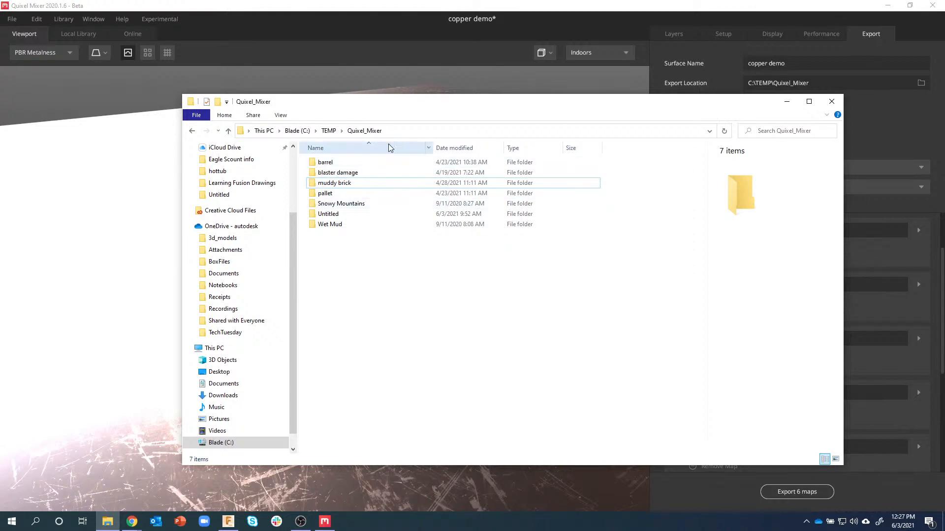
{"action": "left_click", "coordinate": [784, 498]}
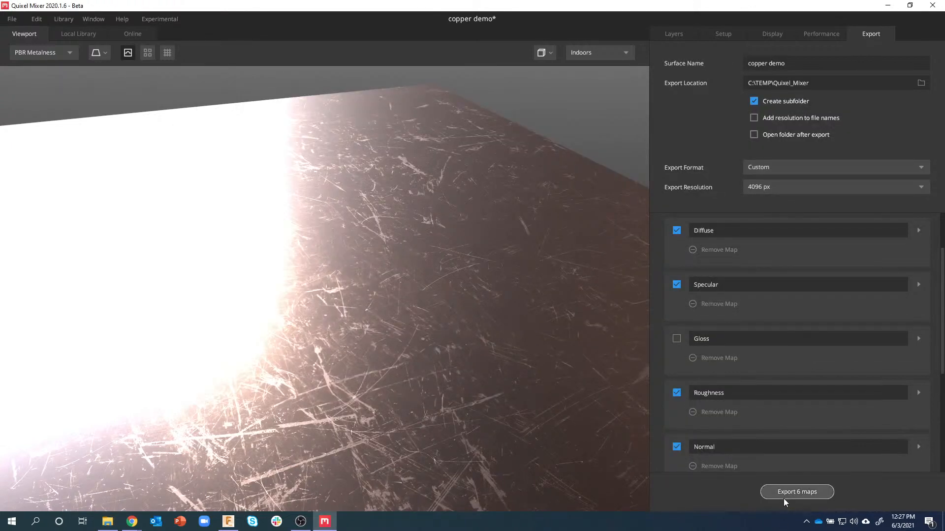
{"action": "left_click", "coordinate": [776, 491]}
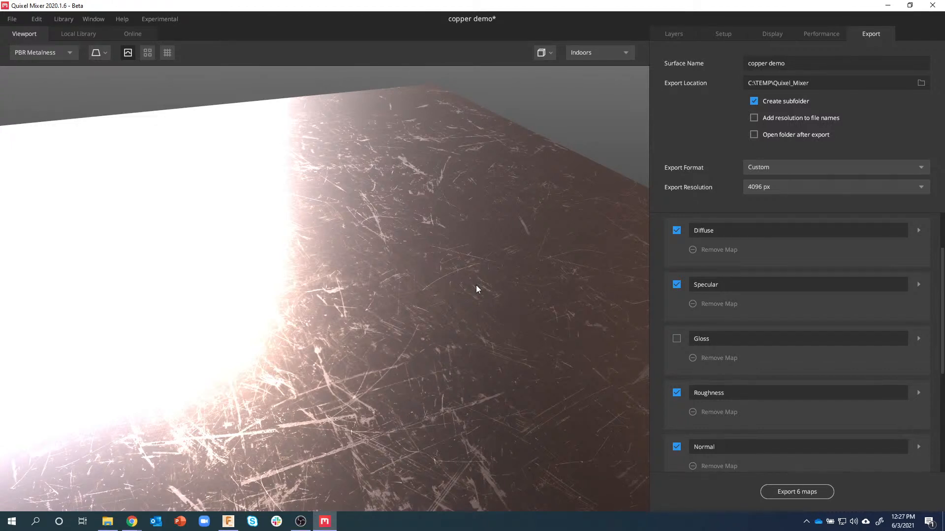
- Switch to Fusion 360, bring up the corrugated metal v1 design, and view the flat plate and corrugated sheet
{"action": "left_click", "coordinate": [228, 521]}
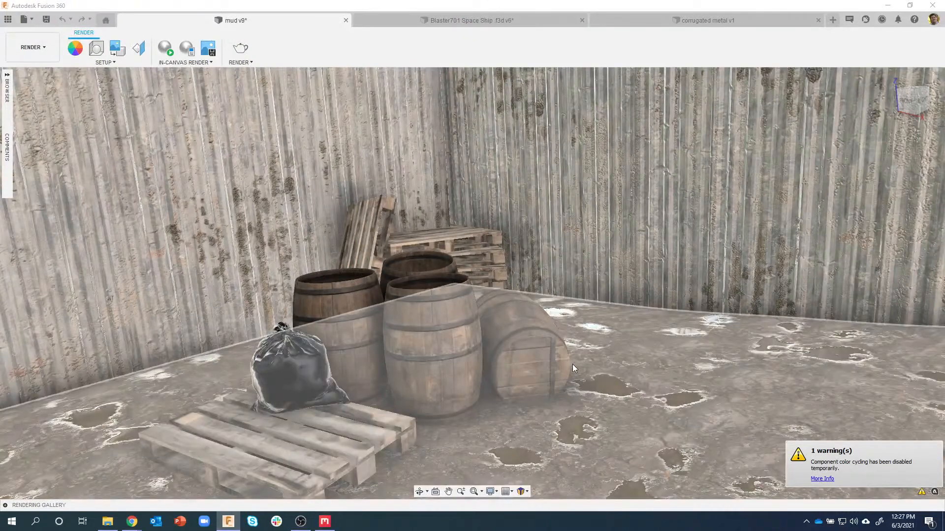
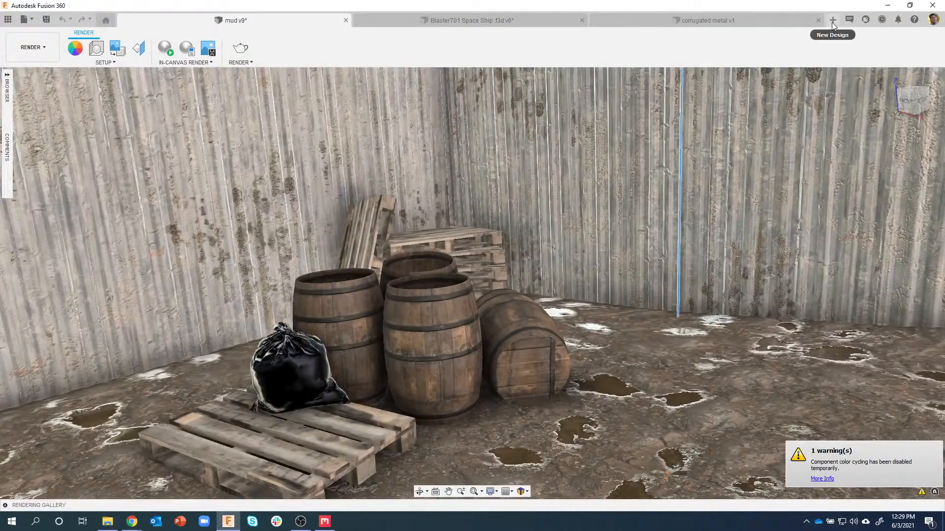
{"action": "left_click", "coordinate": [704, 20]}
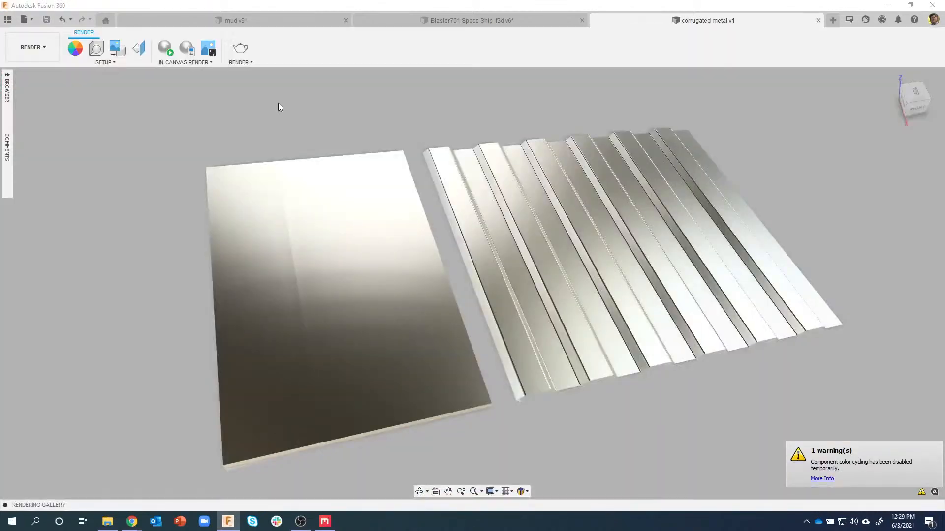
{"action": "middle_click_drag", "start_coordinate": [260, 102], "coordinate": [527, 316], "text": "shift"}
{"action": "middle_click_drag", "start_coordinate": [787, 281], "coordinate": [295, 137], "text": "shift"}
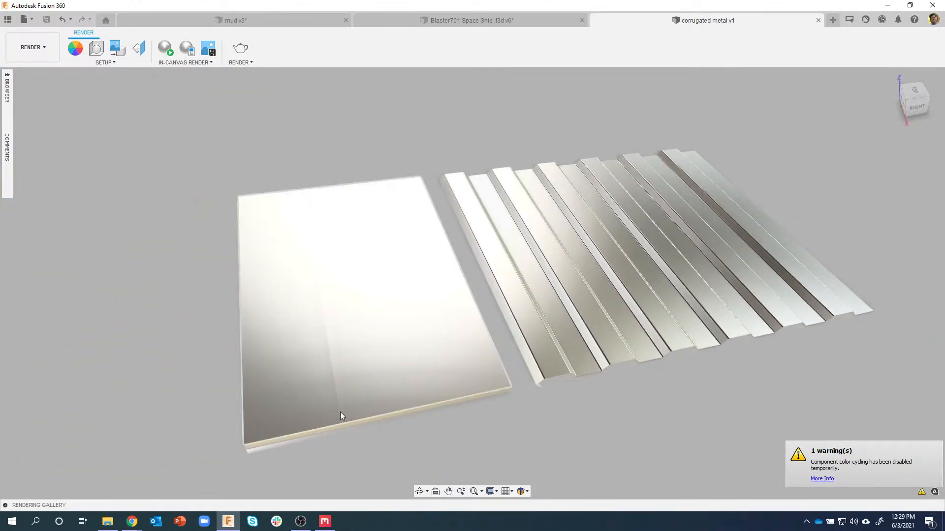
- Review the exported copper demo map files in File Explorer and return to the Quixel_Mixer folder
{"action": "left_click", "coordinate": [324, 523]}
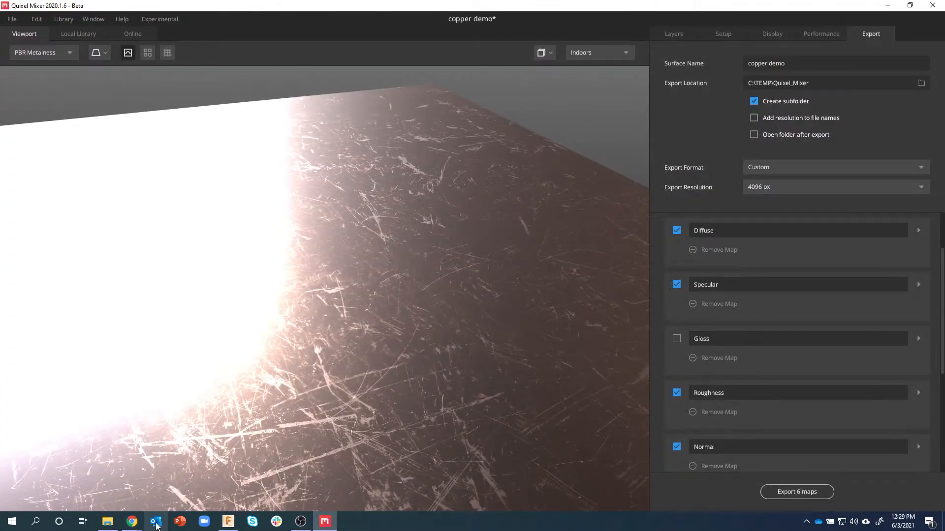
{"action": "left_click", "coordinate": [107, 521]}
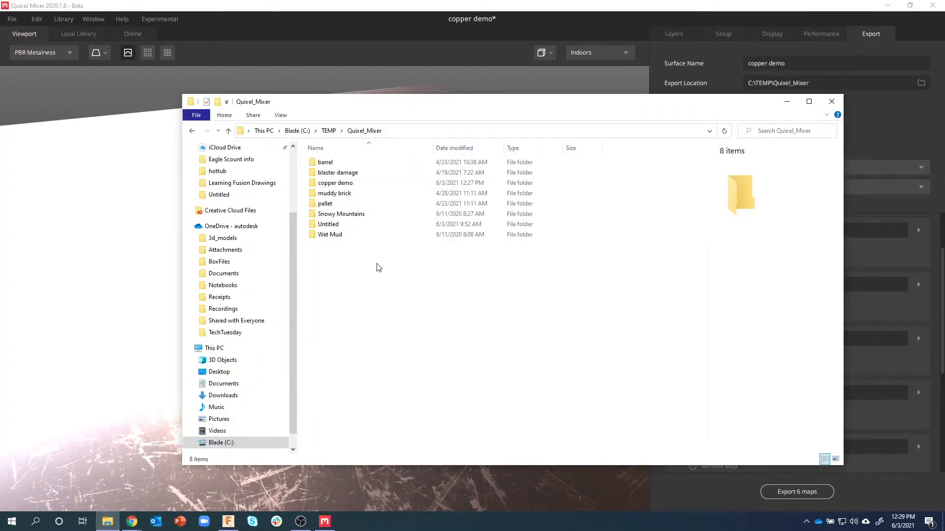
{"action": "left_click", "coordinate": [344, 187]}
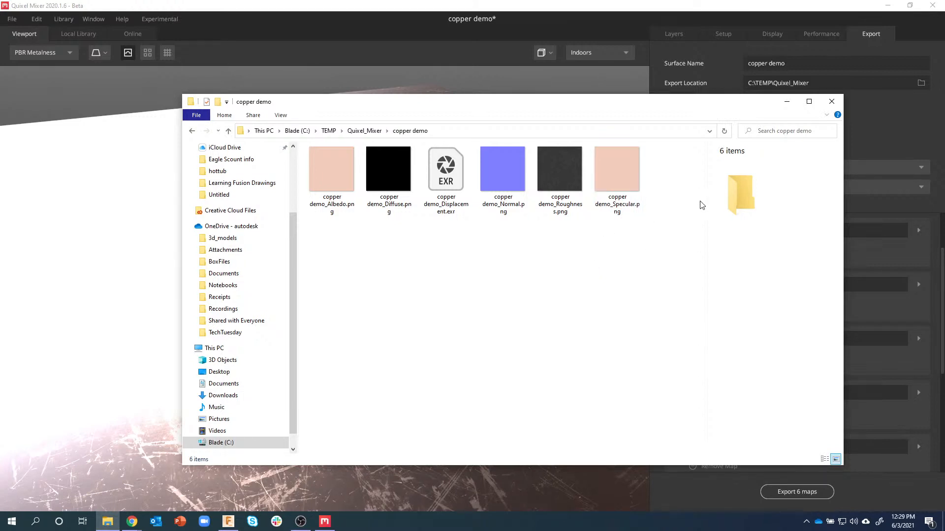
{"action": "left_click", "coordinate": [362, 131]}
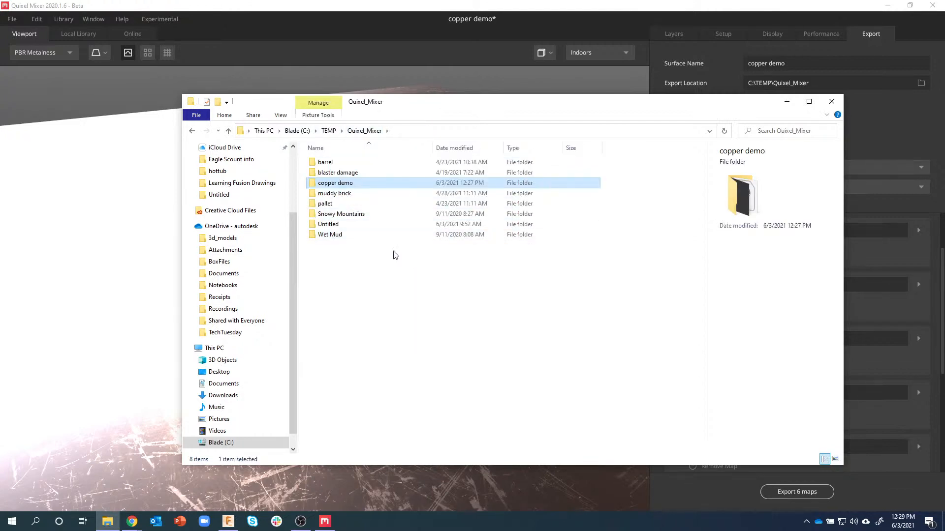
- Examine the Wet Mud folder's Roughness, Normal, Displacement and Albedo maps in Photos, closing the viewer and minimizing File Explorer
{"action": "double_click", "coordinate": [346, 235]}
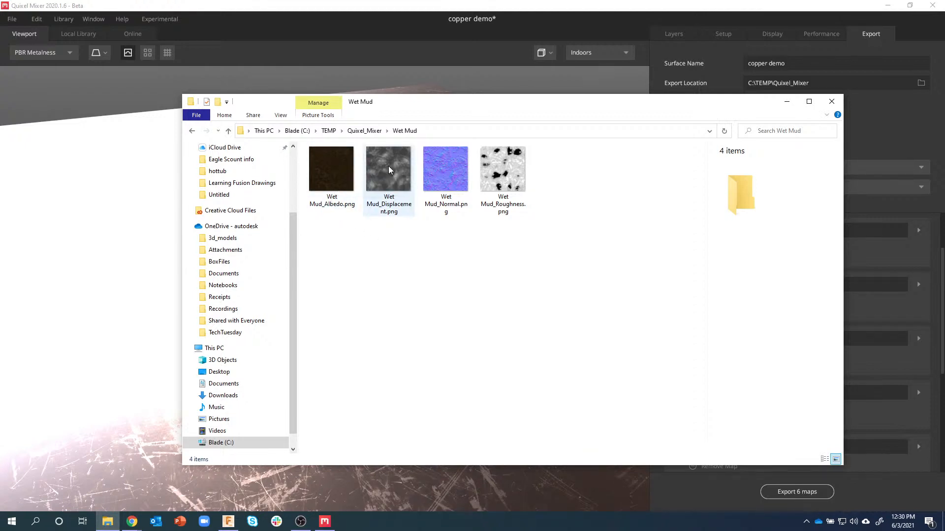
{"action": "left_click", "coordinate": [509, 177]}
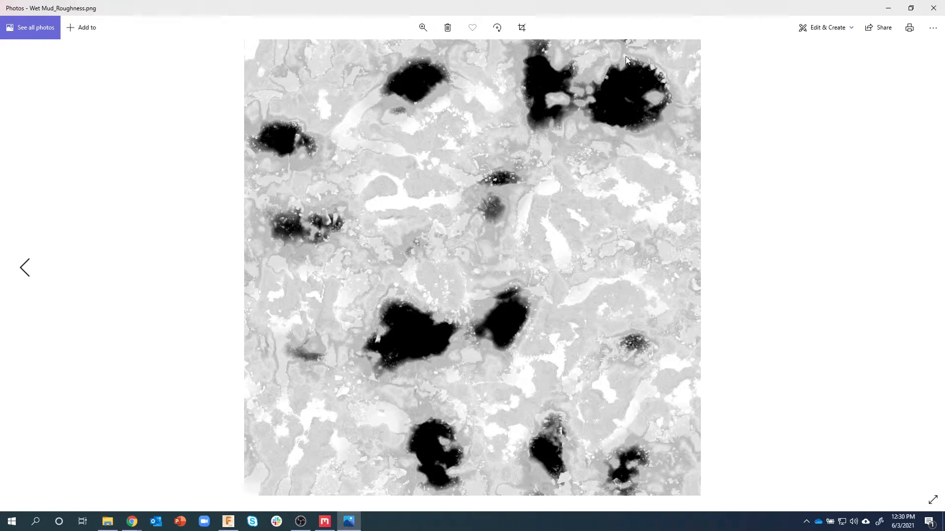
{"action": "left_click", "coordinate": [24, 268]}
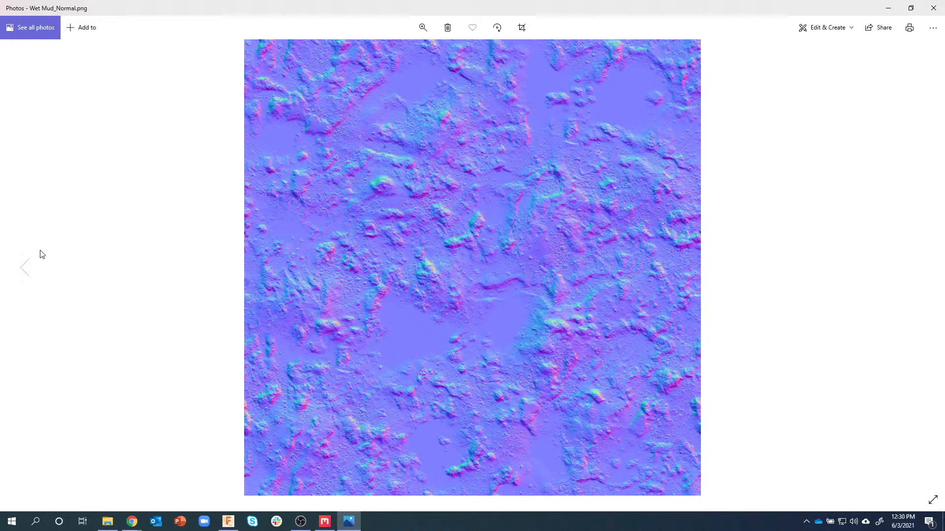
{"action": "left_click", "coordinate": [26, 271]}
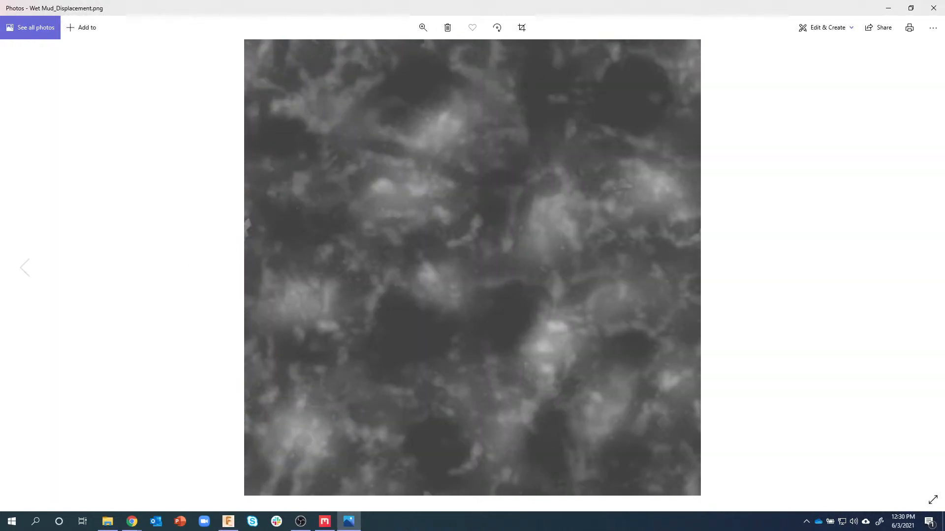
{"action": "left_click", "coordinate": [24, 269]}
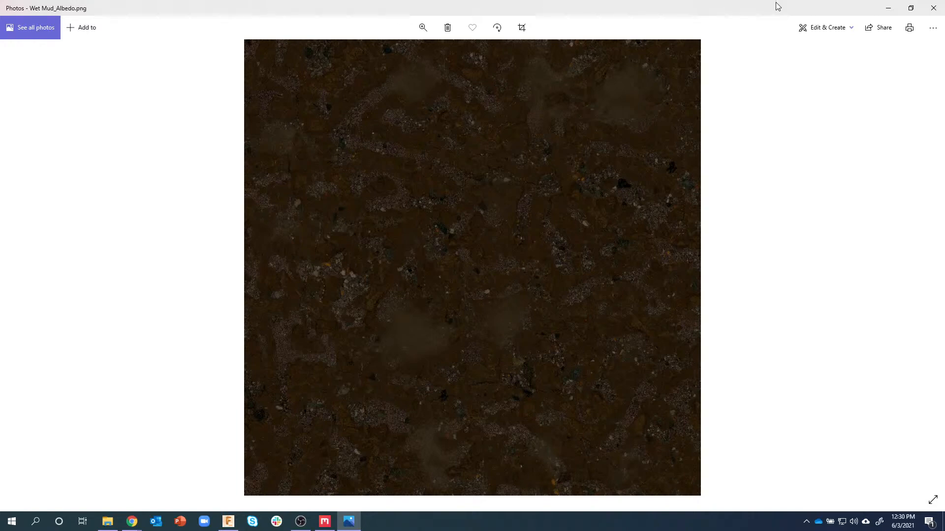
{"action": "left_click", "coordinate": [933, 8]}
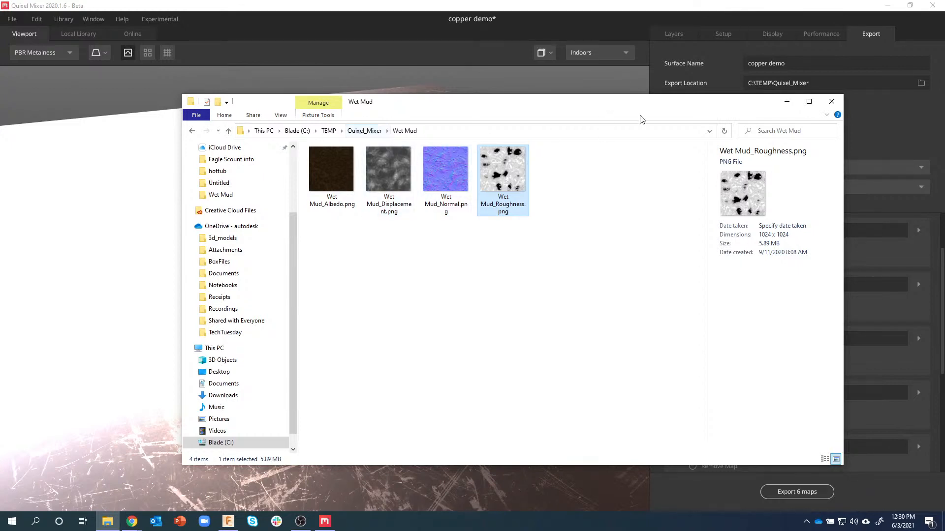
{"action": "left_click", "coordinate": [785, 102]}
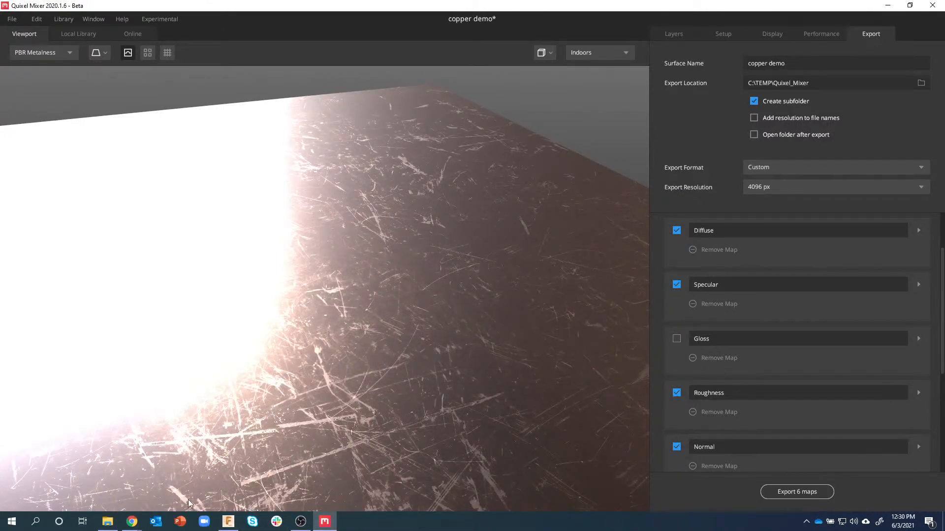
- Switch back to Fusion 360 and inspect the flat plate and corrugated sheet from several angles
{"action": "left_click", "coordinate": [228, 521]}
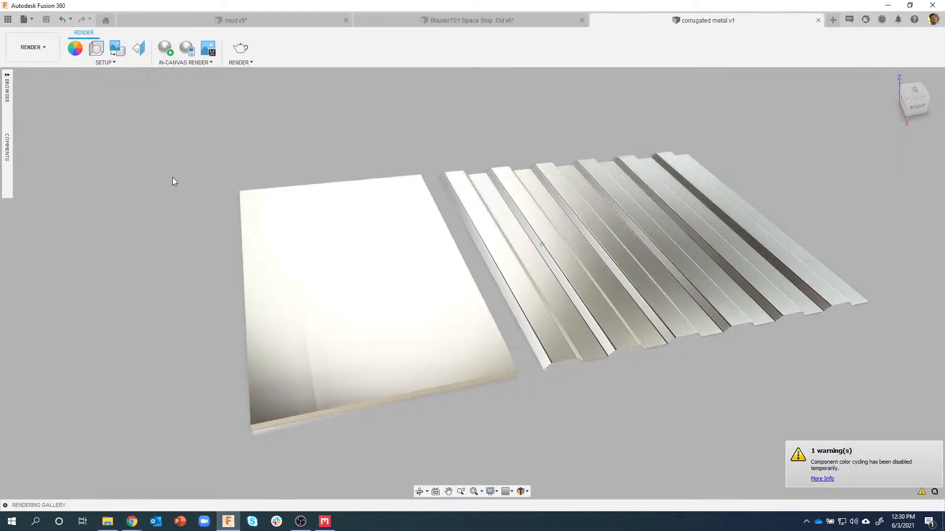
{"action": "middle_click_drag", "start_coordinate": [172, 178], "coordinate": [141, 133], "text": "shift"}
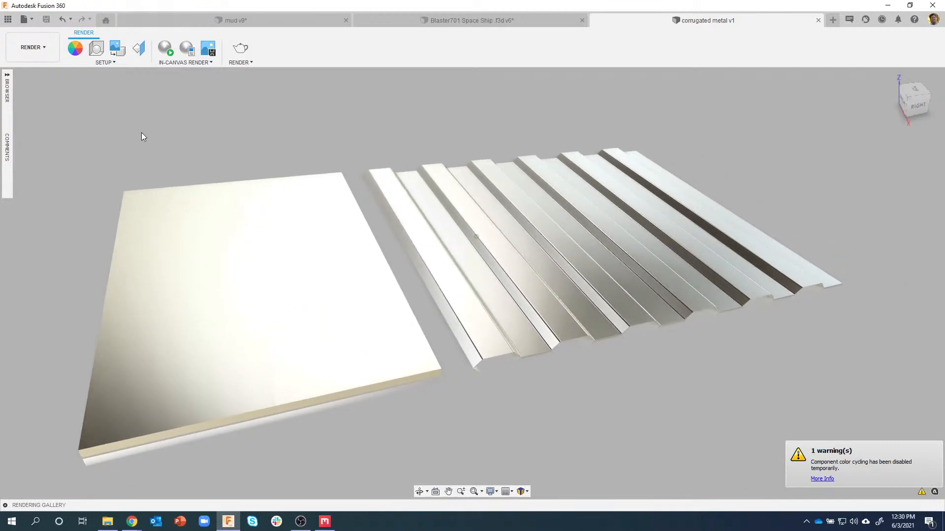
{"action": "left_click", "coordinate": [214, 301]}
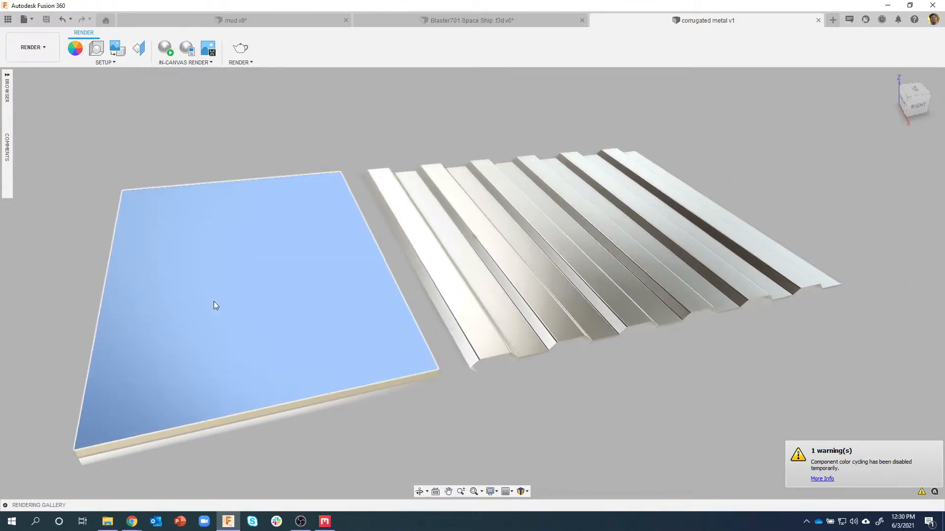
{"action": "middle_click_drag", "start_coordinate": [214, 301], "coordinate": [433, 288], "text": "shift"}
{"action": "left_click", "coordinate": [492, 266]}
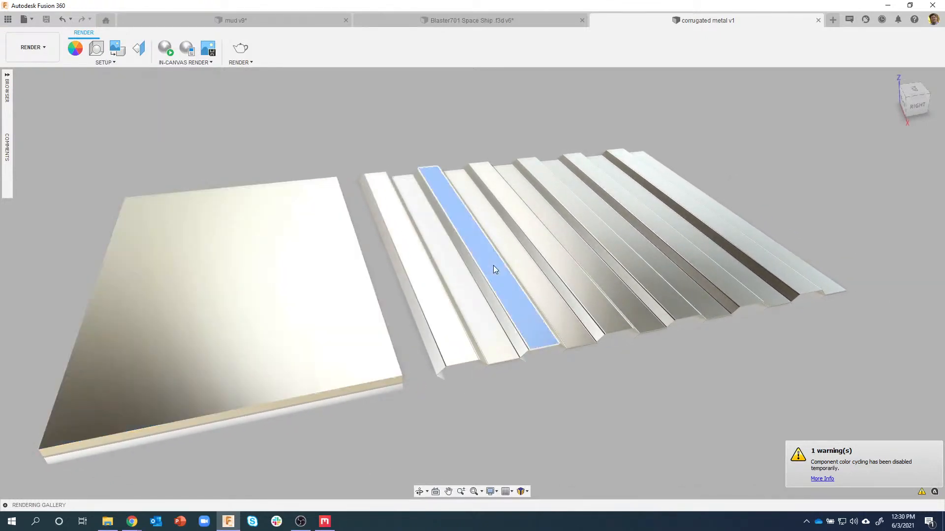
{"action": "left_click", "coordinate": [457, 433]}
{"action": "middle_click_drag", "start_coordinate": [457, 433], "coordinate": [477, 436], "text": "shift"}
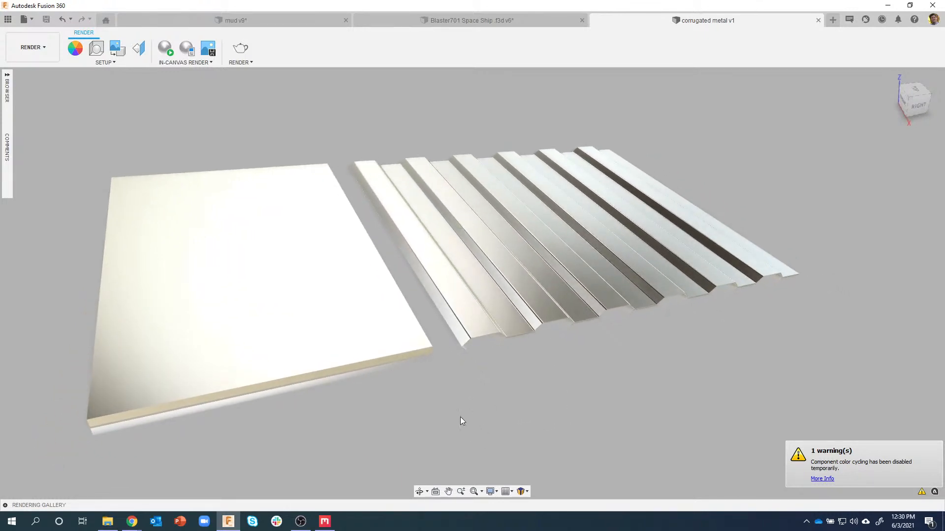
- Open the Appearance settings and expand Base Materials under Other in the library, showing the Metal, Opaque, Layered and Transparent options
{"action": "left_click", "coordinate": [75, 49]}
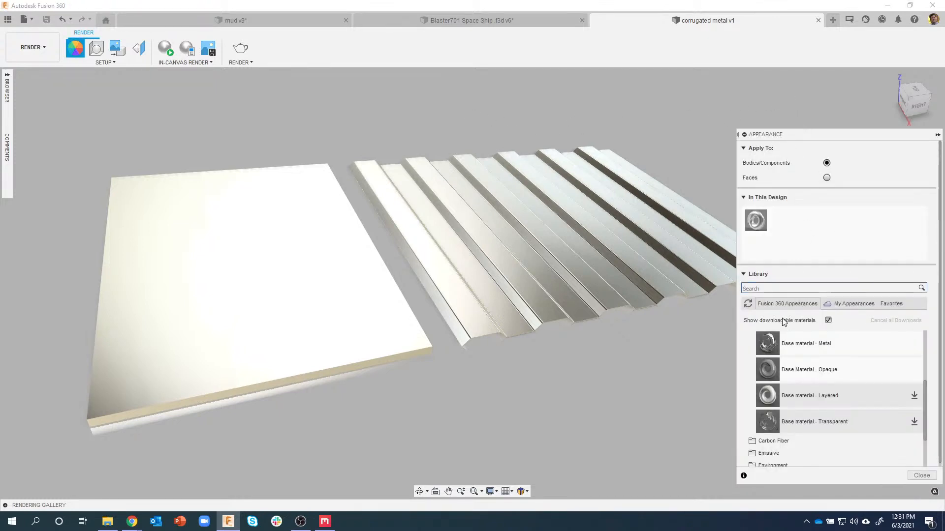
{"action": "scroll", "coordinate": [818, 345], "scroll_direction": "up", "scroll_amount": 1}
{"action": "left_click", "coordinate": [778, 362]}
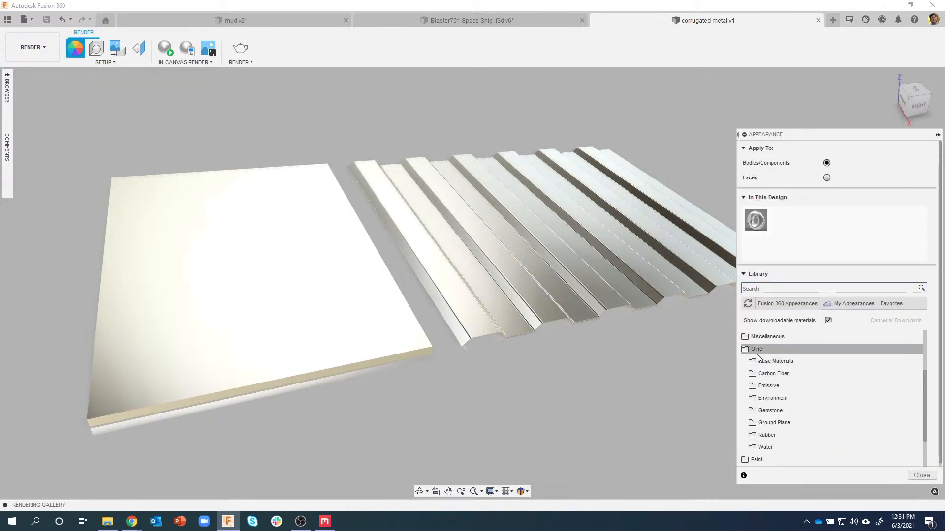
{"action": "left_click", "coordinate": [759, 351]}
{"action": "scroll", "coordinate": [797, 377], "scroll_direction": "up", "scroll_amount": 1}
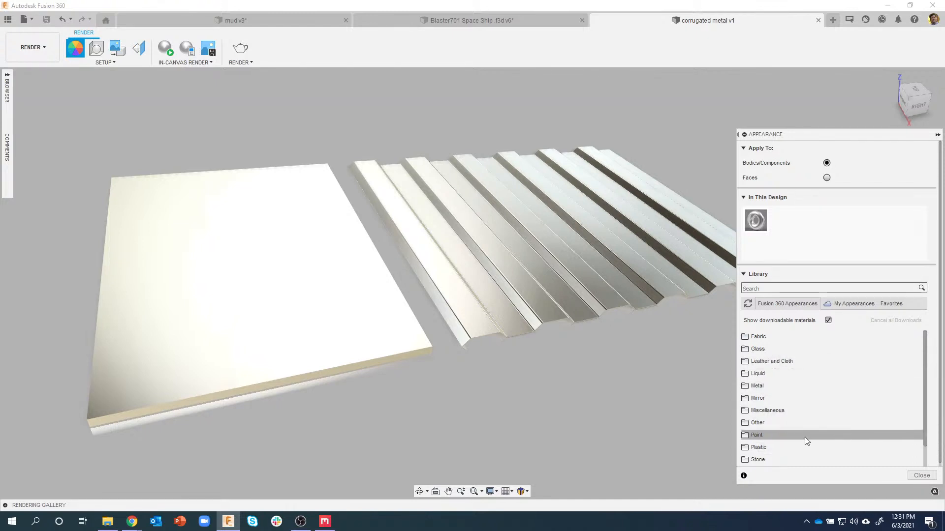
{"action": "left_click", "coordinate": [777, 425]}
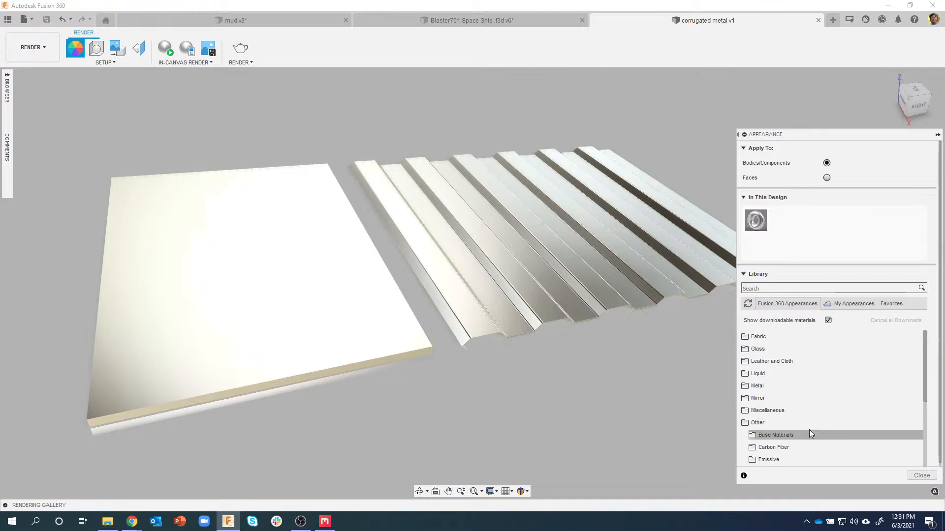
{"action": "scroll", "coordinate": [820, 428], "scroll_direction": "down", "scroll_amount": 1}
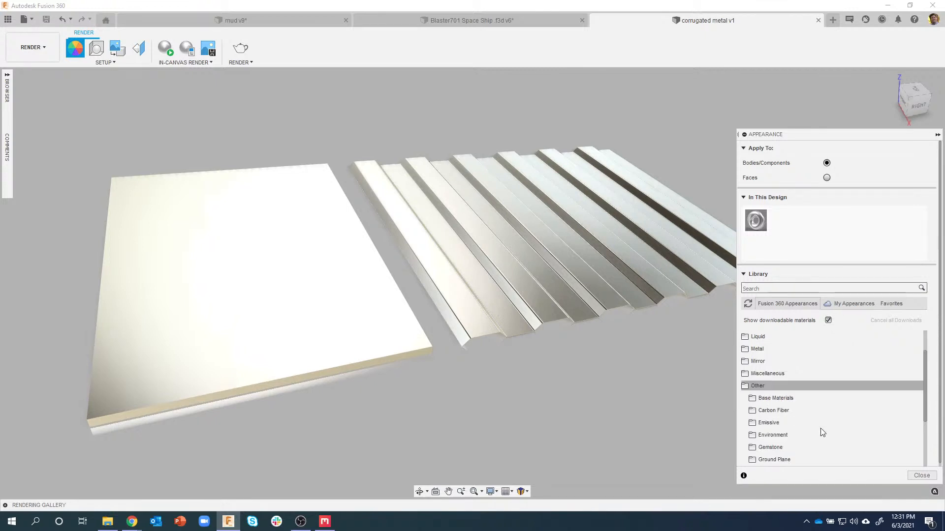
{"action": "left_click", "coordinate": [802, 398]}
{"action": "scroll", "coordinate": [827, 394], "scroll_direction": "down", "scroll_amount": 1}
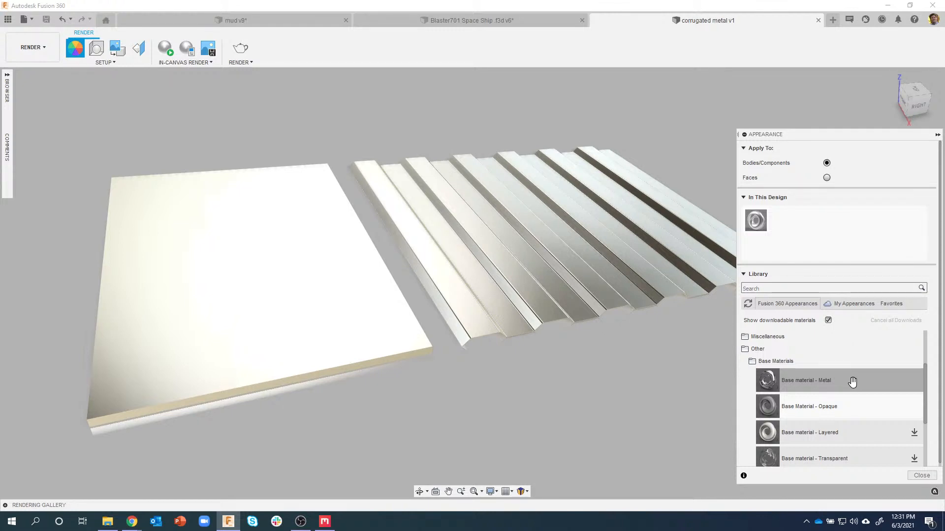
{"action": "scroll", "coordinate": [854, 406], "scroll_direction": "down", "scroll_amount": 1}
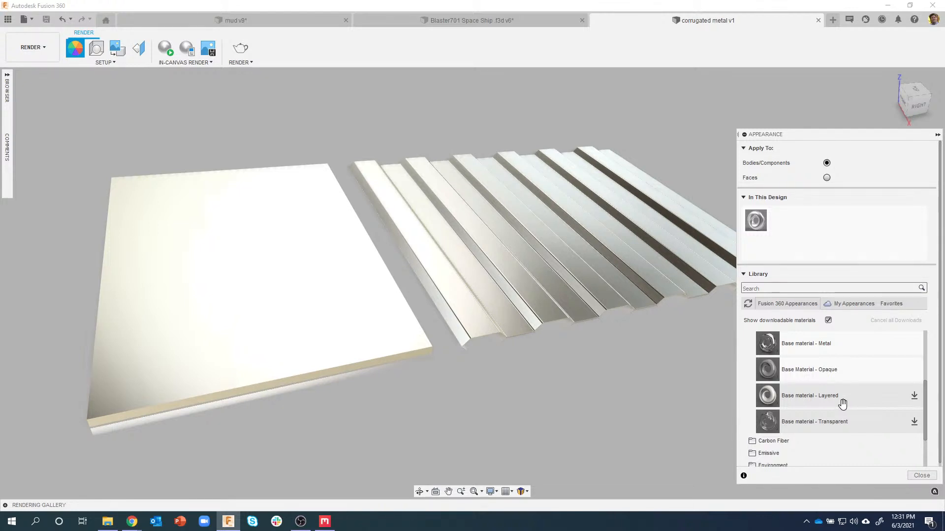
- Apply the Base Material - Opaque appearance to the flat plate and rename that appearance Mud
{"action": "left_click", "coordinate": [810, 368]}
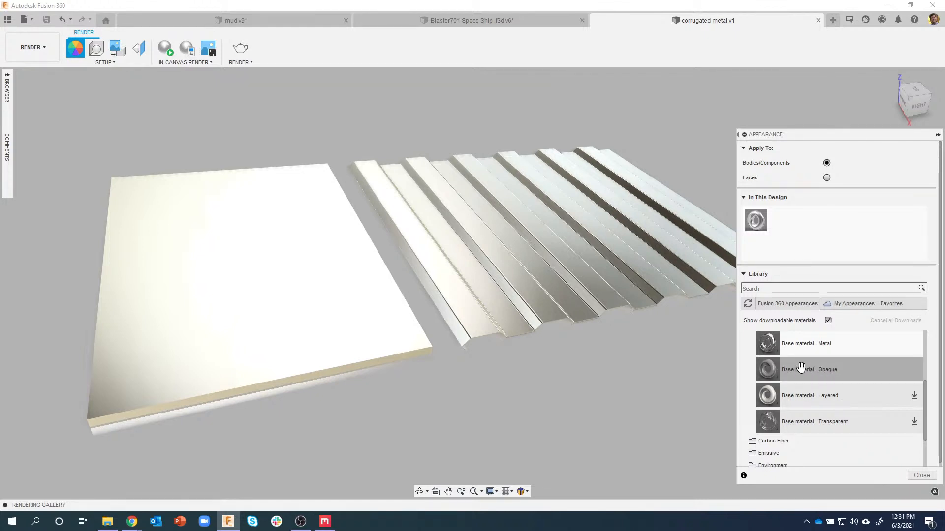
{"action": "left_click_drag", "start_coordinate": [802, 369], "coordinate": [293, 315]}
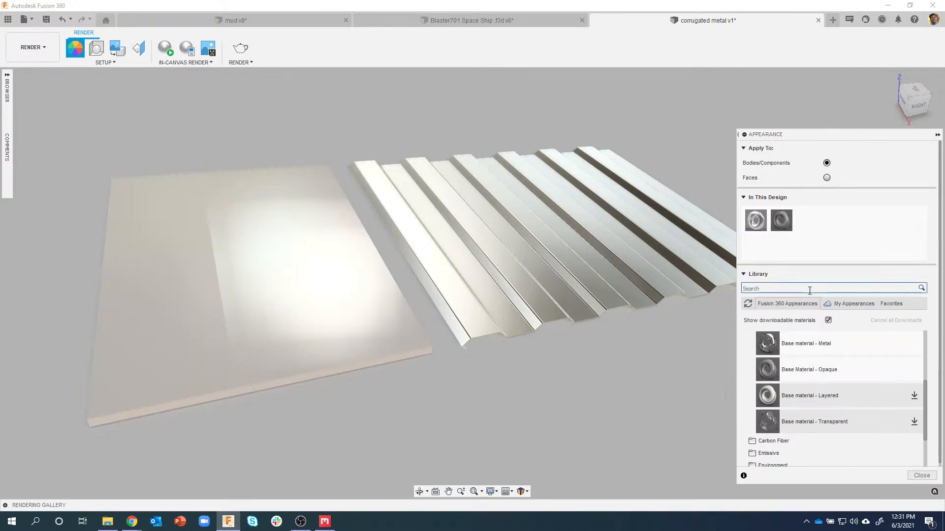
{"action": "double_click", "coordinate": [782, 220]}
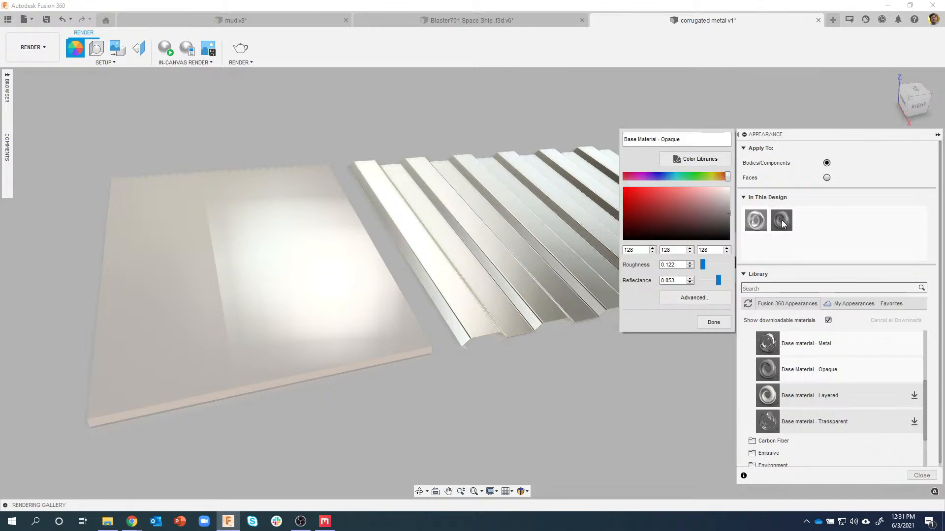
{"action": "left_click_drag", "start_coordinate": [715, 143], "coordinate": [618, 142]}
{"action": "type", "text": "Mud"}
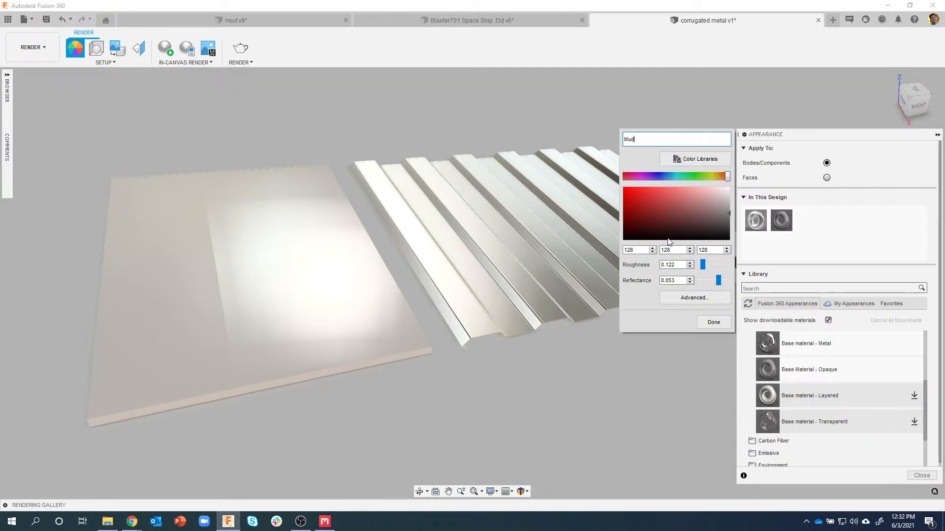
- In the Mud material's advanced settings, switch the color to an image and load Wet Mud_Albedo.png from the Quixel_Mixer Wet Mud folder
{"action": "left_click", "coordinate": [687, 297]}
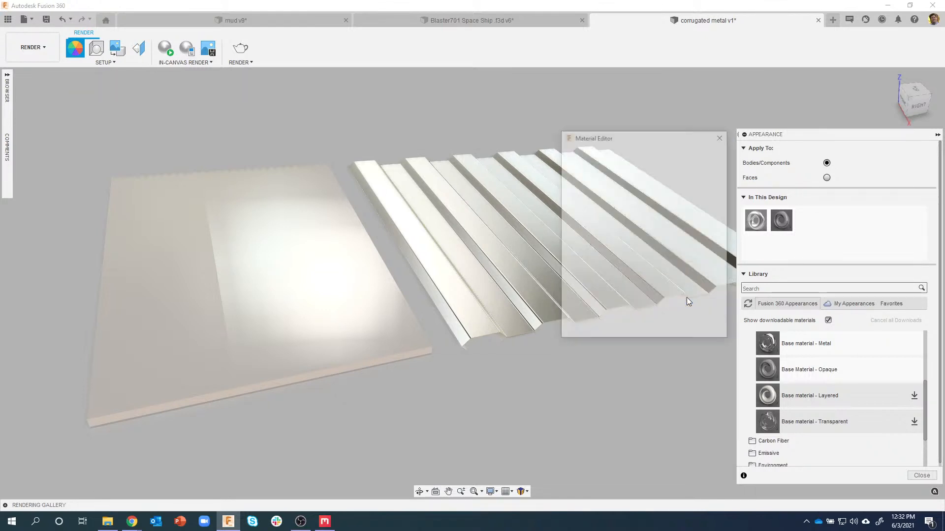
{"action": "left_click_drag", "start_coordinate": [639, 141], "coordinate": [580, 82]}
{"action": "left_click_drag", "start_coordinate": [668, 279], "coordinate": [767, 432]}
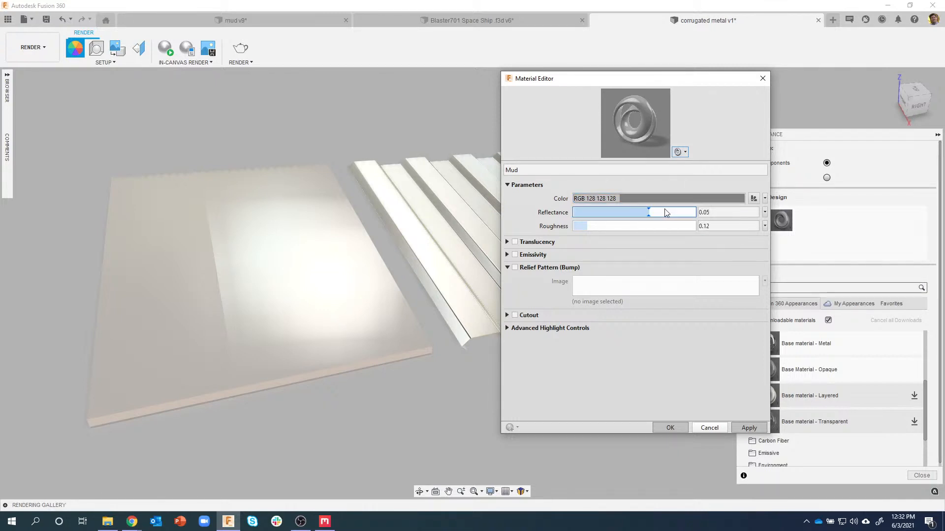
{"action": "left_click", "coordinate": [765, 198]}
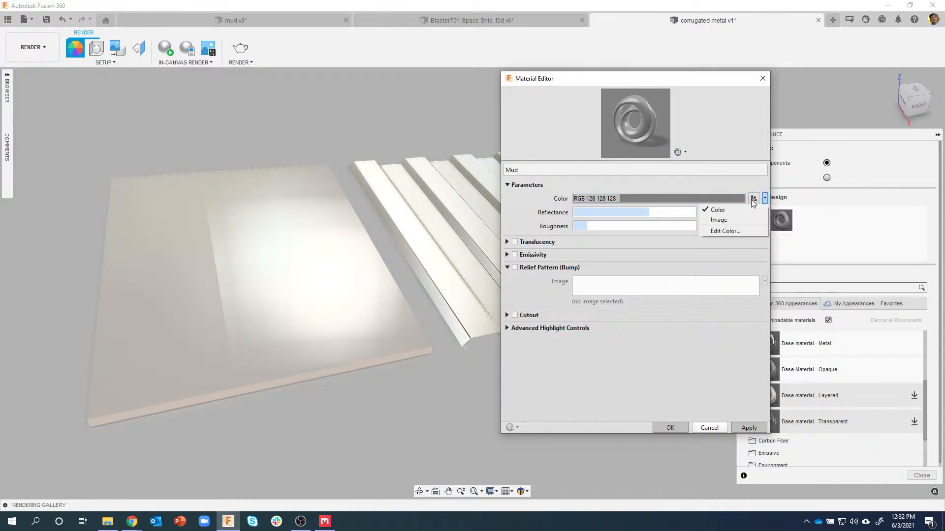
{"action": "left_click", "coordinate": [730, 219]}
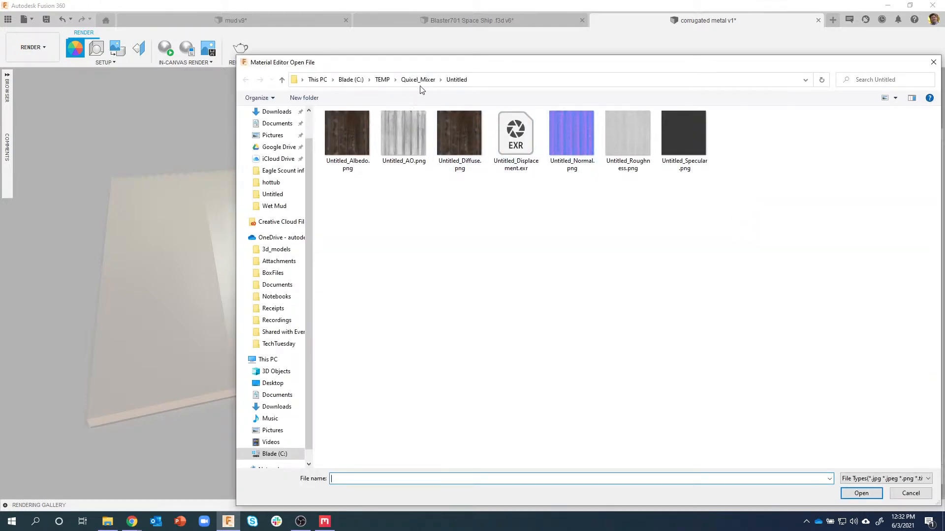
{"action": "left_click", "coordinate": [411, 81]}
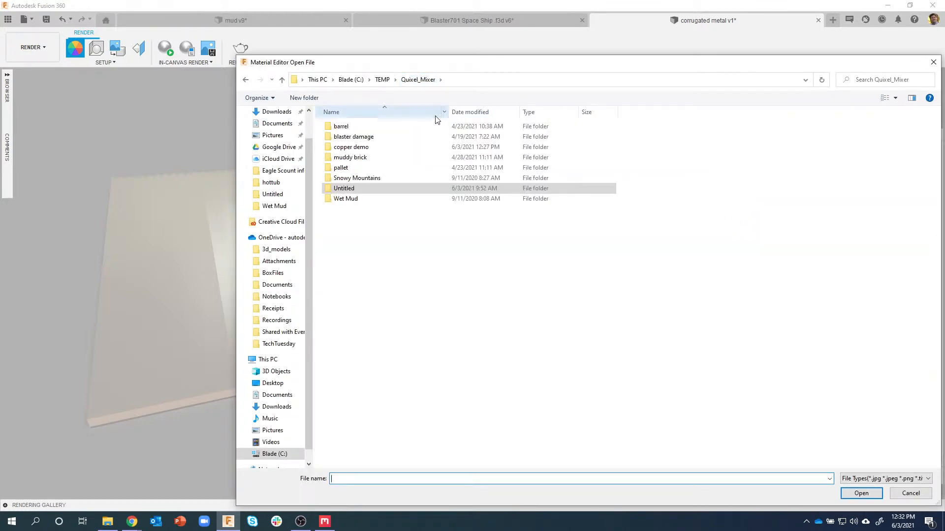
{"action": "double_click", "coordinate": [372, 199]}
{"action": "left_click", "coordinate": [370, 141]}
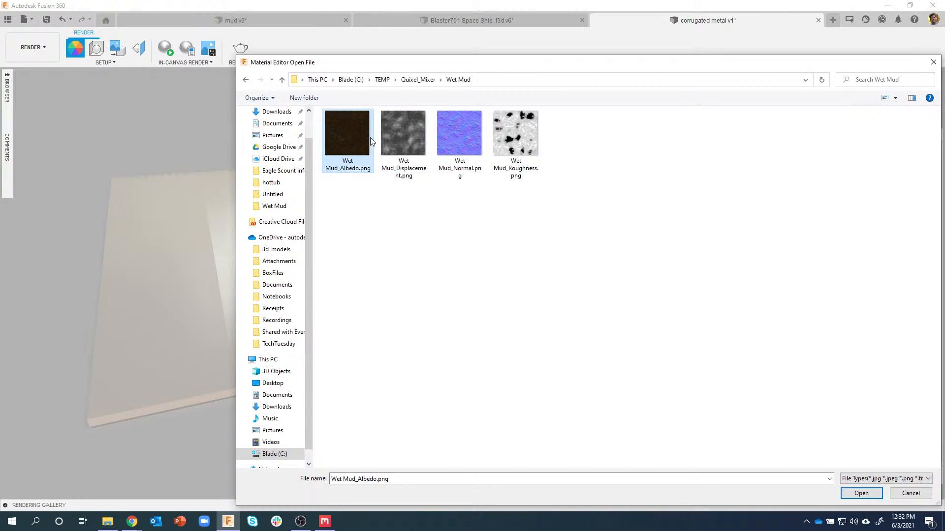
{"action": "left_click", "coordinate": [862, 493]}
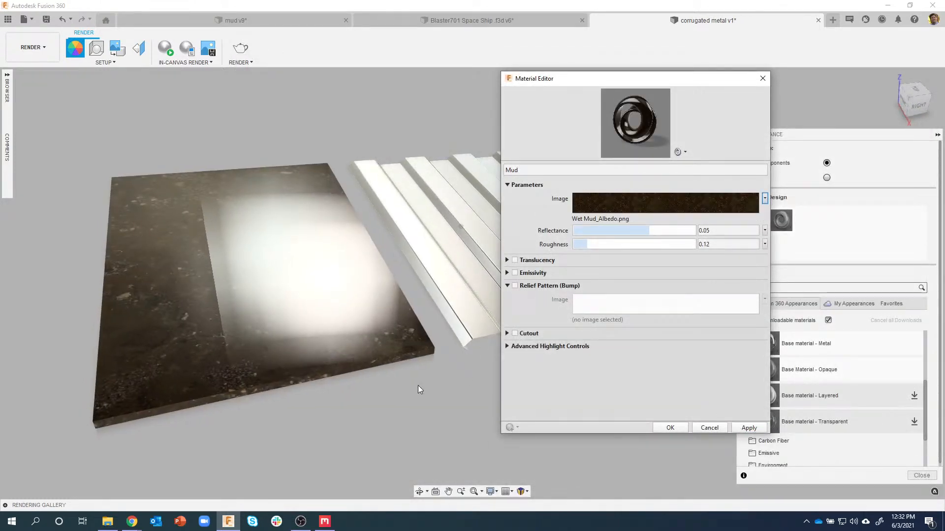
- Try reflectance values of 0.00, 0.08 and 0.03 on the Mud material
{"action": "middle_click_drag", "start_coordinate": [418, 385], "coordinate": [478, 397], "text": "shift"}
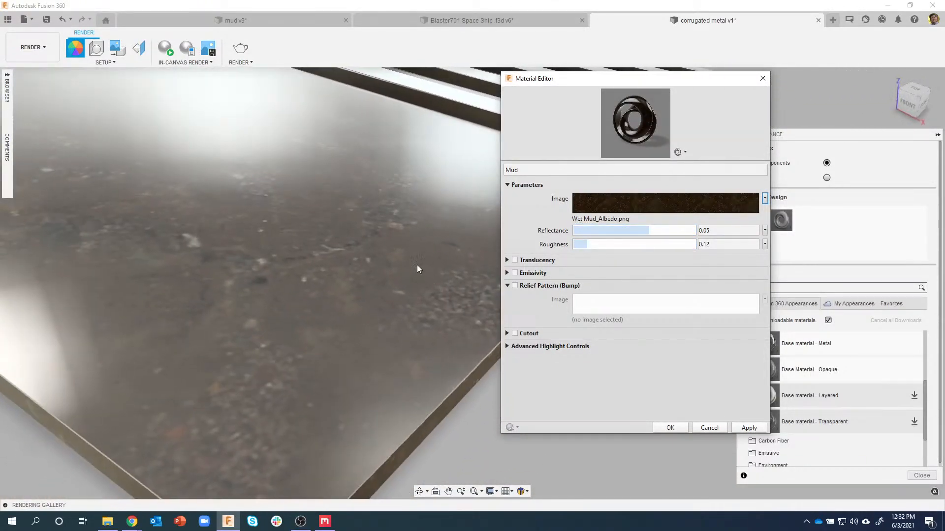
{"action": "middle_click_drag", "start_coordinate": [417, 266], "coordinate": [484, 281], "text": "shift"}
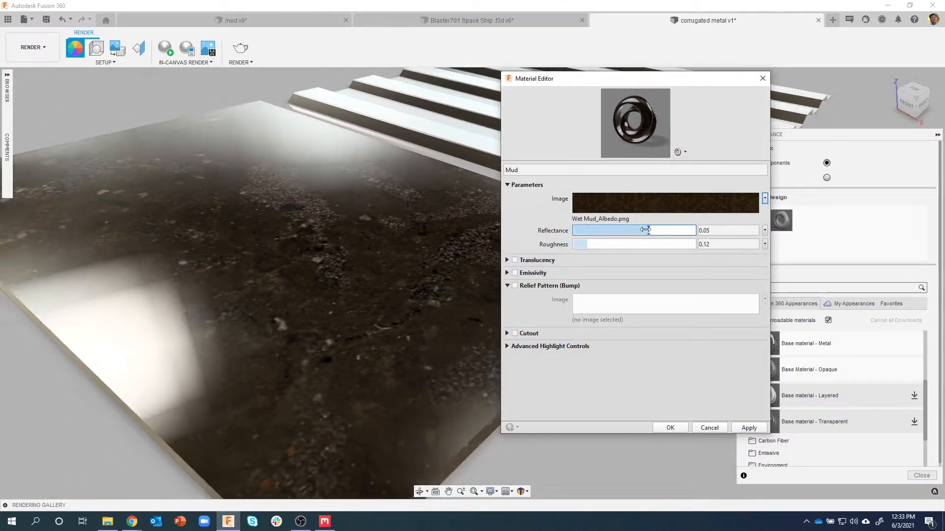
{"action": "left_click_drag", "start_coordinate": [650, 226], "coordinate": [564, 231]}
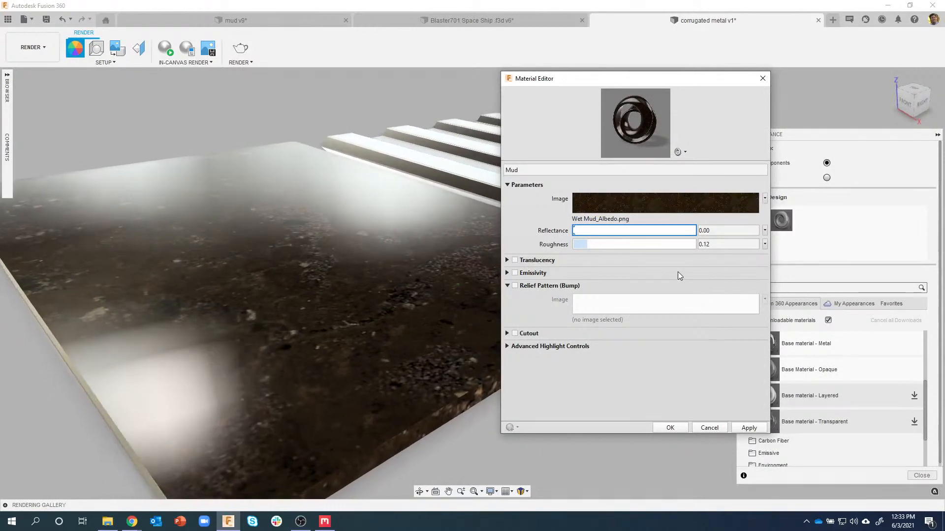
{"action": "left_click_drag", "start_coordinate": [581, 232], "coordinate": [697, 231]}
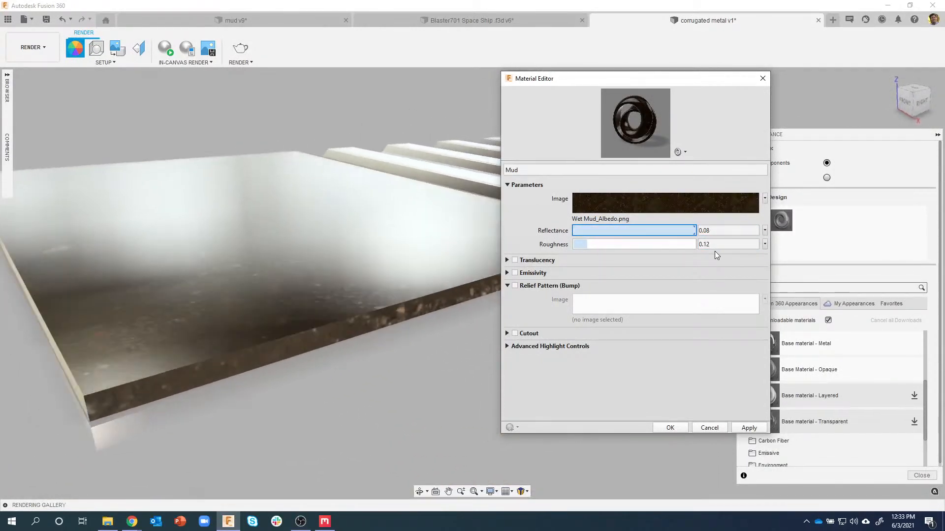
{"action": "left_click_drag", "start_coordinate": [681, 231], "coordinate": [618, 231]}
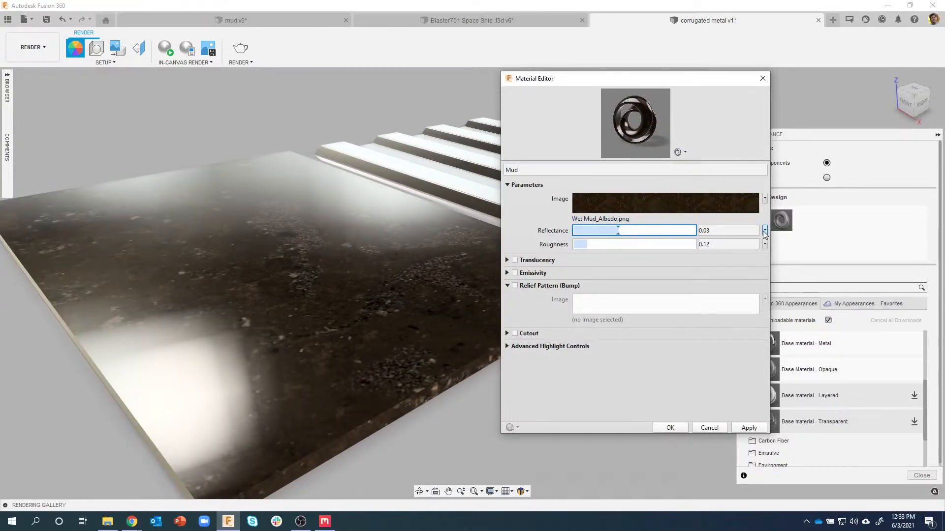
{"action": "left_click", "coordinate": [764, 230]}
{"action": "left_click", "coordinate": [744, 254]}
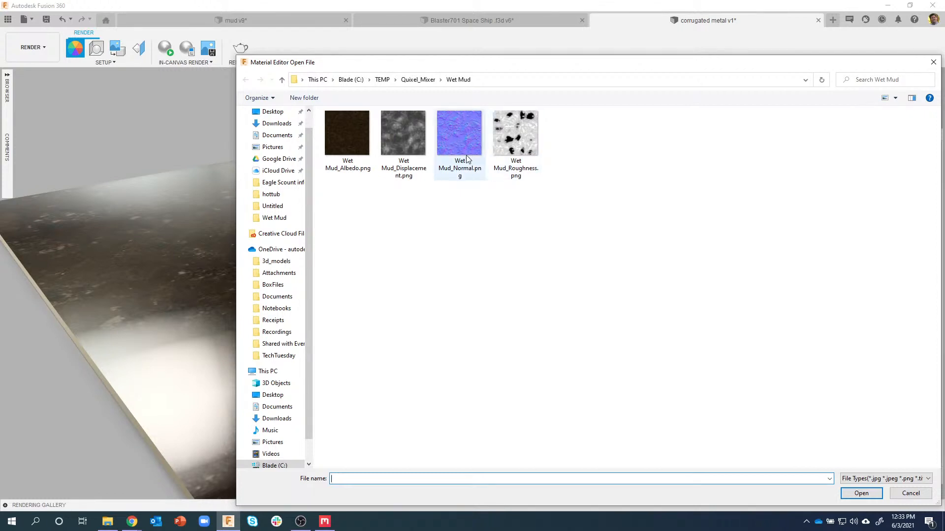
{"action": "left_click", "coordinate": [419, 80]}
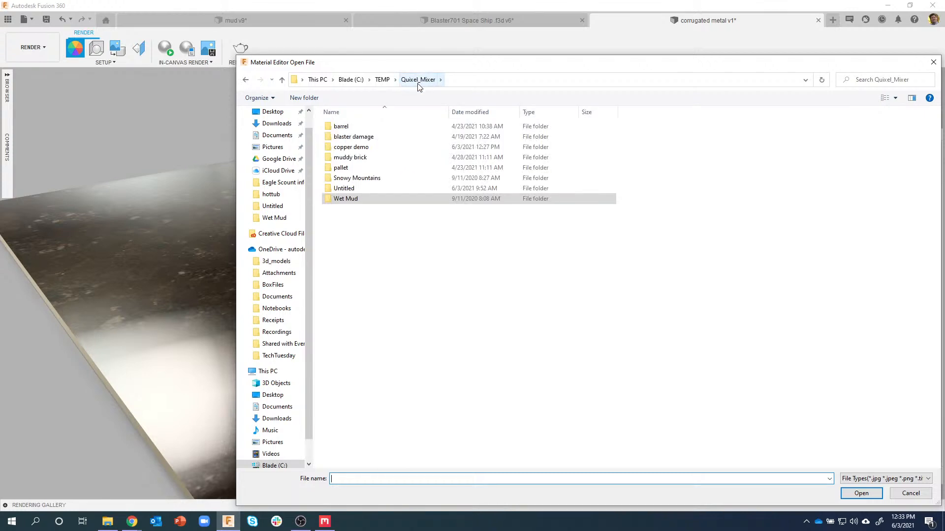
{"action": "double_click", "coordinate": [373, 158]}
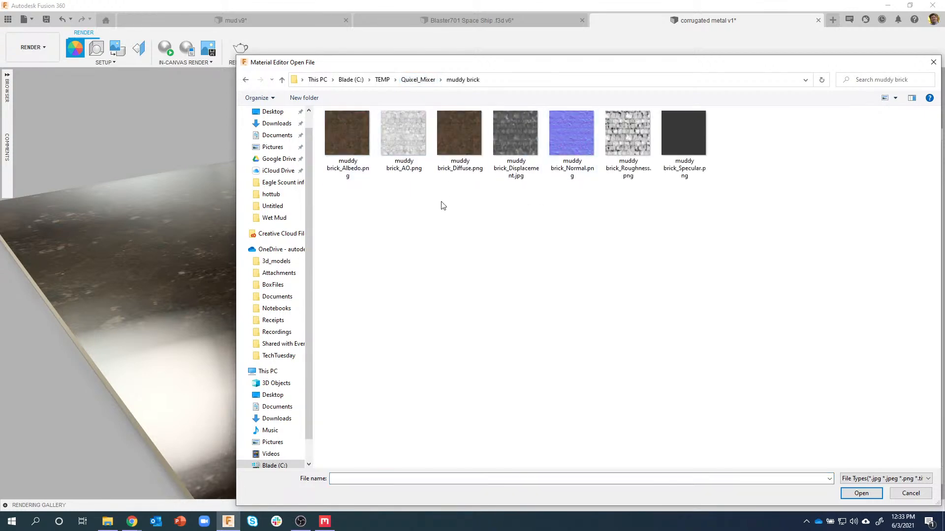
{"action": "left_click", "coordinate": [910, 494]}
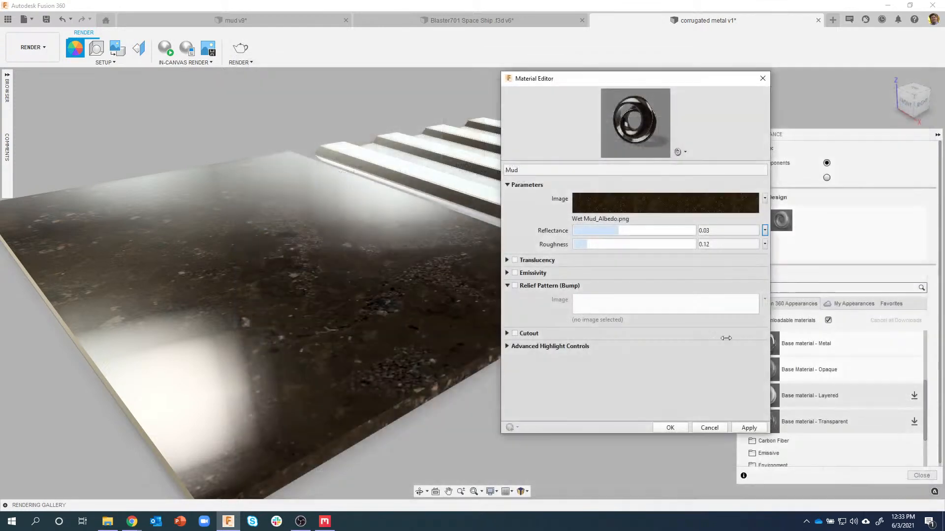
- Edit the Mud material's color image and replace its source with muddy brick_Albedo.png
{"action": "left_click", "coordinate": [765, 198]}
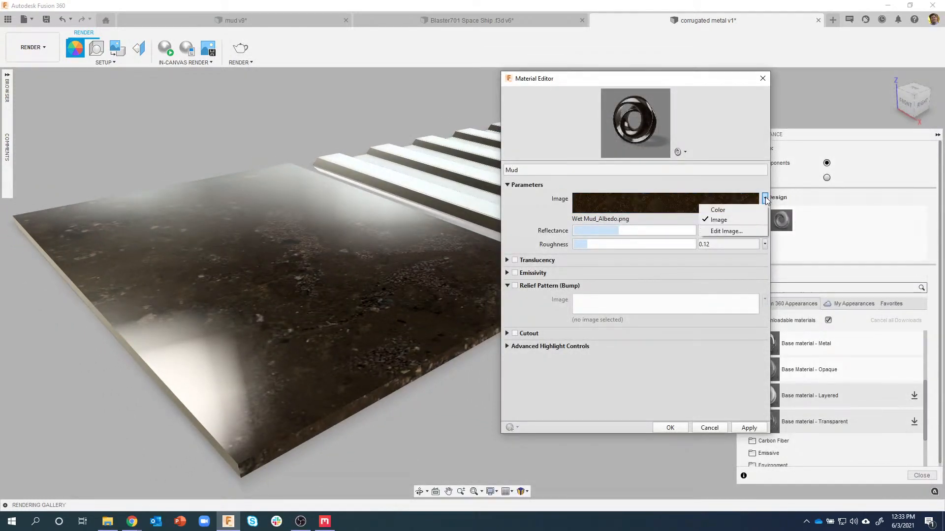
{"action": "left_click", "coordinate": [738, 231]}
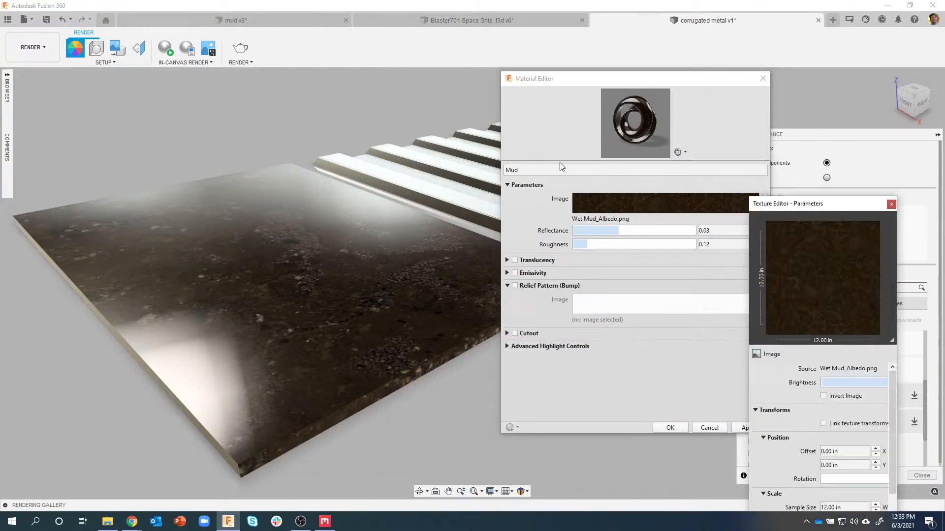
{"action": "left_click_drag", "start_coordinate": [820, 209], "coordinate": [618, 96]}
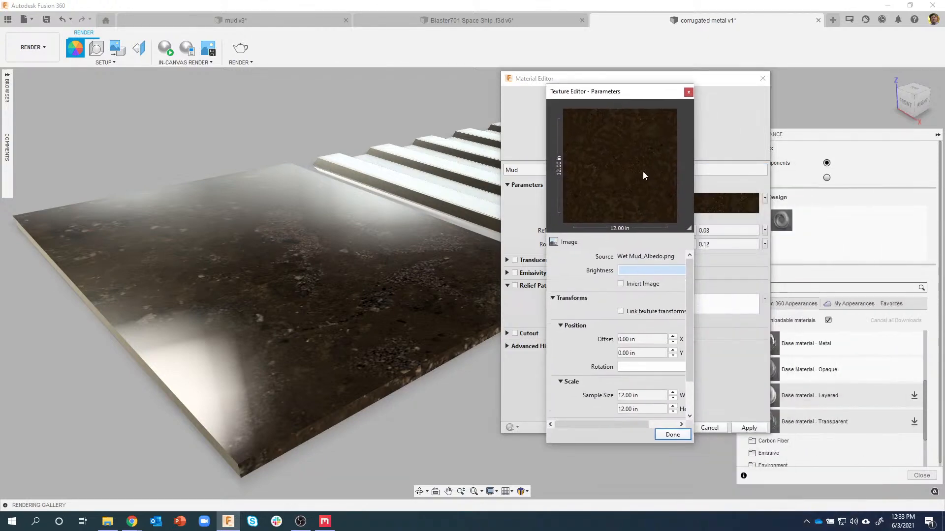
{"action": "left_click", "coordinate": [642, 255]}
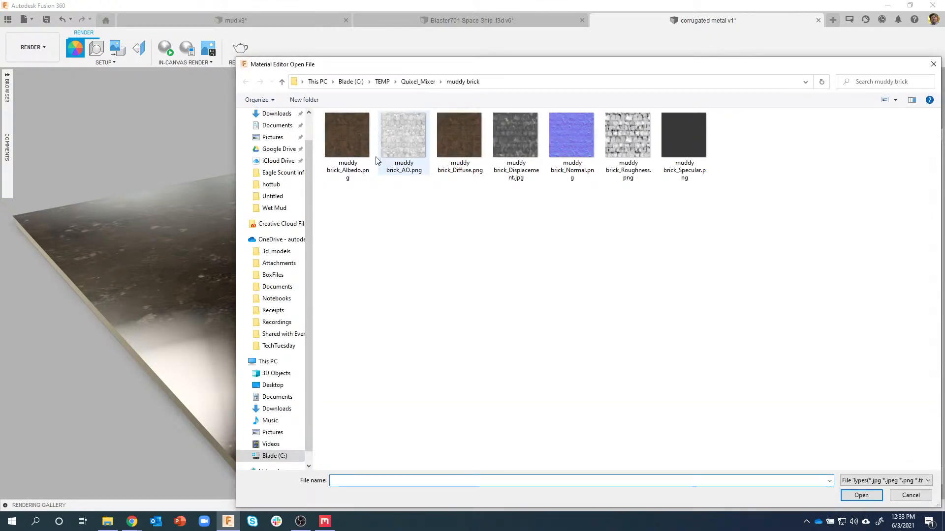
{"action": "left_click", "coordinate": [347, 143]}
{"action": "left_click", "coordinate": [862, 495]}
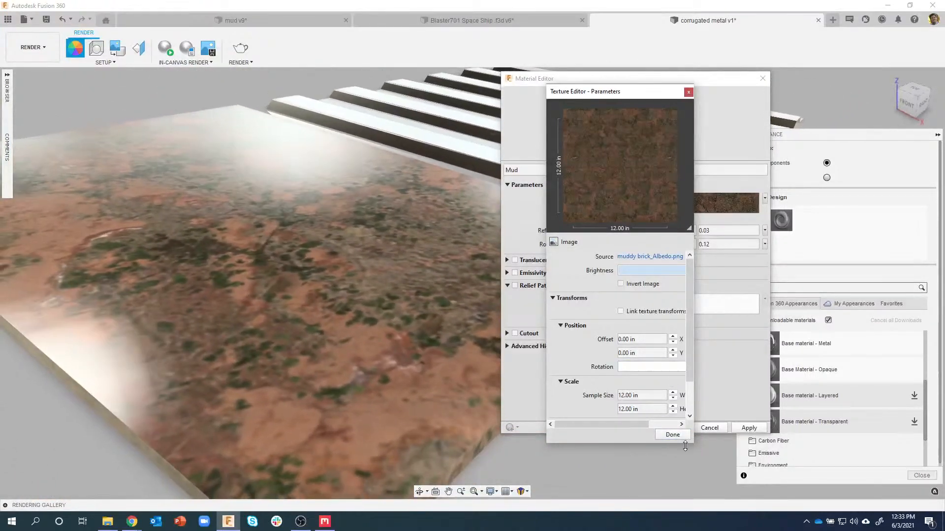
{"action": "left_click", "coordinate": [672, 435]}
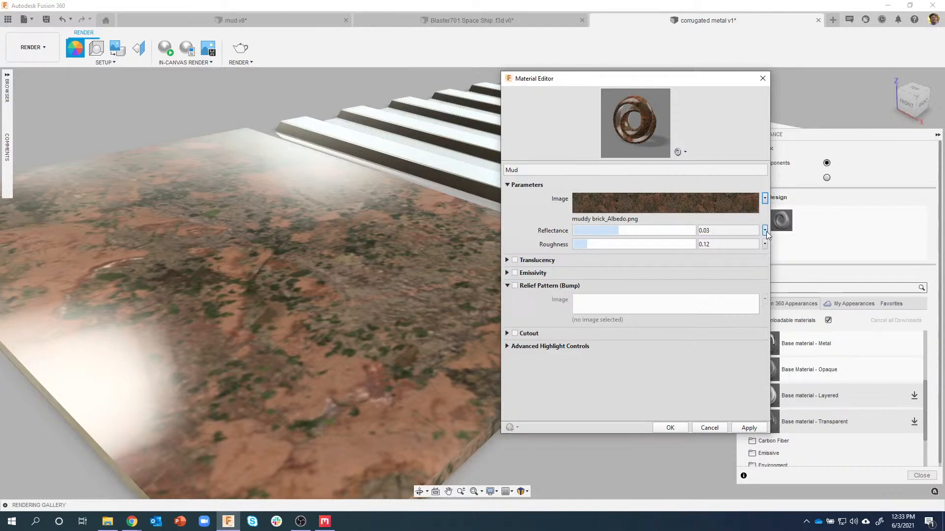
- Switch the Mud material's reflectance to an image and load muddy brick_Specular.png from the muddy brick folder
{"action": "left_click", "coordinate": [724, 232]}
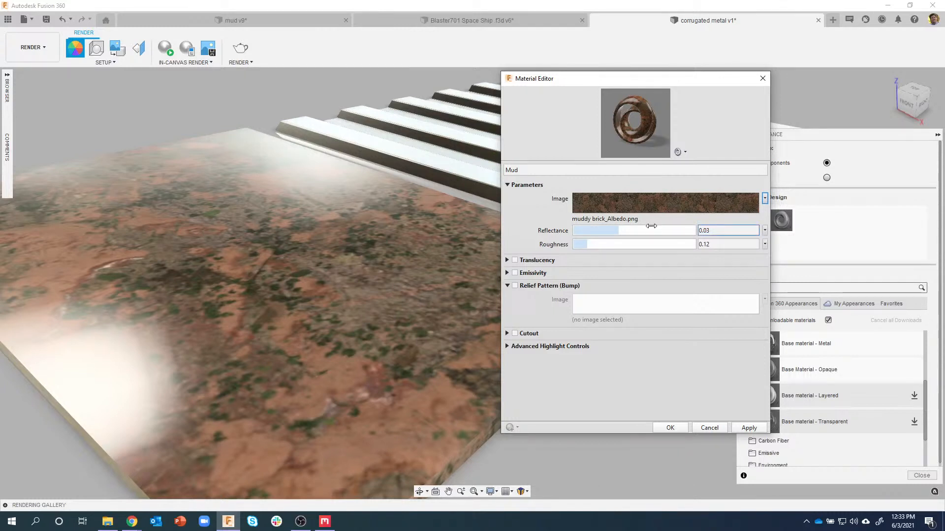
{"action": "left_click", "coordinate": [765, 231]}
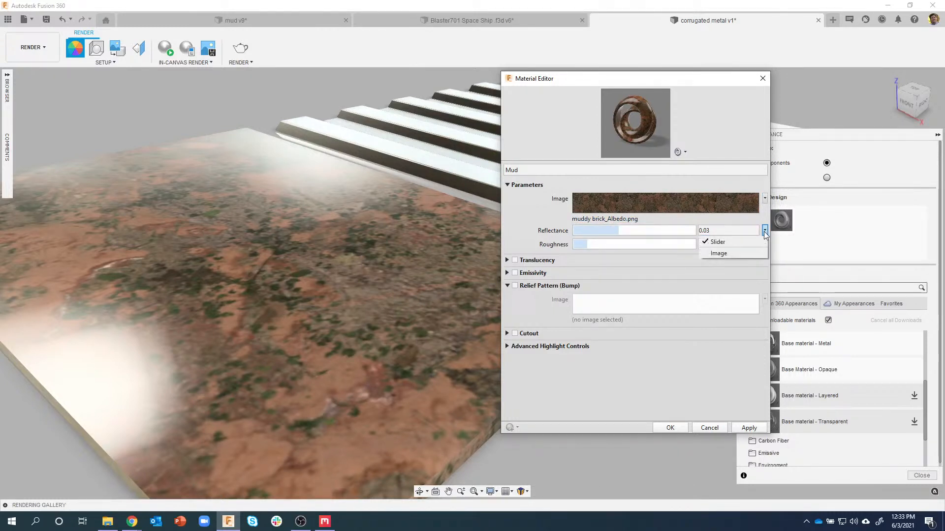
{"action": "left_click", "coordinate": [730, 253]}
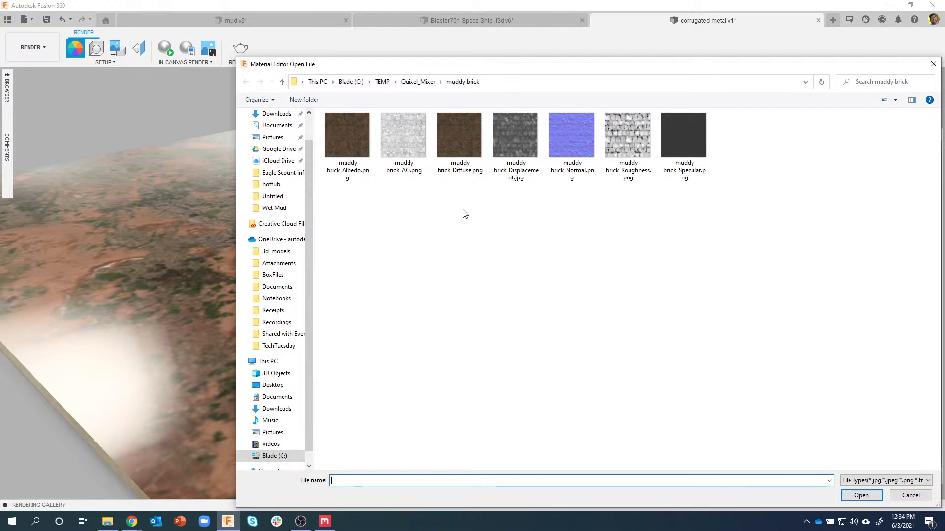
{"action": "left_click_drag", "start_coordinate": [547, 65], "coordinate": [465, 60]}
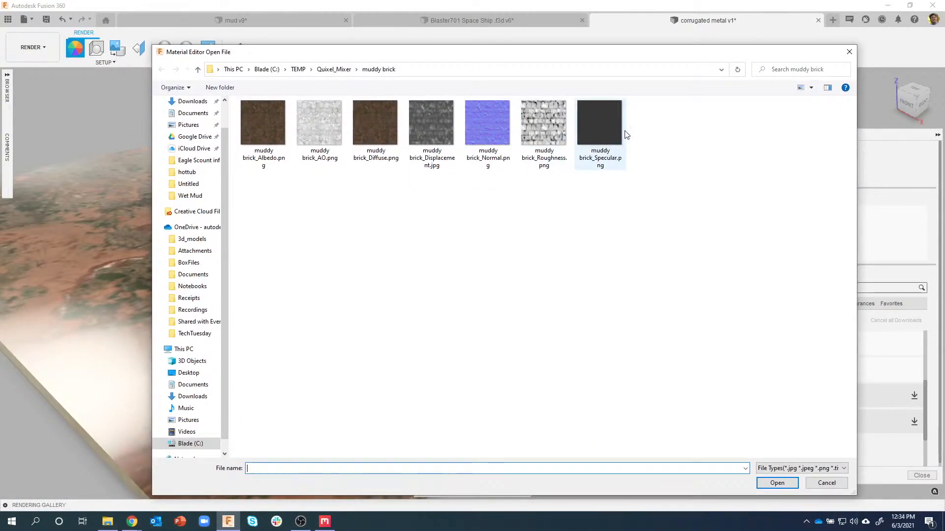
{"action": "left_click", "coordinate": [606, 130]}
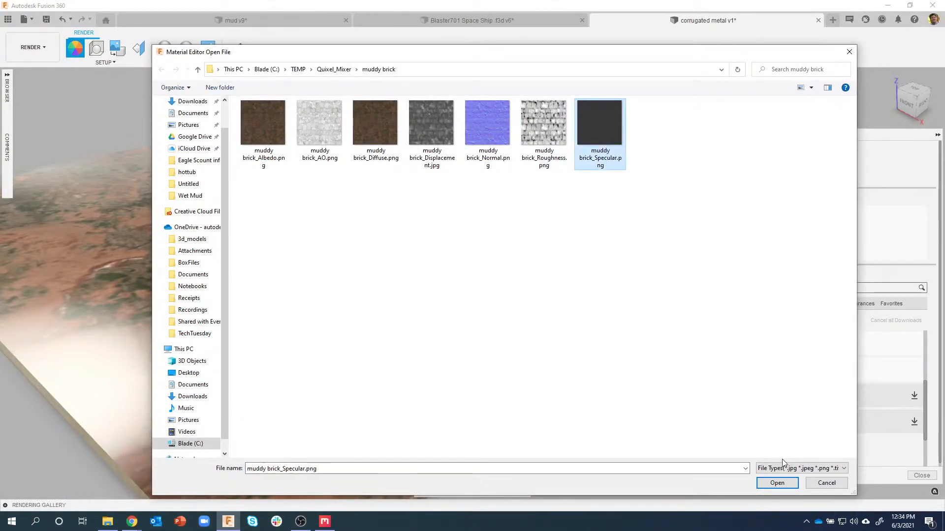
{"action": "left_click", "coordinate": [777, 484]}
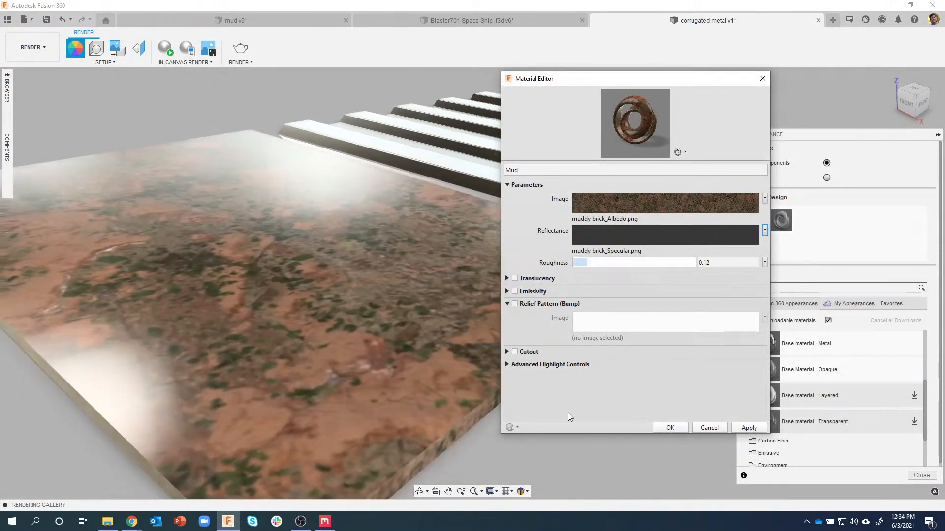
- Lower the Mud material's roughness to 0.00
{"action": "middle_click_drag", "start_coordinate": [374, 256], "coordinate": [302, 81], "text": "shift"}
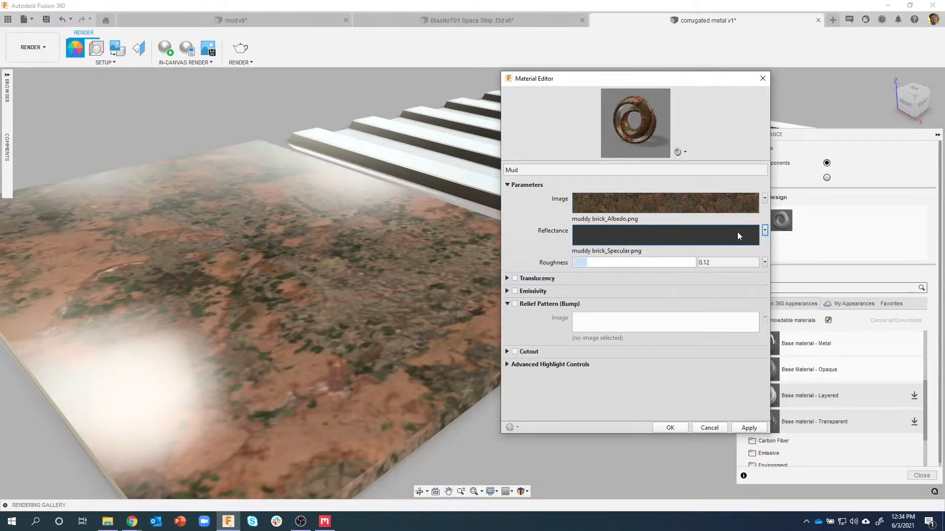
{"action": "mouse_move", "coordinate": [689, 233]}
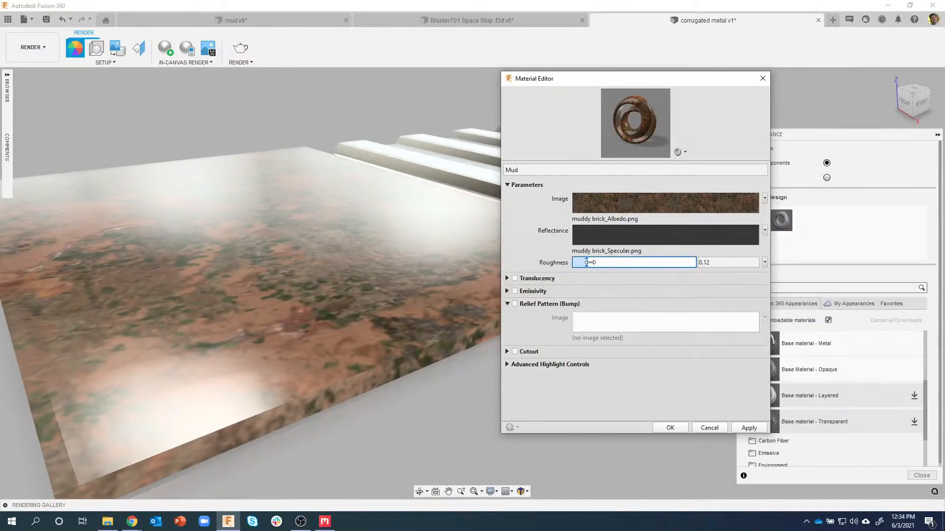
{"action": "mouse_move", "coordinate": [590, 262]}
{"action": "left_mouse_down"}
{"action": "mouse_move", "coordinate": [630, 261]}
{"action": "mouse_move", "coordinate": [575, 261]}
{"action": "left_mouse_up"}
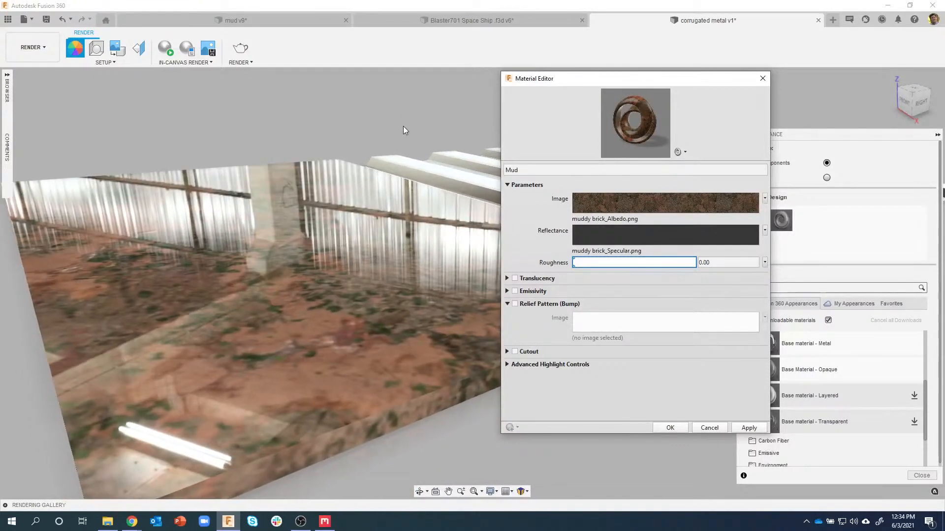
- Try roughness values of 0.19 and 0.66 on the Mud material
{"action": "left_click_drag", "start_coordinate": [588, 263], "coordinate": [601, 261]}
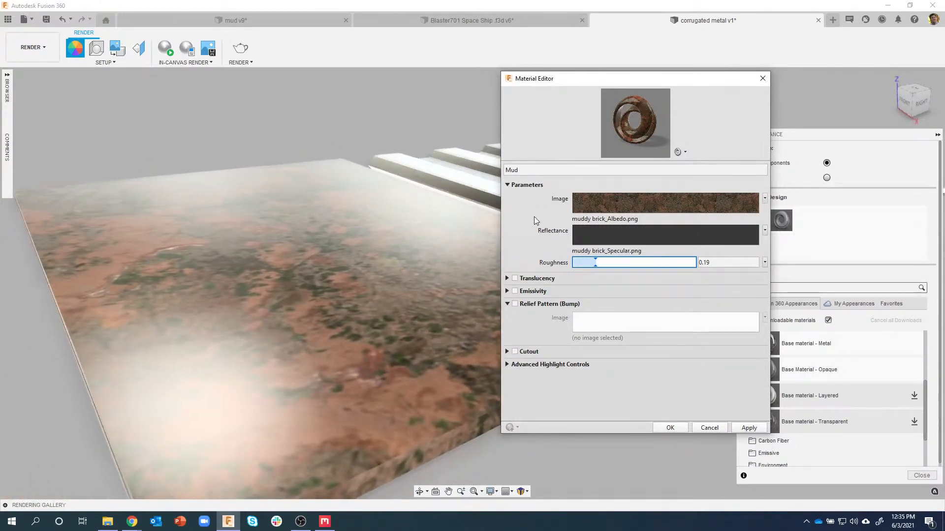
{"action": "left_click_drag", "start_coordinate": [600, 265], "coordinate": [653, 263]}
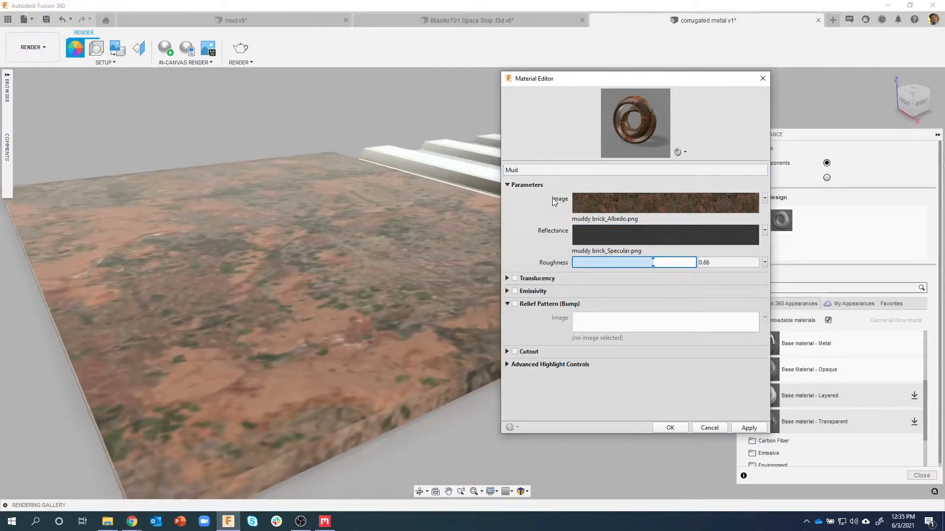
- Switch the Mud material's roughness to an image and load muddy brick_Roughness.png from the muddy brick folder
{"action": "left_click", "coordinate": [764, 263]}
{"action": "left_click", "coordinate": [744, 284]}
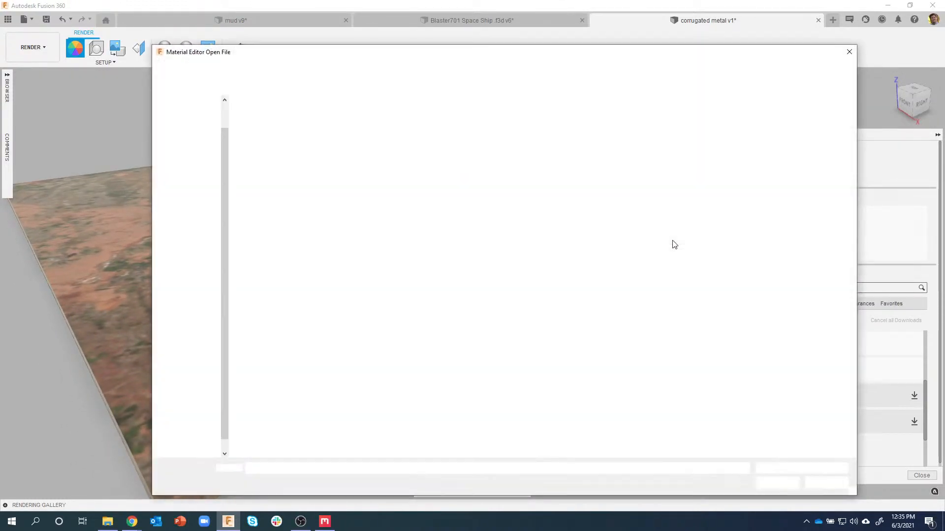
{"action": "mouse_move", "coordinate": [565, 62]}
{"action": "left_mouse_down"}
{"action": "mouse_move", "coordinate": [560, 357]}
{"action": "mouse_move", "coordinate": [555, 62]}
{"action": "left_mouse_up"}
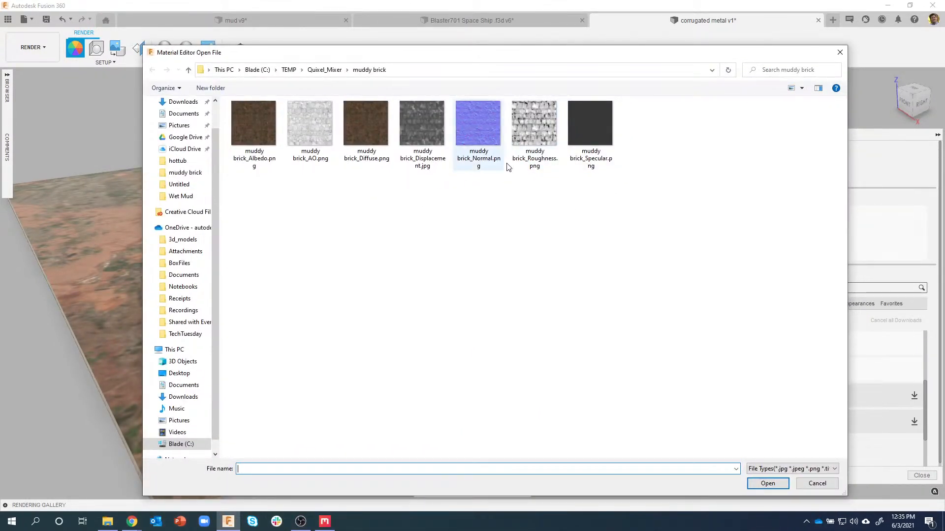
{"action": "left_click", "coordinate": [527, 136]}
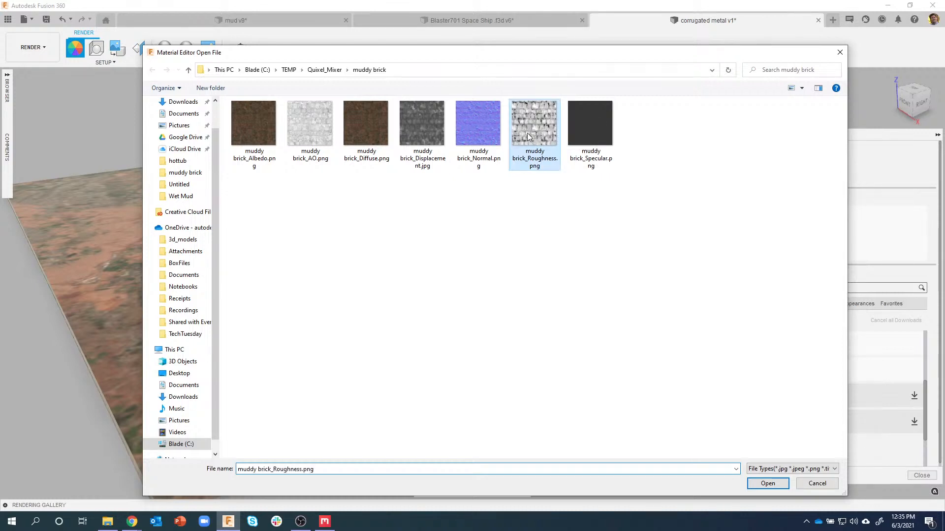
{"action": "left_click", "coordinate": [768, 483]}
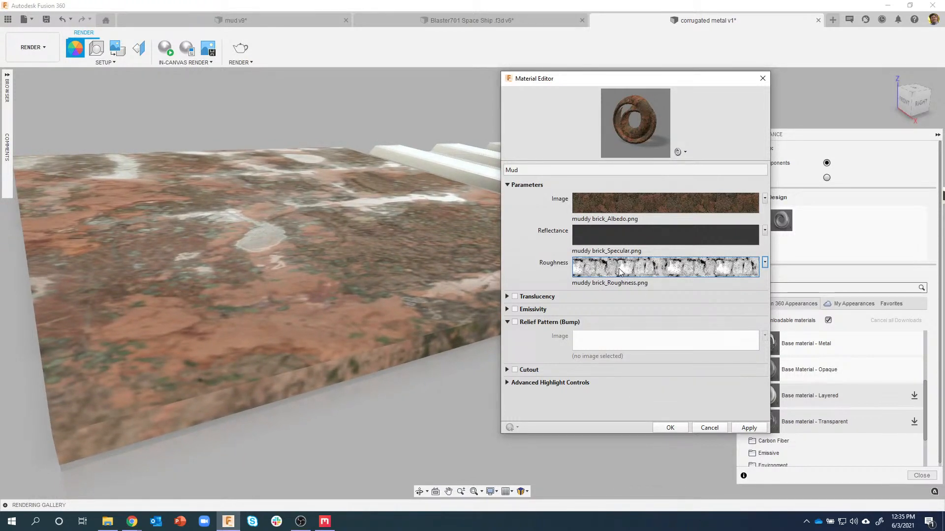
{"action": "mouse_move", "coordinate": [619, 270]}
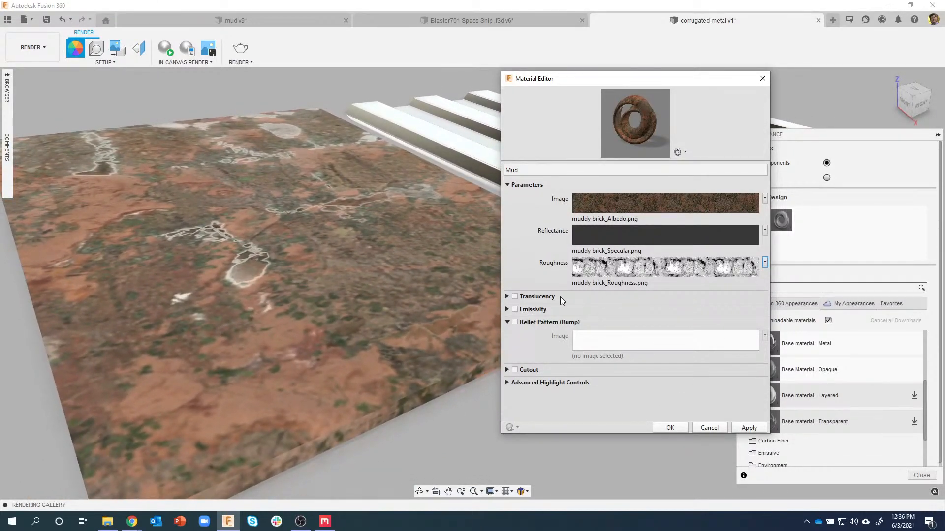
{"action": "left_click", "coordinate": [533, 309]}
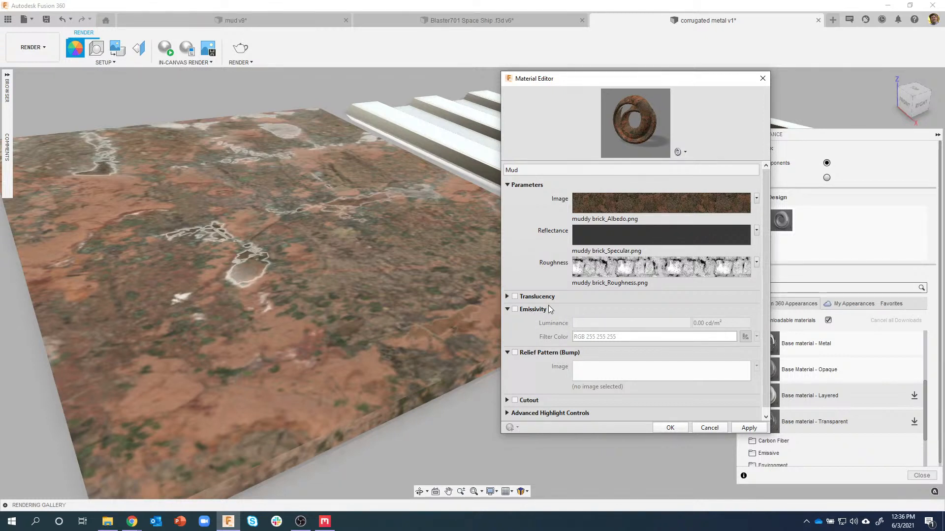
{"action": "left_click", "coordinate": [506, 309]}
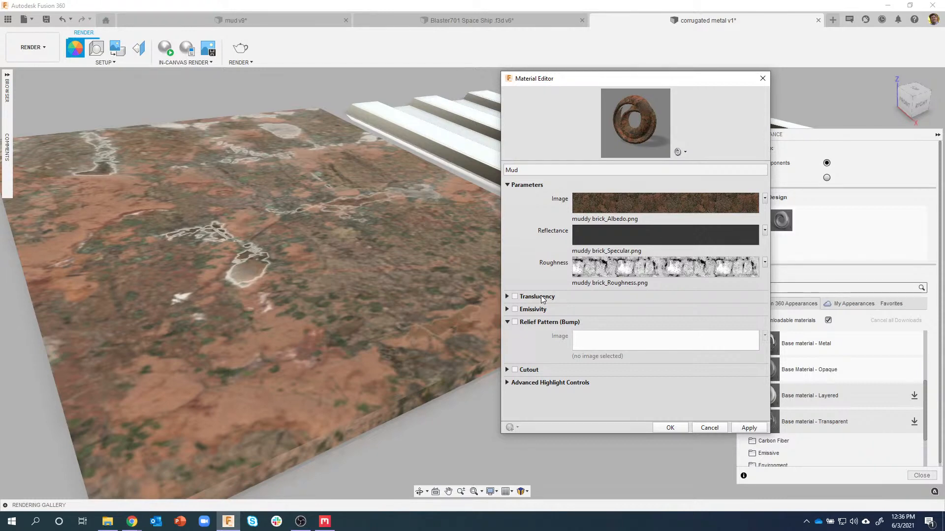
- Enable the Mud material's relief pattern and load muddy brick_Normal.png as its bump image
{"action": "left_click", "coordinate": [516, 322]}
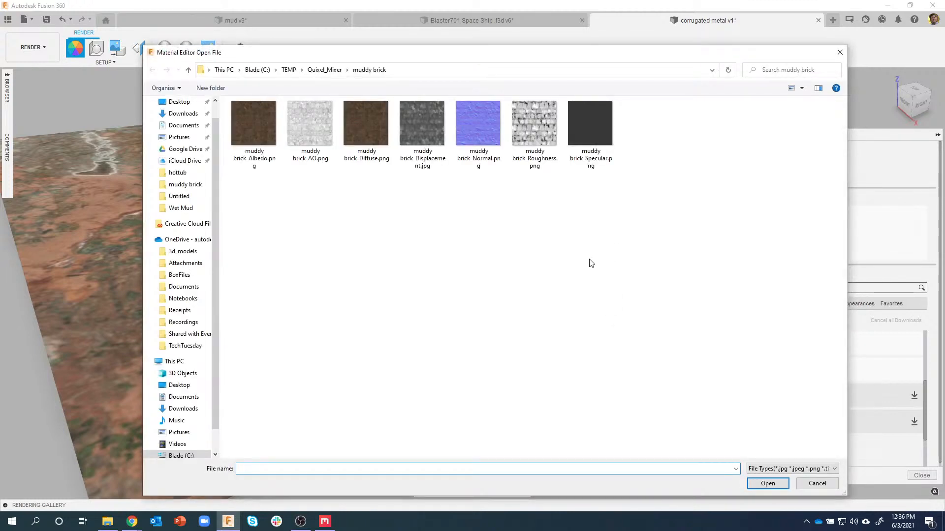
{"action": "left_click", "coordinate": [479, 123]}
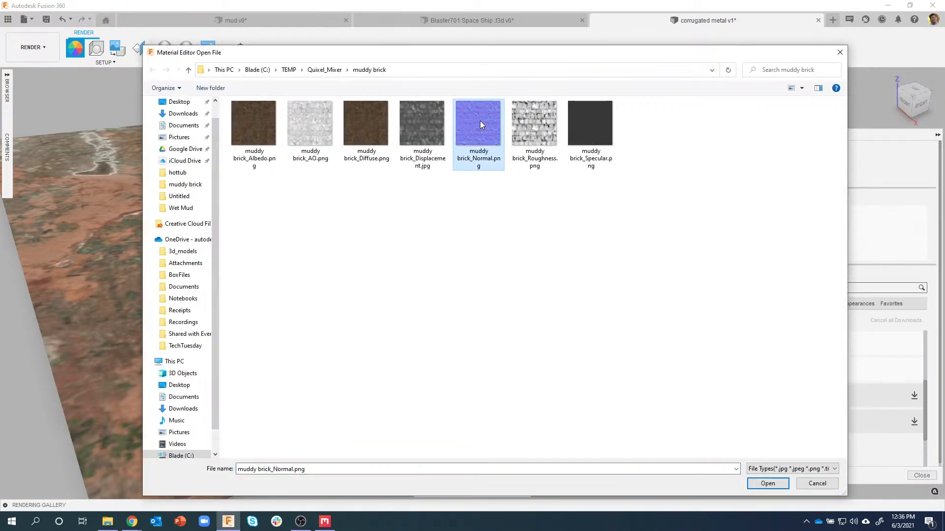
{"action": "left_click", "coordinate": [432, 122]}
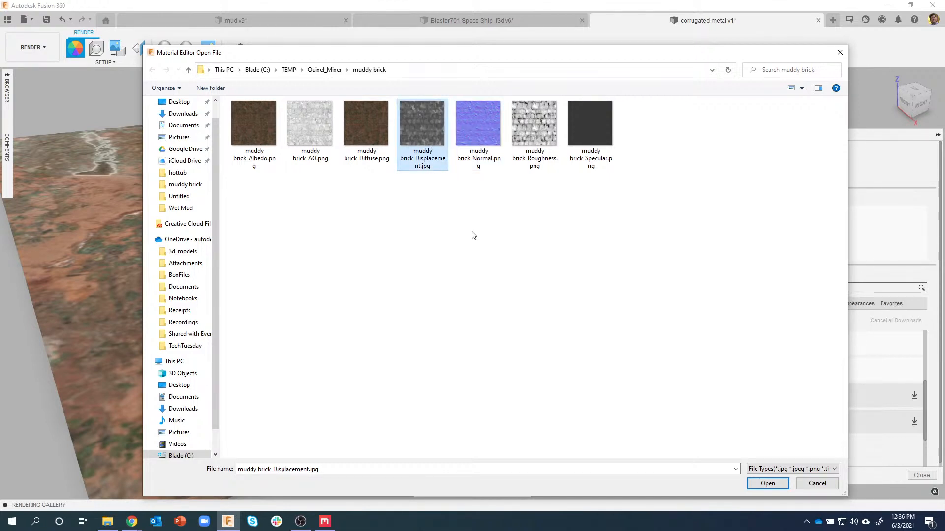
{"action": "left_click", "coordinate": [488, 142]}
{"action": "left_click", "coordinate": [762, 483]}
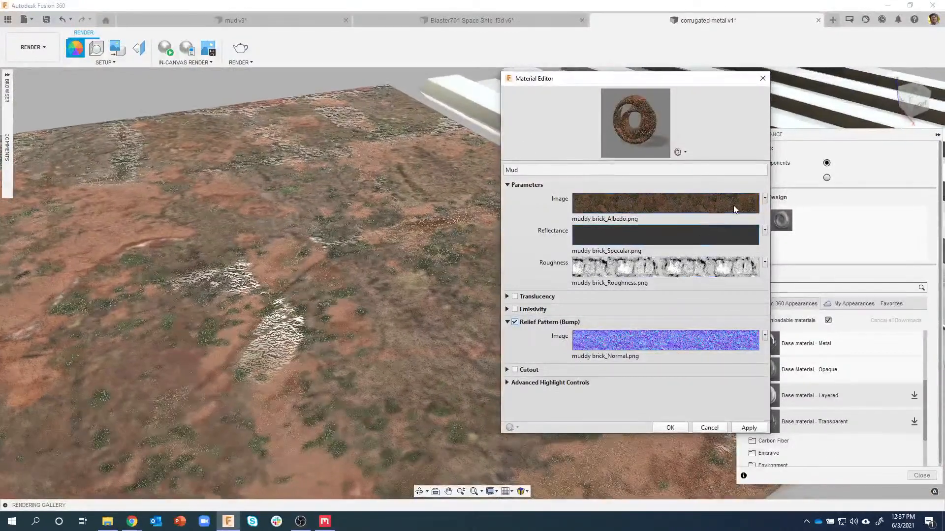
- Check the sample sizes of the Mud material's color image and roughness image in the texture editor
{"action": "left_click", "coordinate": [765, 199]}
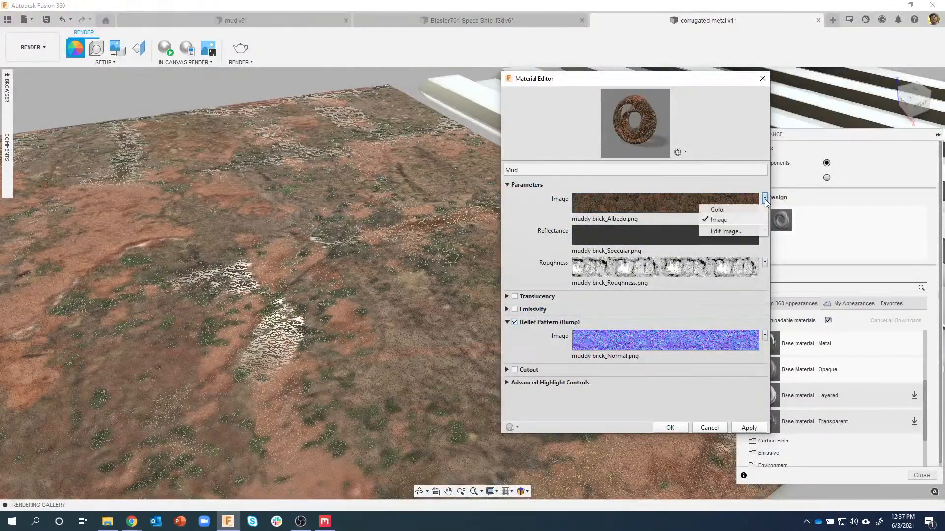
{"action": "left_click", "coordinate": [730, 231]}
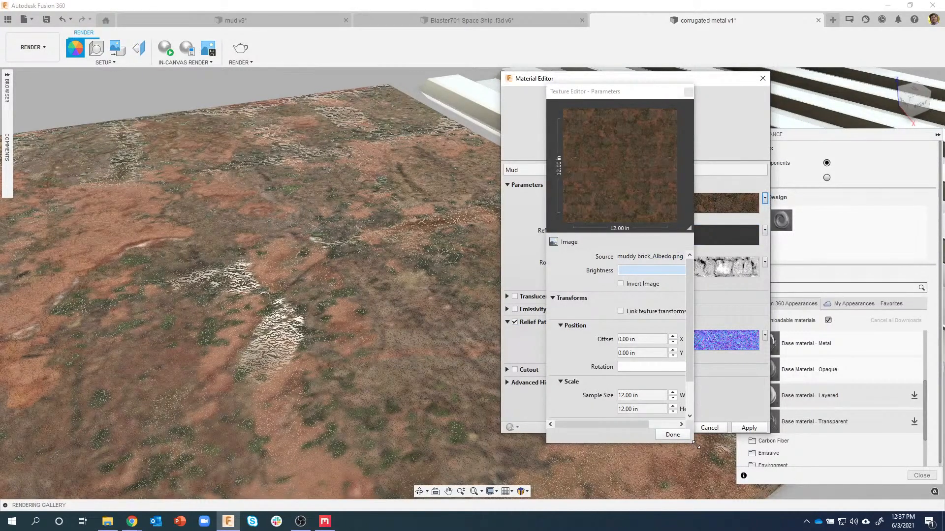
{"action": "left_click_drag", "start_coordinate": [696, 445], "coordinate": [752, 477]}
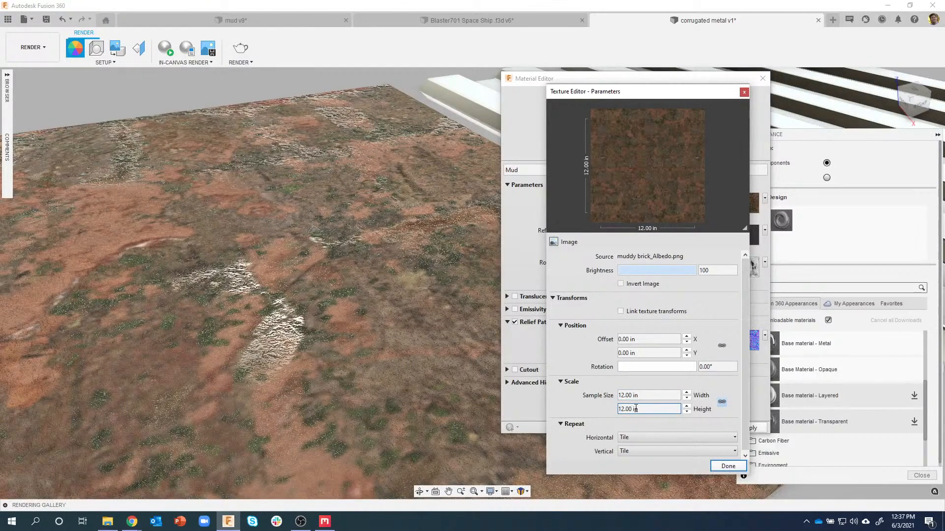
{"action": "left_click", "coordinate": [728, 466]}
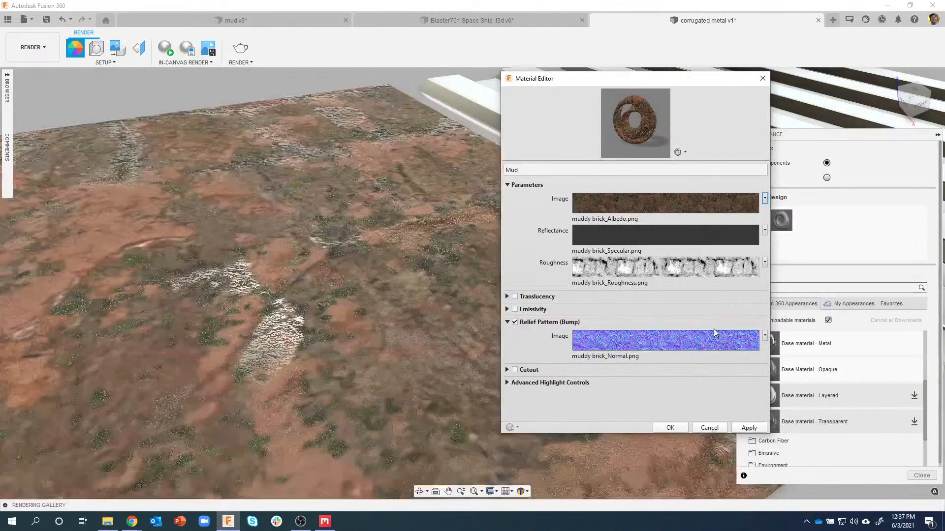
{"action": "left_click", "coordinate": [763, 264]}
{"action": "left_click", "coordinate": [730, 297]}
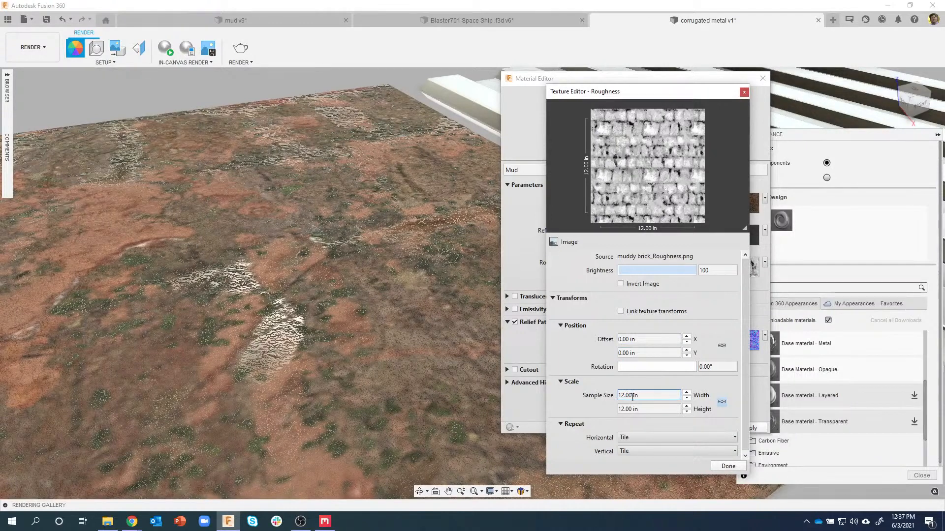
{"action": "left_click", "coordinate": [728, 466]}
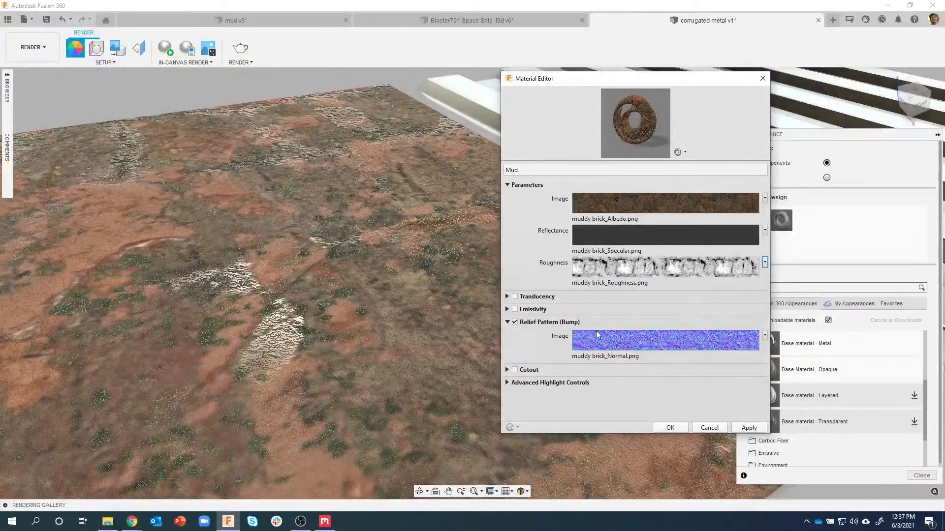
- Edit the relief pattern image and set its linked sample width and height to 12 in
{"action": "left_click", "coordinate": [765, 336]}
{"action": "left_click", "coordinate": [735, 359]}
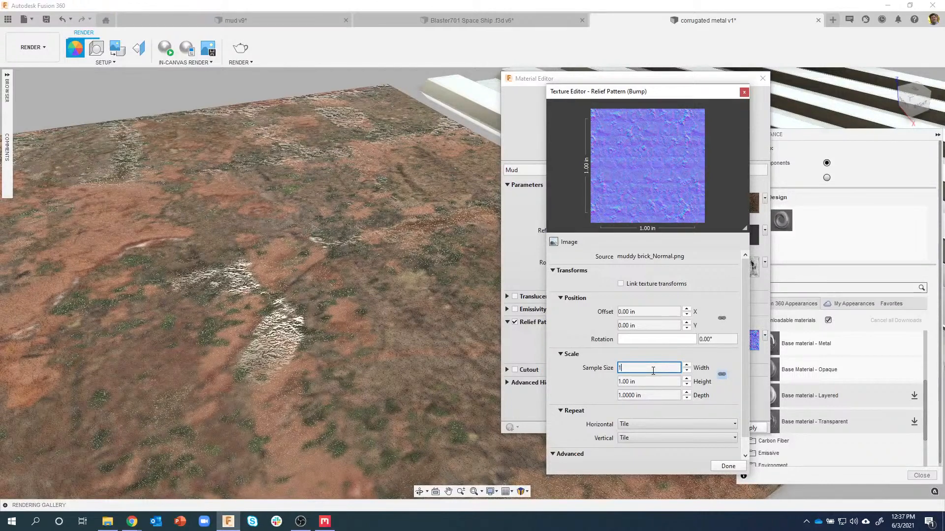
{"action": "key", "text": "Tab"}
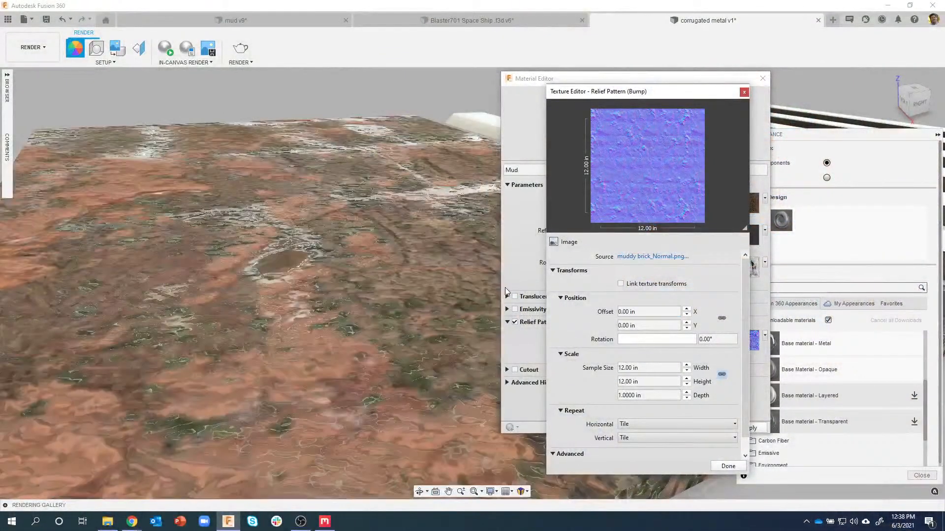
- Try relief pattern depths of 0.1 in and 0.01 in on the Mud material
{"action": "scroll", "coordinate": [362, 304], "scroll_direction": "up", "scroll_amount": 4}
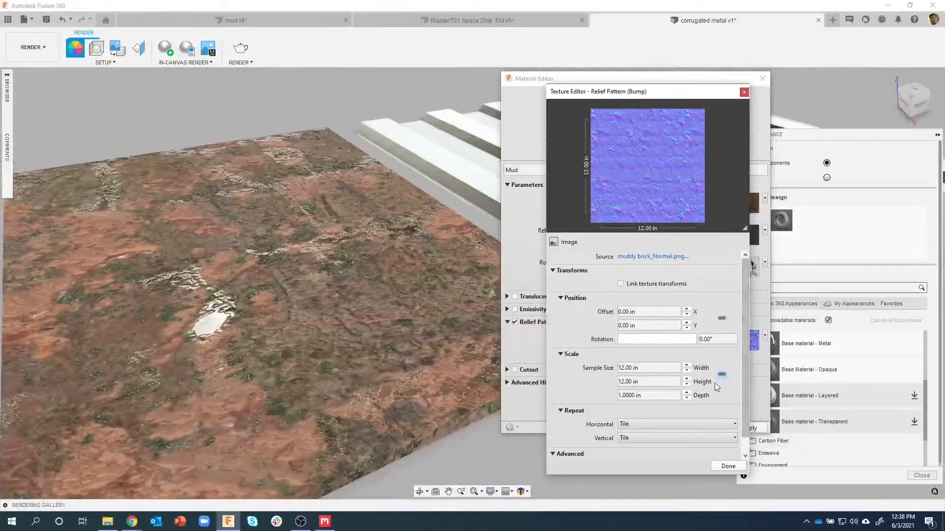
{"action": "left_click", "coordinate": [657, 396]}
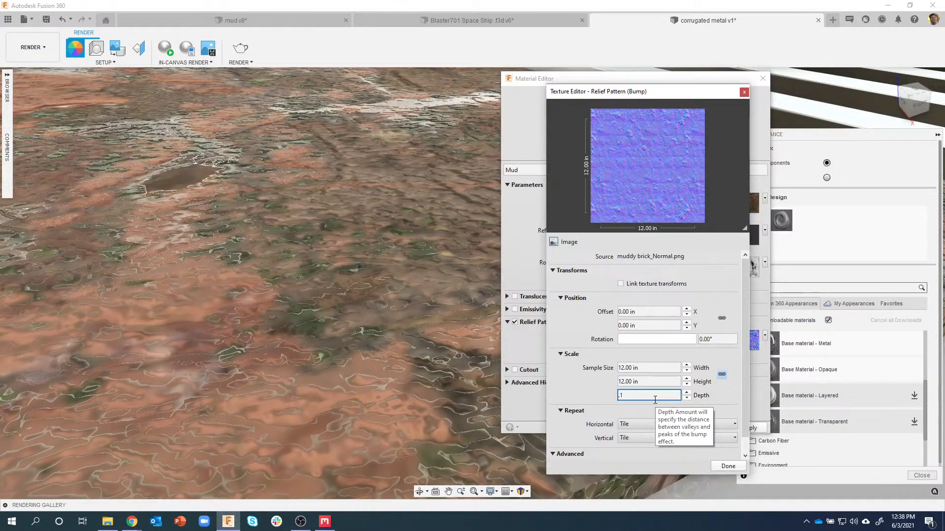
{"action": "left_click", "coordinate": [655, 385]}
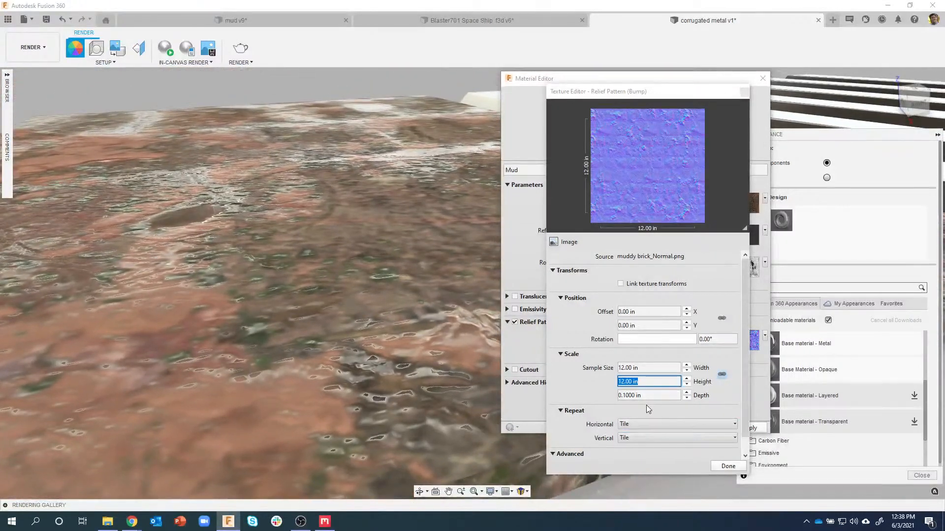
{"action": "left_click", "coordinate": [655, 396]}
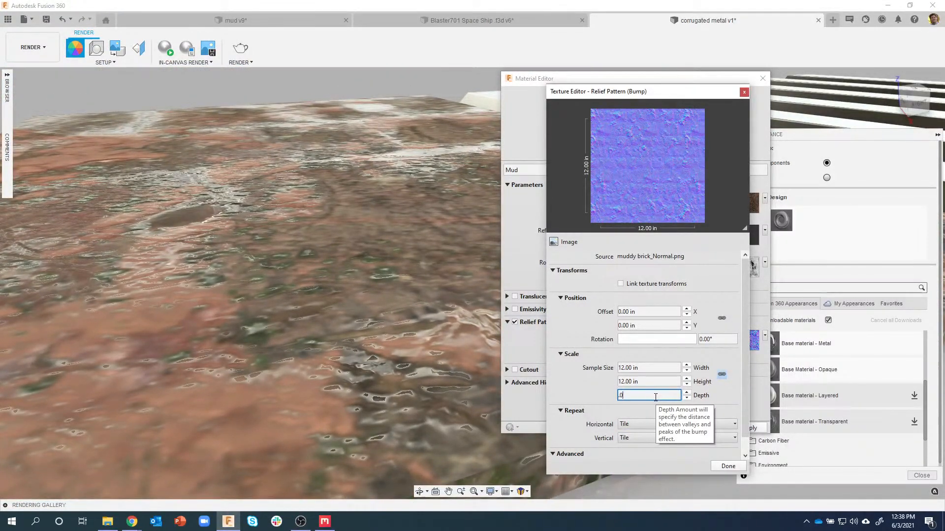
{"action": "type", "text": ".01"}
{"action": "left_click", "coordinate": [646, 382]}
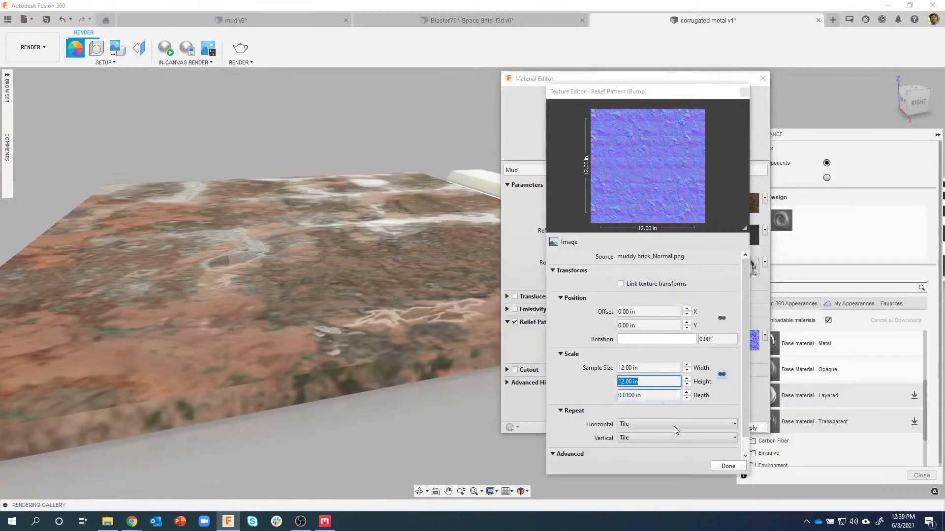
- Set the relief pattern's depth to 0.05 in, finish the texture edit and close the material editor
{"action": "left_click", "coordinate": [656, 397]}
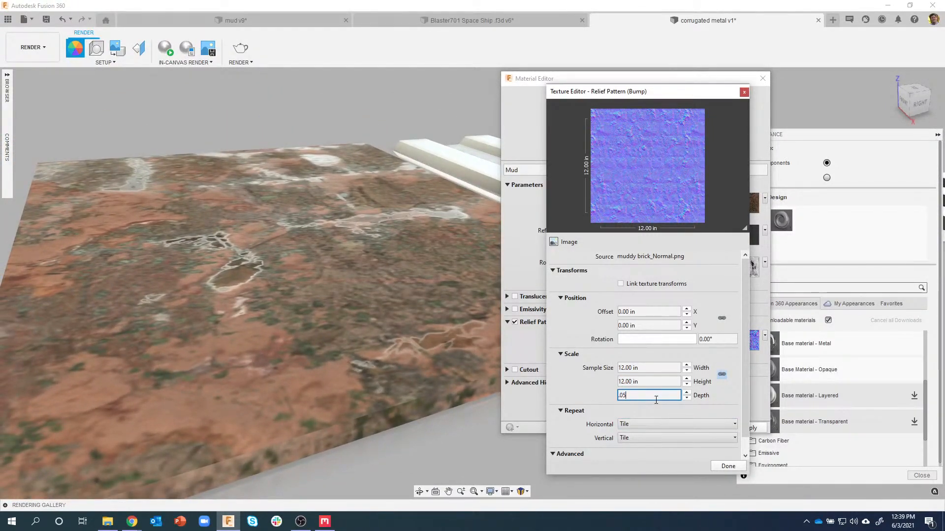
{"action": "type", "text": ".05"}
{"action": "left_click", "coordinate": [659, 384]}
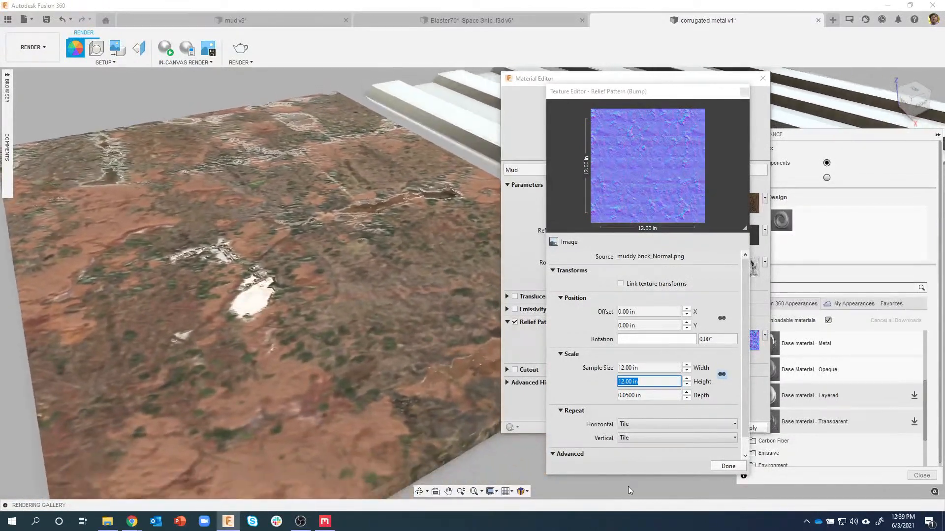
{"action": "left_click", "coordinate": [737, 468]}
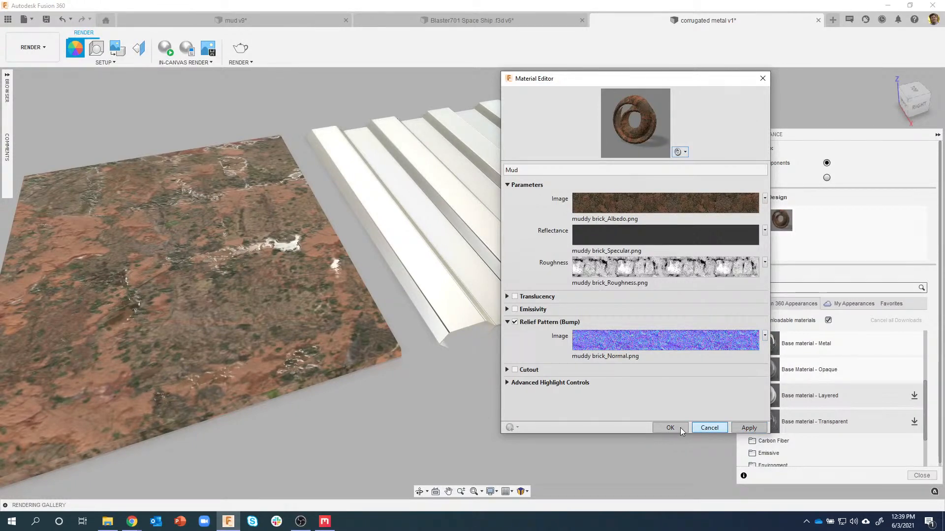
{"action": "left_click", "coordinate": [762, 79]}
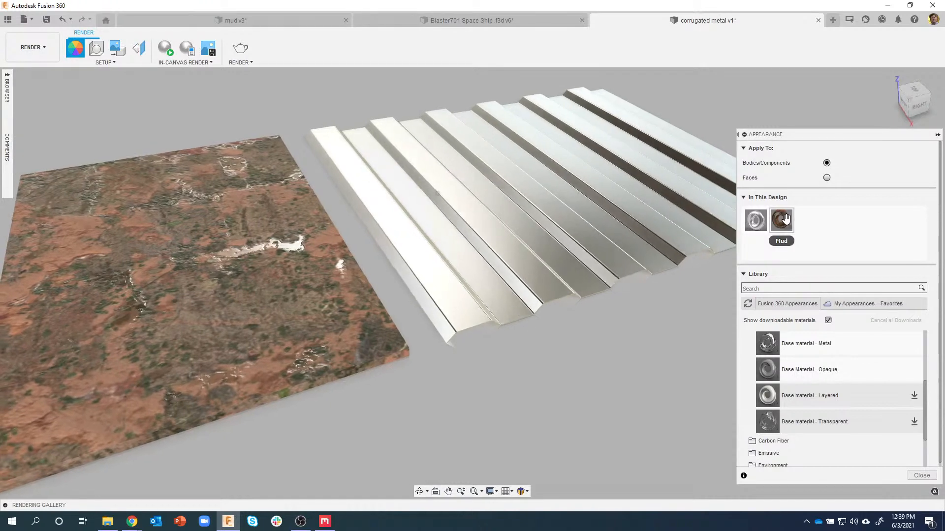
- Apply the Mud appearance to the corrugated metal sheet and reduce the appearance's scale to 40
{"action": "left_click_drag", "start_coordinate": [786, 219], "coordinate": [620, 264]}
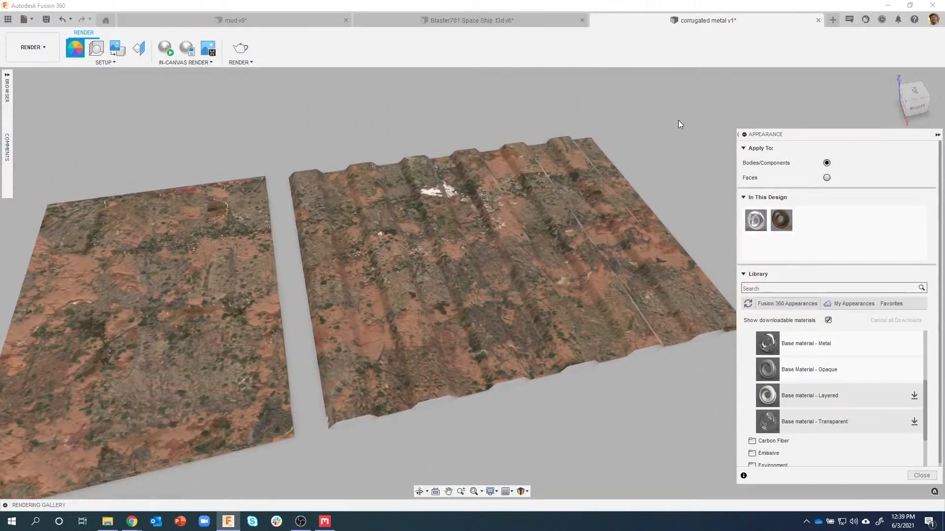
{"action": "right_click", "coordinate": [781, 222]}
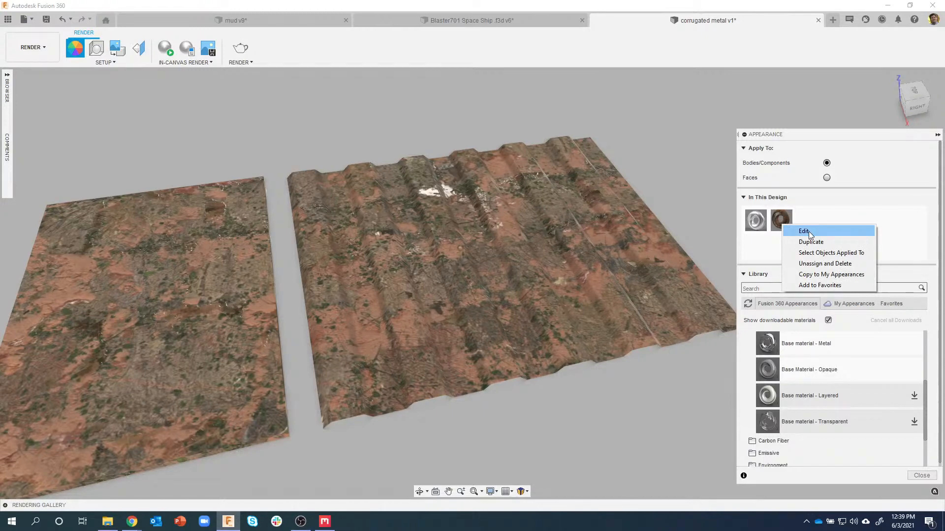
{"action": "left_click", "coordinate": [802, 231]}
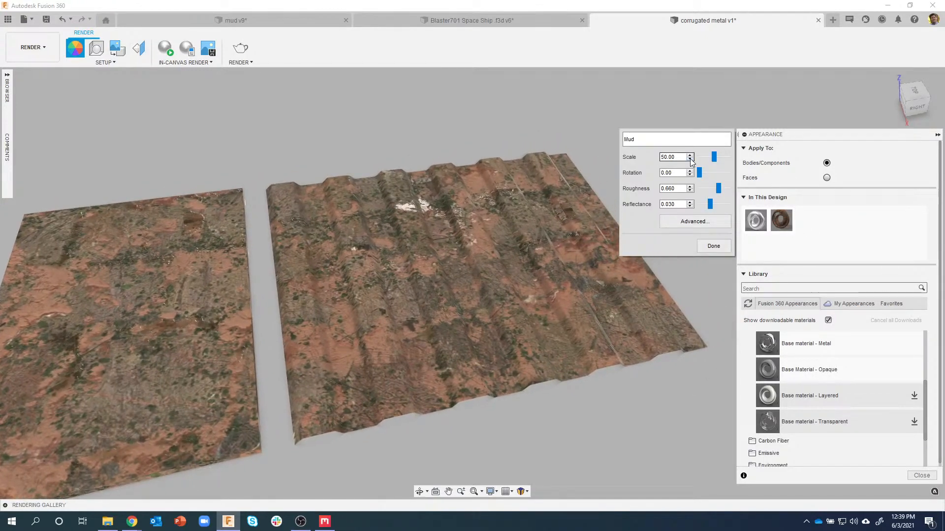
{"action": "left_click", "coordinate": [690, 159]}
{"action": "left_click", "coordinate": [690, 159]}
{"action": "left_click", "coordinate": [690, 159]}
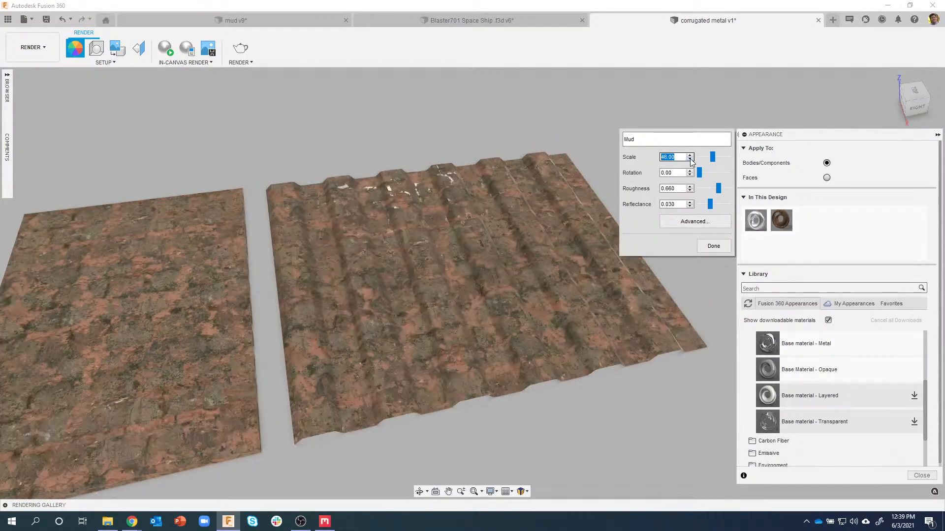
{"action": "left_click", "coordinate": [690, 159]}
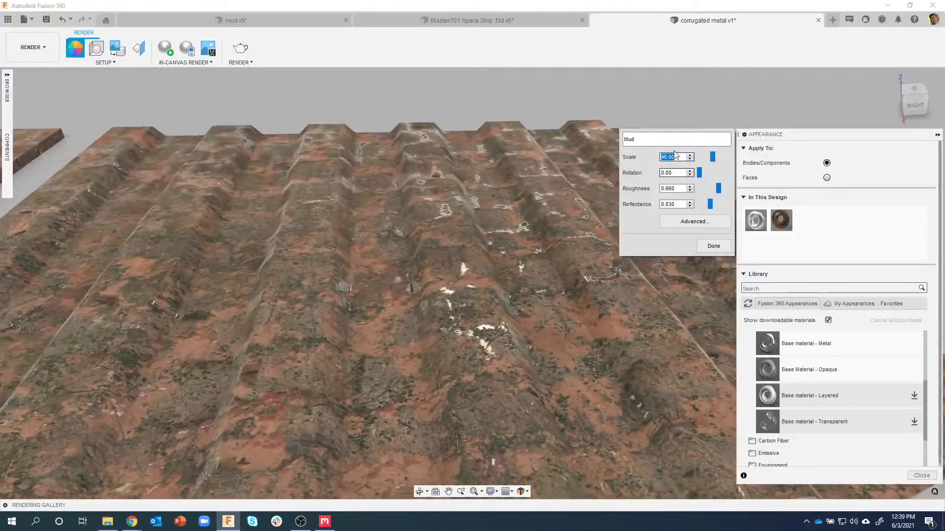
- Try larger scales for the Mud appearance on the corrugated sheet, going up to 62
{"action": "left_click", "coordinate": [691, 156]}
{"action": "left_click", "coordinate": [691, 155]}
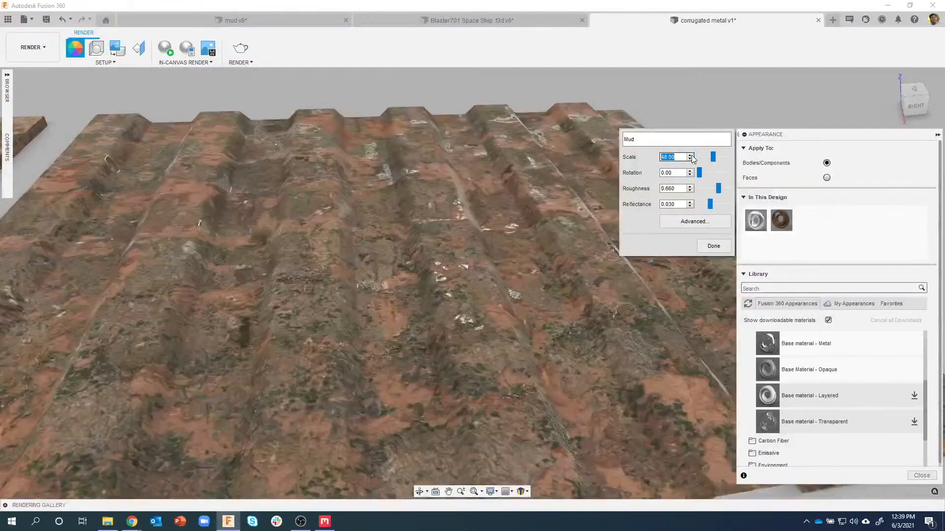
{"action": "left_click", "coordinate": [690, 156]}
{"action": "left_click", "coordinate": [691, 156]}
{"action": "left_click", "coordinate": [691, 156]}
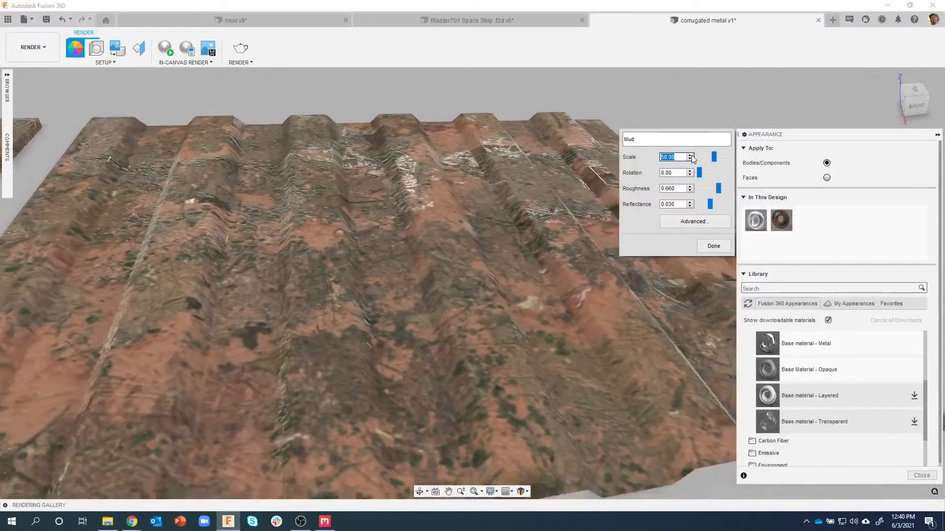
{"action": "left_click", "coordinate": [691, 155]}
{"action": "left_click", "coordinate": [691, 156]}
{"action": "left_click", "coordinate": [691, 155]}
{"action": "left_click", "coordinate": [691, 156]}
{"action": "left_click", "coordinate": [691, 155]}
{"action": "left_click", "coordinate": [691, 155]}
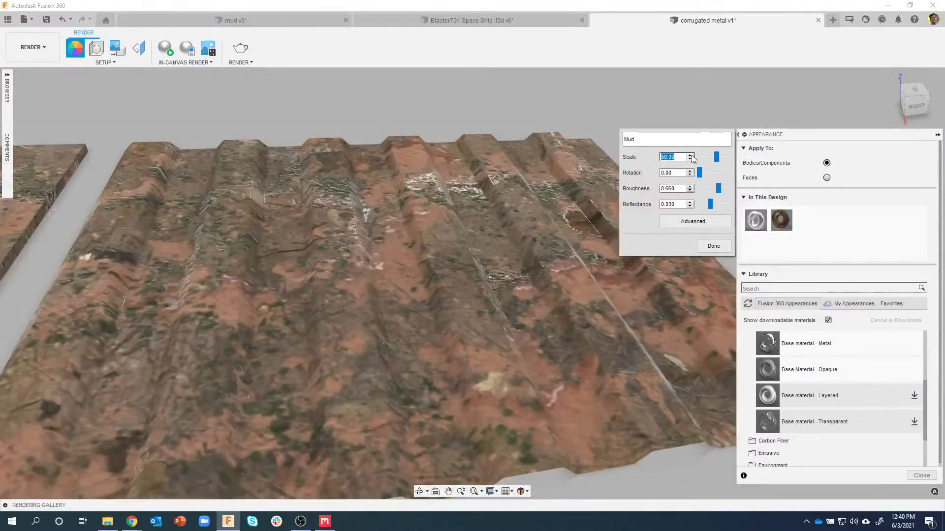
{"action": "left_click", "coordinate": [691, 156]}
{"action": "left_click", "coordinate": [691, 155]}
{"action": "left_click", "coordinate": [691, 156]}
{"action": "double_click", "coordinate": [691, 155]}
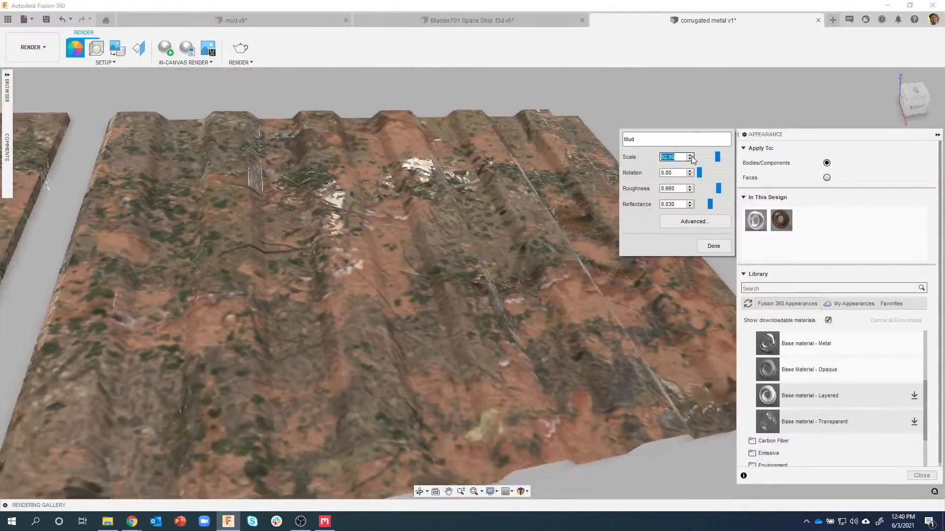
- Bring the Mud appearance's scale down to 50 and finish editing the appearance
{"action": "left_click", "coordinate": [691, 158]}
{"action": "left_click", "coordinate": [690, 160]}
{"action": "left_click", "coordinate": [691, 159]}
{"action": "left_click", "coordinate": [690, 160]}
{"action": "left_click", "coordinate": [691, 159]}
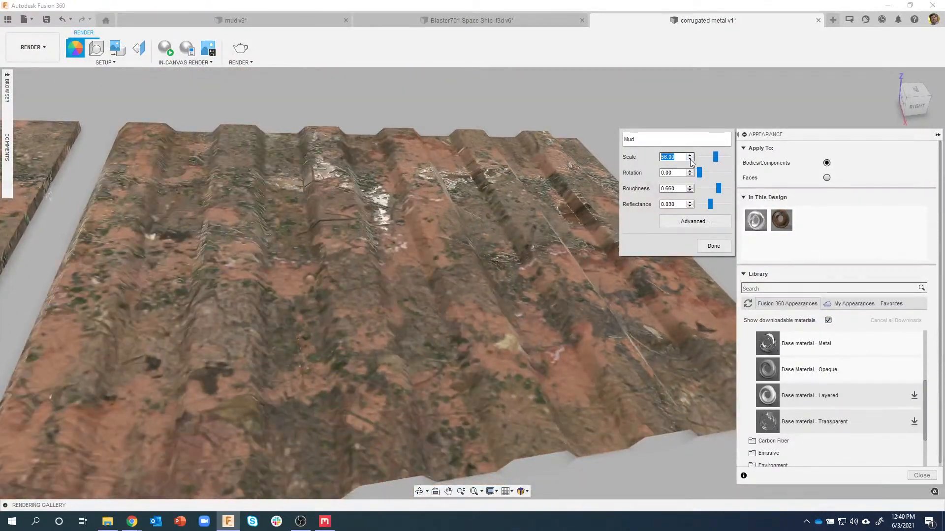
{"action": "left_click", "coordinate": [691, 160]}
{"action": "left_click", "coordinate": [691, 159]}
{"action": "left_click", "coordinate": [691, 159]}
{"action": "left_click", "coordinate": [691, 159]}
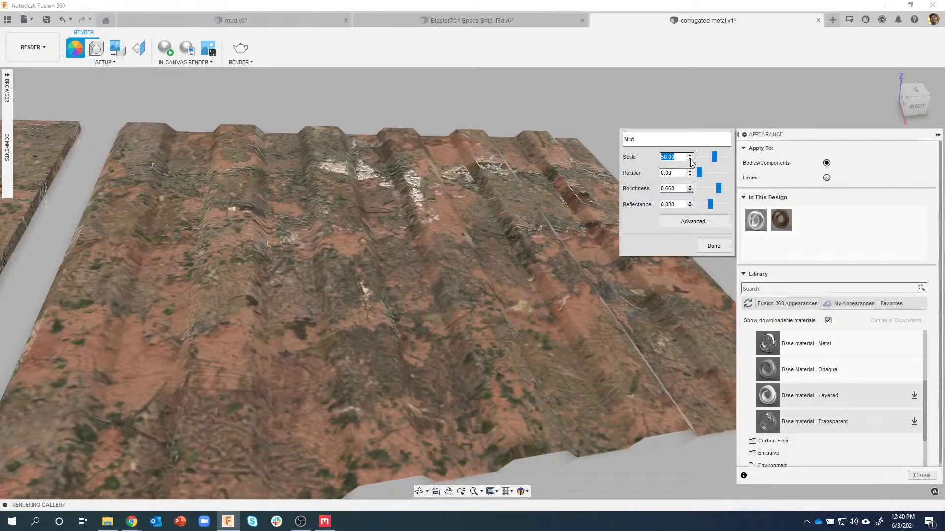
{"action": "left_click", "coordinate": [691, 159]}
{"action": "left_click", "coordinate": [691, 160]}
{"action": "left_click", "coordinate": [691, 160]}
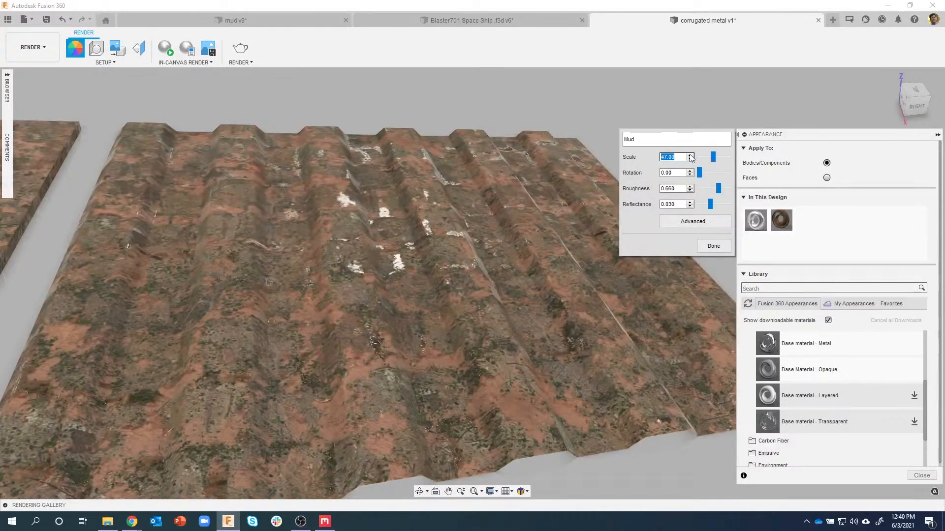
{"action": "left_click", "coordinate": [690, 155]}
{"action": "left_click", "coordinate": [690, 155]}
{"action": "left_click", "coordinate": [690, 155]}
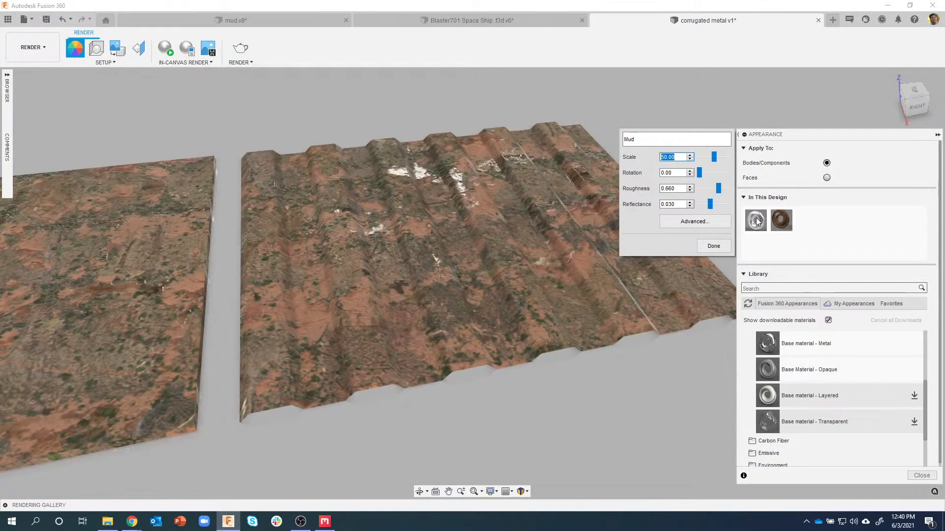
{"action": "left_click", "coordinate": [713, 246]}
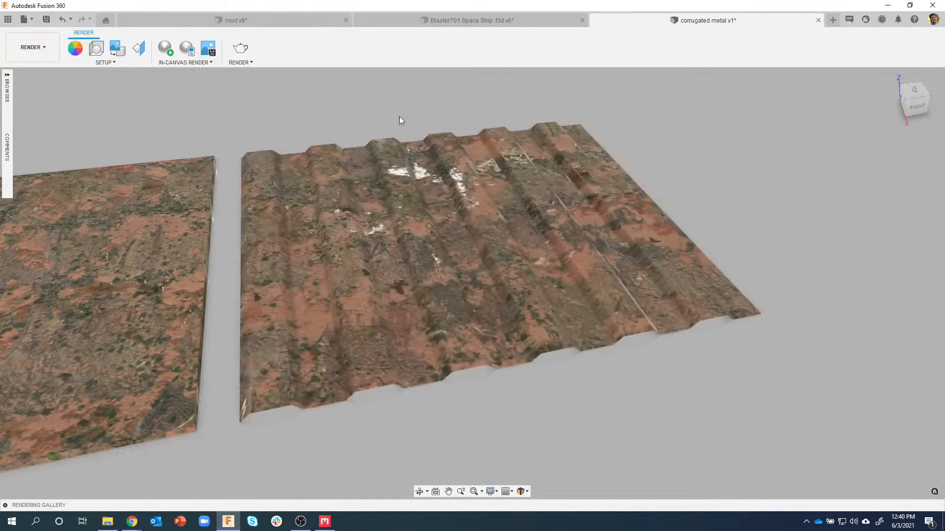
- Undo the Mud appearance on the corrugated sheet and replace the flat plate's appearance with Base Material - Opaque
{"action": "key", "text": "ctrl+z"}
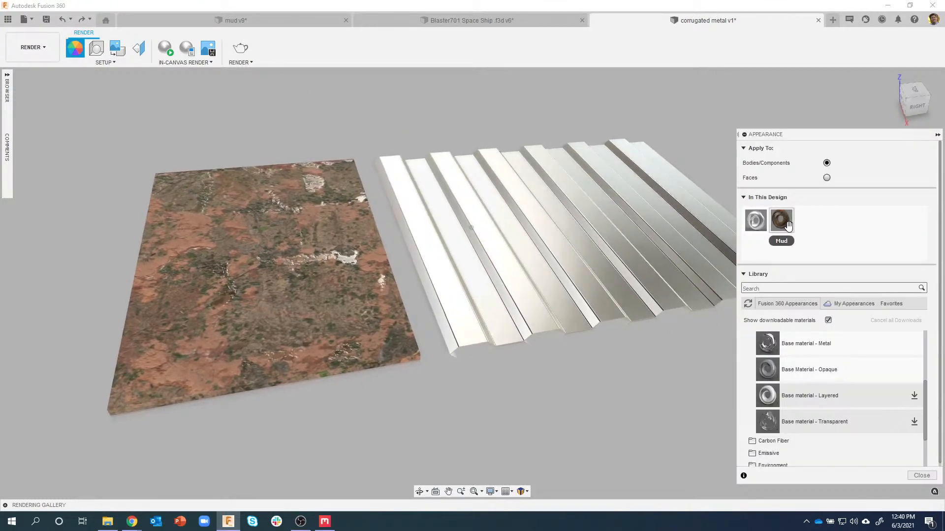
{"action": "left_click_drag", "start_coordinate": [755, 220], "coordinate": [352, 276]}
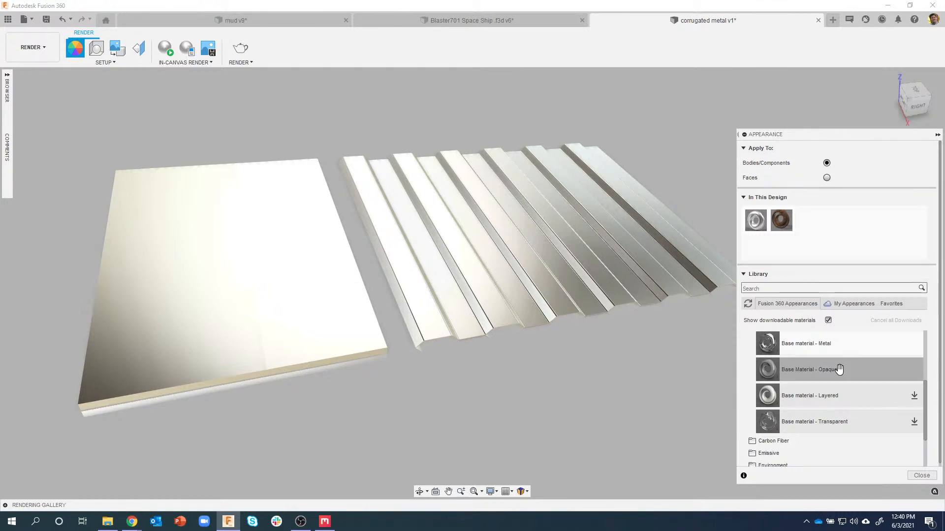
{"action": "left_click_drag", "start_coordinate": [753, 362], "coordinate": [270, 267]}
{"action": "middle_click_drag", "start_coordinate": [541, 350], "coordinate": [587, 351], "text": "shift"}
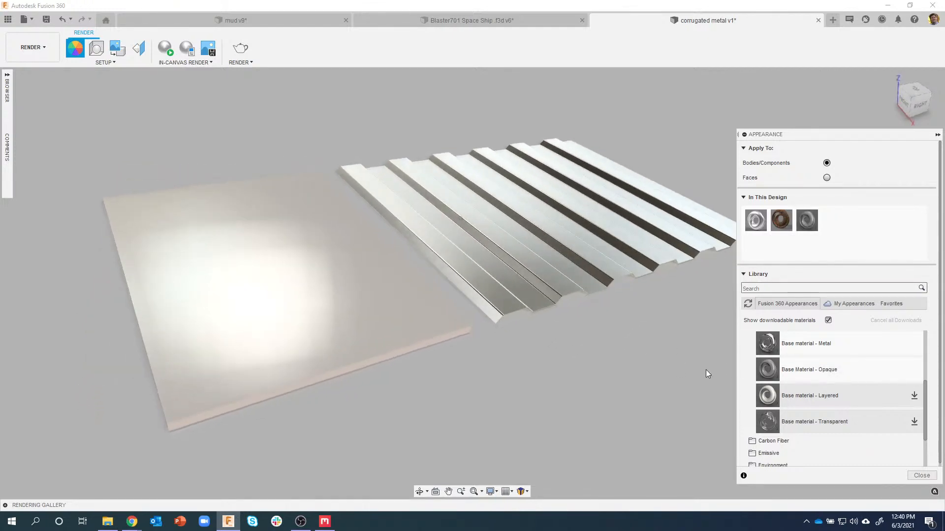
- Edit the Base Material - Opaque appearance in this design and rename it New Copper
{"action": "right_click", "coordinate": [809, 219]}
{"action": "left_click", "coordinate": [828, 223]}
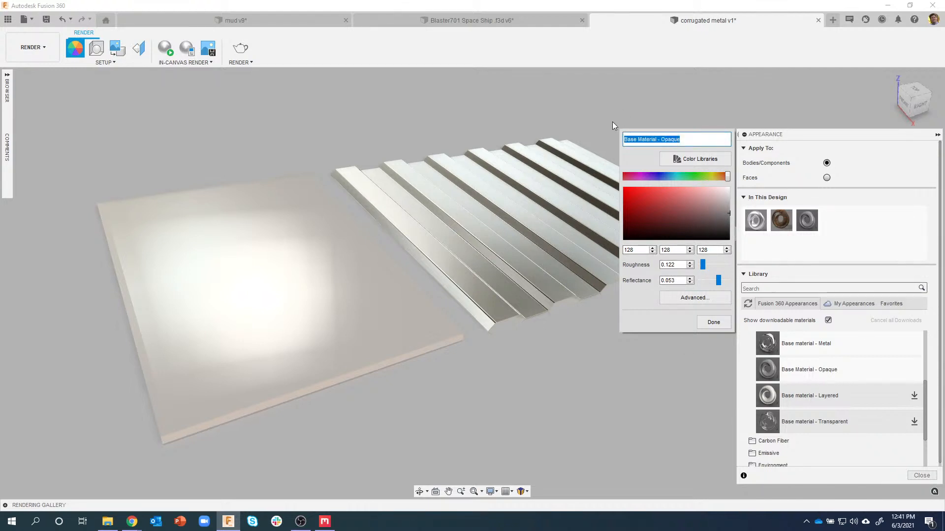
{"action": "type", "text": "New C"}
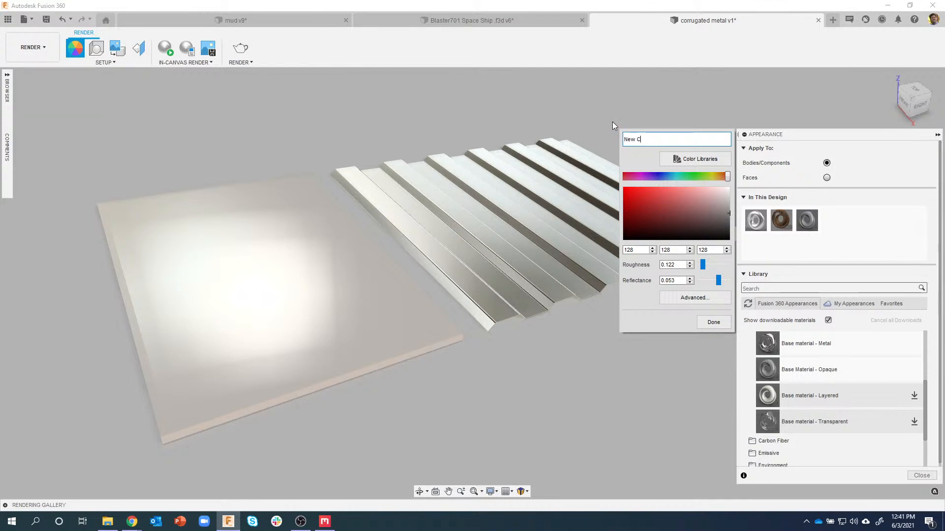
{"action": "type", "text": "opper"}
- Open New Copper's advanced material settings and use copper demo_Albedo.png from the Quixel_Mixer copper demo folder as its color image
{"action": "left_click", "coordinate": [686, 297]}
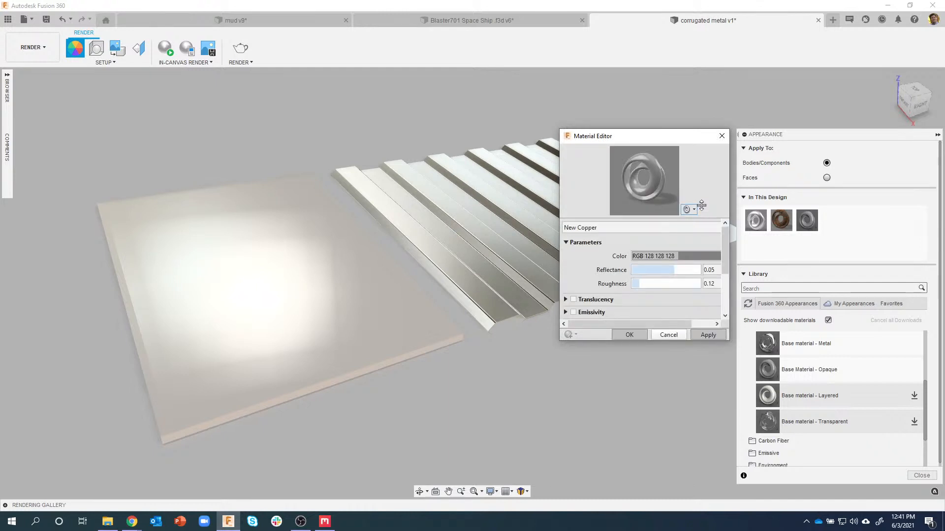
{"action": "left_click_drag", "start_coordinate": [693, 130], "coordinate": [628, 99]}
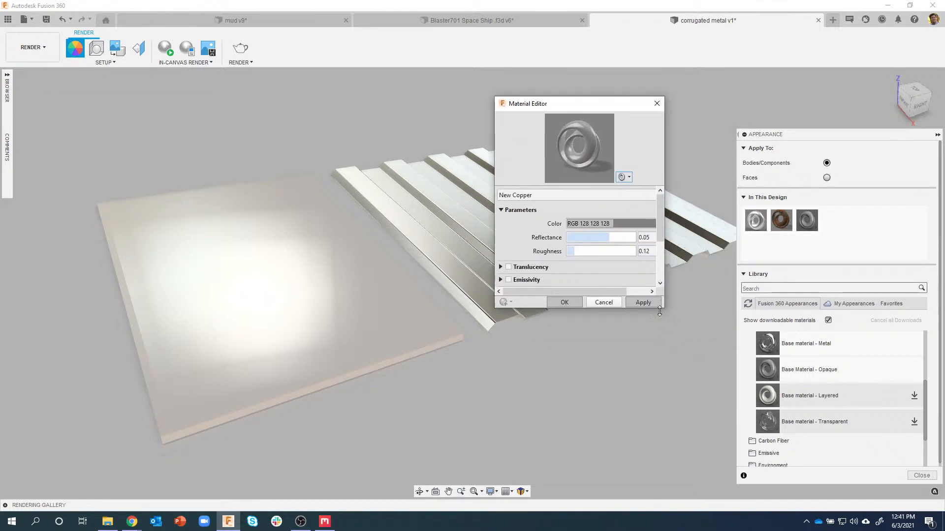
{"action": "left_click_drag", "start_coordinate": [663, 311], "coordinate": [798, 492]}
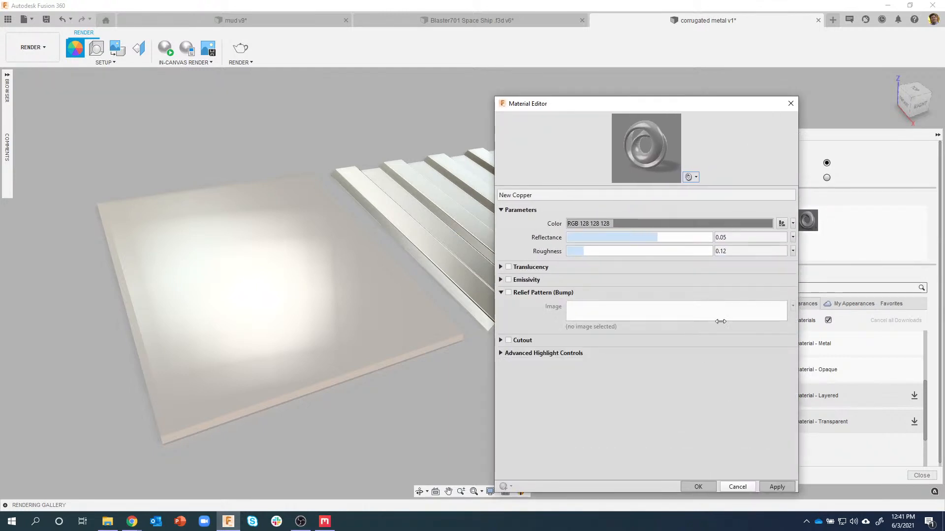
{"action": "left_click", "coordinate": [792, 224]}
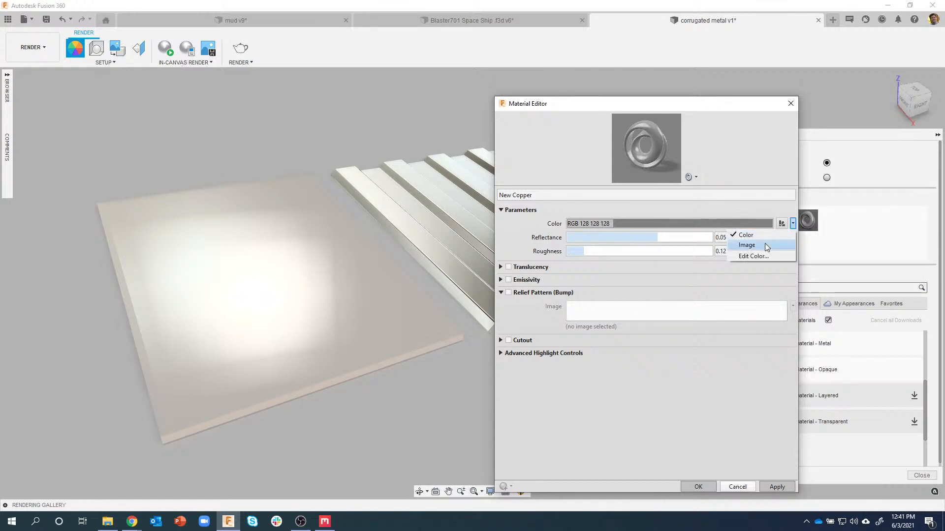
{"action": "left_click", "coordinate": [766, 245]}
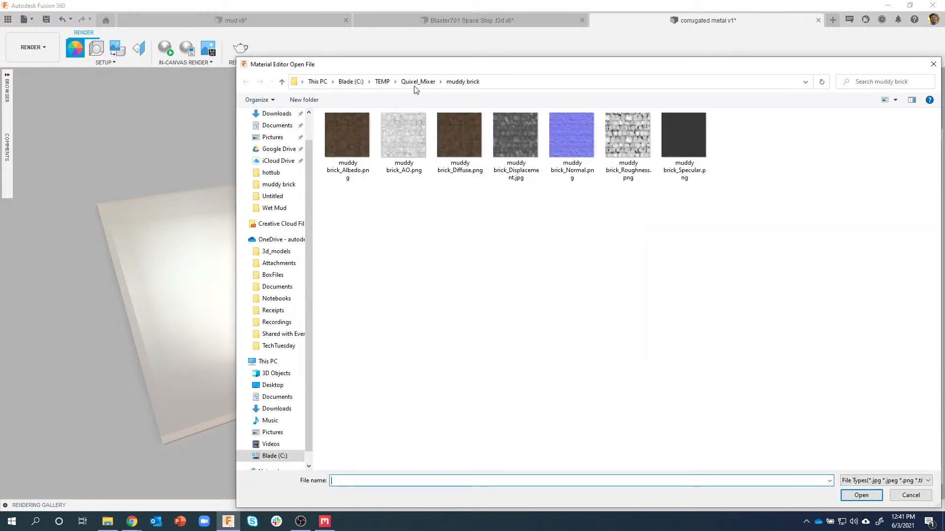
{"action": "left_click", "coordinate": [416, 84]}
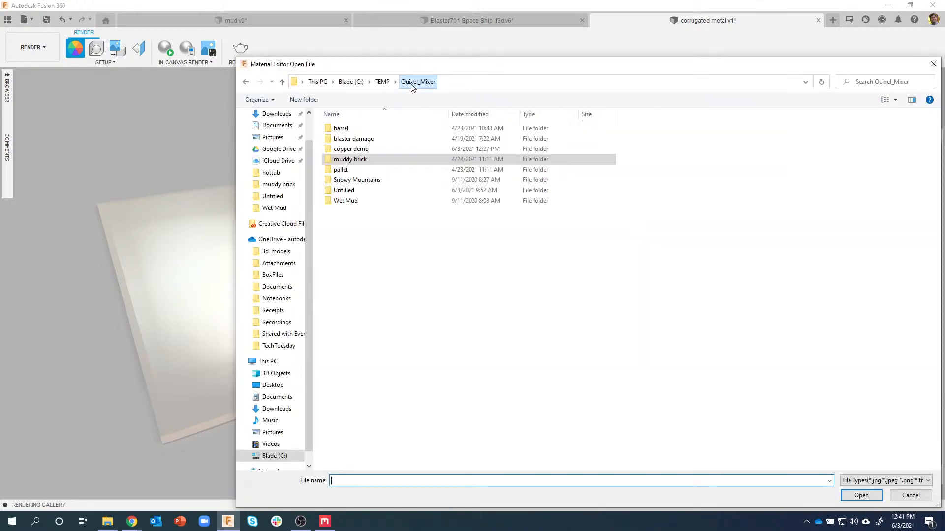
{"action": "double_click", "coordinate": [360, 149]}
{"action": "left_click", "coordinate": [365, 146]}
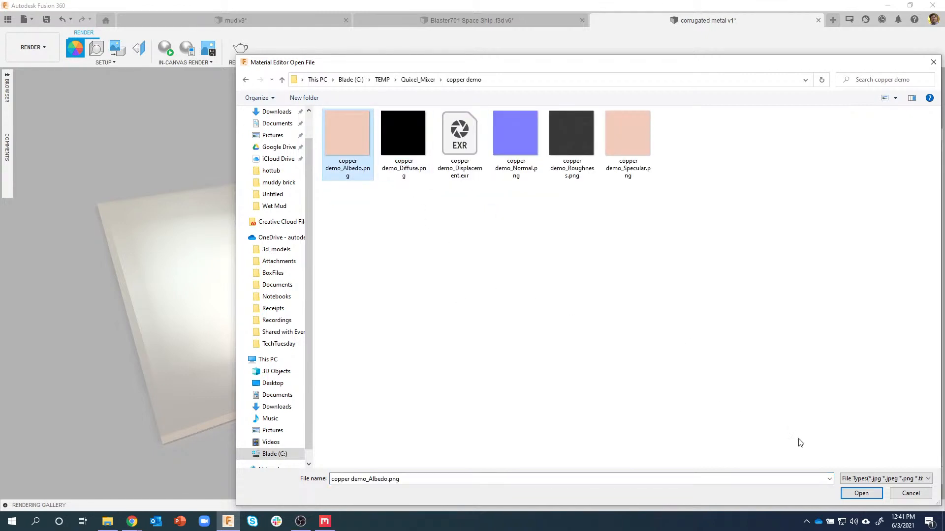
{"action": "left_click", "coordinate": [857, 493]}
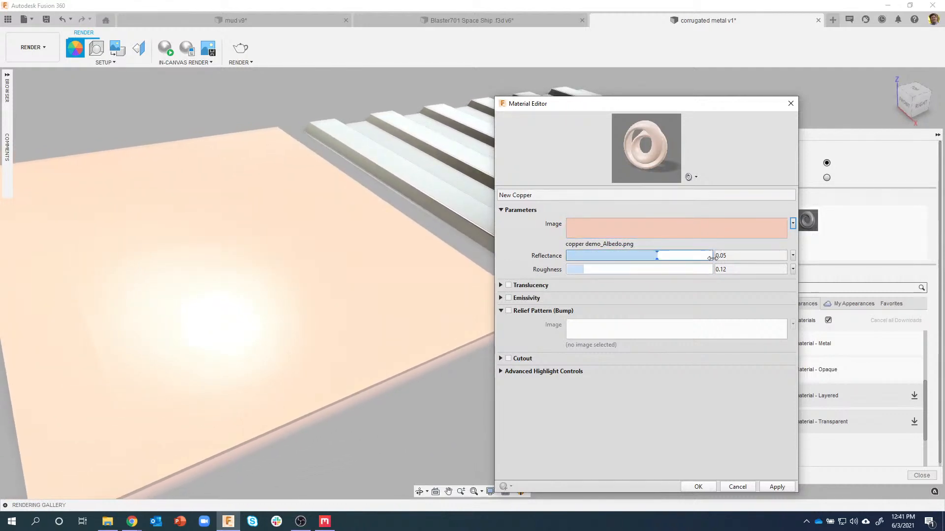
- Use copper demo_Specular.png as the image for New Copper's reflectance
{"action": "left_click", "coordinate": [793, 256]}
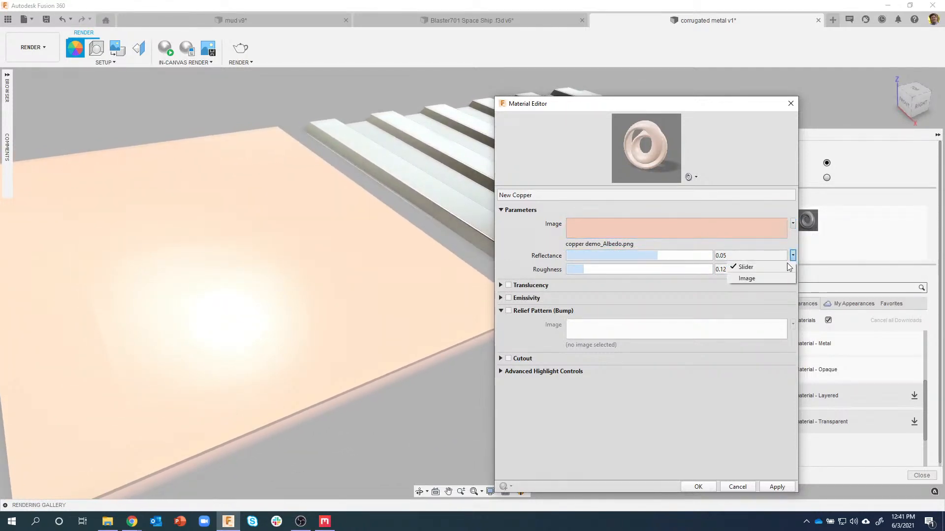
{"action": "left_click", "coordinate": [765, 278]}
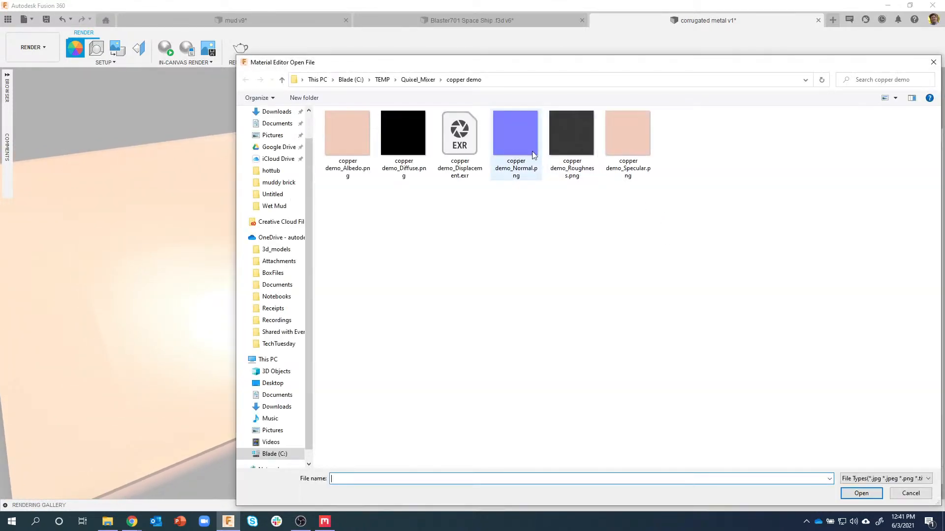
{"action": "left_click", "coordinate": [631, 141]}
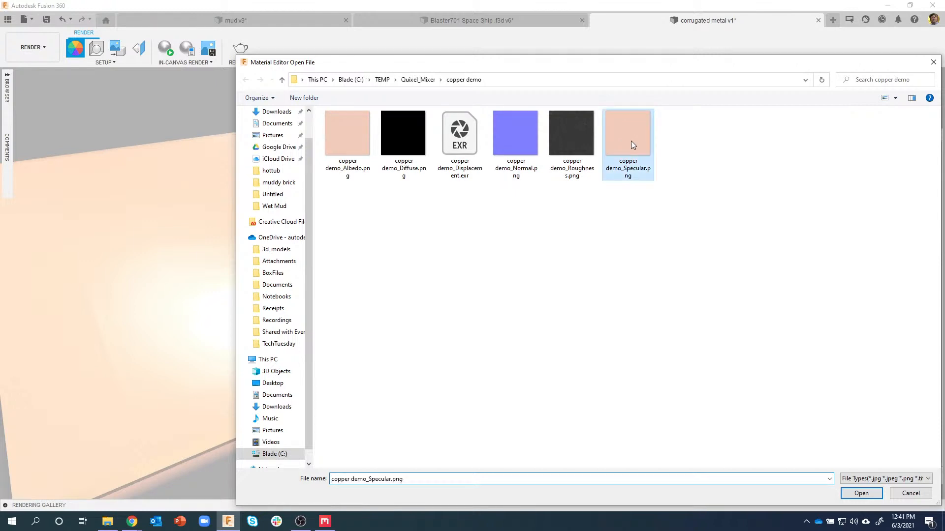
{"action": "left_click", "coordinate": [855, 491]}
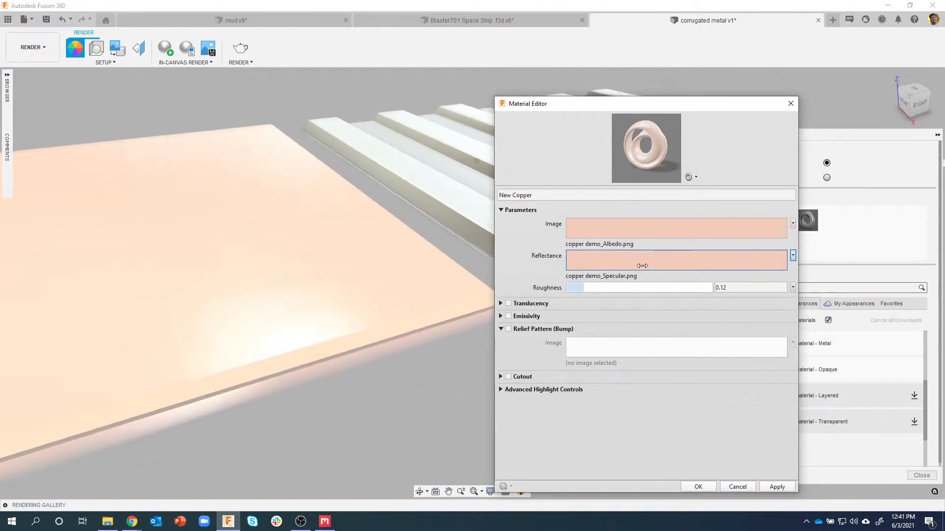
{"action": "mouse_move", "coordinate": [642, 266]}
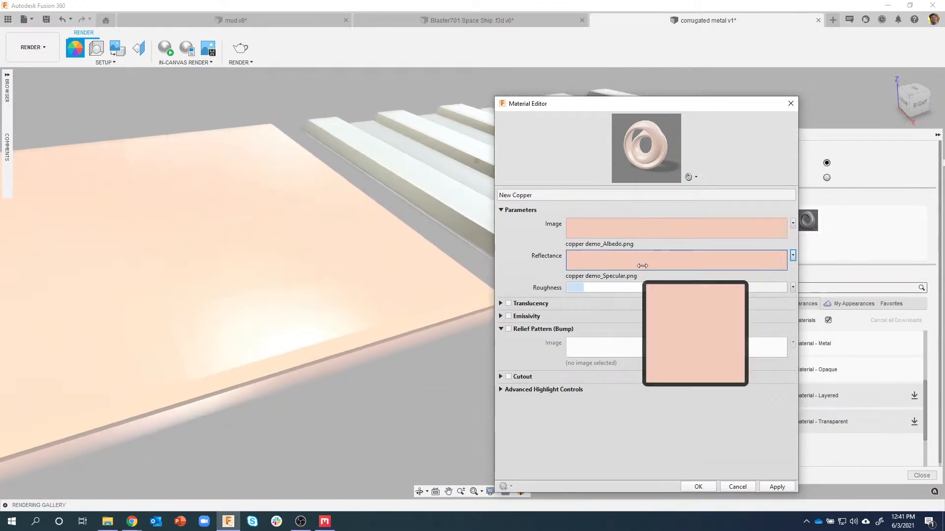
- Use copper demo_Roughness.png as New Copper's roughness image, apply the material changes and close the material editor
{"action": "left_click", "coordinate": [793, 287]}
{"action": "left_click", "coordinate": [729, 310]}
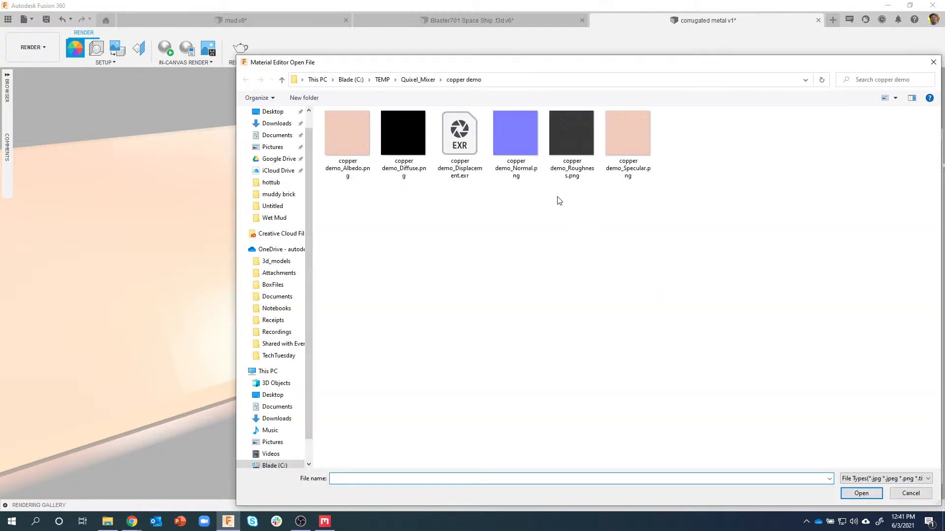
{"action": "left_click", "coordinate": [569, 134]}
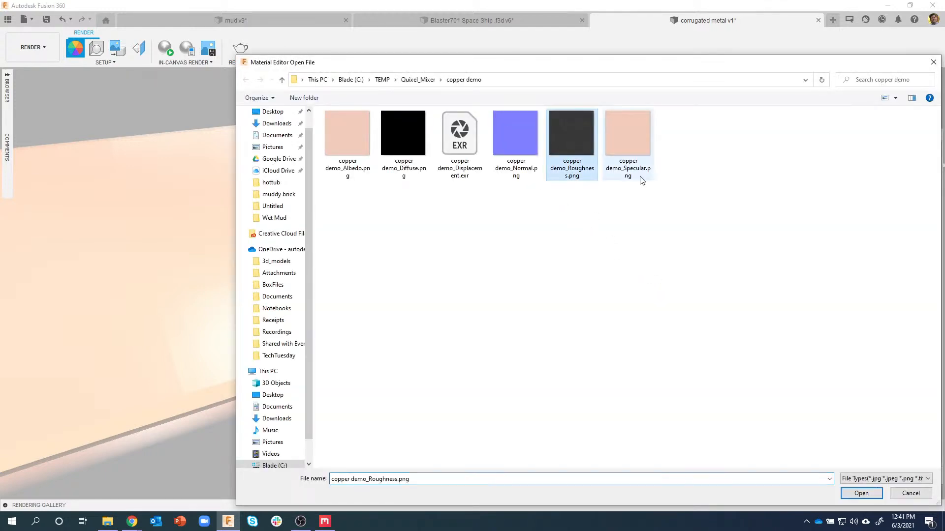
{"action": "left_click", "coordinate": [862, 494]}
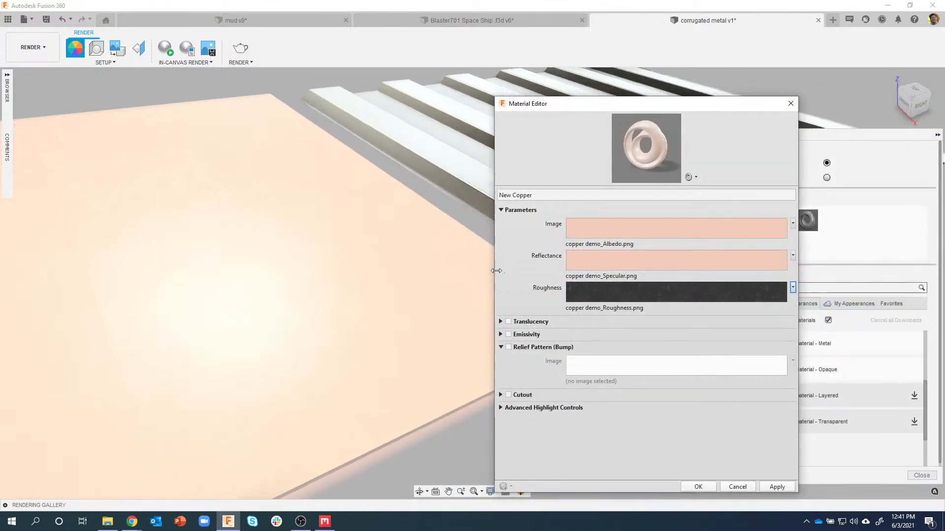
{"action": "scroll", "coordinate": [453, 452], "scroll_direction": "up", "scroll_amount": 5}
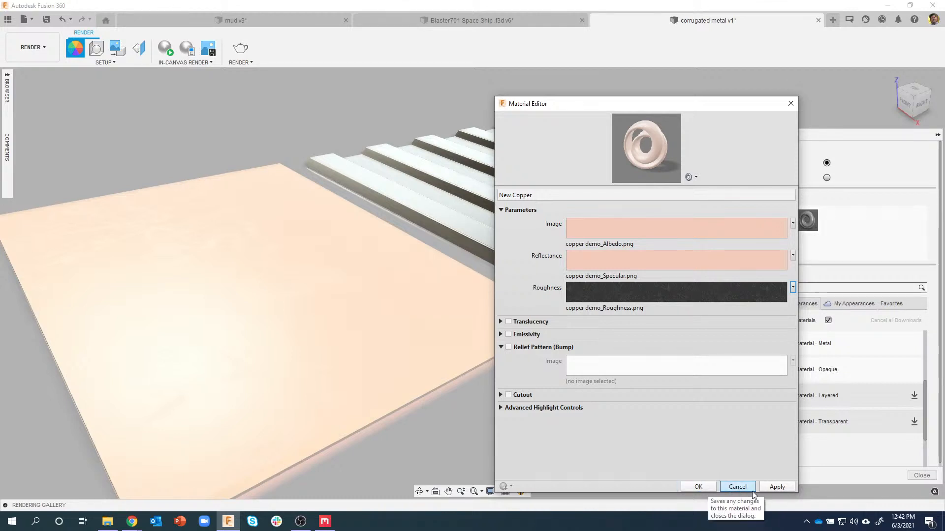
{"action": "left_click", "coordinate": [778, 488]}
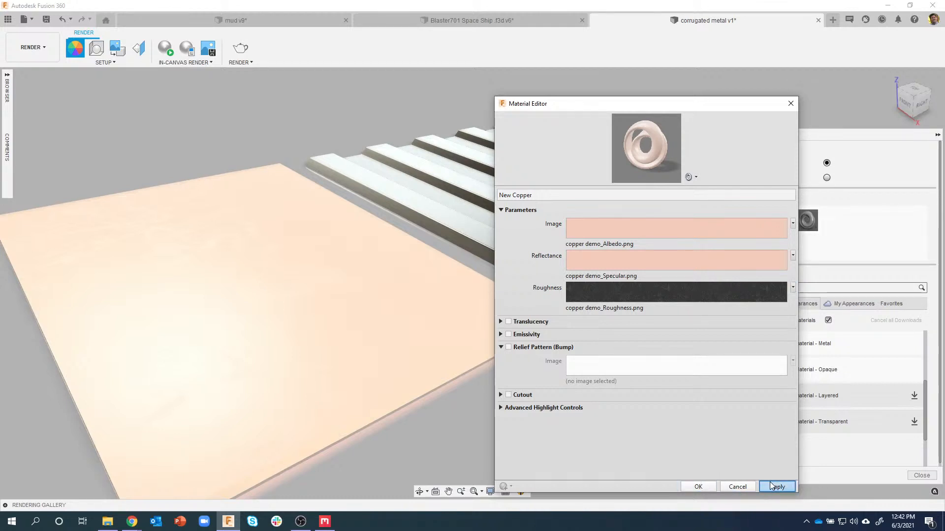
{"action": "left_click", "coordinate": [790, 104]}
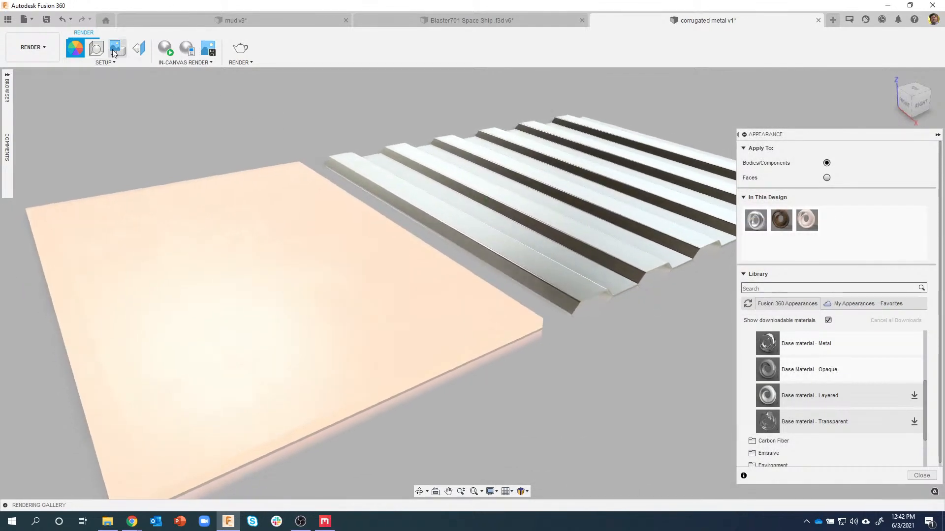
- Lower the scene's environment brightness to 833.333 lx in the scene settings
{"action": "left_click", "coordinate": [100, 51]}
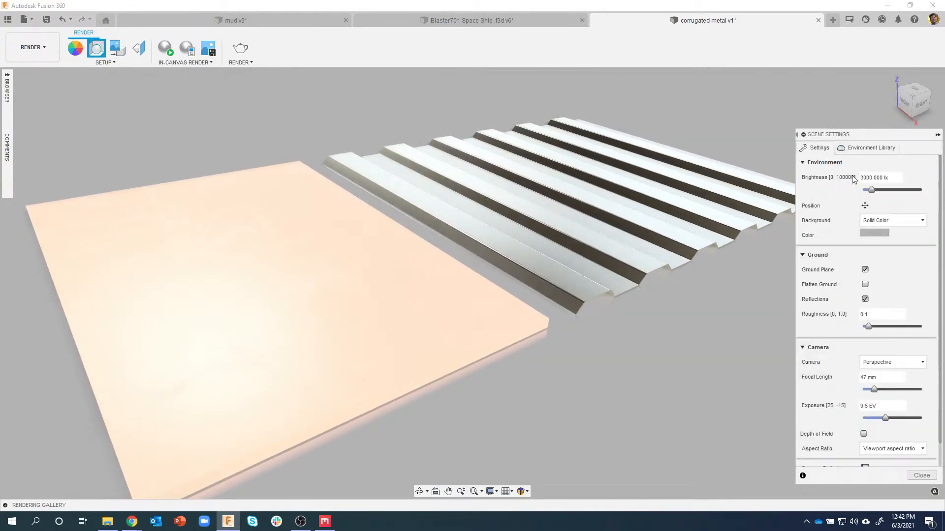
{"action": "left_click_drag", "start_coordinate": [871, 190], "coordinate": [865, 190]}
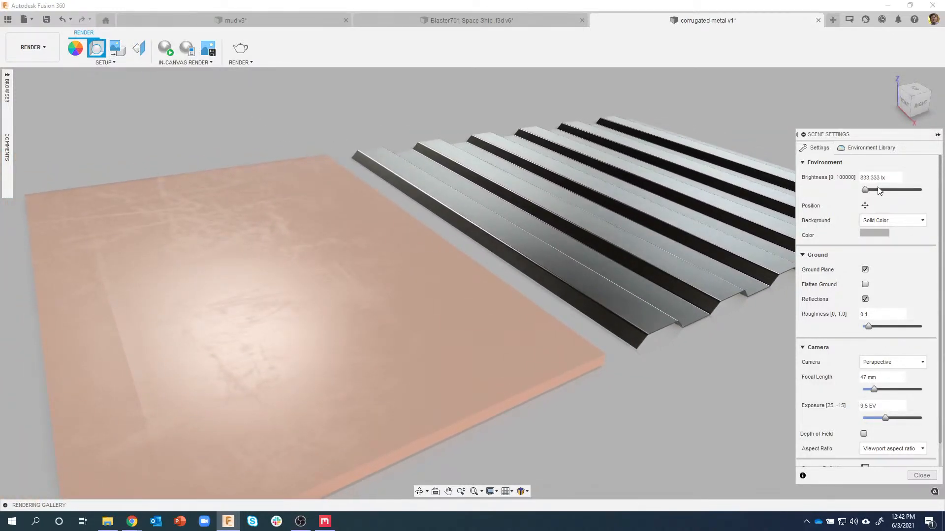
- Raise the scene's environment brightness to 1000 lx and close the scene settings
{"action": "type", "text": "1000"}
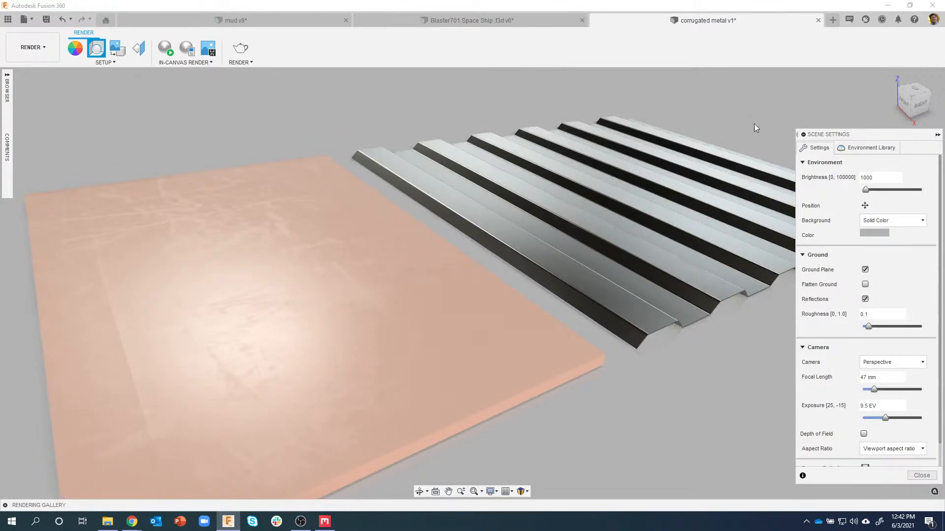
{"action": "left_click", "coordinate": [918, 476]}
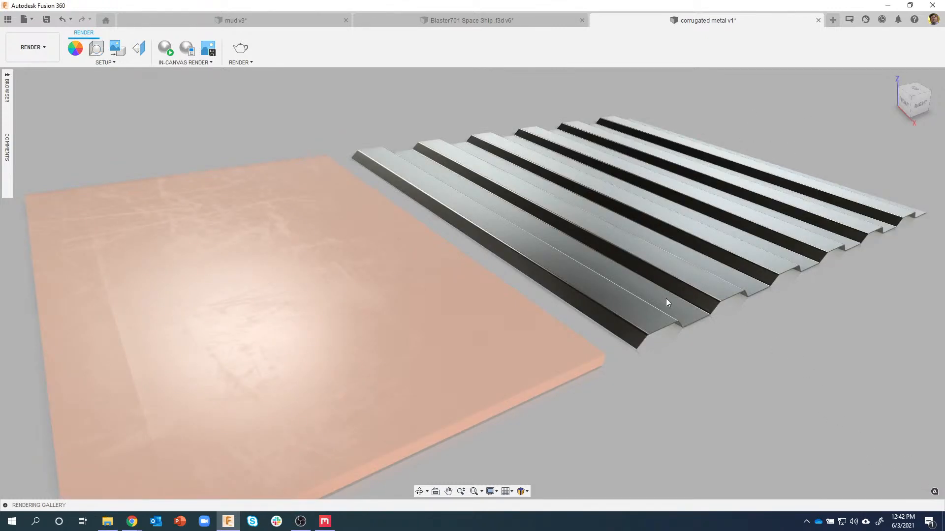
- Enable the relief pattern in New Copper's advanced material settings and use copper demo_Displacement.exr as its bump image
{"action": "key", "text": "a"}
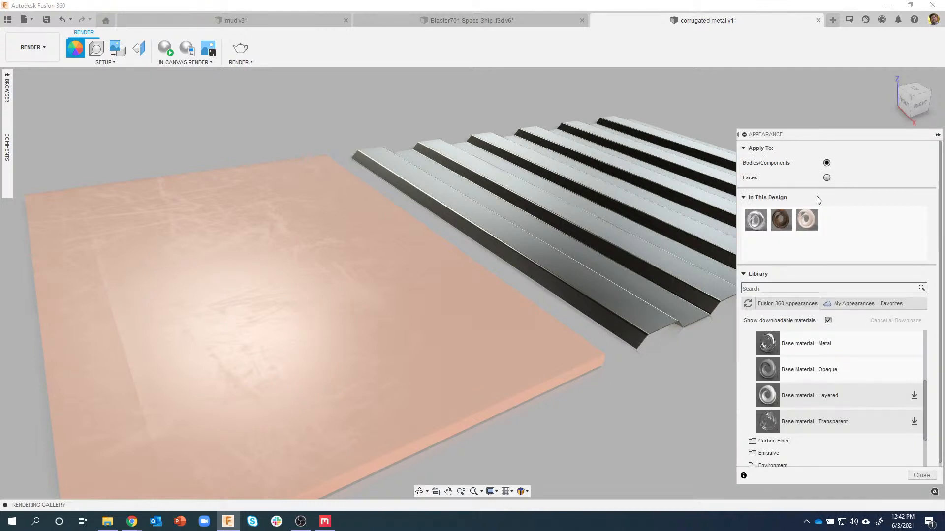
{"action": "double_click", "coordinate": [807, 221]}
{"action": "left_click", "coordinate": [704, 220]}
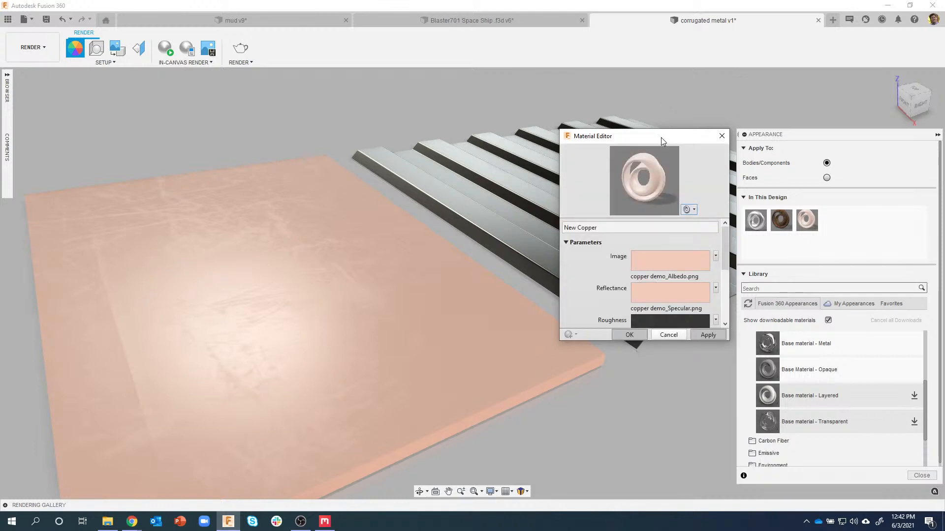
{"action": "left_click_drag", "start_coordinate": [660, 137], "coordinate": [643, 105]}
{"action": "left_click_drag", "start_coordinate": [711, 306], "coordinate": [830, 466]}
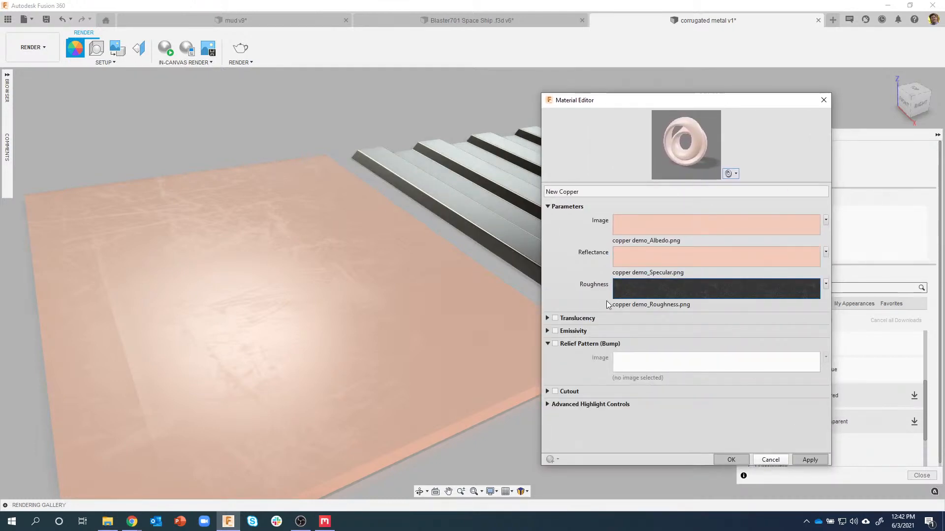
{"action": "left_click", "coordinate": [555, 344]}
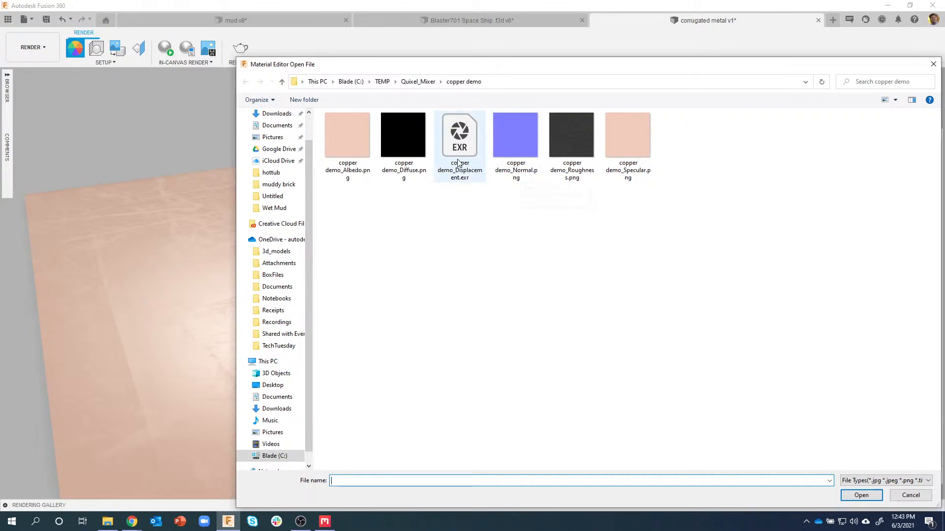
{"action": "left_click", "coordinate": [460, 144]}
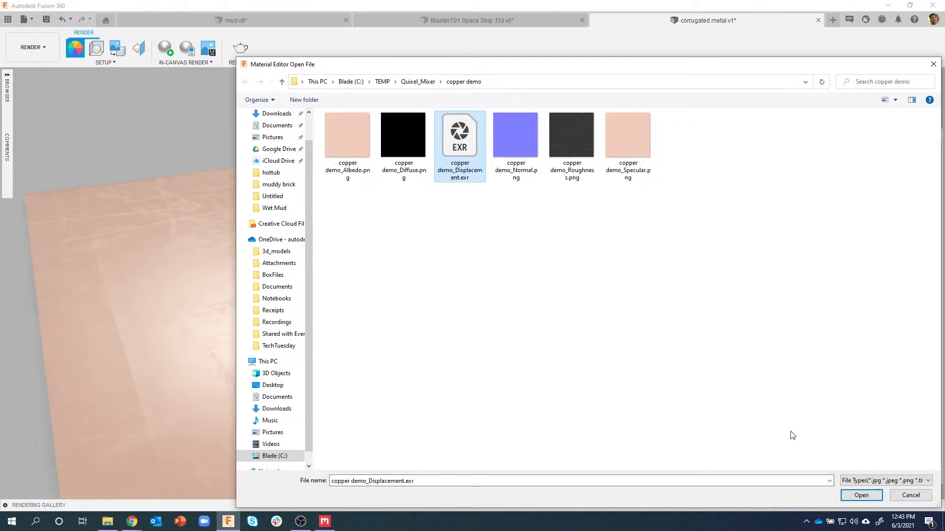
{"action": "left_click", "coordinate": [857, 497]}
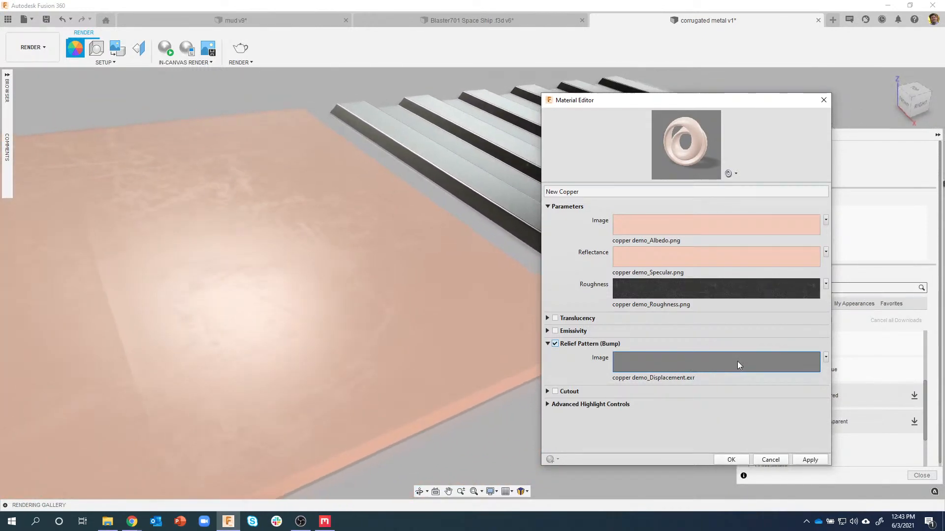
- Edit New Copper's bump image and set its sample size to 12 in wide and high
{"action": "left_click", "coordinate": [827, 358]}
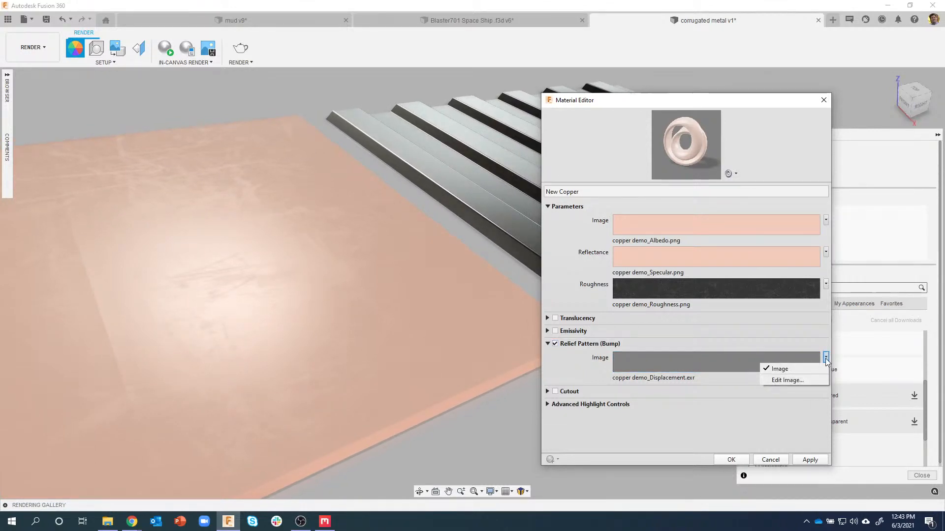
{"action": "left_click", "coordinate": [800, 380]}
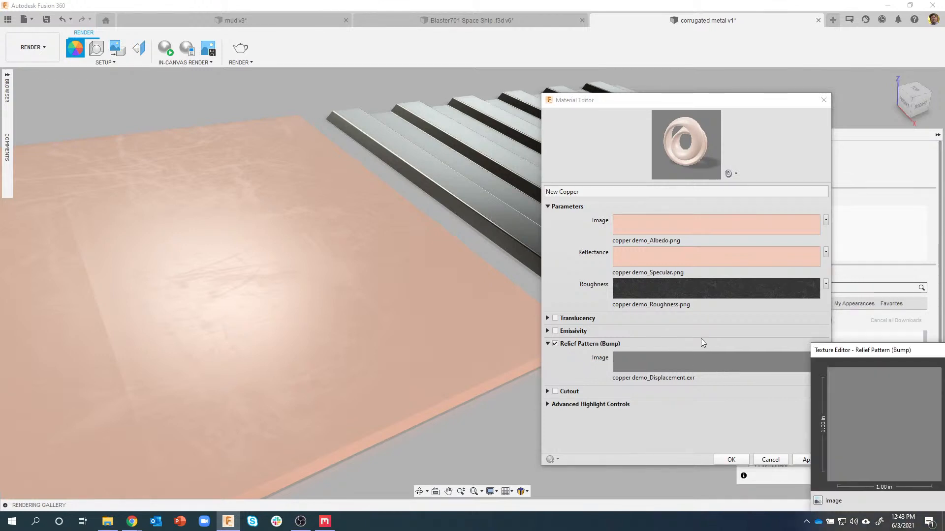
{"action": "left_click_drag", "start_coordinate": [838, 351], "coordinate": [562, 111]}
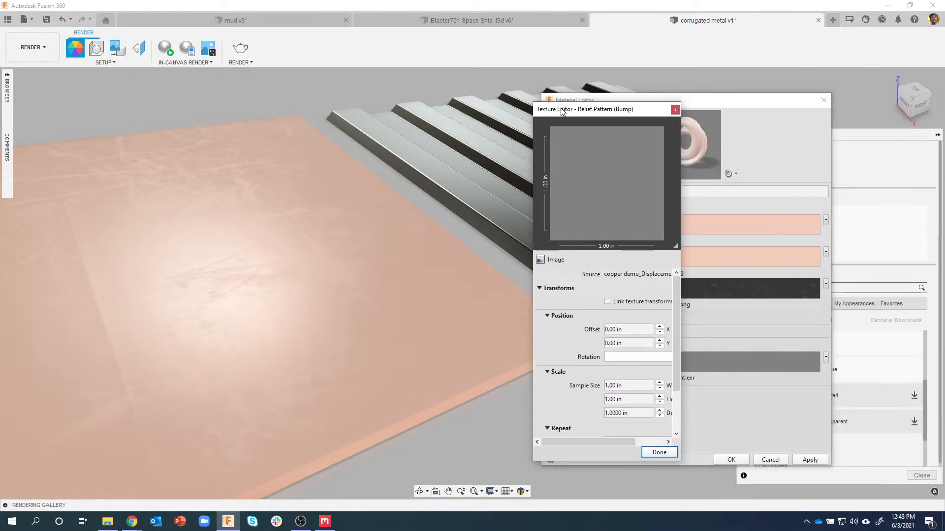
{"action": "left_click_drag", "start_coordinate": [680, 461], "coordinate": [733, 495]}
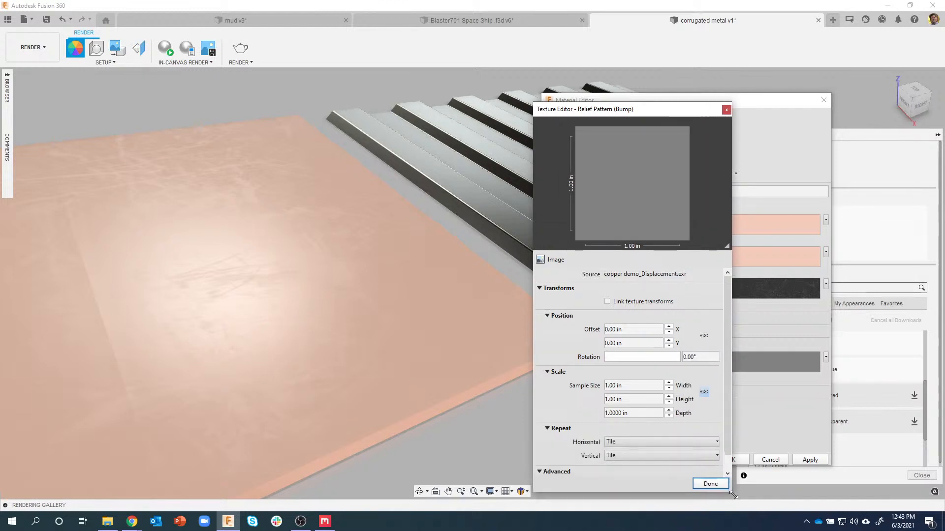
{"action": "left_click", "coordinate": [639, 386]}
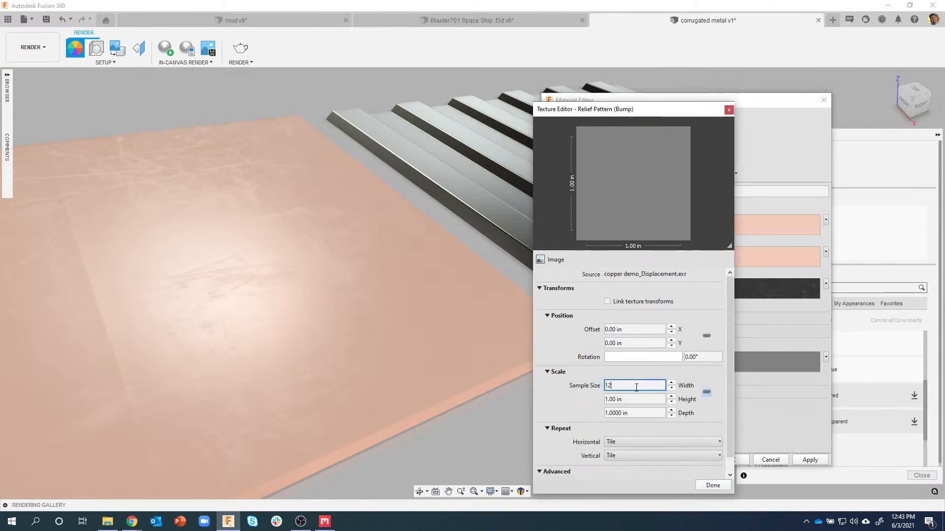
{"action": "type", "text": "12"}
{"action": "left_click", "coordinate": [634, 400]}
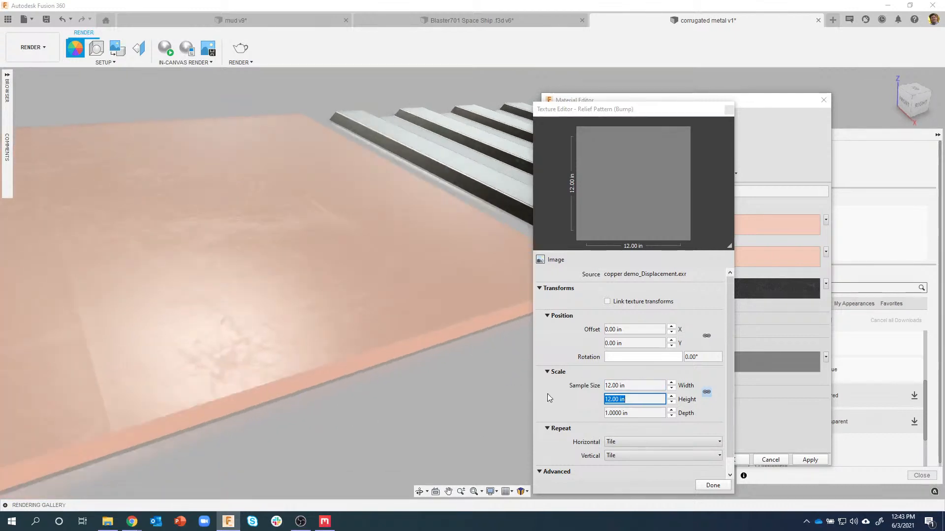
- Set the bump texture's depth to 10 in, check the plate's surface, and apply the changes to New Copper
{"action": "left_click", "coordinate": [636, 415]}
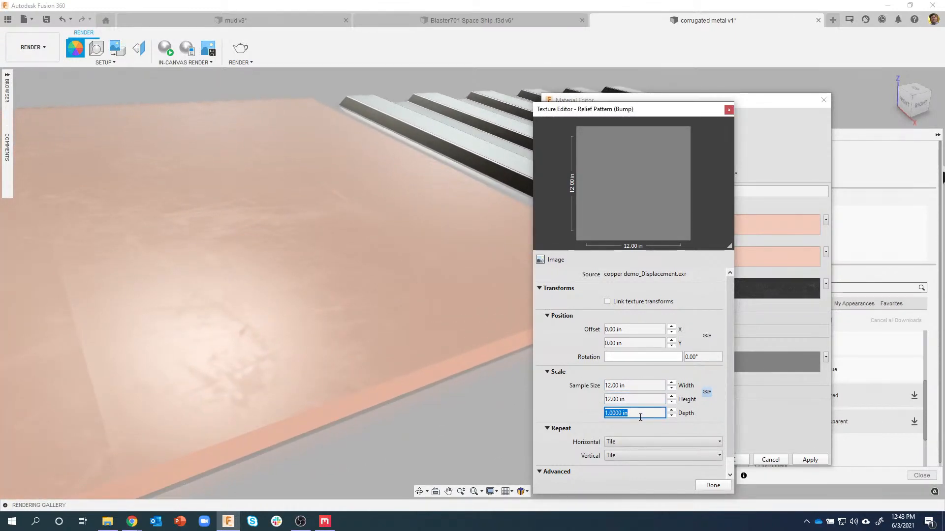
{"action": "type", "text": "10"}
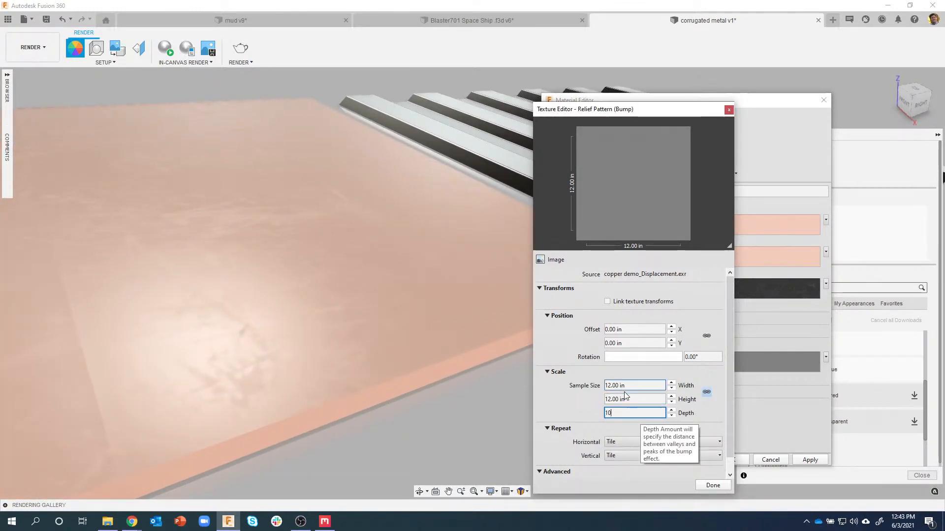
{"action": "left_click", "coordinate": [611, 400]}
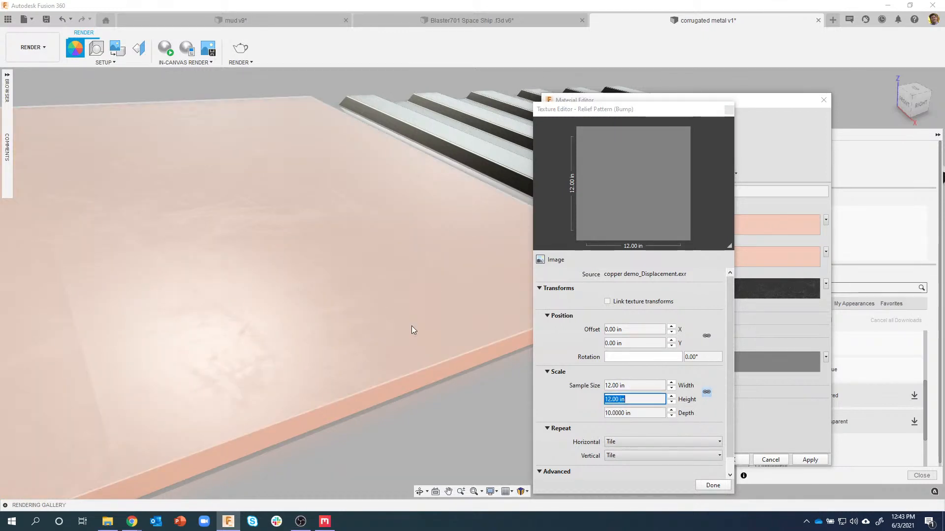
{"action": "middle_click_drag", "start_coordinate": [411, 326], "coordinate": [476, 351], "text": "shift"}
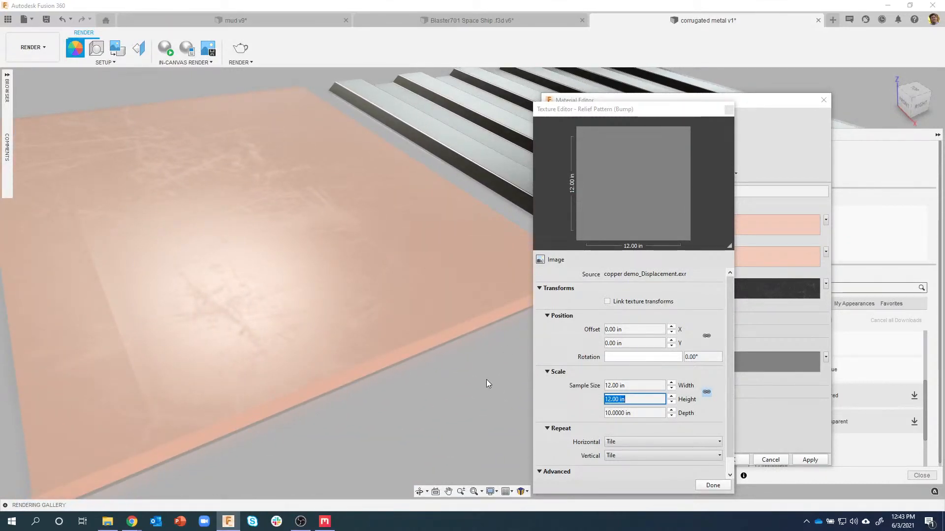
{"action": "middle_click_drag", "start_coordinate": [486, 379], "coordinate": [517, 357], "text": "shift"}
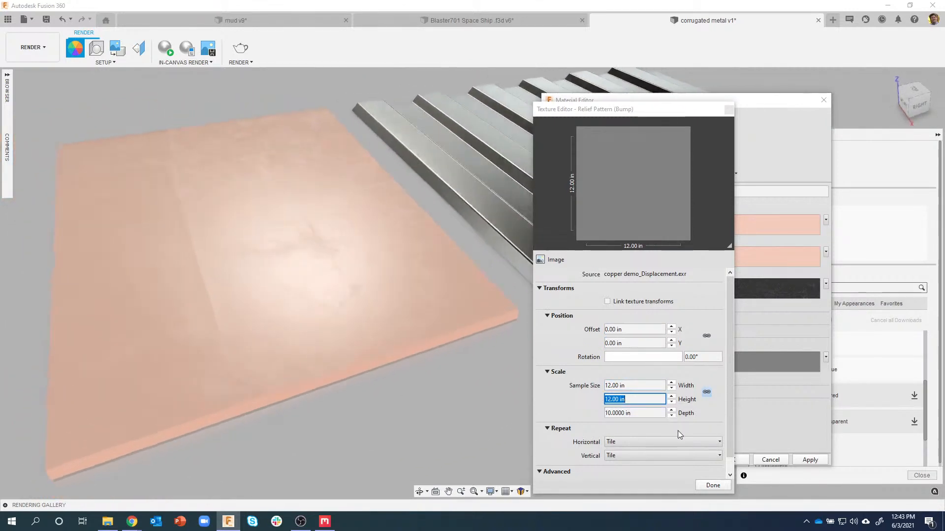
{"action": "left_click", "coordinate": [709, 482]}
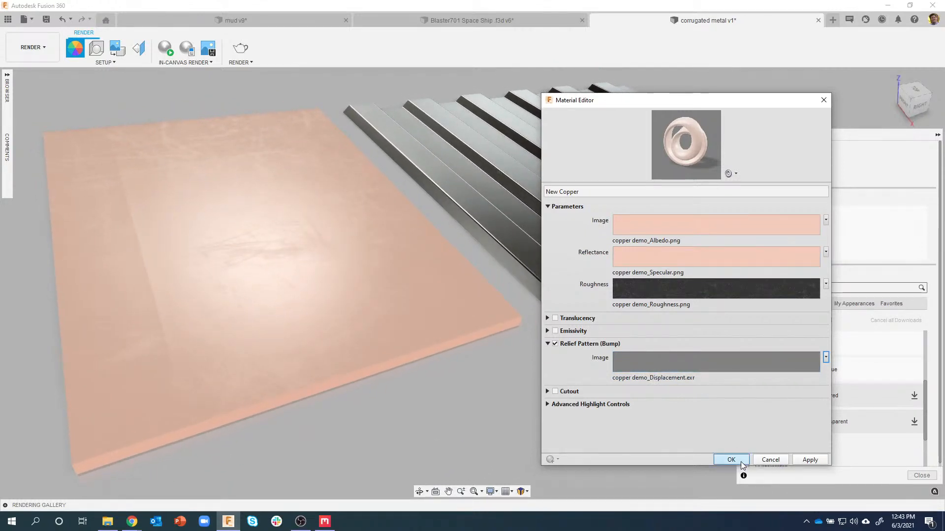
{"action": "left_click", "coordinate": [805, 462]}
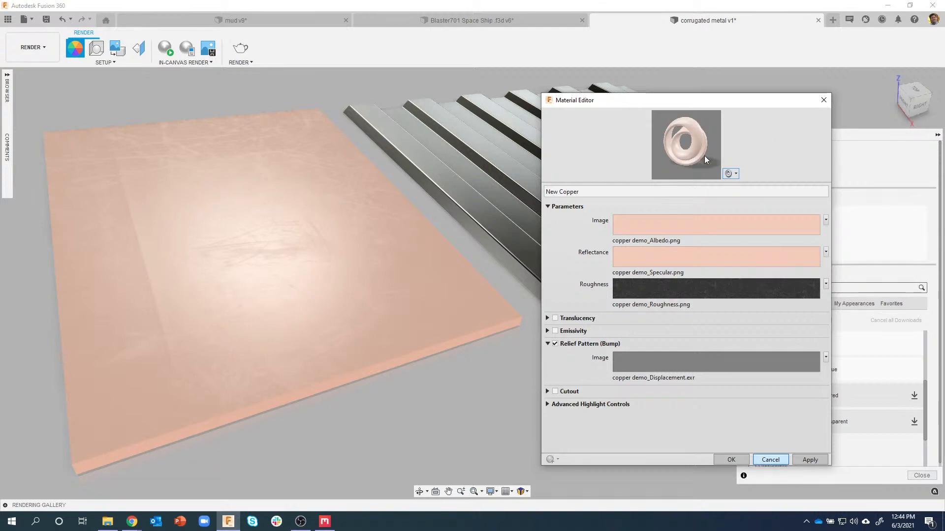
- Apply the New Copper appearance to the corrugated sheet and inspect its surface up close
{"action": "middle_click_drag", "start_coordinate": [770, 247], "coordinate": [727, 255]}
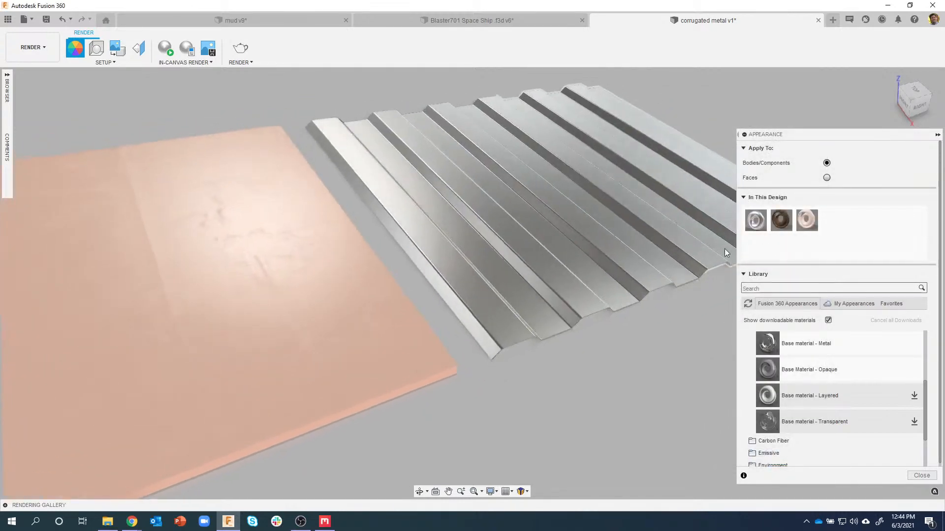
{"action": "left_click_drag", "start_coordinate": [812, 215], "coordinate": [651, 246]}
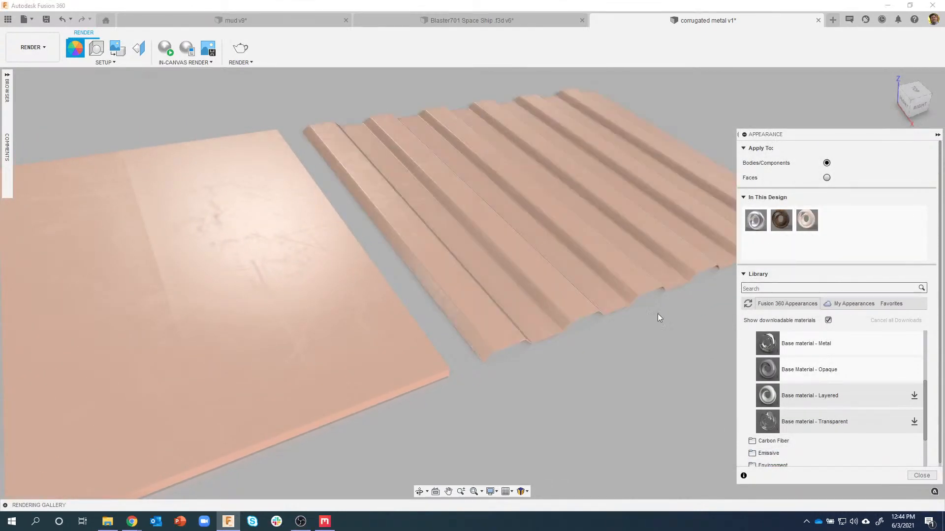
{"action": "middle_click_drag", "start_coordinate": [686, 379], "coordinate": [651, 412], "text": "shift"}
{"action": "scroll", "coordinate": [651, 411], "scroll_direction": "up", "scroll_amount": 3}
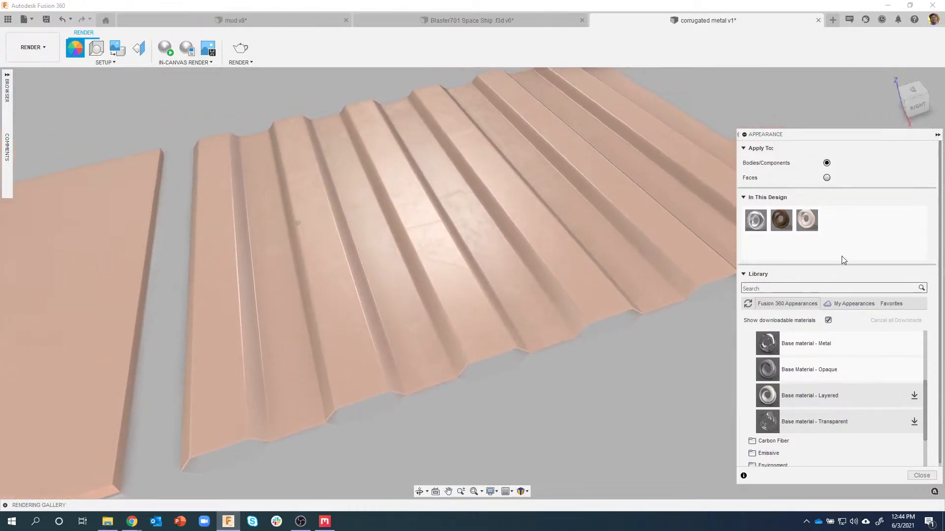
- Try to raise New Copper's basic roughness value and open its advanced material settings
{"action": "double_click", "coordinate": [806, 216]}
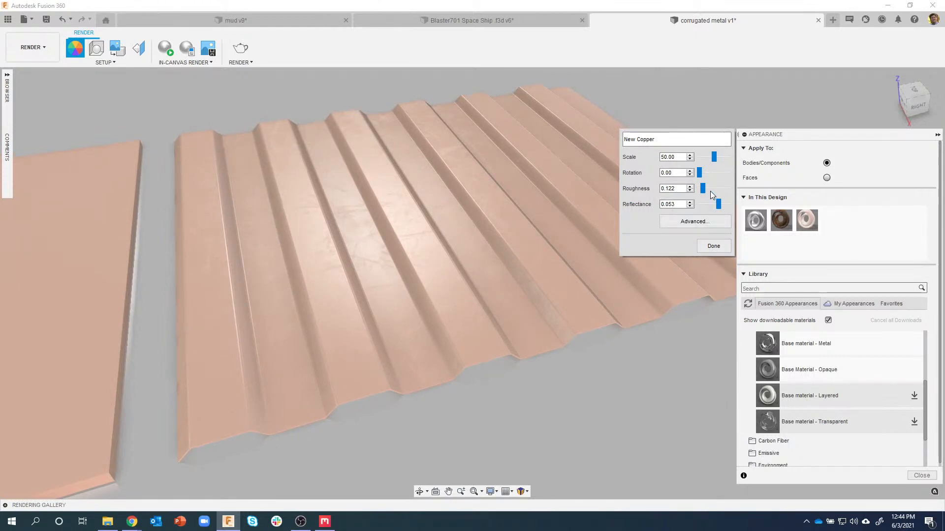
{"action": "left_click_drag", "start_coordinate": [703, 190], "coordinate": [750, 194]}
{"action": "left_click", "coordinate": [680, 220]}
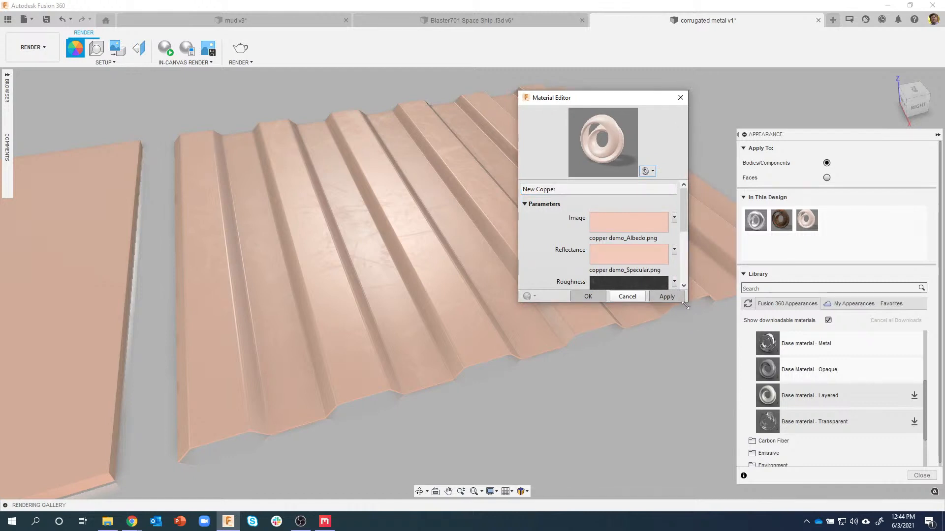
{"action": "left_click_drag", "start_coordinate": [688, 305], "coordinate": [815, 449]}
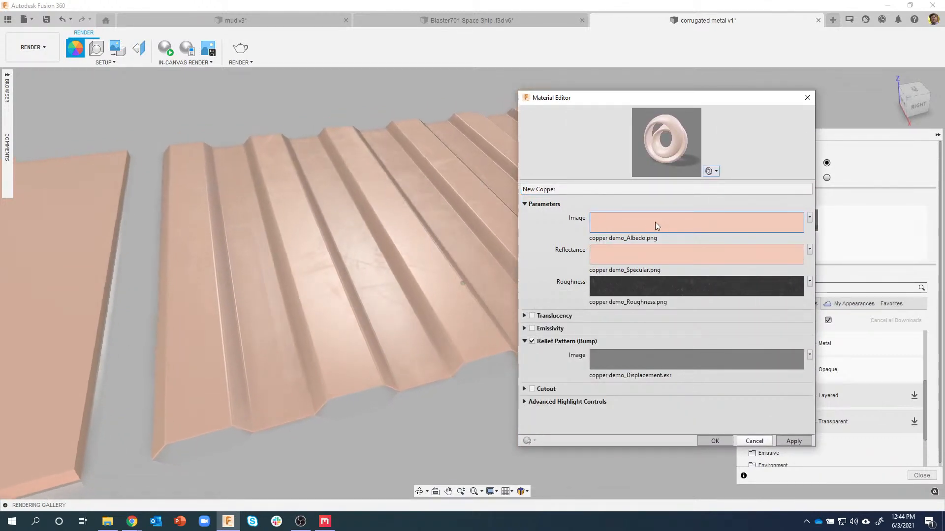
- Edit New Copper's copper demo_Albedo.png color image and lower its brightness to 64
{"action": "left_click", "coordinate": [809, 219]}
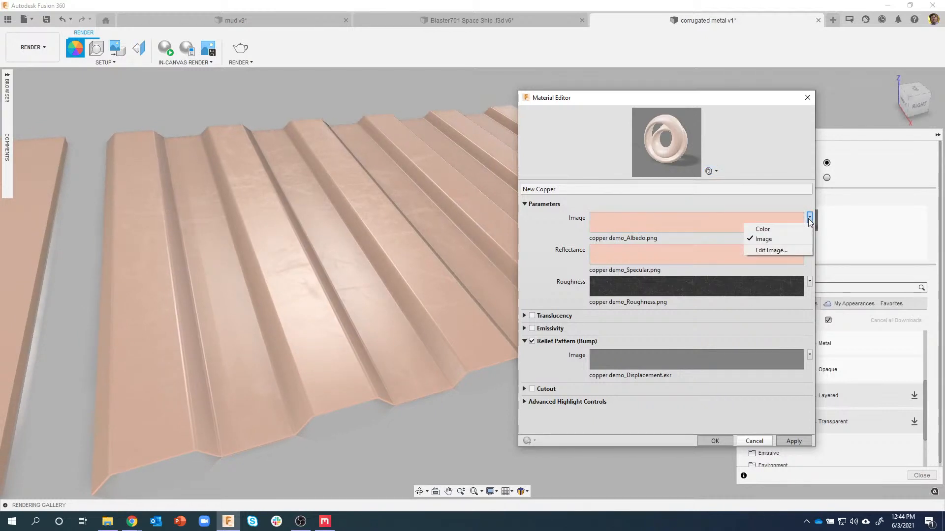
{"action": "left_click", "coordinate": [778, 250]}
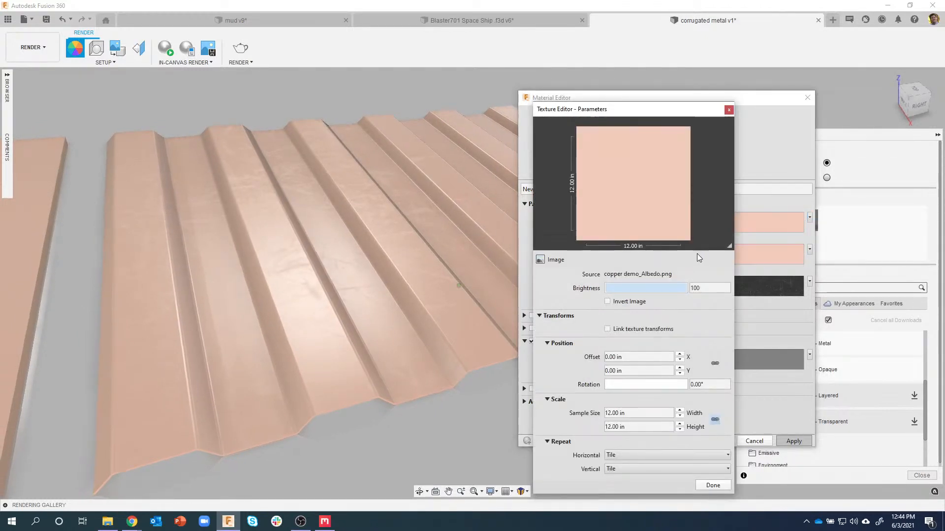
{"action": "left_click_drag", "start_coordinate": [685, 288], "coordinate": [653, 289]}
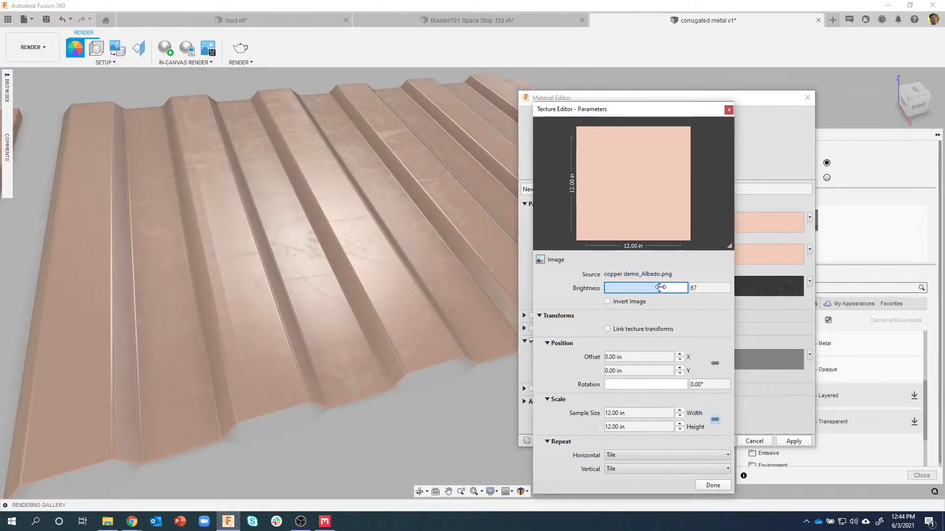
{"action": "left_click_drag", "start_coordinate": [663, 288], "coordinate": [655, 291]}
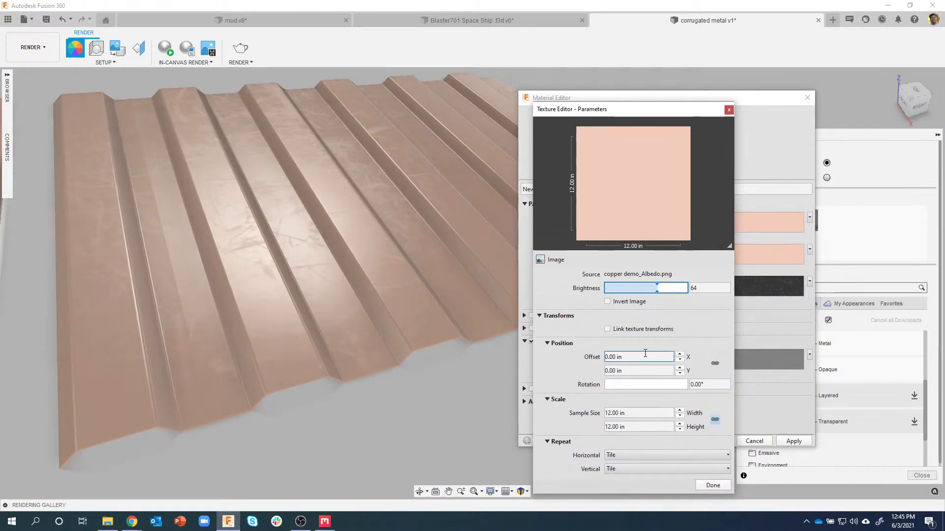
- Try a 3 in sample size for New Copper's color image
{"action": "left_click", "coordinate": [640, 413]}
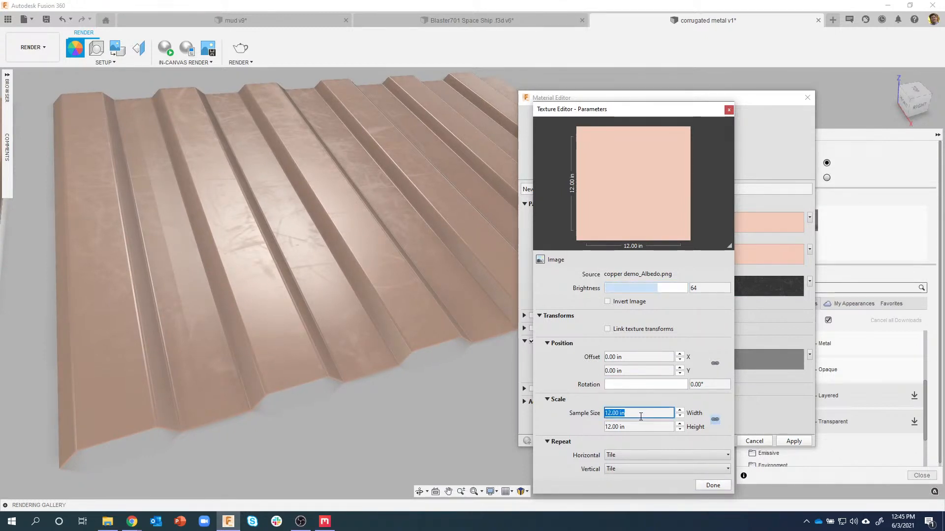
{"action": "key", "text": "Tab"}
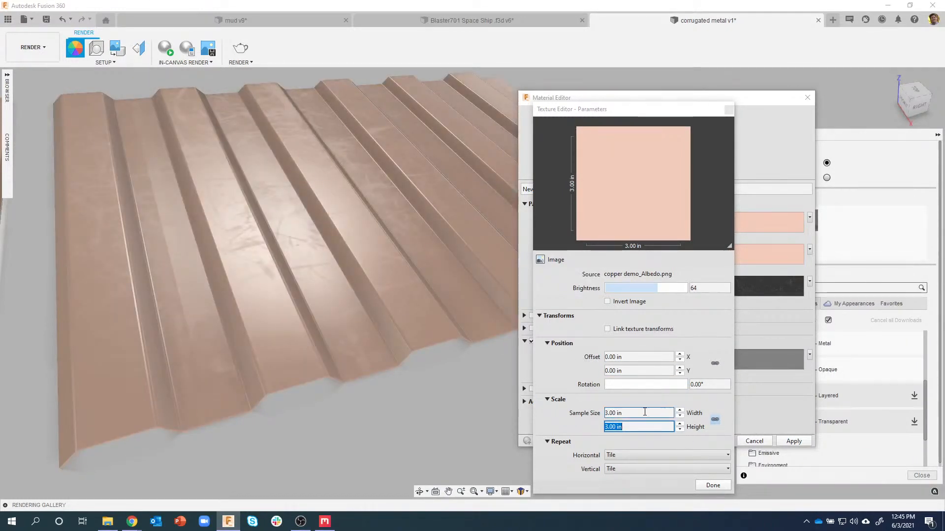
- Restore the color image's sample size to 12 in and finish editing the texture
{"action": "left_click", "coordinate": [645, 413]}
{"action": "type", "text": "12"}
{"action": "key", "text": "Tab"}
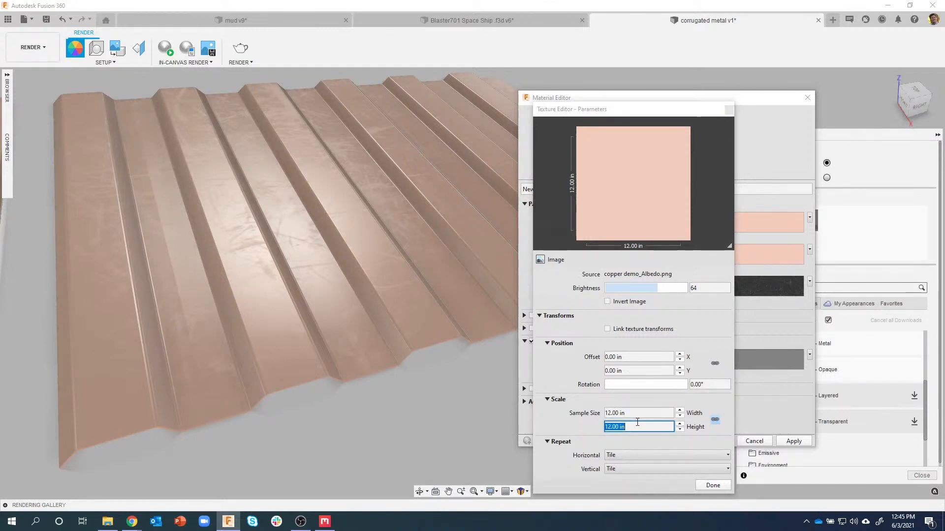
{"action": "left_click", "coordinate": [713, 485]}
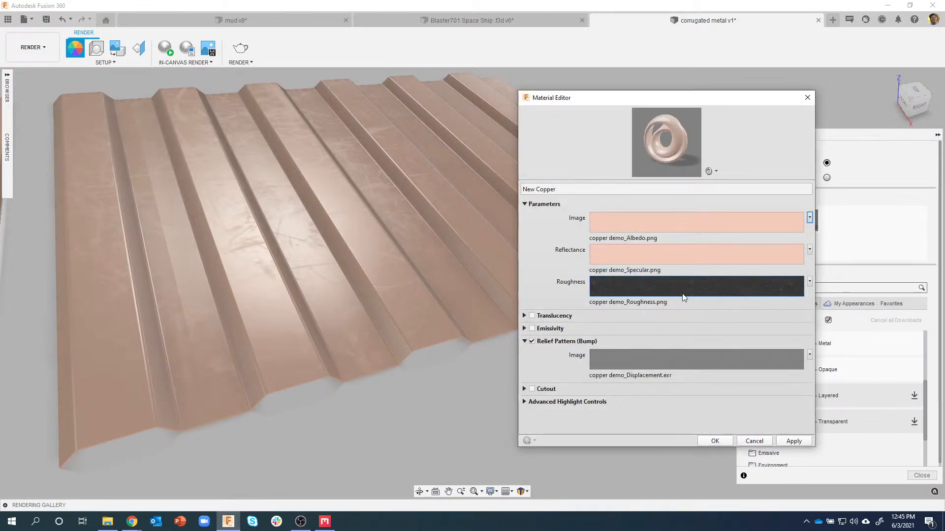
- Edit New Copper's copper demo_Specular.png reflectance image, trying brightness 16 before setting it to 94
{"action": "left_click", "coordinate": [809, 249]}
{"action": "left_click", "coordinate": [785, 284]}
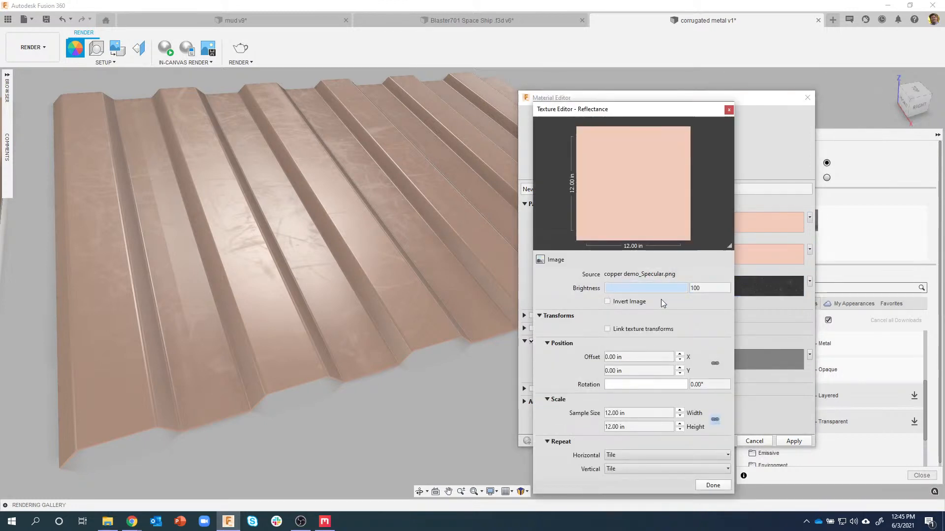
{"action": "mouse_move", "coordinate": [687, 288]}
{"action": "left_mouse_down"}
{"action": "mouse_move", "coordinate": [610, 280]}
{"action": "mouse_move", "coordinate": [690, 288]}
{"action": "left_mouse_up"}
{"action": "left_click_drag", "start_coordinate": [687, 288], "coordinate": [617, 288]}
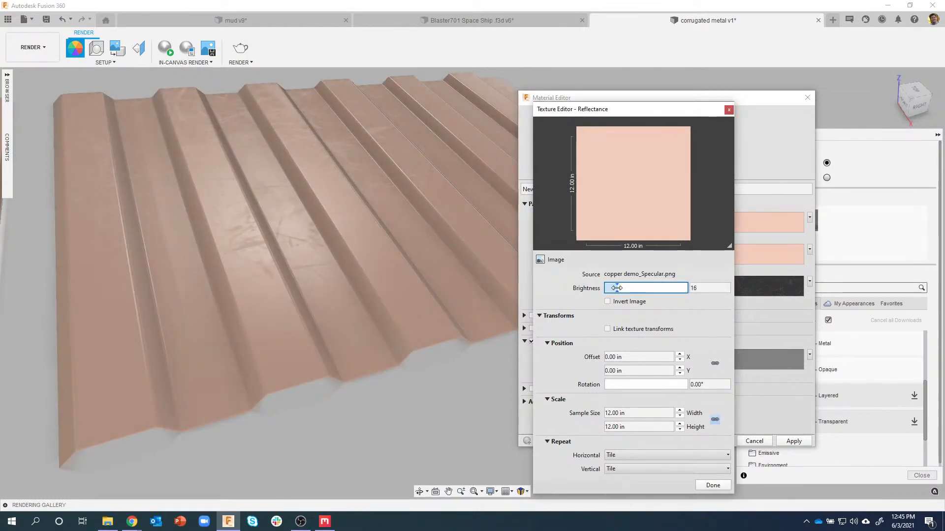
{"action": "scroll", "coordinate": [512, 329], "scroll_direction": "down", "scroll_amount": 3}
{"action": "scroll", "coordinate": [500, 335], "scroll_direction": "up", "scroll_amount": 6}
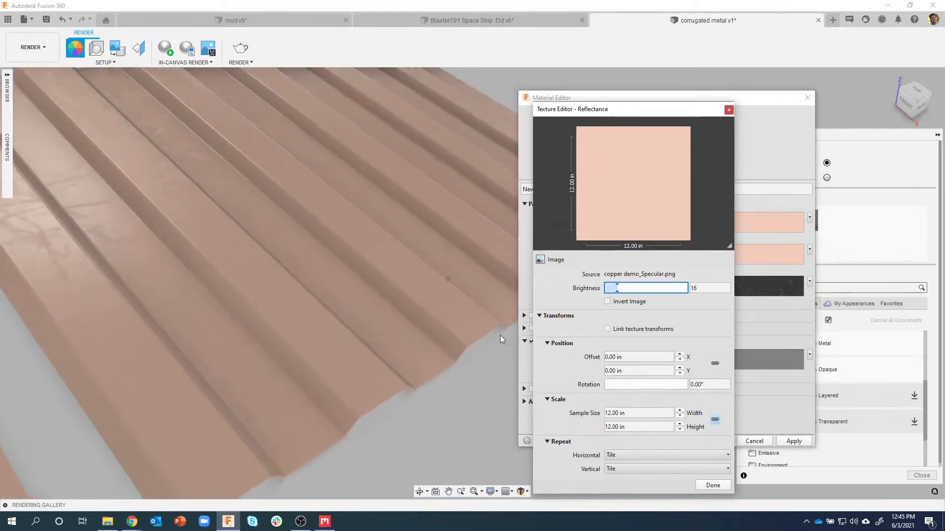
{"action": "middle_click_drag", "start_coordinate": [500, 335], "coordinate": [566, 314], "text": "shift"}
{"action": "left_click_drag", "start_coordinate": [617, 288], "coordinate": [686, 284]}
- Try a 3 in sample size for New Copper's reflectance image
{"action": "left_click", "coordinate": [635, 411]}
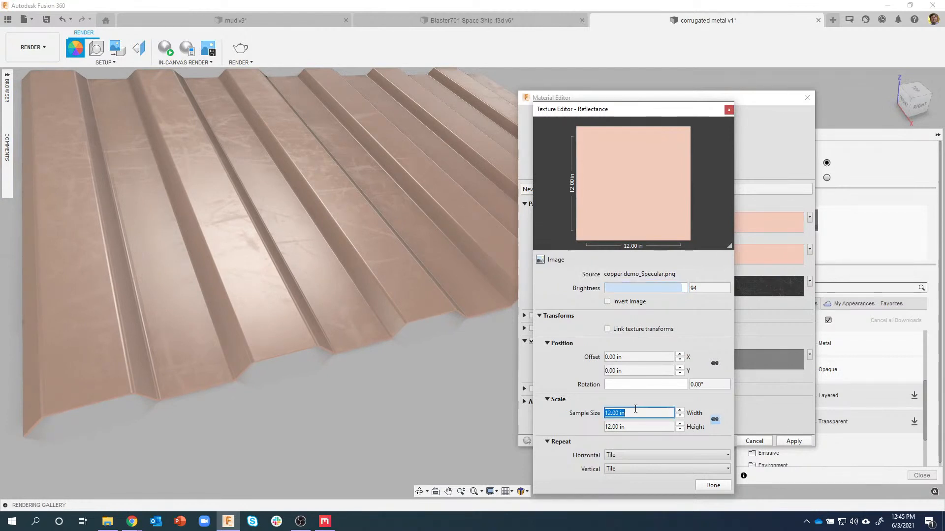
{"action": "type", "text": "3"}
{"action": "left_click", "coordinate": [635, 427]}
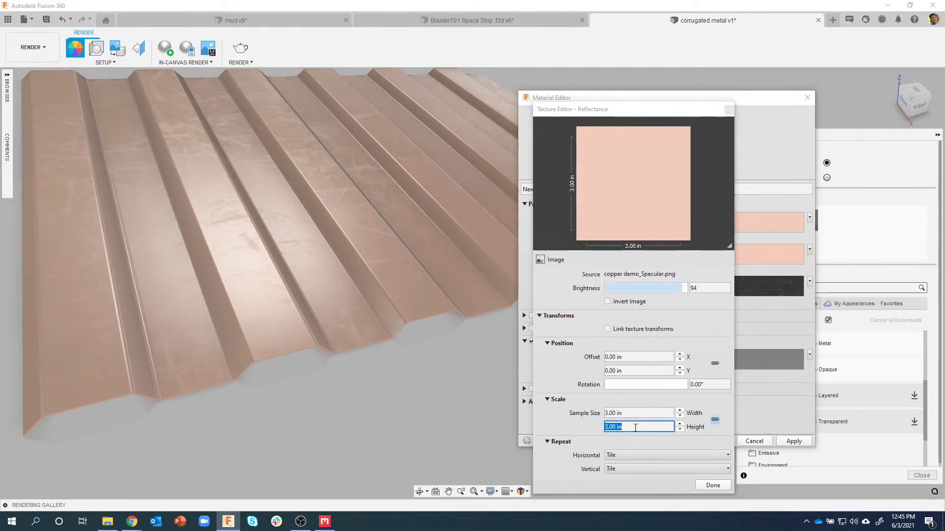
- Restore the reflectance image's sample size to 12 in and finish editing the texture
{"action": "left_click", "coordinate": [639, 413]}
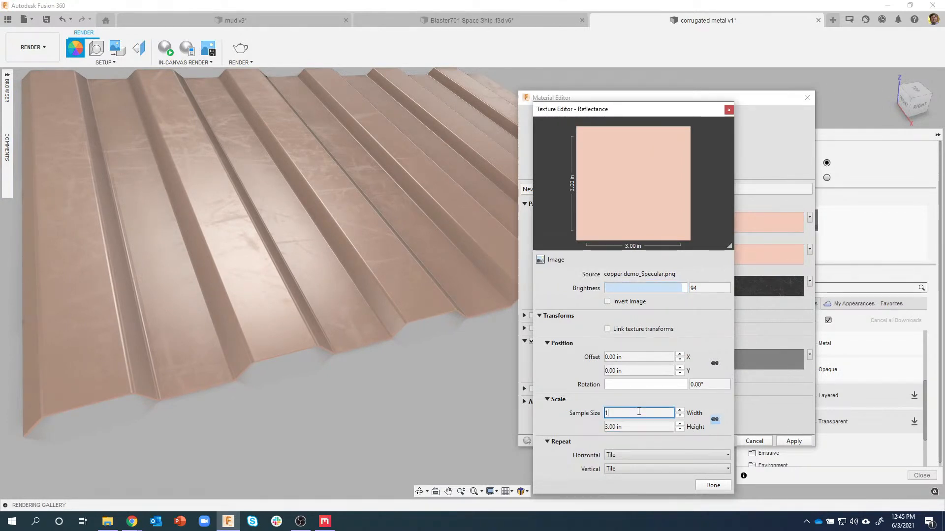
{"action": "type", "text": "12"}
{"action": "key", "text": "Tab"}
{"action": "key", "text": "Tab"}
{"action": "key", "text": "Tab"}
{"action": "key", "text": "Tab"}
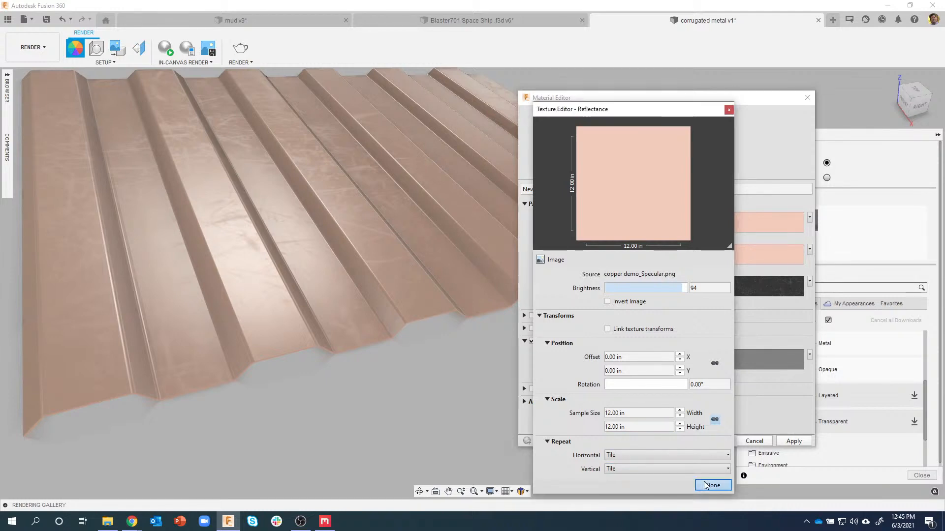
{"action": "left_click", "coordinate": [712, 485]}
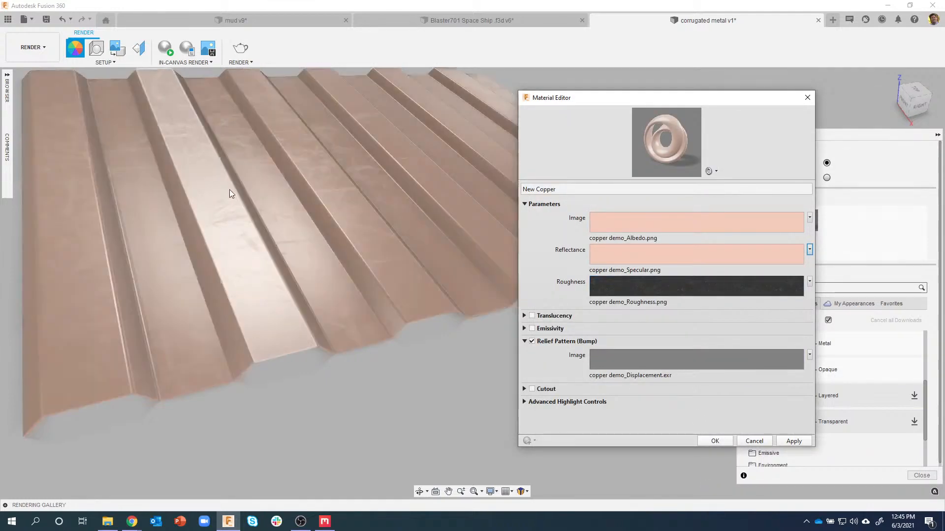
- Edit New Copper's copper demo_Roughness.png roughness image, compare brightness values of 45, 60 and 100, and set it to 91
{"action": "left_click", "coordinate": [809, 280]}
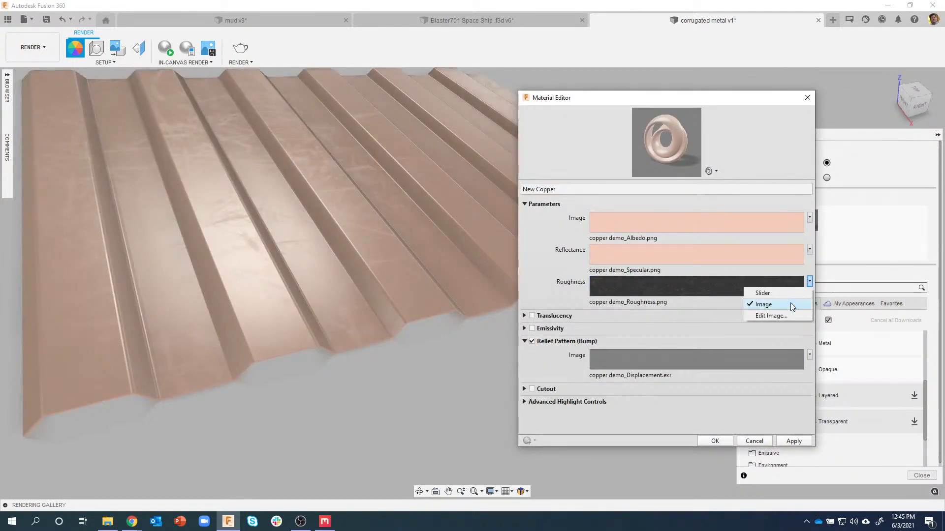
{"action": "left_click", "coordinate": [786, 315]}
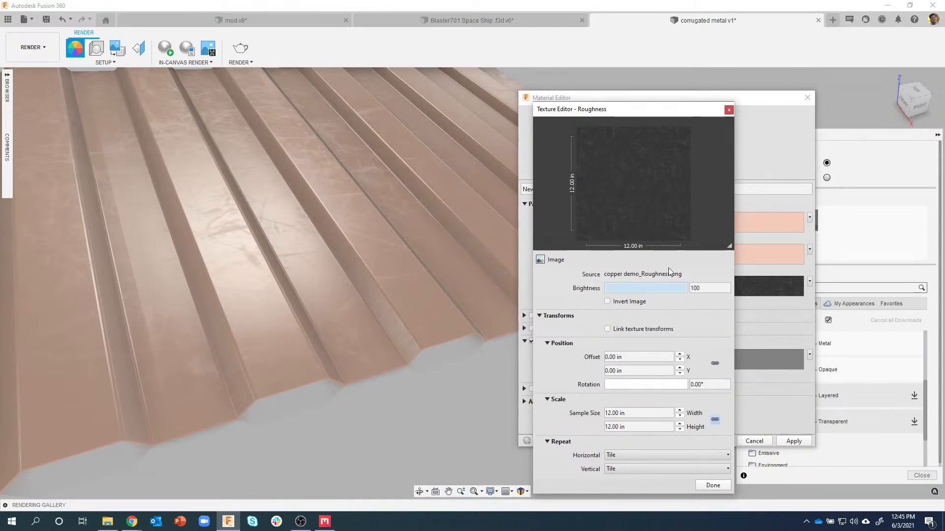
{"action": "left_click_drag", "start_coordinate": [660, 292], "coordinate": [641, 292]}
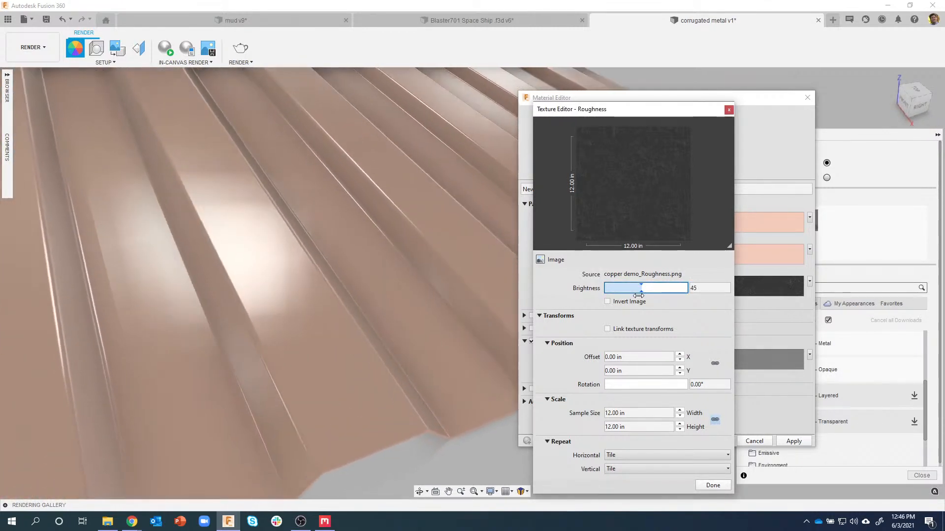
{"action": "left_click_drag", "start_coordinate": [639, 294], "coordinate": [650, 292]}
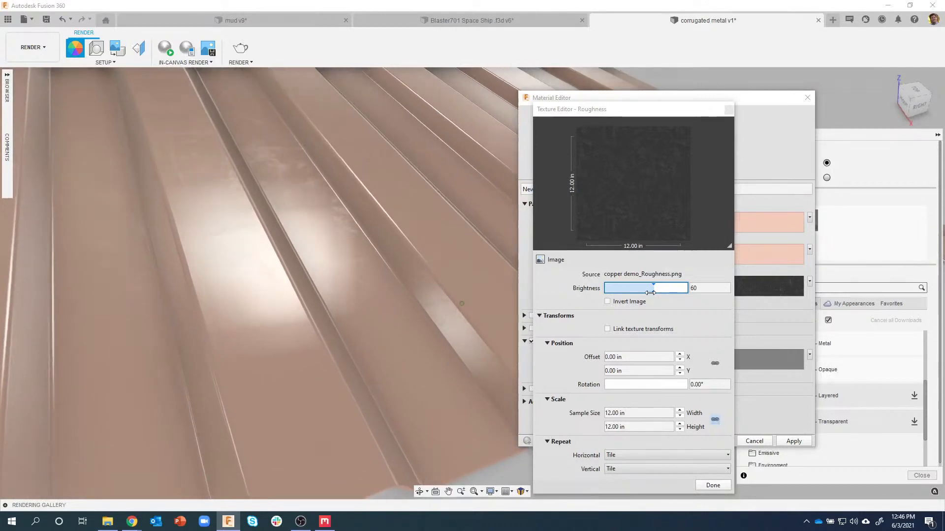
{"action": "left_click_drag", "start_coordinate": [650, 293], "coordinate": [681, 292]}
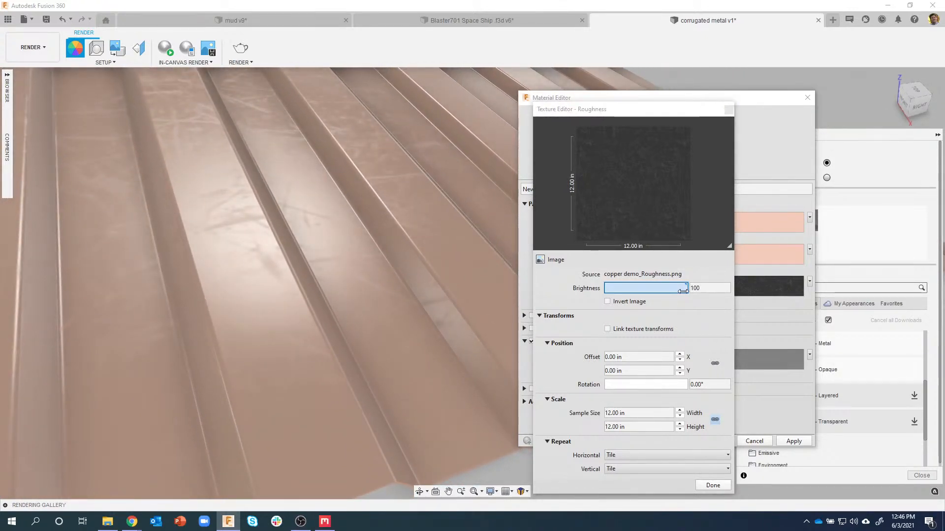
{"action": "left_click_drag", "start_coordinate": [684, 289], "coordinate": [679, 289]}
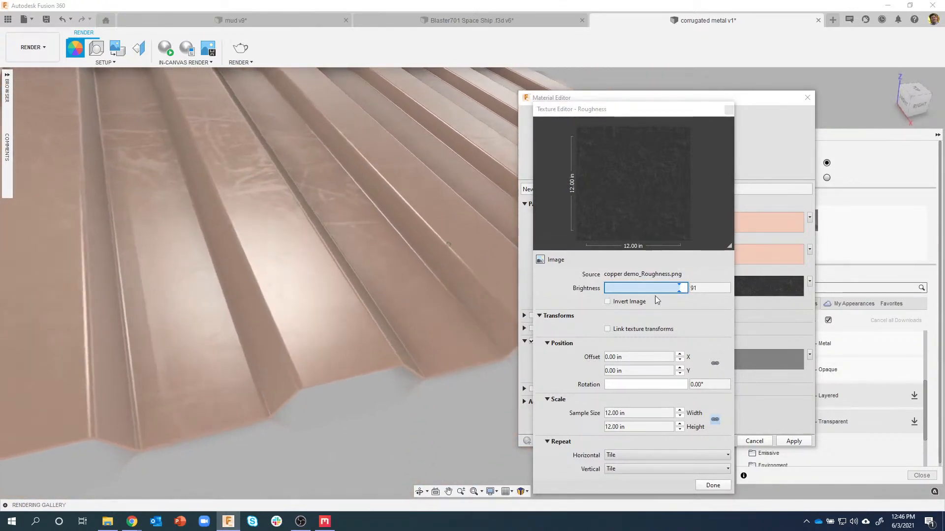
- Try a 6 in sample size for New Copper's roughness image
{"action": "left_click", "coordinate": [640, 416]}
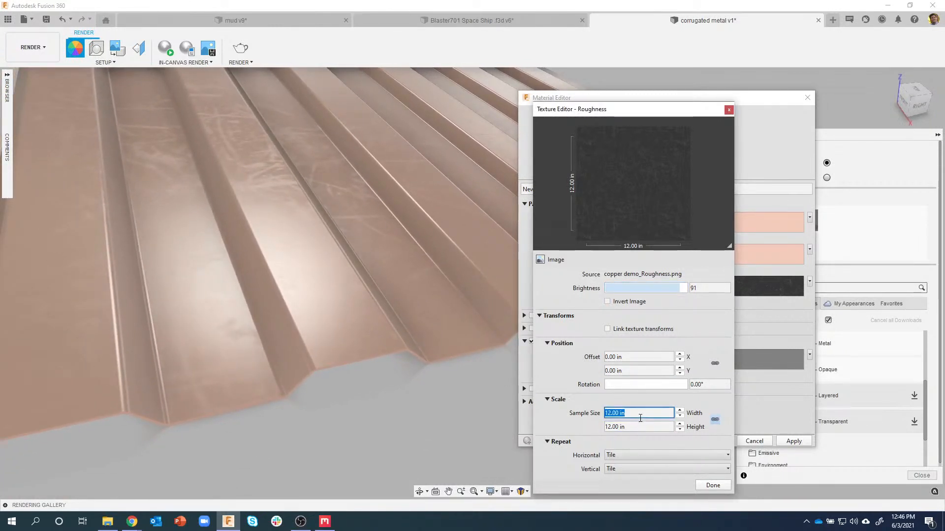
{"action": "type", "text": "6"}
{"action": "left_click", "coordinate": [639, 427]}
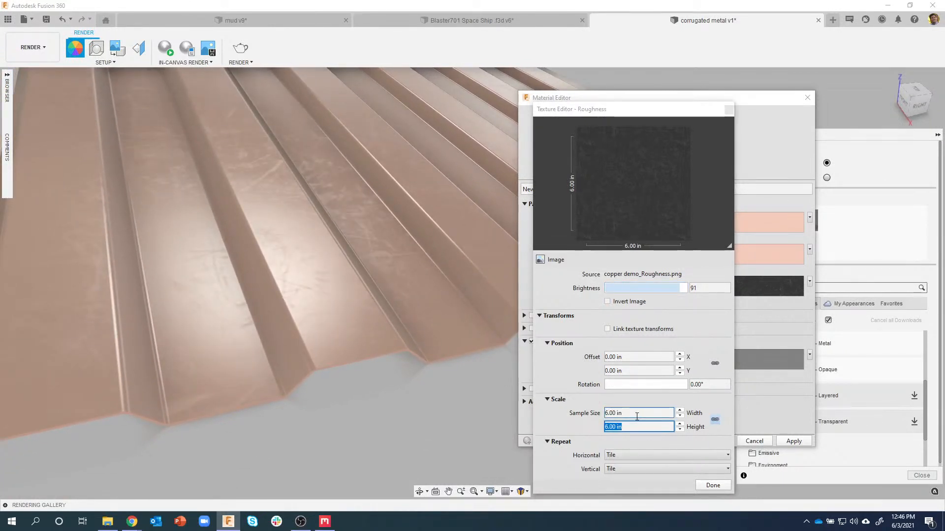
- Set the roughness image's sample size to 1 in, check it on the corrugated sheet, and accept the New Copper edits
{"action": "left_click", "coordinate": [637, 412]}
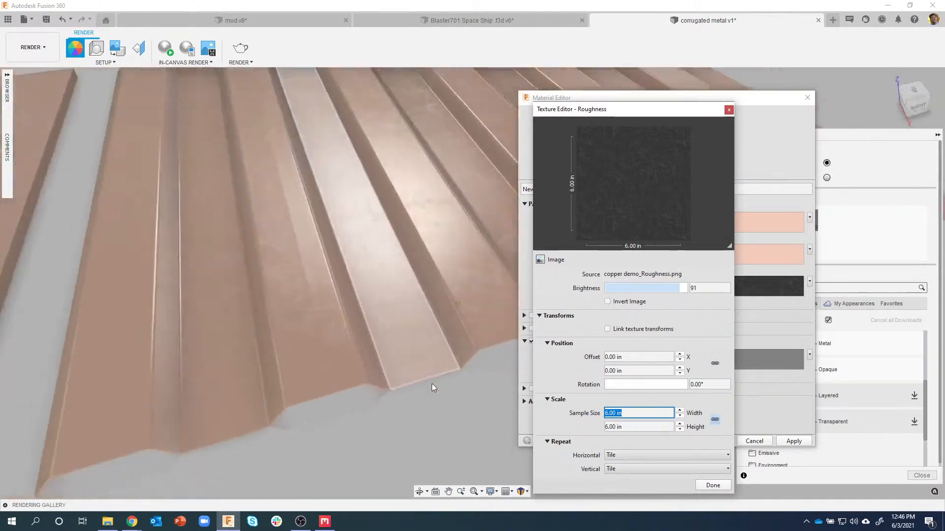
{"action": "middle_click_drag", "start_coordinate": [432, 384], "coordinate": [433, 389], "text": "shift"}
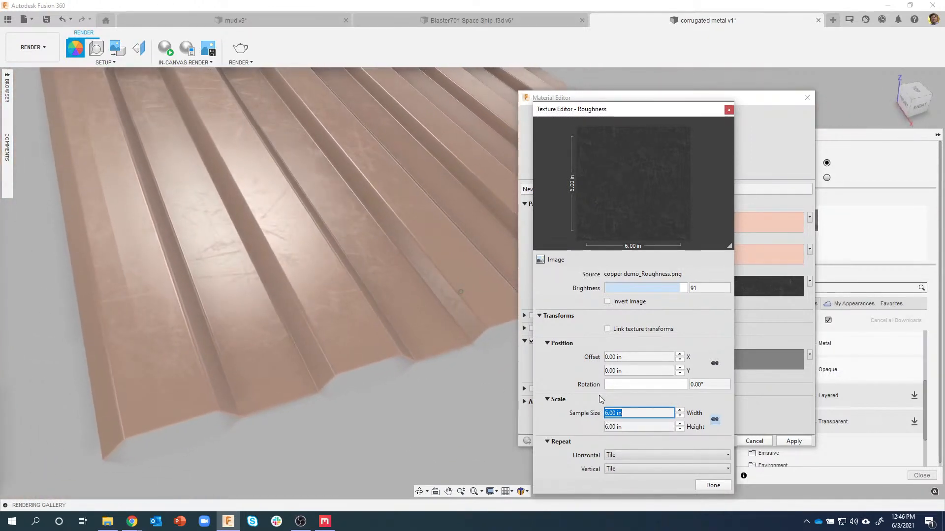
{"action": "type", "text": "1"}
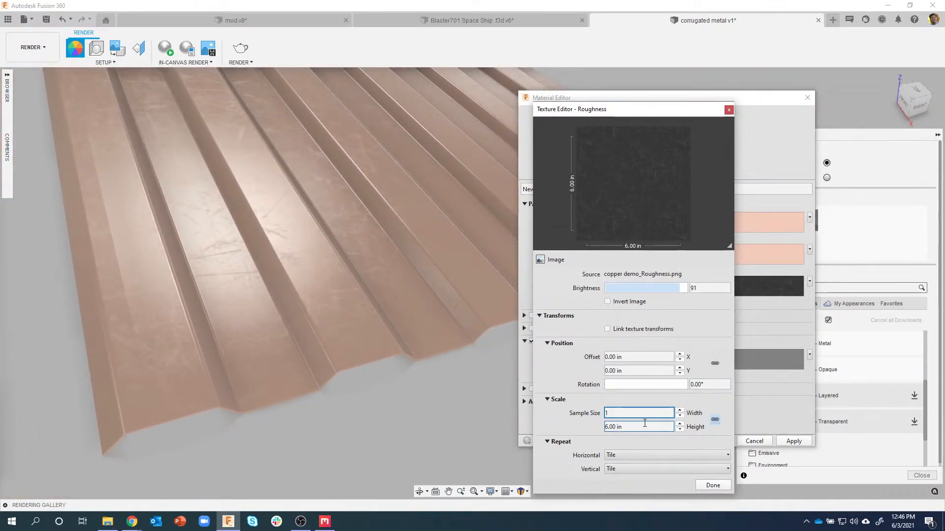
{"action": "left_click", "coordinate": [635, 423]}
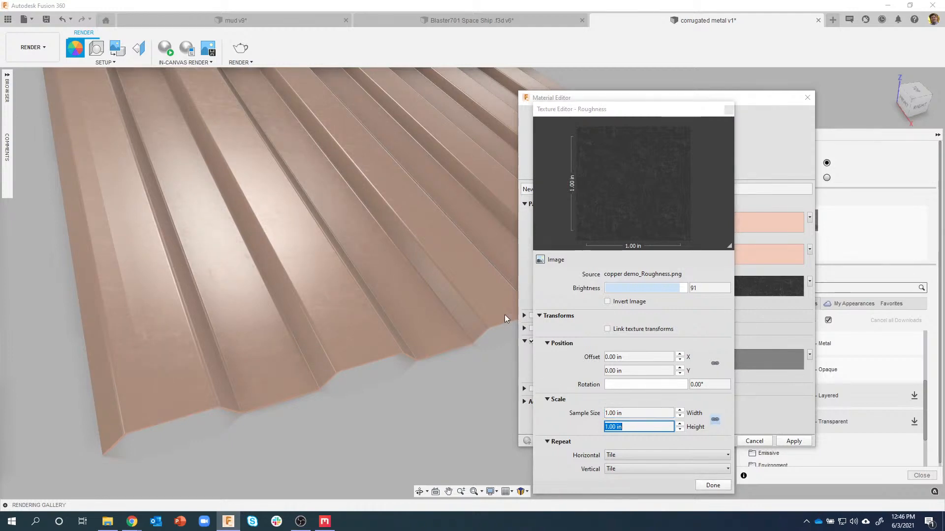
{"action": "scroll", "coordinate": [445, 252], "scroll_direction": "up", "scroll_amount": 4}
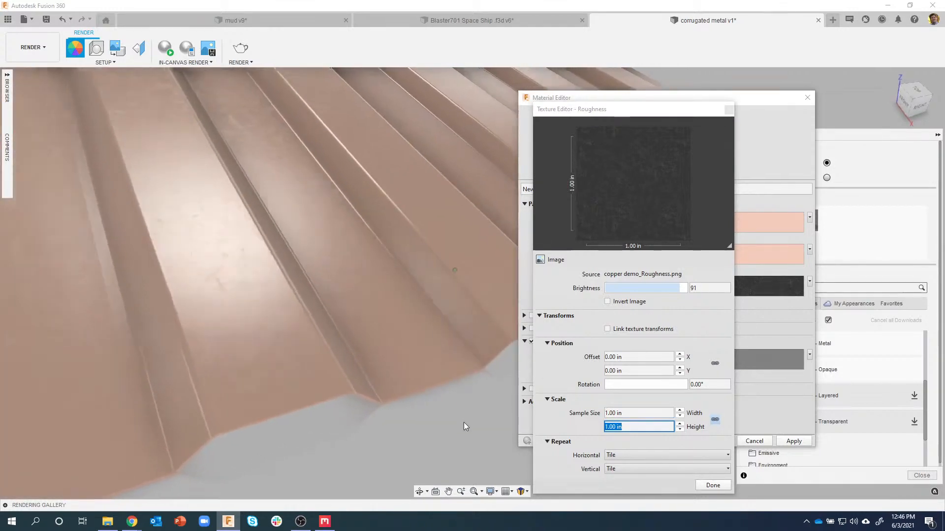
{"action": "scroll", "coordinate": [463, 430], "scroll_direction": "down", "scroll_amount": 2}
{"action": "scroll", "coordinate": [462, 429], "scroll_direction": "up", "scroll_amount": 4}
{"action": "middle_click_drag", "start_coordinate": [462, 430], "coordinate": [482, 453], "text": "shift"}
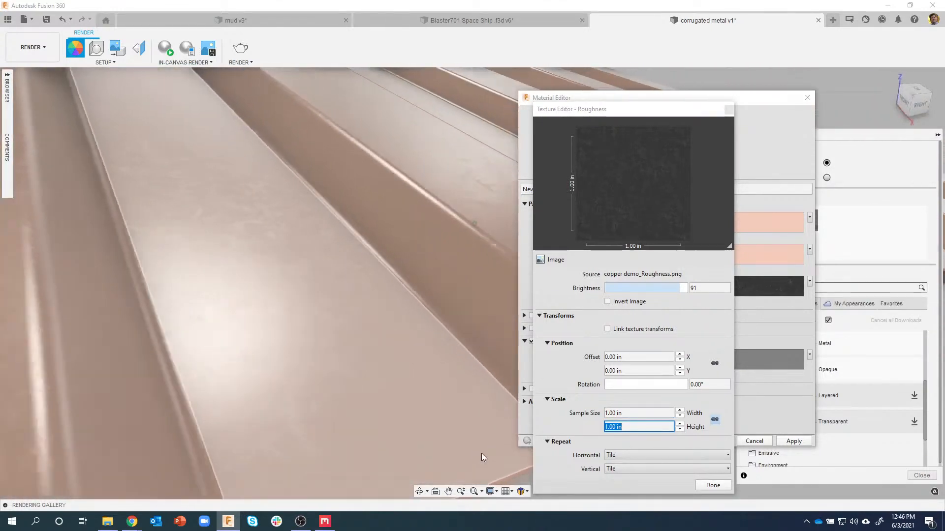
{"action": "scroll", "coordinate": [478, 432], "scroll_direction": "down", "scroll_amount": 6}
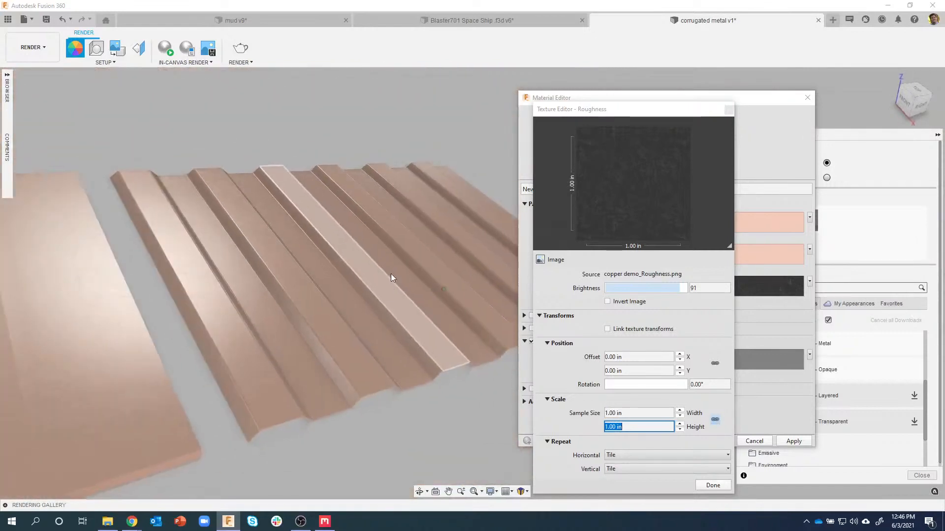
{"action": "middle_click_drag", "start_coordinate": [391, 273], "coordinate": [495, 303], "text": "shift"}
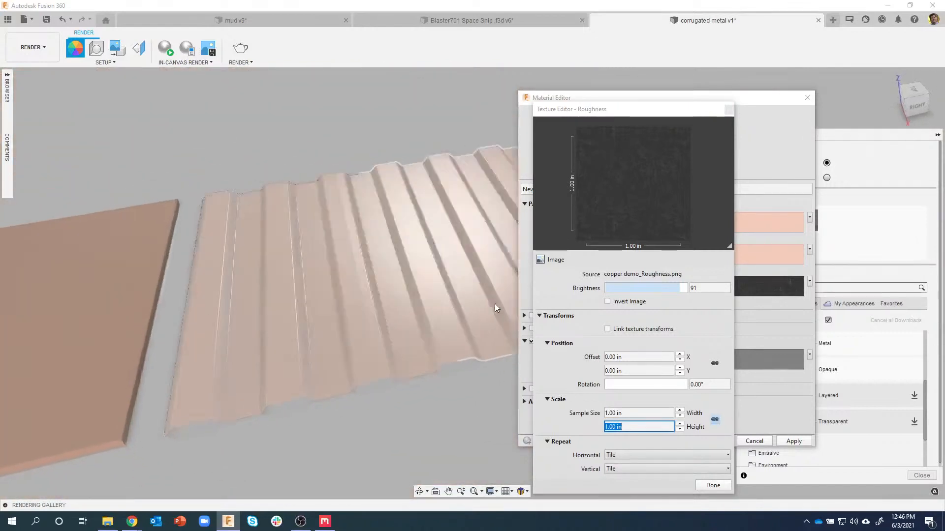
{"action": "left_click", "coordinate": [713, 486]}
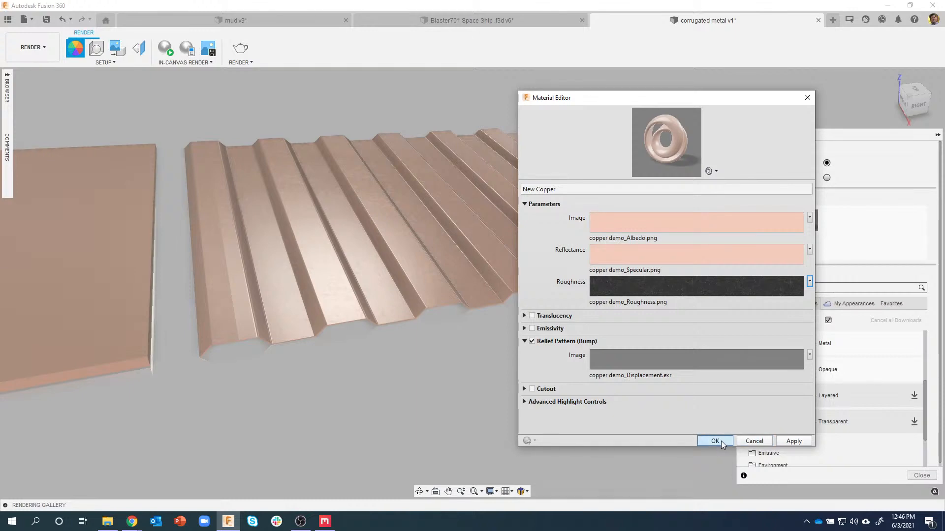
{"action": "left_click", "coordinate": [715, 441]}
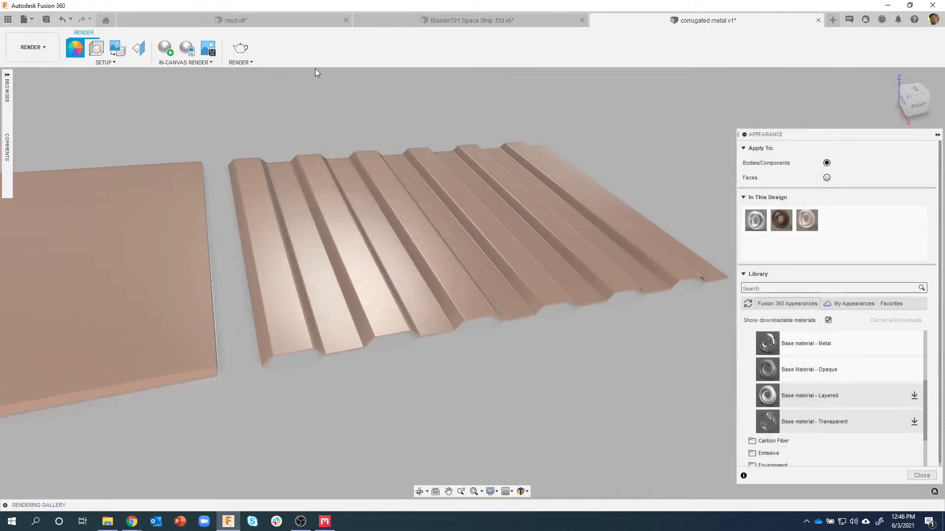
- Switch to the mud v9 document's Design workspace and toggle component color cycling off
{"action": "left_click", "coordinate": [258, 21]}
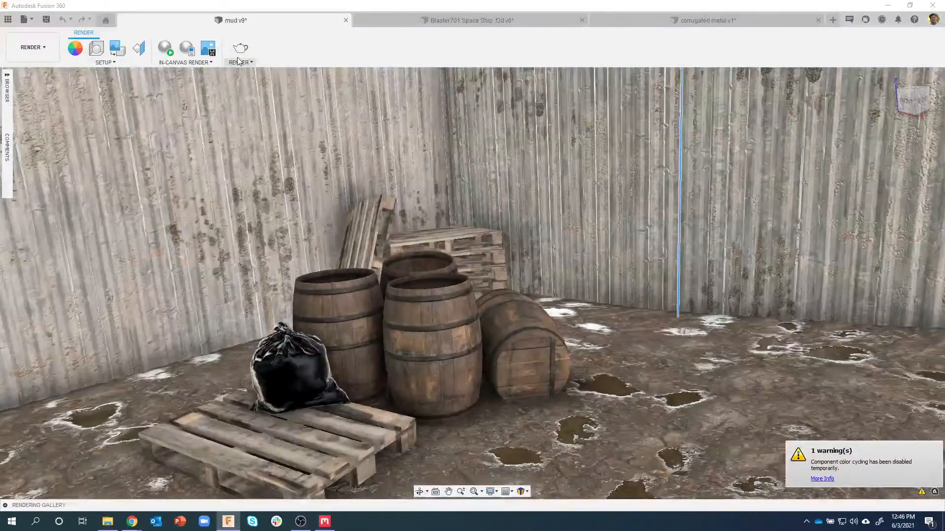
{"action": "left_click", "coordinate": [35, 49]}
{"action": "left_click", "coordinate": [37, 68]}
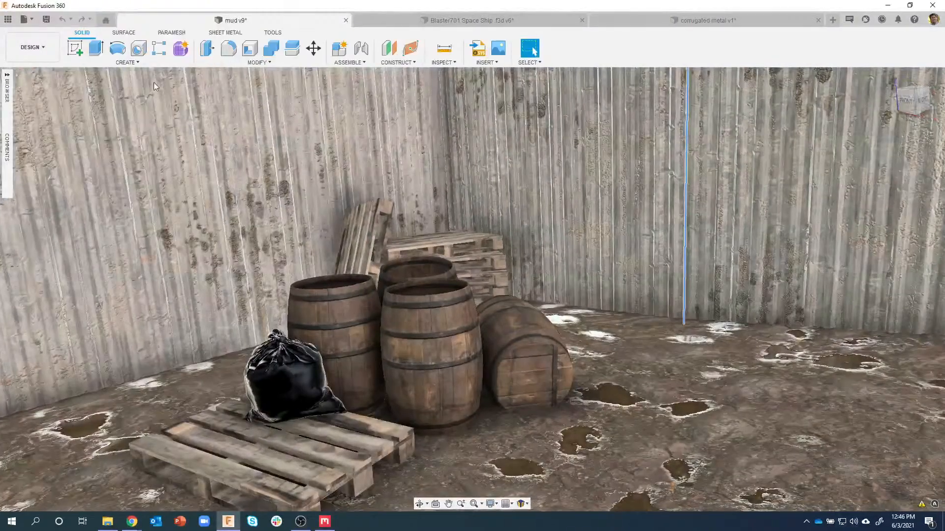
{"action": "left_click", "coordinate": [444, 62]}
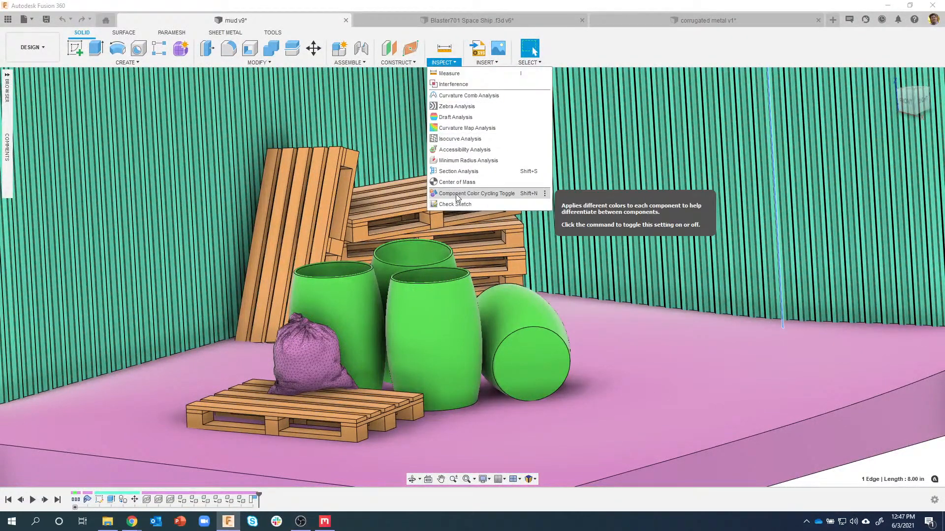
{"action": "left_click", "coordinate": [456, 193]}
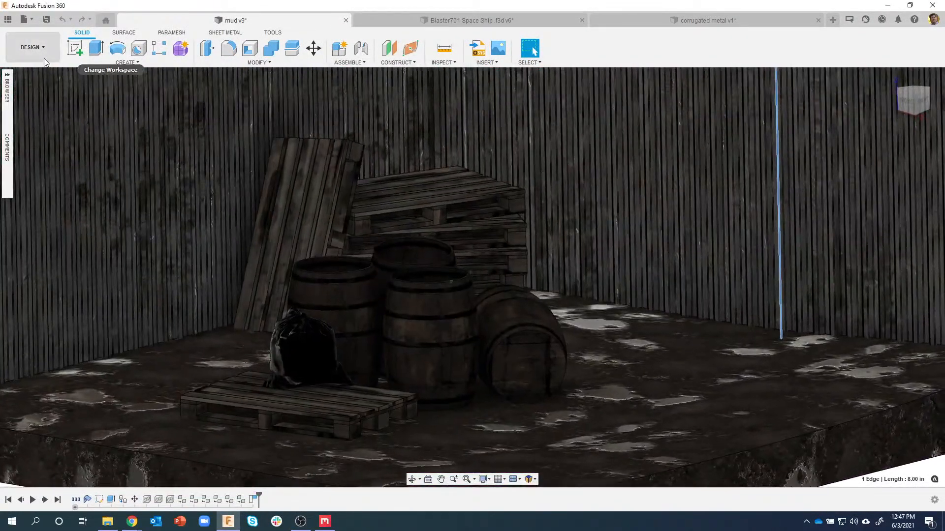
- Return the mud scene to the Render workspace and open its appearance settings, moving the dialog closer to the scene
{"action": "middle_click_drag", "start_coordinate": [527, 263], "coordinate": [530, 335], "text": "shift"}
{"action": "middle_click_drag", "start_coordinate": [433, 235], "coordinate": [418, 228], "text": "shift"}
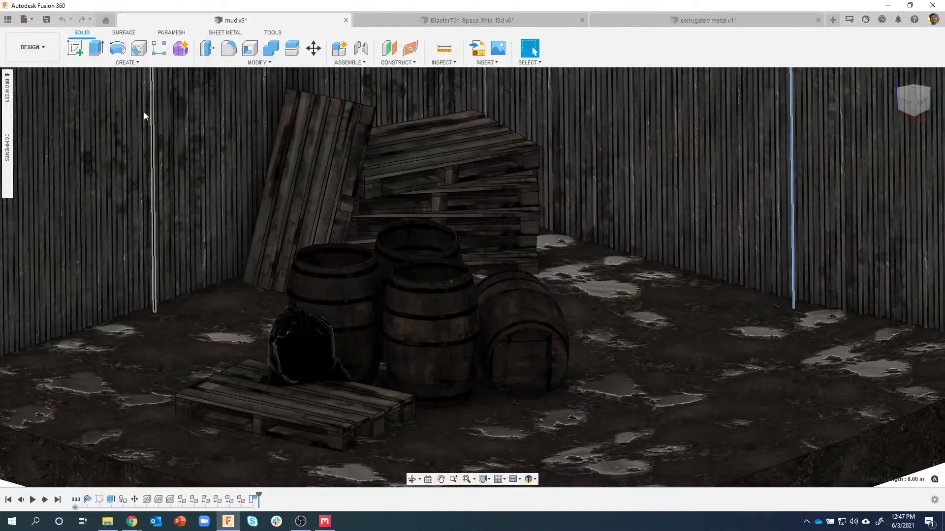
{"action": "left_click", "coordinate": [33, 49]}
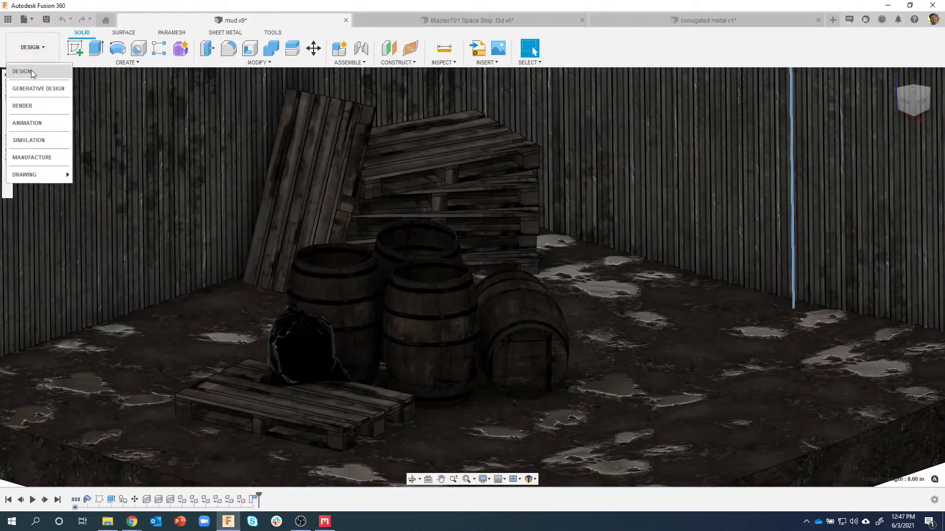
{"action": "left_click", "coordinate": [28, 105]}
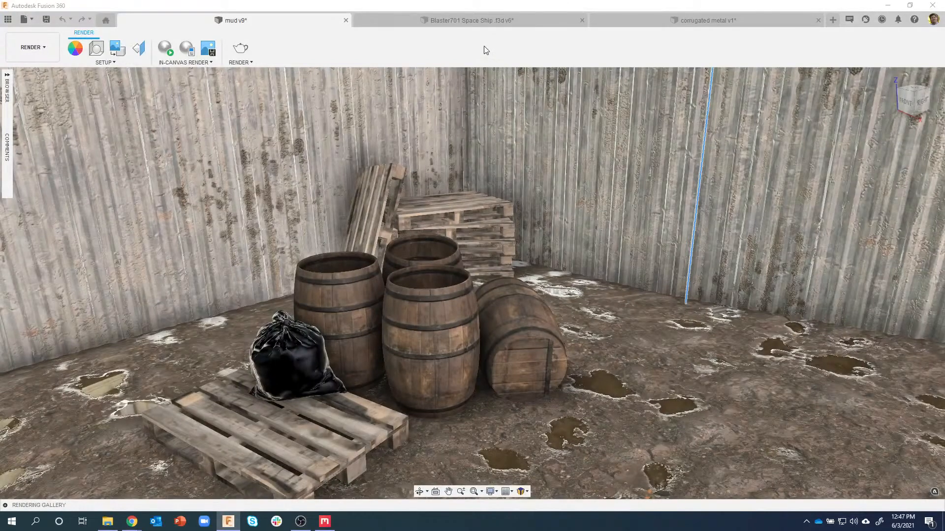
{"action": "left_click", "coordinate": [74, 48]}
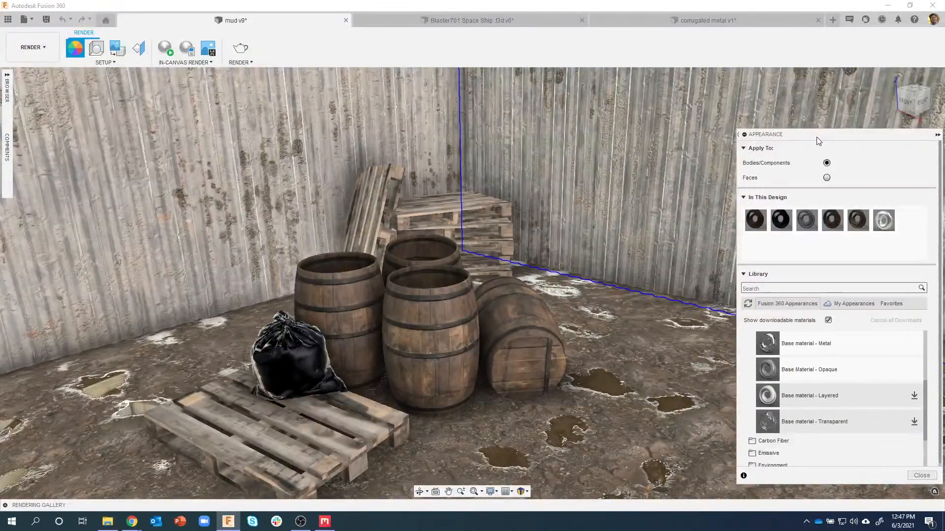
{"action": "left_click_drag", "start_coordinate": [817, 137], "coordinate": [705, 103]}
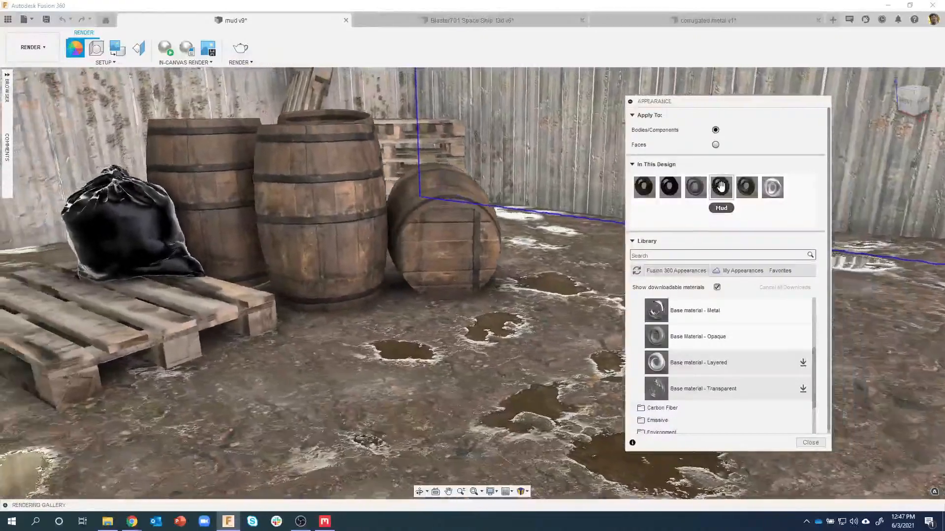
- Open the Barrel appearance's advanced material settings and enlarge the editor so all its parameters show
{"action": "scroll", "coordinate": [373, 136], "scroll_direction": "up", "scroll_amount": 5}
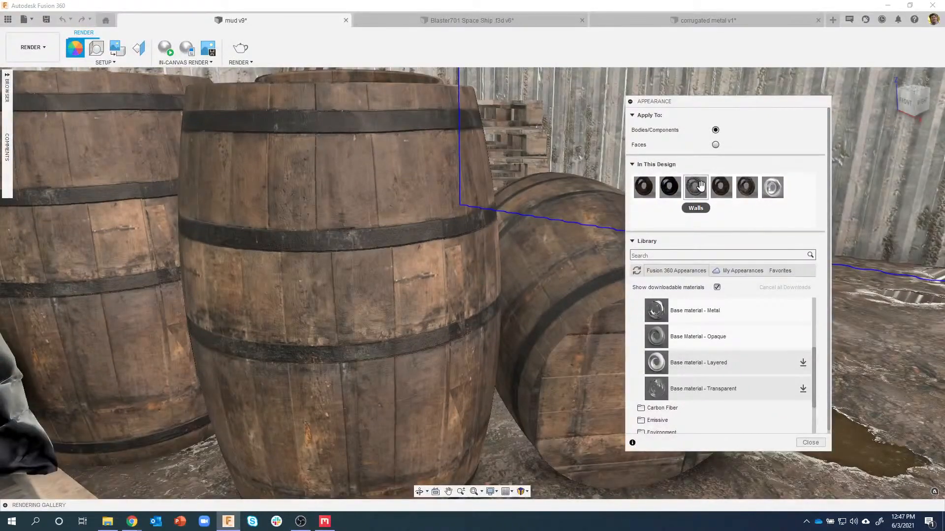
{"action": "double_click", "coordinate": [648, 188]}
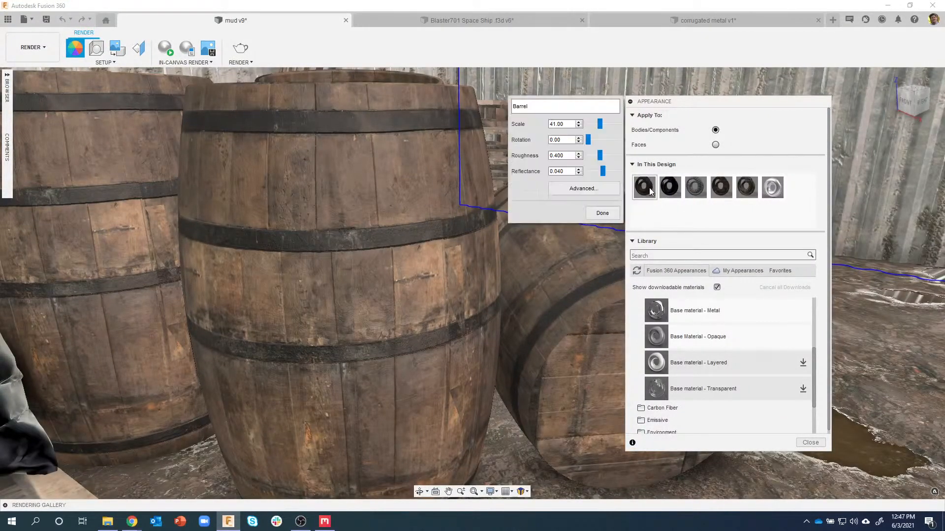
{"action": "left_click", "coordinate": [609, 190]}
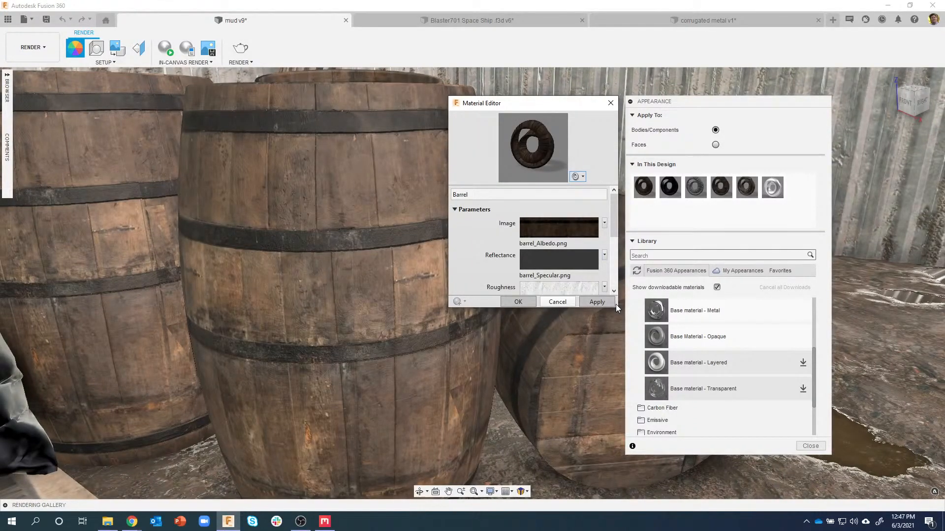
{"action": "left_click_drag", "start_coordinate": [617, 307], "coordinate": [848, 455]}
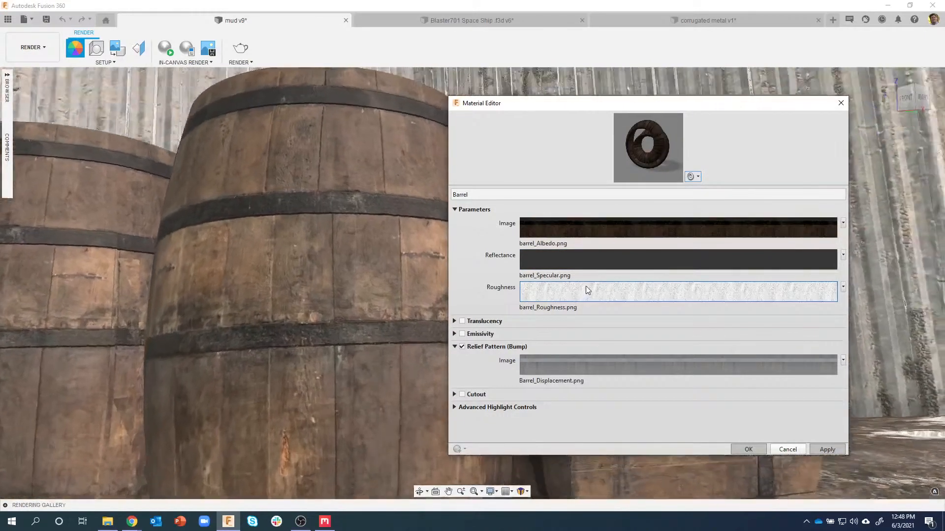
- Try a brightness of 19 on Barrel's roughness image, restore it to 100, and finish editing that texture
{"action": "mouse_move", "coordinate": [585, 291]}
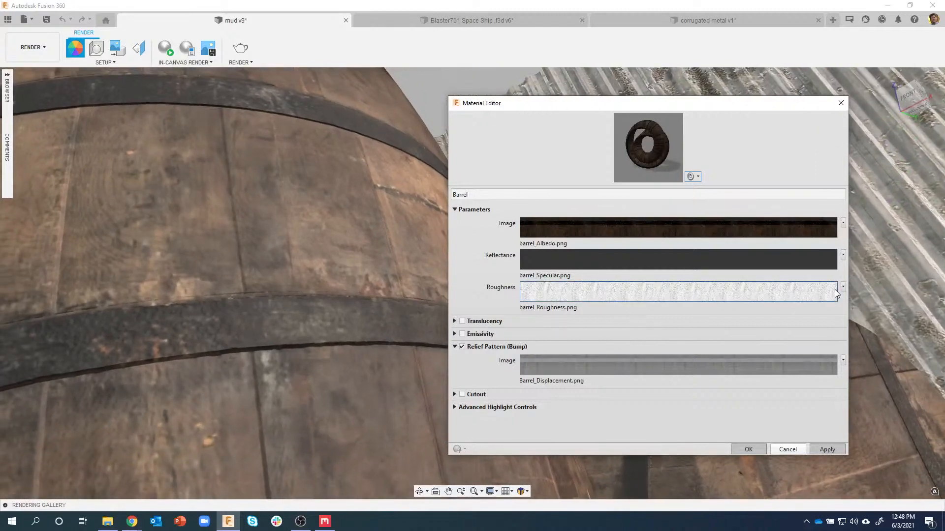
{"action": "left_click", "coordinate": [842, 290]}
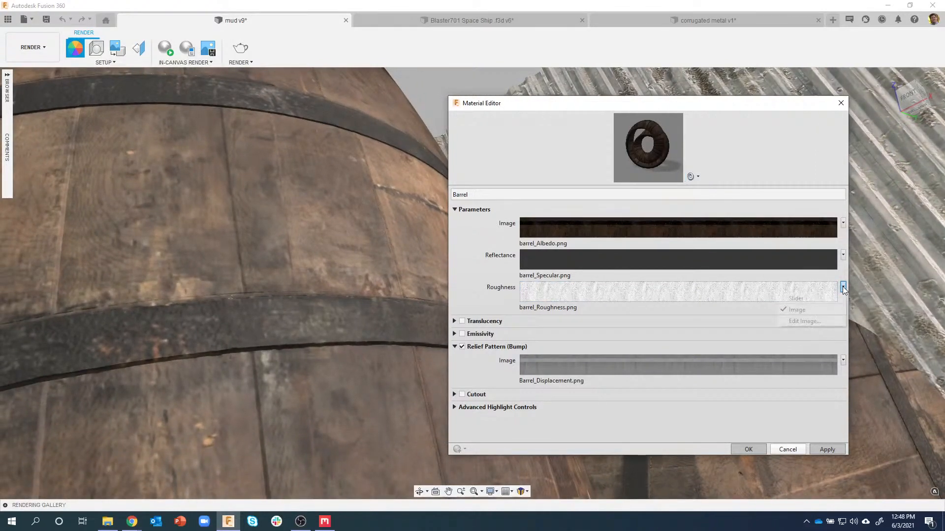
{"action": "left_click", "coordinate": [809, 320]}
{"action": "left_click_drag", "start_coordinate": [892, 300], "coordinate": [651, 108]}
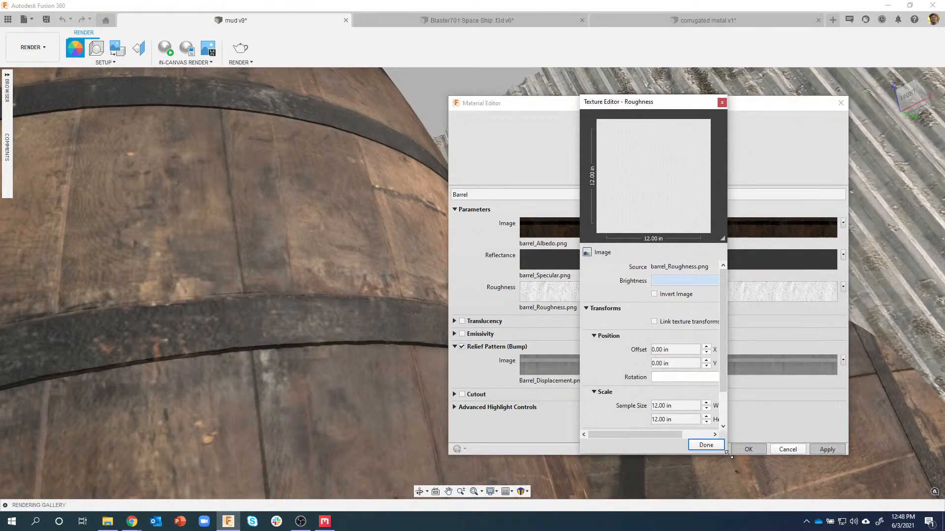
{"action": "left_click_drag", "start_coordinate": [729, 455], "coordinate": [793, 478]}
{"action": "left_click_drag", "start_coordinate": [735, 281], "coordinate": [668, 269]}
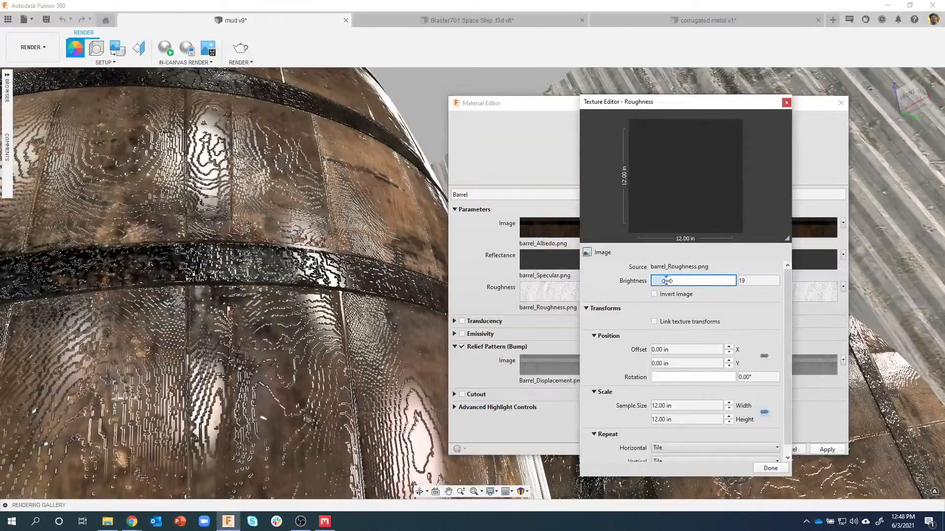
{"action": "left_click_drag", "start_coordinate": [702, 280], "coordinate": [710, 280]}
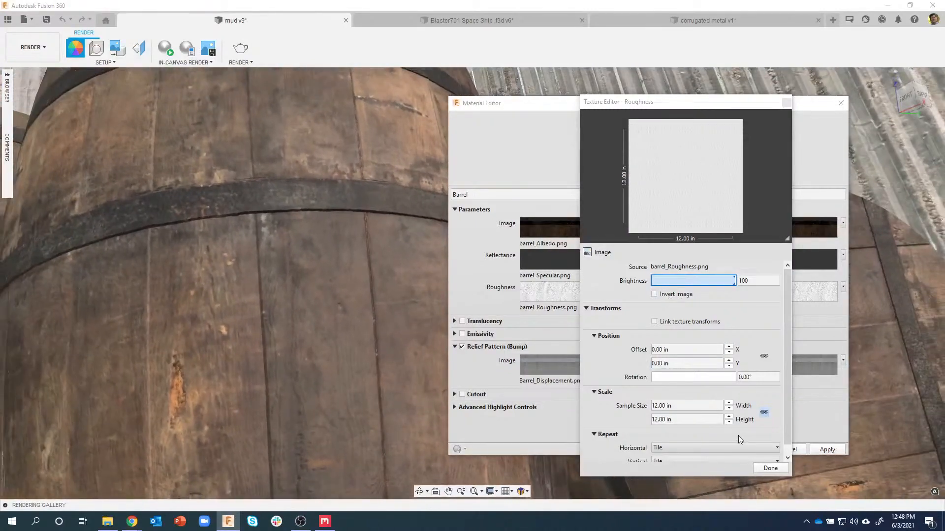
{"action": "left_click", "coordinate": [770, 468]}
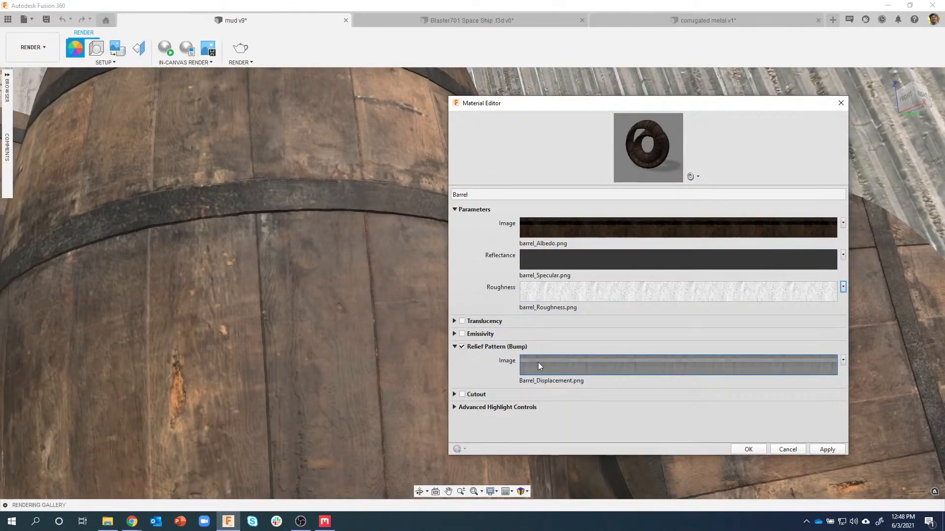
- Set the sample depth of Barrel's relief pattern image, Barrel_Displacement.png, to 10 in
{"action": "left_click", "coordinate": [843, 362]}
{"action": "left_click", "coordinate": [793, 383]}
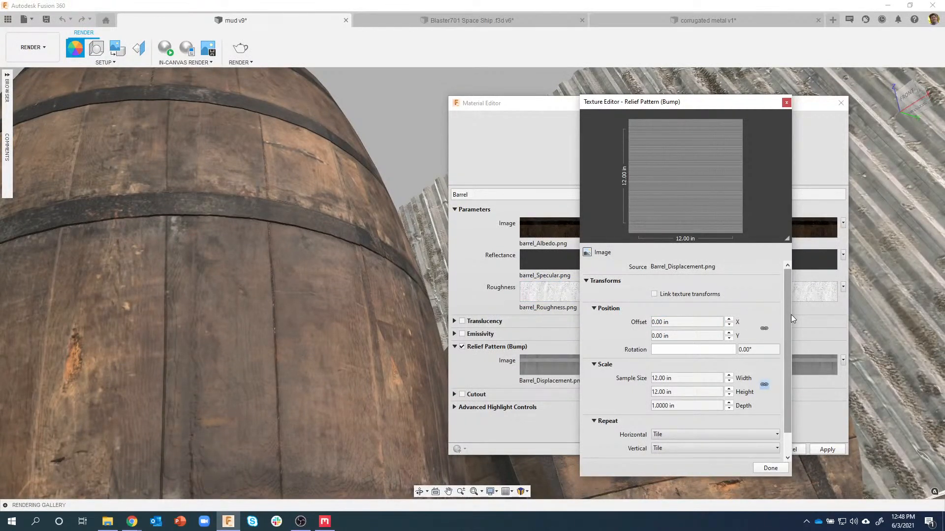
{"action": "left_click_drag", "start_coordinate": [790, 315], "coordinate": [790, 392]}
{"action": "left_click", "coordinate": [688, 380]}
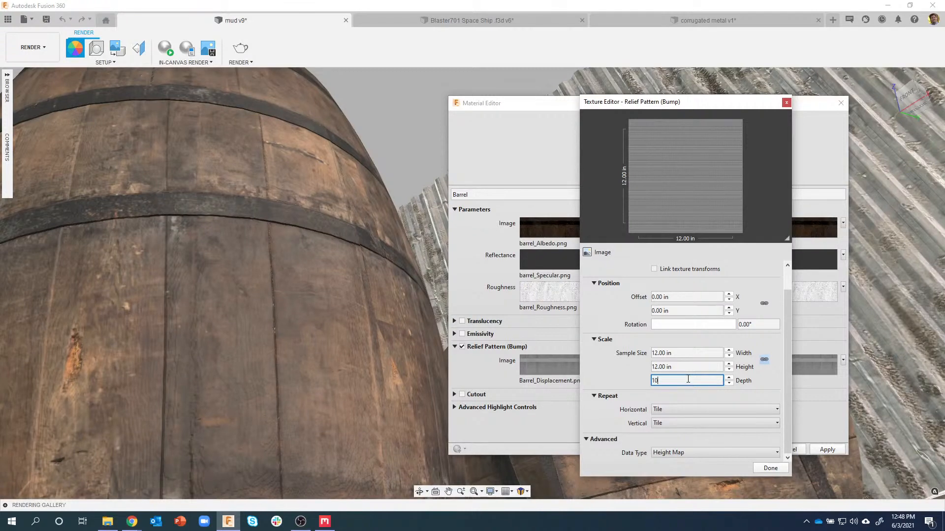
{"action": "type", "text": "10"}
{"action": "left_click", "coordinate": [688, 371]}
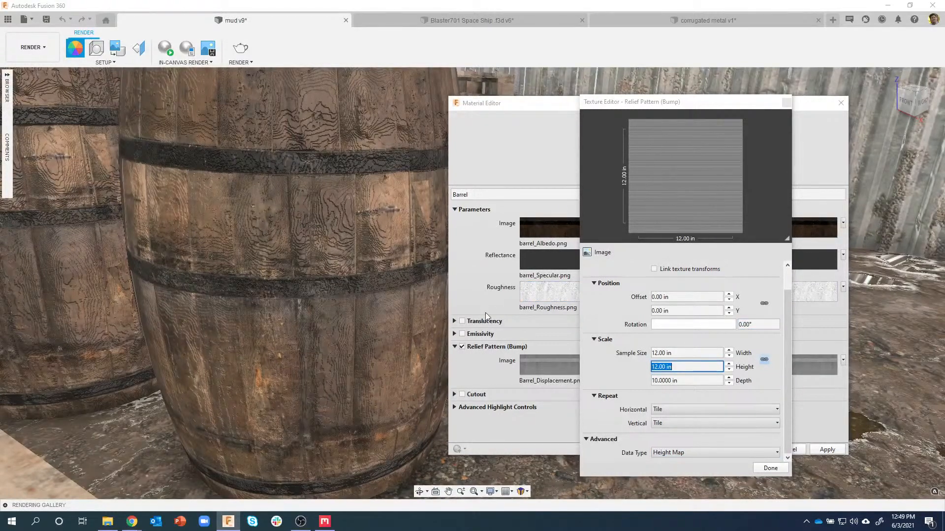
- Switch to Quixel Mixer and preview the copper demo surface as a tiled pattern
{"action": "left_click", "coordinate": [324, 521]}
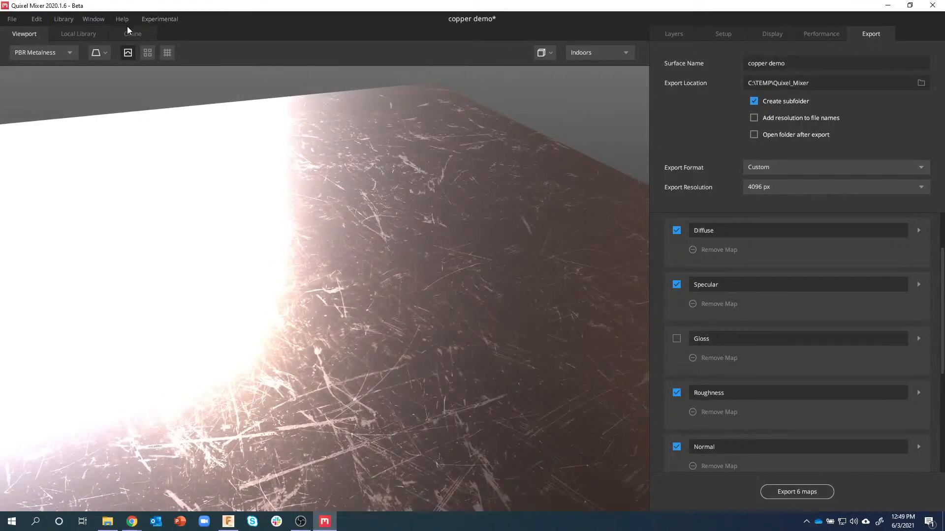
{"action": "scroll", "coordinate": [392, 260], "scroll_direction": "down", "scroll_amount": 5}
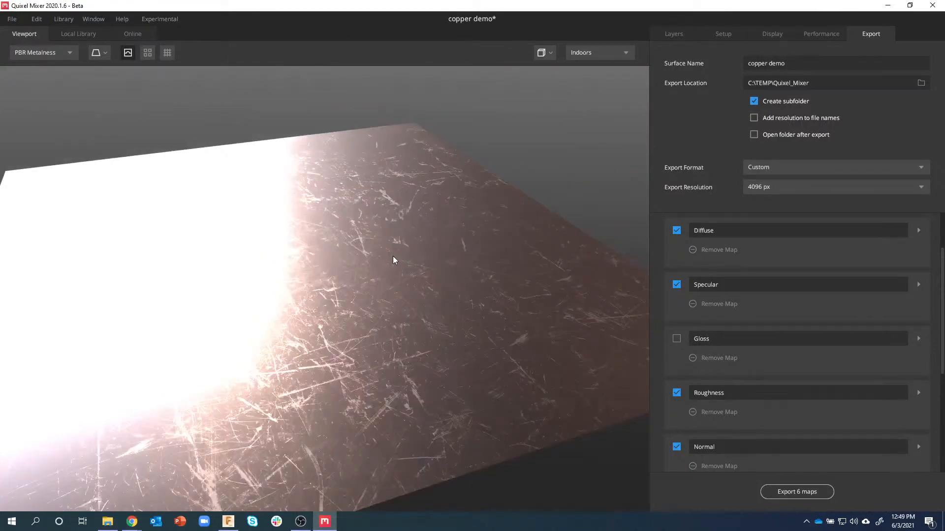
{"action": "left_click_drag", "start_coordinate": [448, 288], "coordinate": [348, 320]}
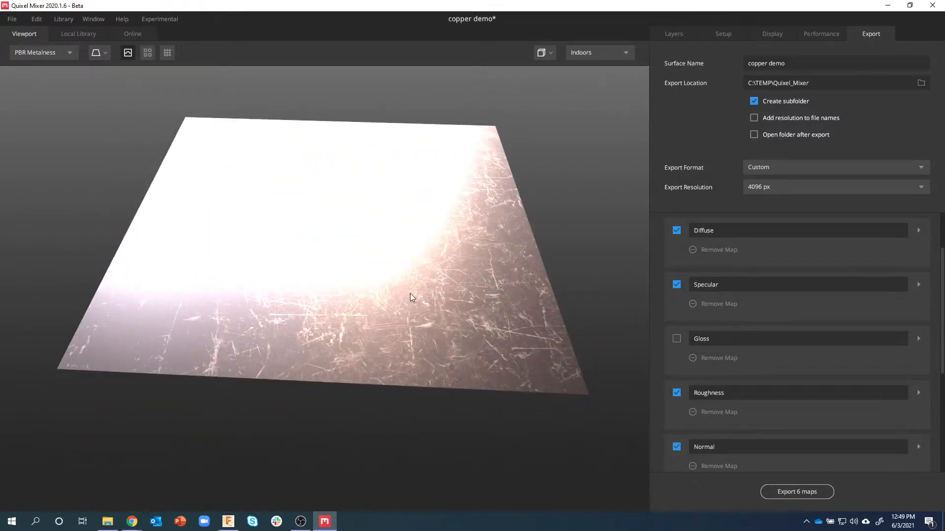
{"action": "left_click_drag", "start_coordinate": [426, 273], "coordinate": [445, 255]}
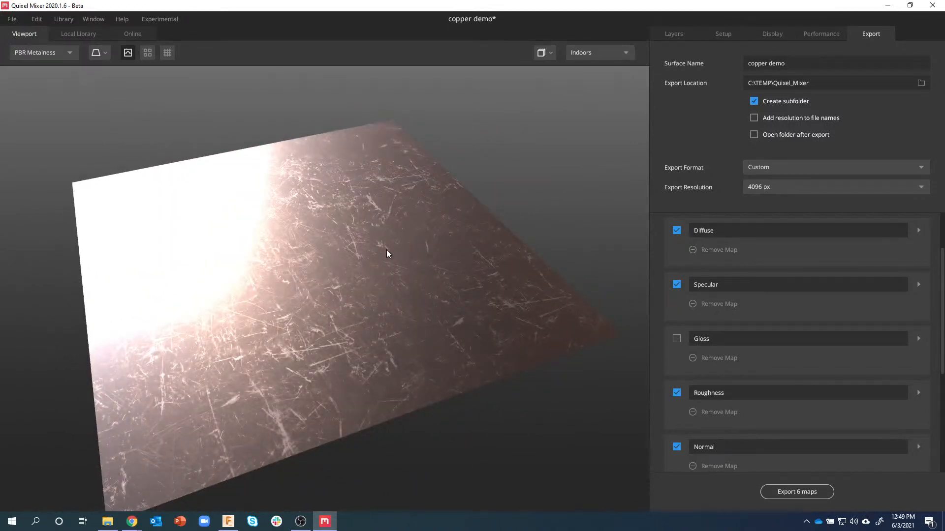
{"action": "left_click", "coordinate": [149, 58]}
{"action": "scroll", "coordinate": [384, 254], "scroll_direction": "down", "scroll_amount": 5}
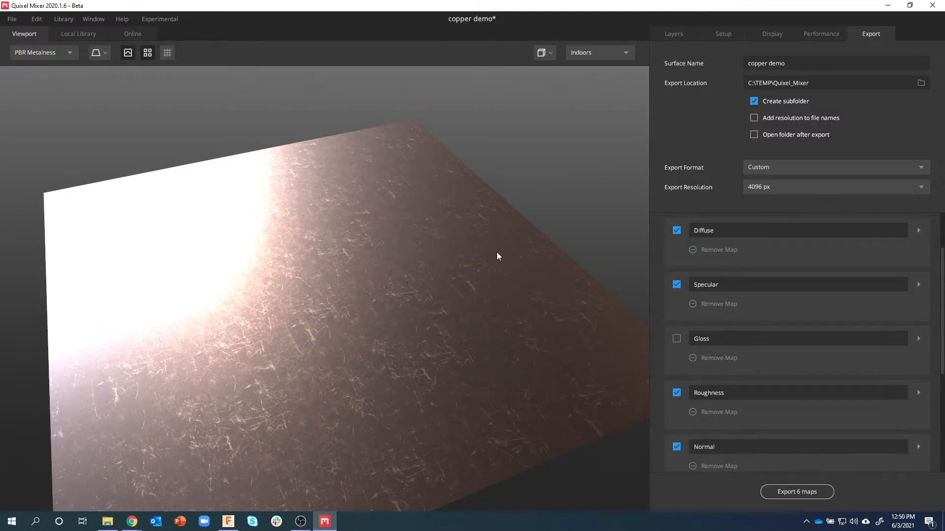
- Show the Copper layer's placement settings and turn the tiling preview off
{"action": "left_click", "coordinate": [678, 30]}
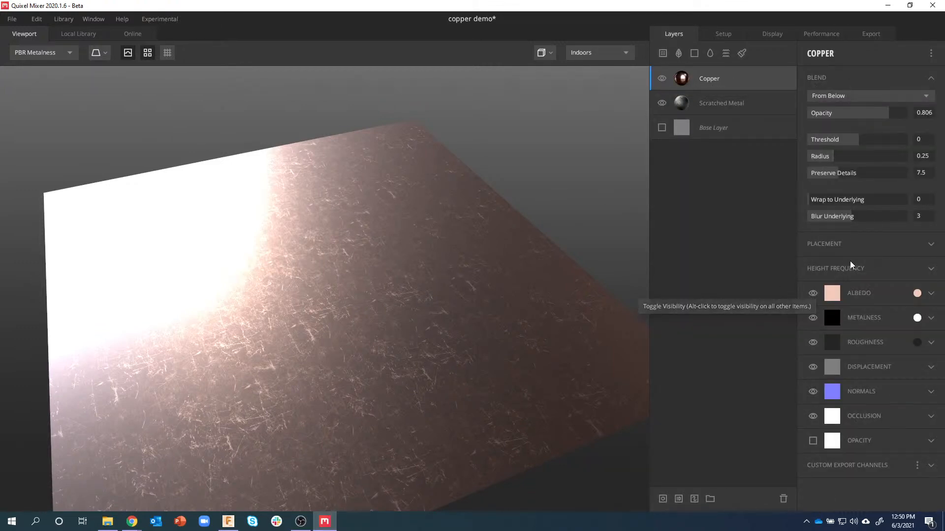
{"action": "left_click", "coordinate": [915, 249]}
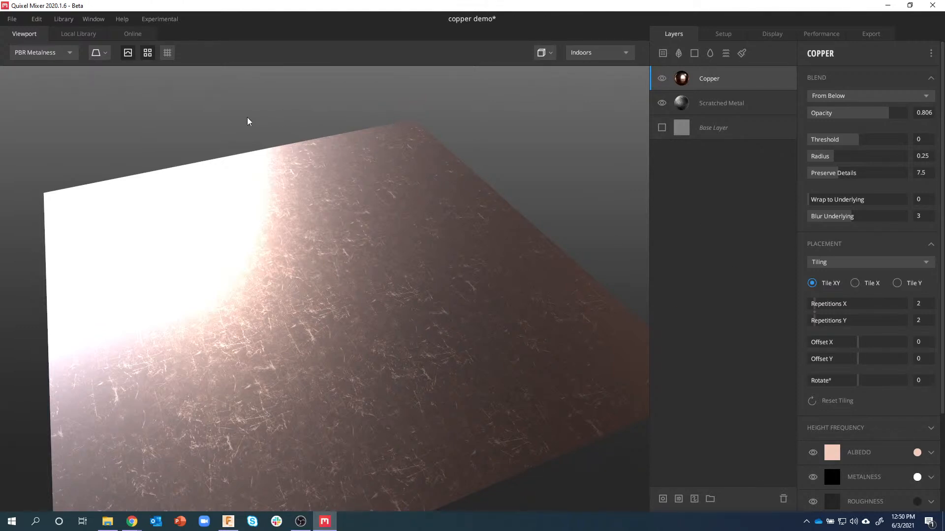
{"action": "left_click", "coordinate": [151, 58]}
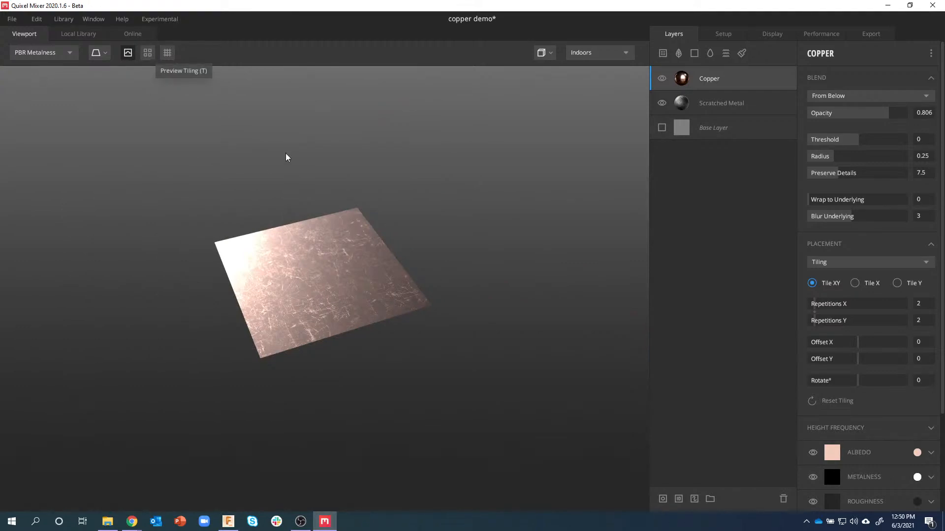
{"action": "scroll", "coordinate": [338, 293], "scroll_direction": "up", "scroll_amount": 2}
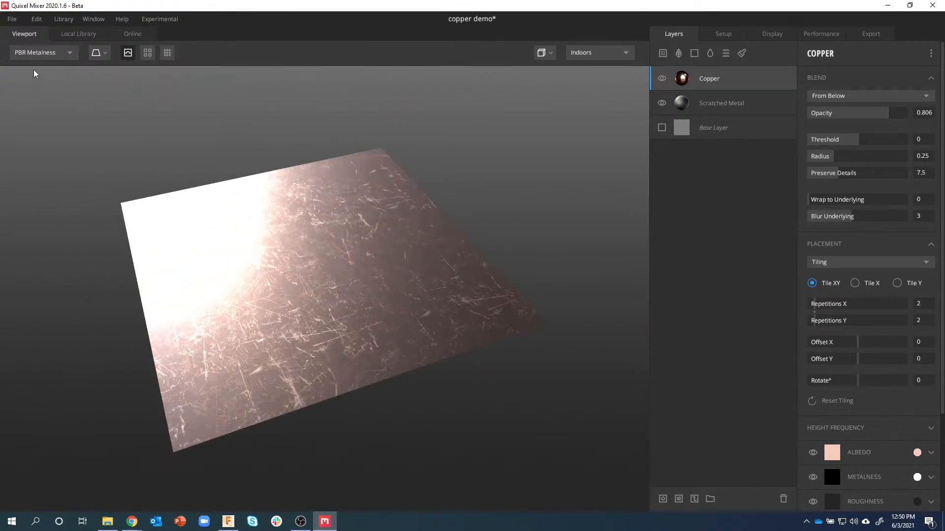
- Open the Stylized Floor sample mix, discarding the unsaved changes to copper demo
{"action": "left_click", "coordinate": [12, 19]}
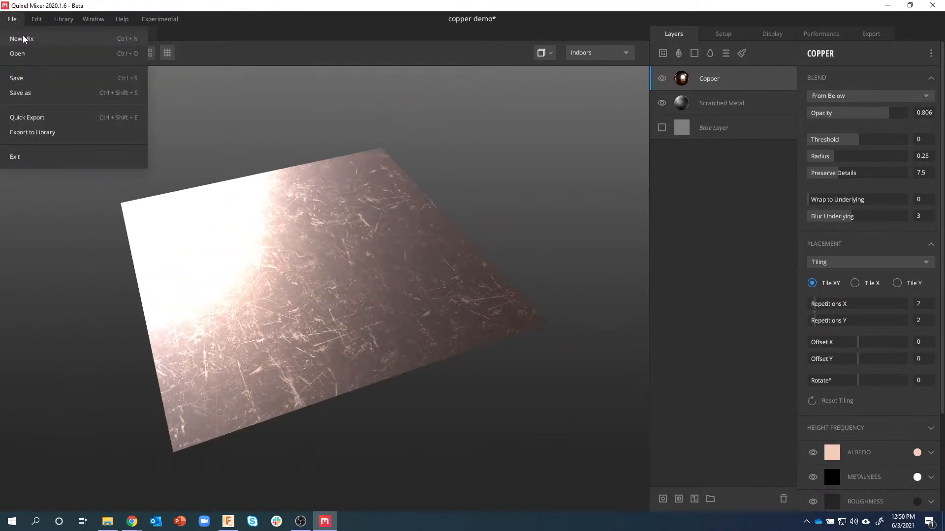
{"action": "left_click", "coordinate": [25, 53]}
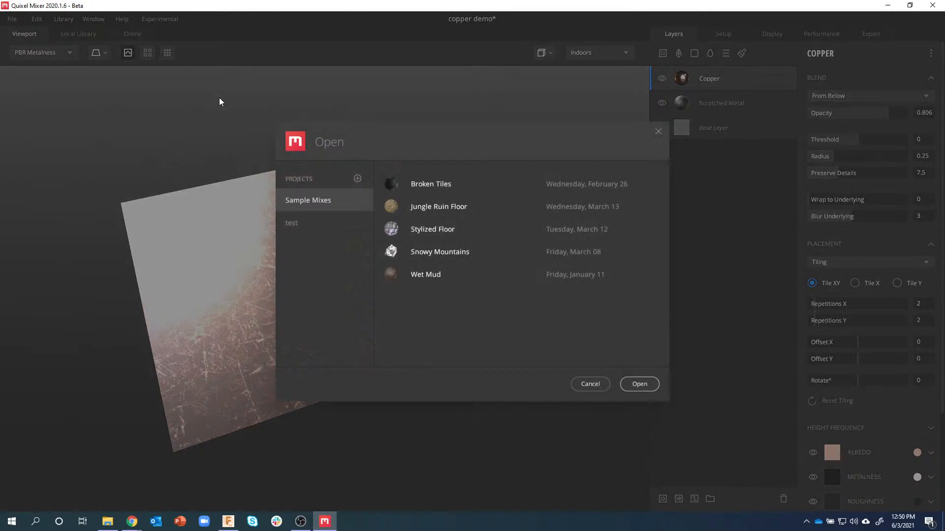
{"action": "left_click", "coordinate": [441, 277]}
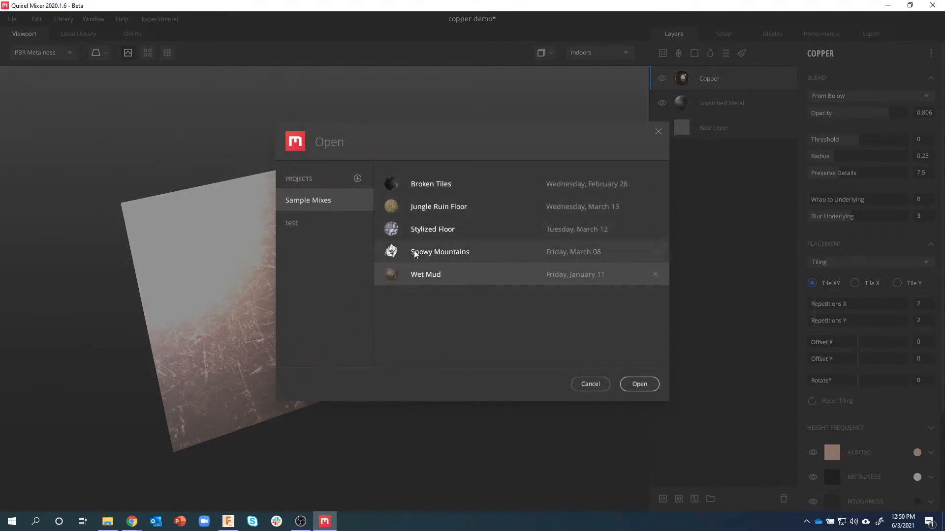
{"action": "left_click", "coordinate": [445, 237]}
{"action": "left_click", "coordinate": [639, 385]}
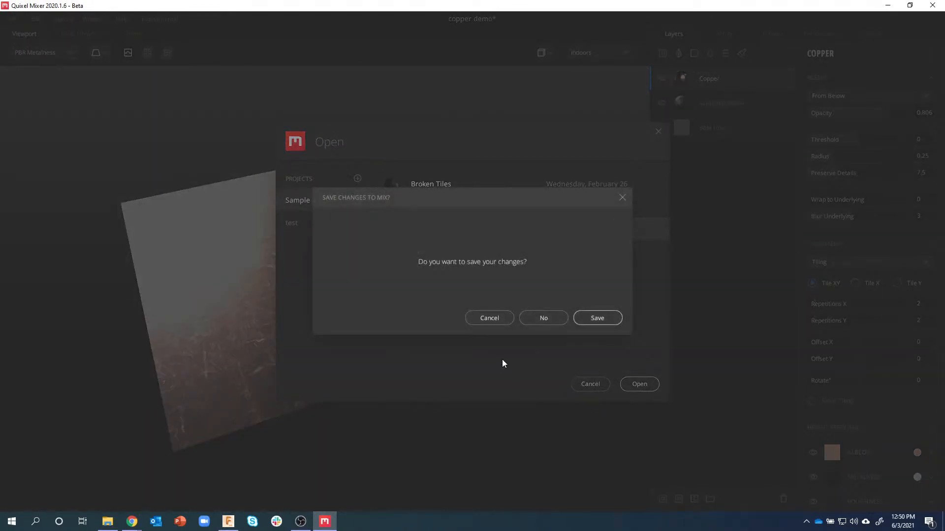
{"action": "left_click", "coordinate": [543, 321]}
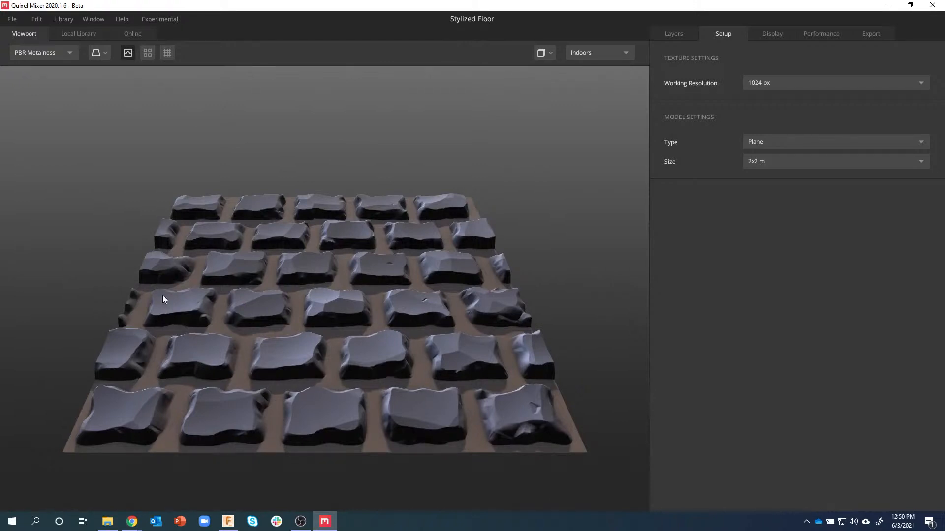
- Turn on the tiling preview for the Stylized Floor and examine its repeating pattern from several angles
{"action": "left_click_drag", "start_coordinate": [162, 299], "coordinate": [54, 107]}
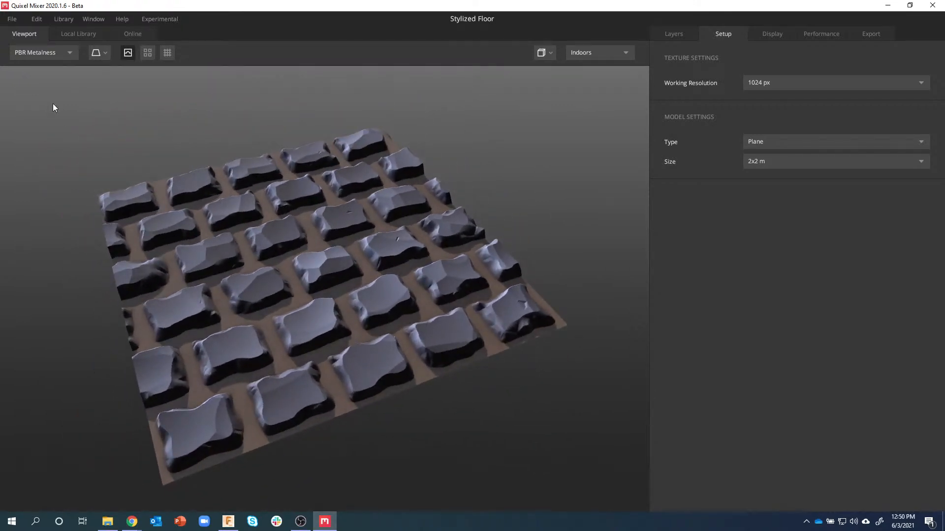
{"action": "left_click", "coordinate": [148, 52]}
{"action": "scroll", "coordinate": [323, 299], "scroll_direction": "up", "scroll_amount": 3}
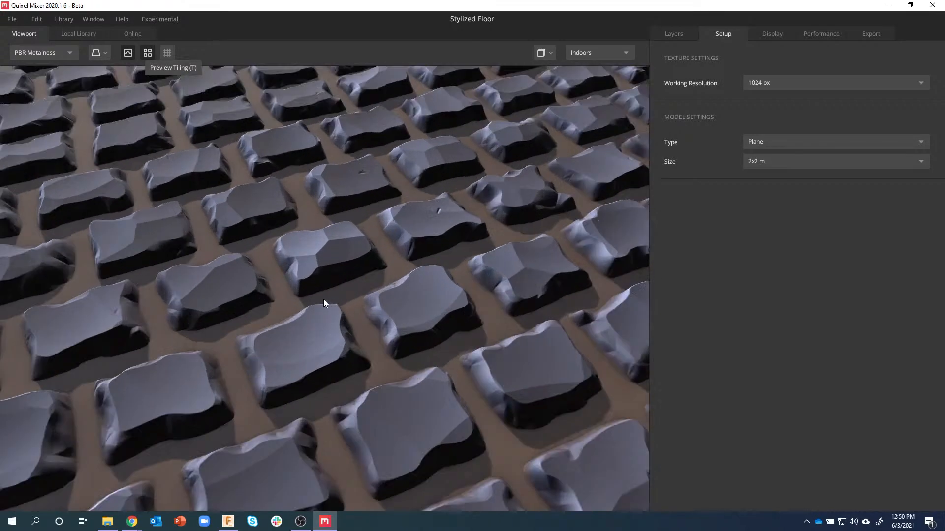
{"action": "scroll", "coordinate": [328, 313], "scroll_direction": "down", "scroll_amount": 5}
{"action": "left_click_drag", "start_coordinate": [340, 345], "coordinate": [317, 396]}
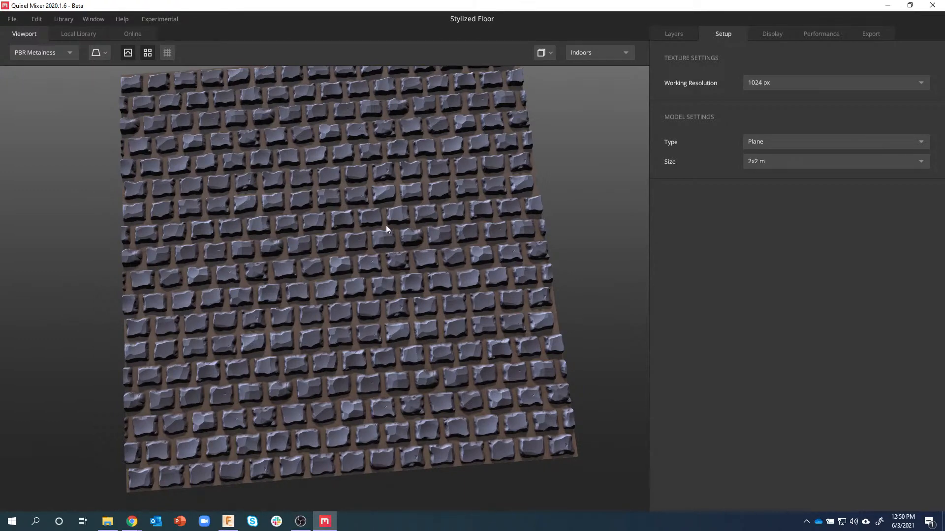
{"action": "left_click_drag", "start_coordinate": [150, 128], "coordinate": [294, 243]}
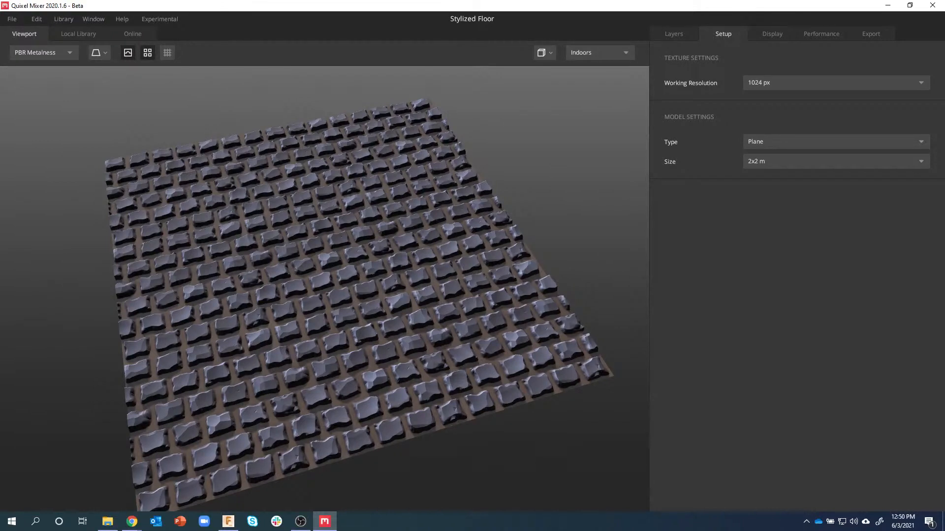
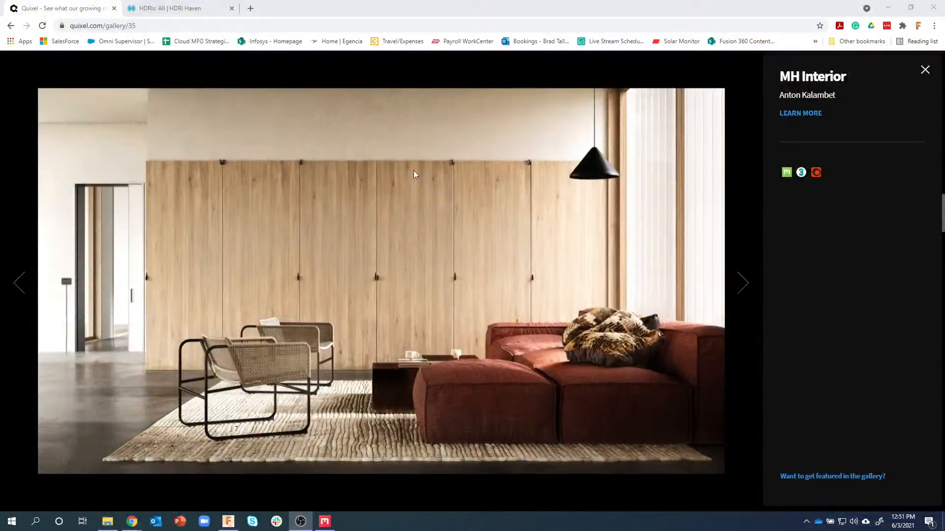
- In the browser, close the MH Interior gallery image and go to the Quixel home page
{"action": "left_click", "coordinate": [926, 70]}
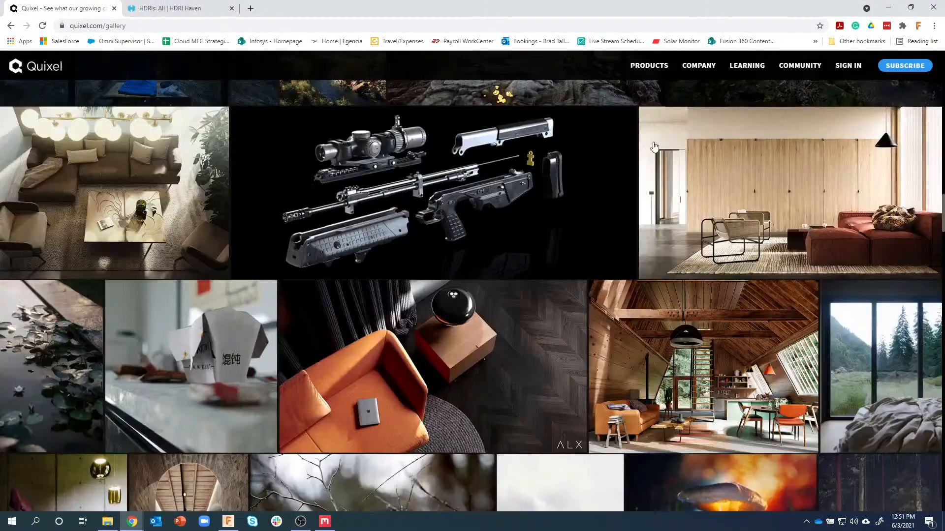
{"action": "scroll", "coordinate": [576, 170], "scroll_direction": "up", "scroll_amount": 7}
{"action": "scroll", "coordinate": [576, 170], "scroll_direction": "up", "scroll_amount": 10}
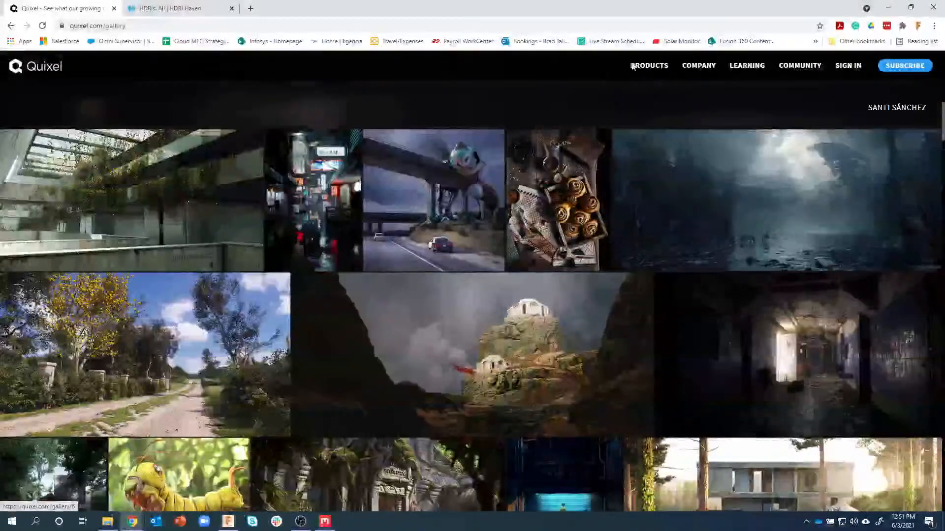
{"action": "left_click", "coordinate": [36, 70]}
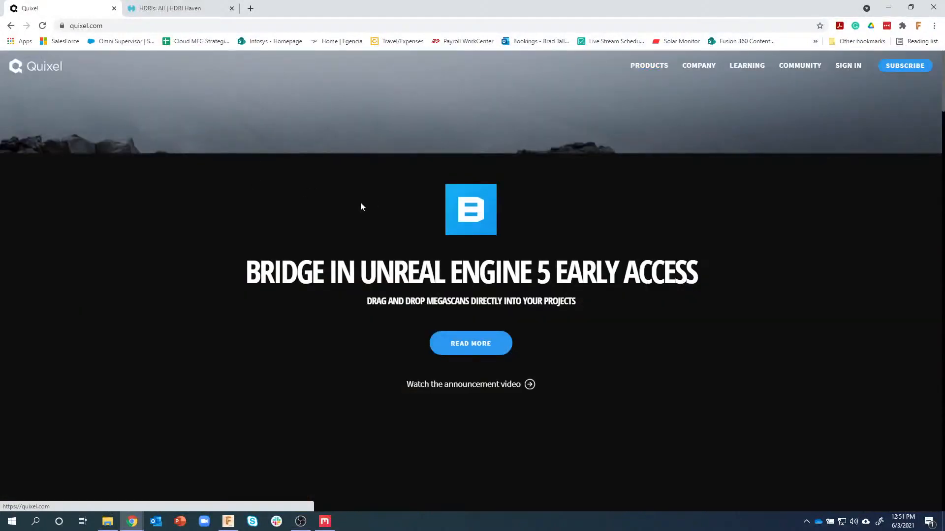
- Look over the Quixel home page and open the Mixer product page
{"action": "scroll", "coordinate": [350, 224], "scroll_direction": "down", "scroll_amount": 4}
{"action": "scroll", "coordinate": [351, 231], "scroll_direction": "down", "scroll_amount": 3}
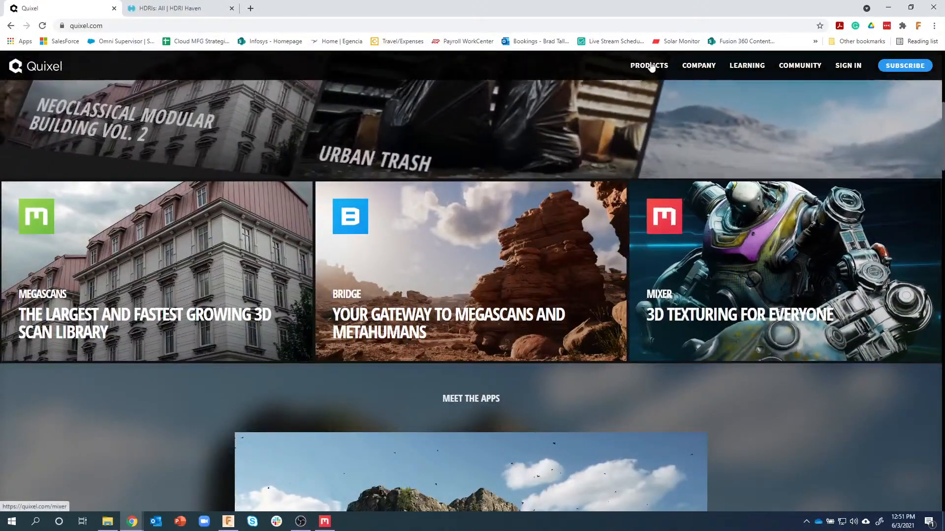
{"action": "left_click", "coordinate": [649, 66]}
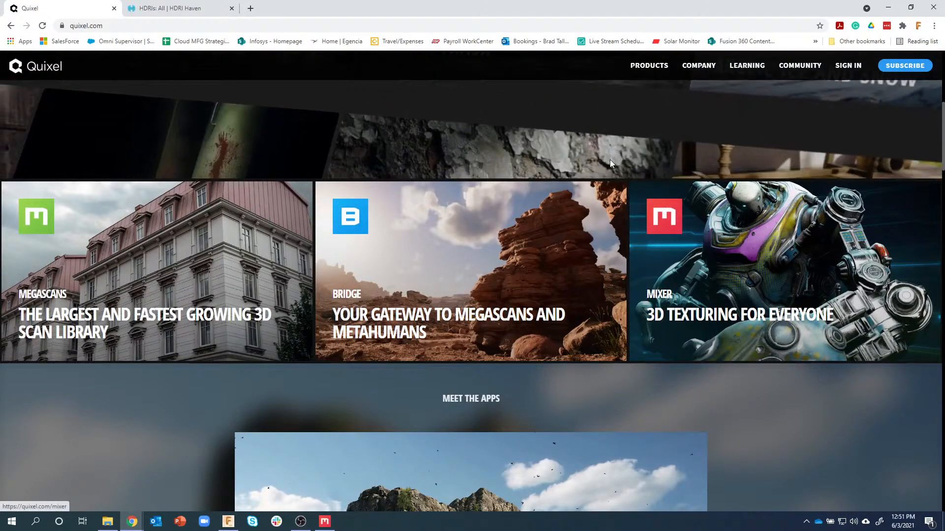
{"action": "mouse_move", "coordinate": [647, 69]}
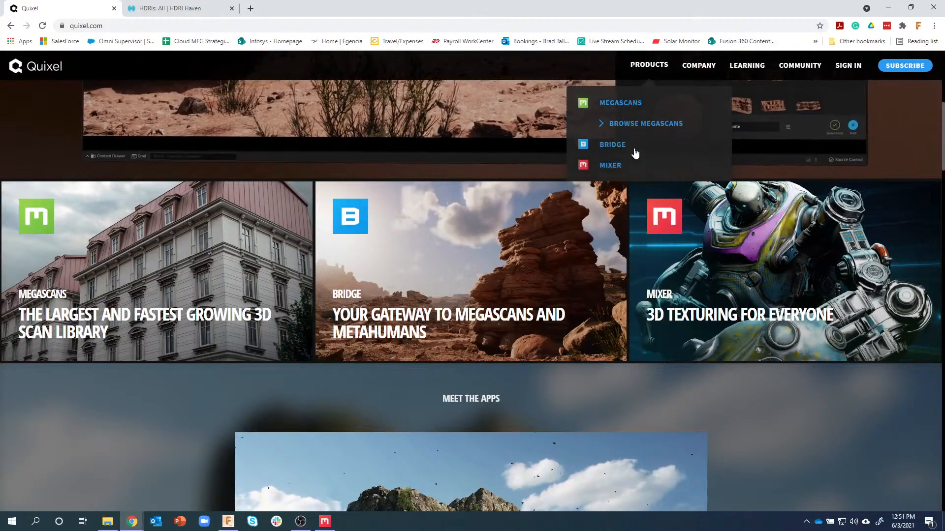
{"action": "left_click", "coordinate": [619, 168]}
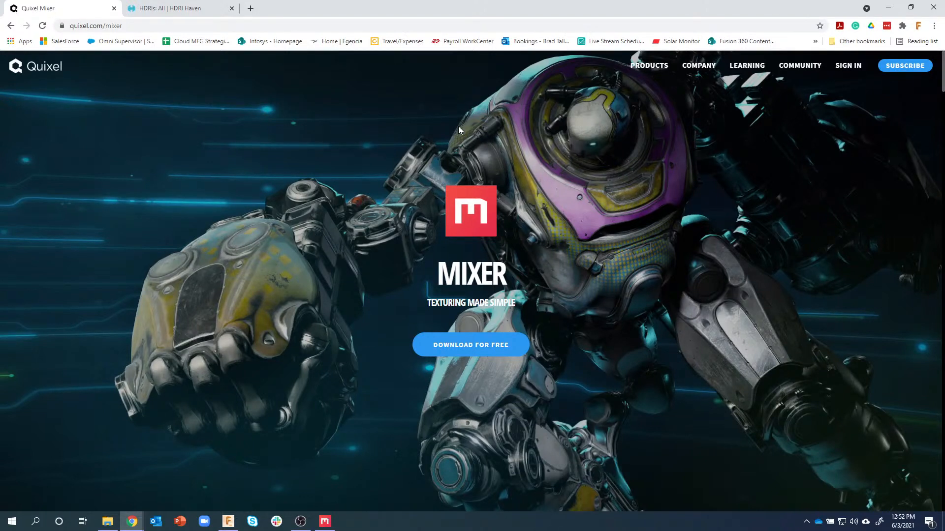
- Switch to Fusion 360, cancel the Barrel material edits and close the appearance settings
{"action": "left_click", "coordinate": [229, 522]}
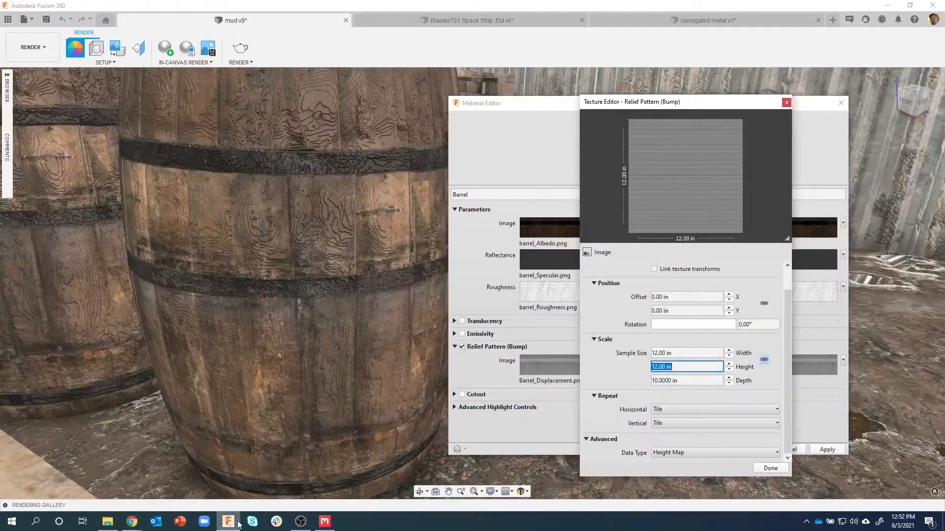
{"action": "left_click", "coordinate": [765, 468]}
{"action": "left_click", "coordinate": [787, 449]}
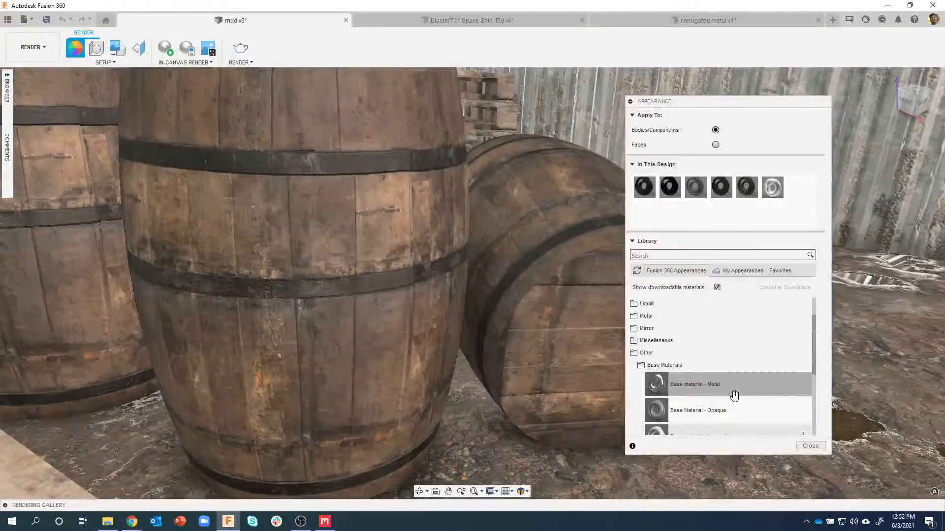
{"action": "left_click", "coordinate": [807, 446]}
- Open the scene settings, move the dialog beside the model and show the environment library
{"action": "scroll", "coordinate": [569, 349], "scroll_direction": "down", "scroll_amount": 10}
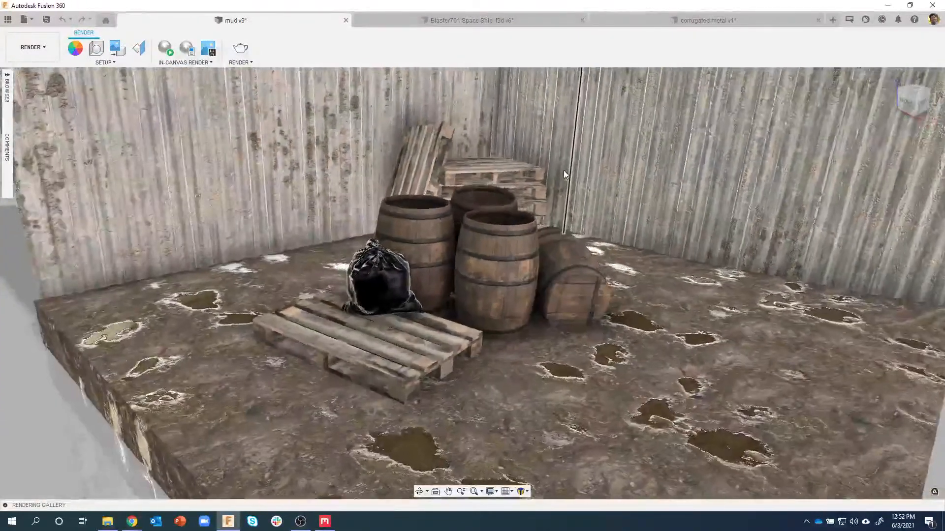
{"action": "scroll", "coordinate": [563, 171], "scroll_direction": "up", "scroll_amount": 2}
{"action": "middle_click_drag", "start_coordinate": [454, 213], "coordinate": [148, 85], "text": "shift"}
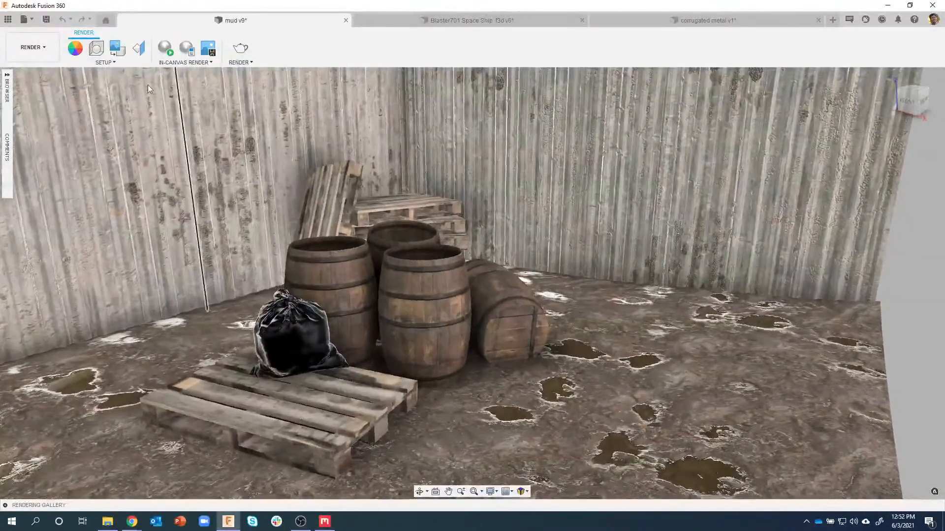
{"action": "left_click", "coordinate": [89, 52]}
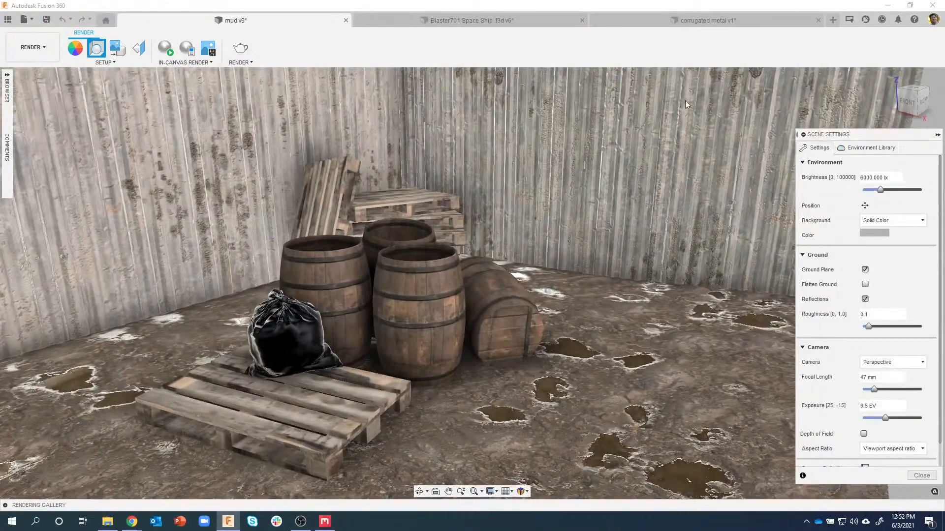
{"action": "left_click_drag", "start_coordinate": [860, 136], "coordinate": [748, 110]}
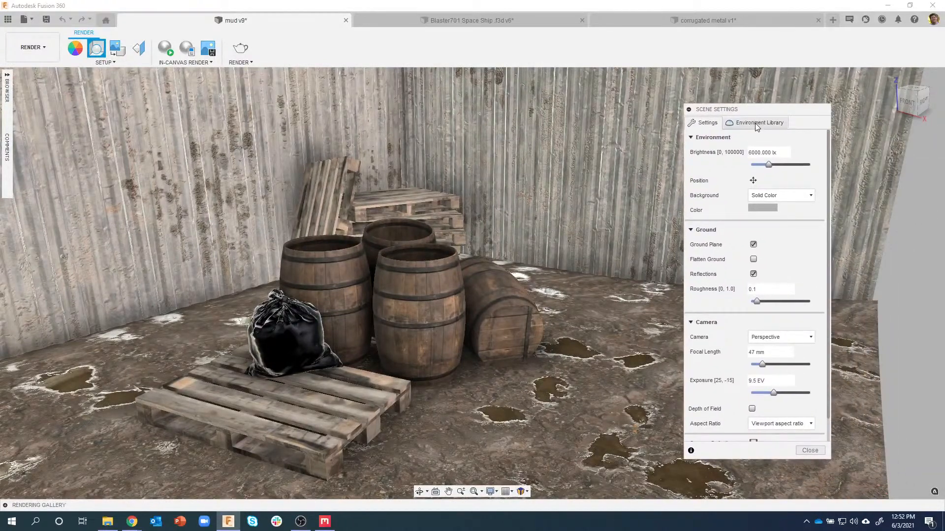
{"action": "left_click", "coordinate": [755, 123]}
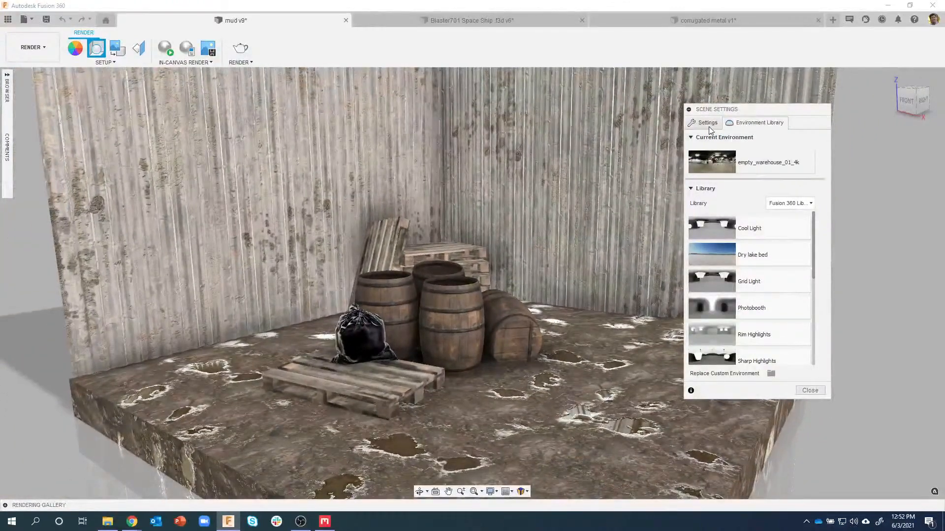
- Set the scene background to Environment and view the room against it
{"action": "left_click", "coordinate": [708, 123]}
{"action": "left_click", "coordinate": [772, 195]}
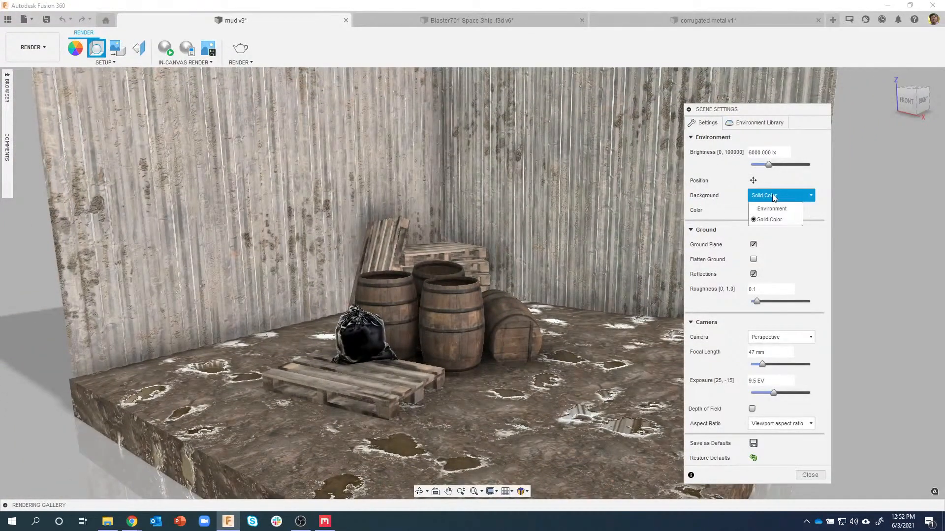
{"action": "left_click", "coordinate": [772, 208]}
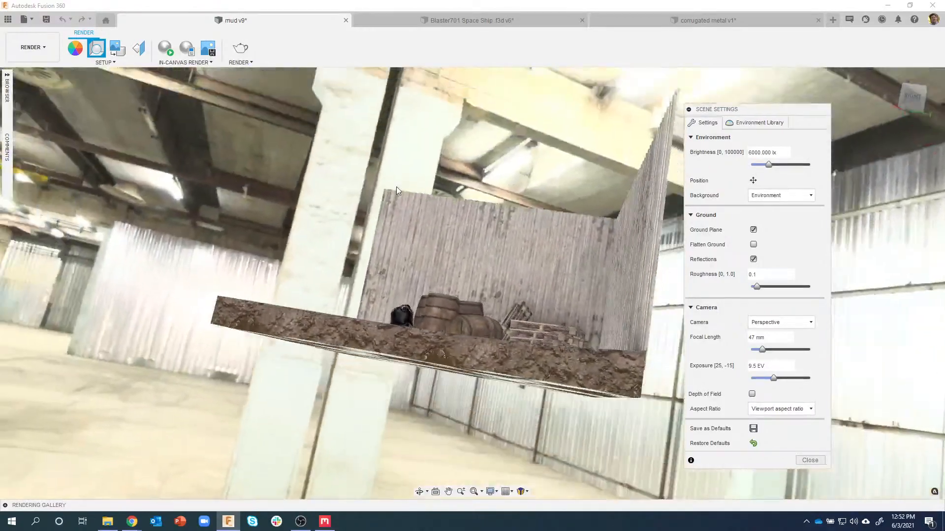
{"action": "middle_click_drag", "start_coordinate": [397, 187], "coordinate": [566, 320], "text": "shift"}
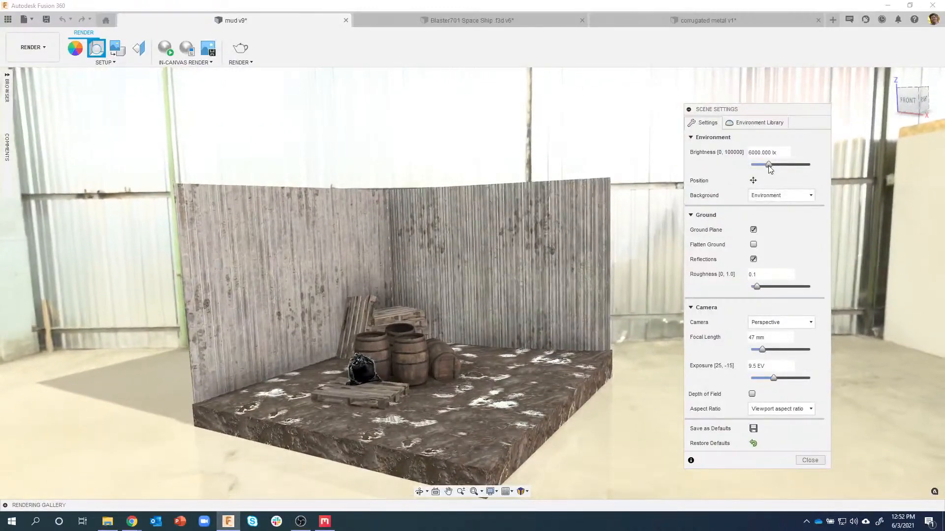
- Set the environment brightness to 2500 lx and examine the barrels, pallet and puddles under that lighting
{"action": "left_click_drag", "start_coordinate": [768, 165], "coordinate": [758, 165]}
{"action": "middle_click_drag", "start_coordinate": [660, 166], "coordinate": [407, 392], "text": "shift"}
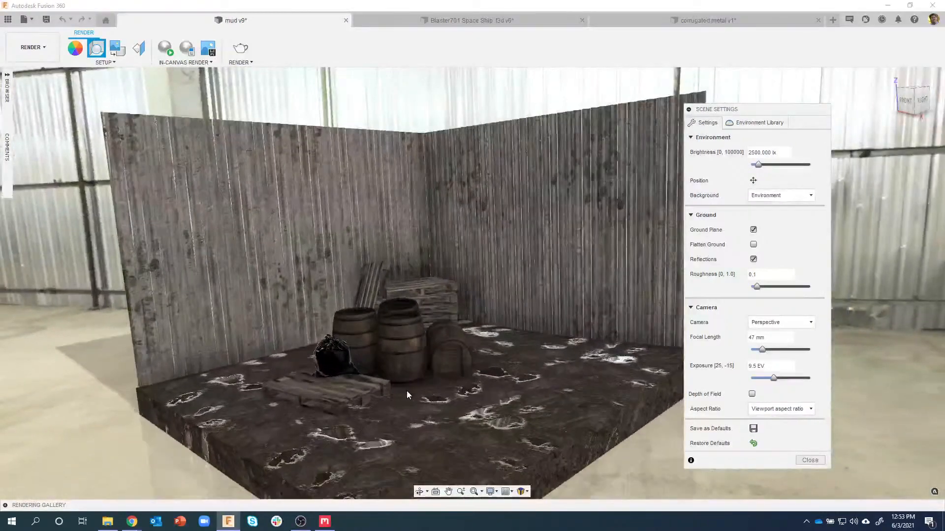
{"action": "scroll", "coordinate": [412, 385], "scroll_direction": "up", "scroll_amount": 8}
{"action": "scroll", "coordinate": [655, 217], "scroll_direction": "down", "scroll_amount": 3}
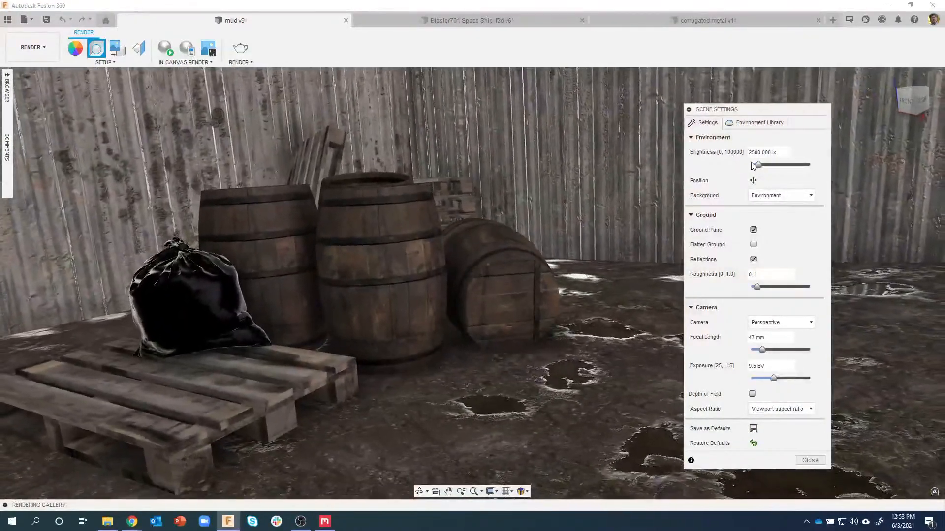
{"action": "scroll", "coordinate": [655, 216], "scroll_direction": "down", "scroll_amount": 5}
{"action": "scroll", "coordinate": [655, 214], "scroll_direction": "down", "scroll_amount": 6}
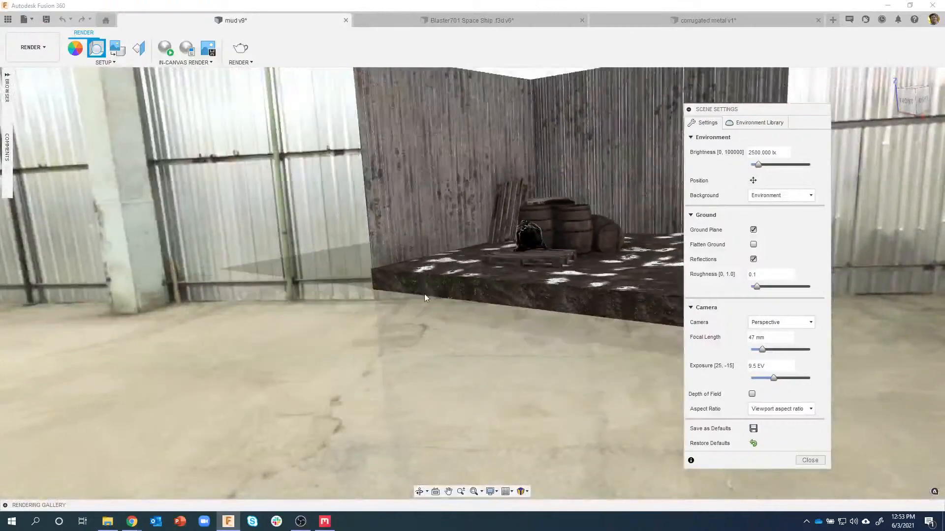
{"action": "scroll", "coordinate": [554, 246], "scroll_direction": "up", "scroll_amount": 10}
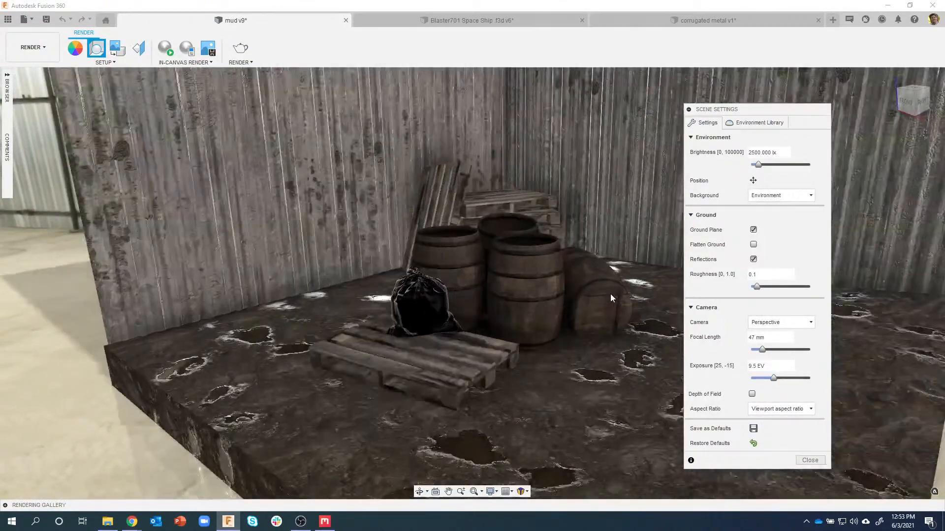
{"action": "scroll", "coordinate": [611, 294], "scroll_direction": "up", "scroll_amount": 2}
{"action": "middle_click_drag", "start_coordinate": [610, 294], "coordinate": [727, 136], "text": "shift"}
- Replace the custom environment with decor_shop_4k.hdr from the Downloads folder
{"action": "left_click", "coordinate": [739, 127]}
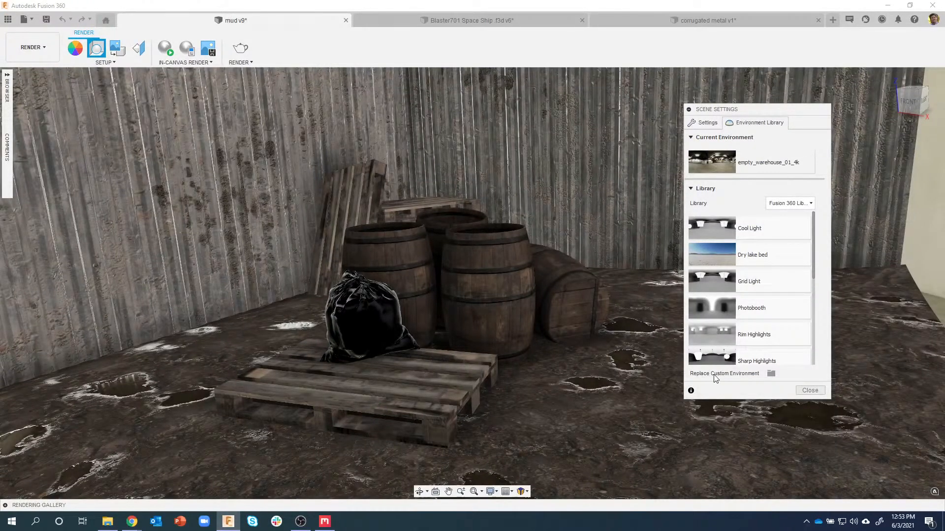
{"action": "left_click", "coordinate": [771, 373]}
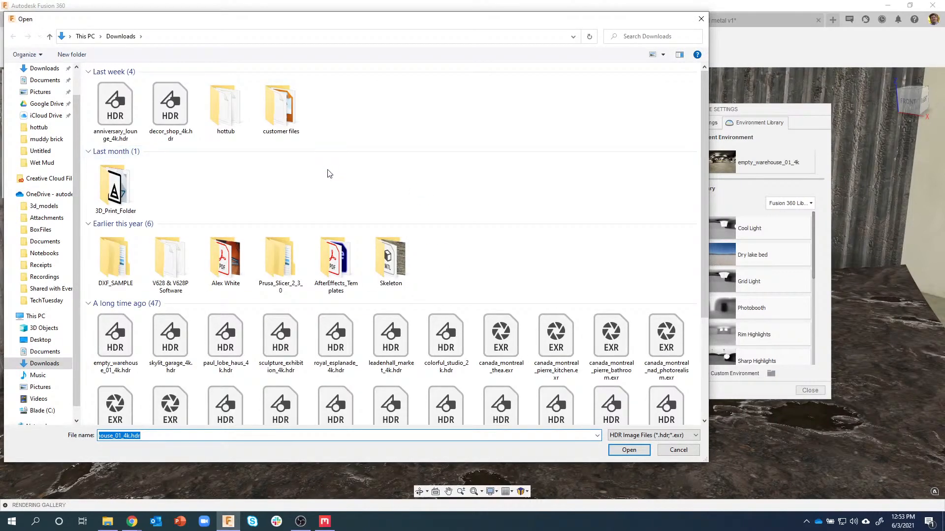
{"action": "left_click", "coordinate": [171, 106]}
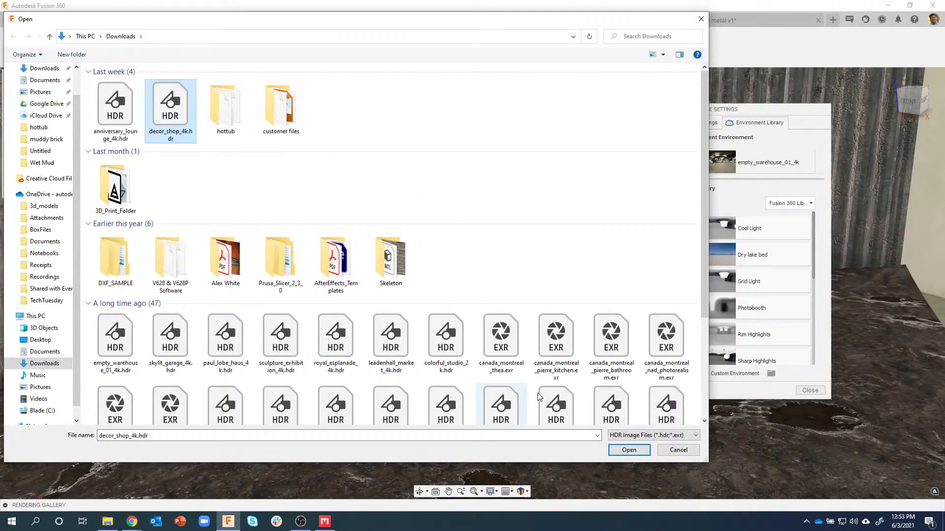
{"action": "left_click", "coordinate": [630, 450]}
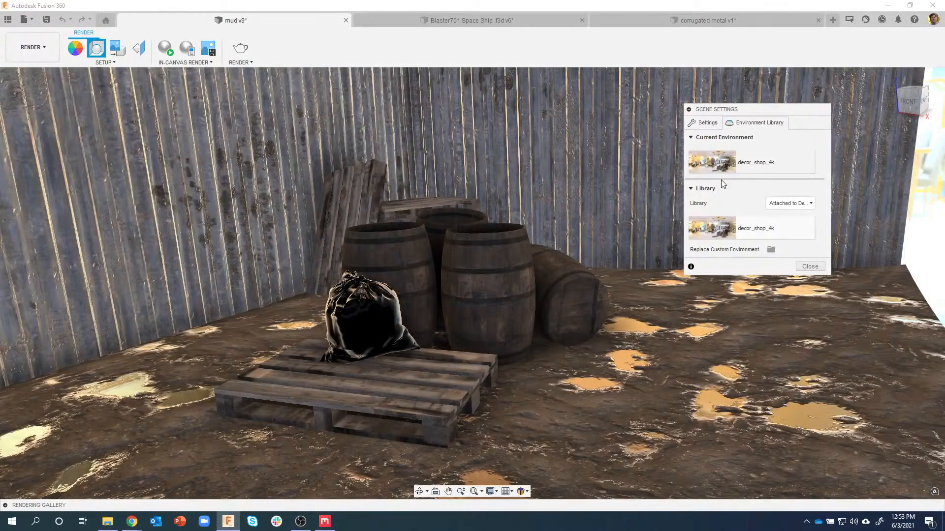
- Set the environment brightness to 8833.333 lx and view the barrels and pallet
{"action": "middle_click_drag", "start_coordinate": [726, 374], "coordinate": [523, 370], "text": "shift"}
{"action": "scroll", "coordinate": [575, 417], "scroll_direction": "up", "scroll_amount": 10}
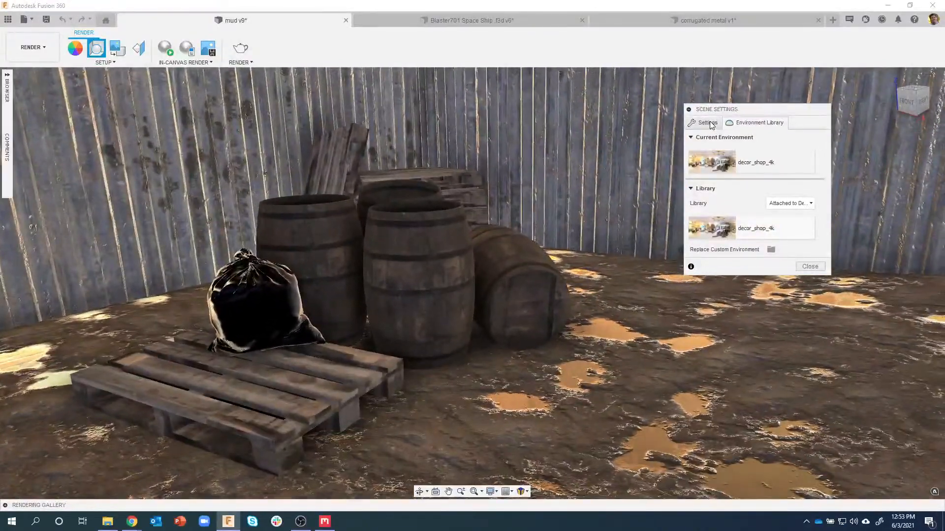
{"action": "left_click", "coordinate": [704, 123]}
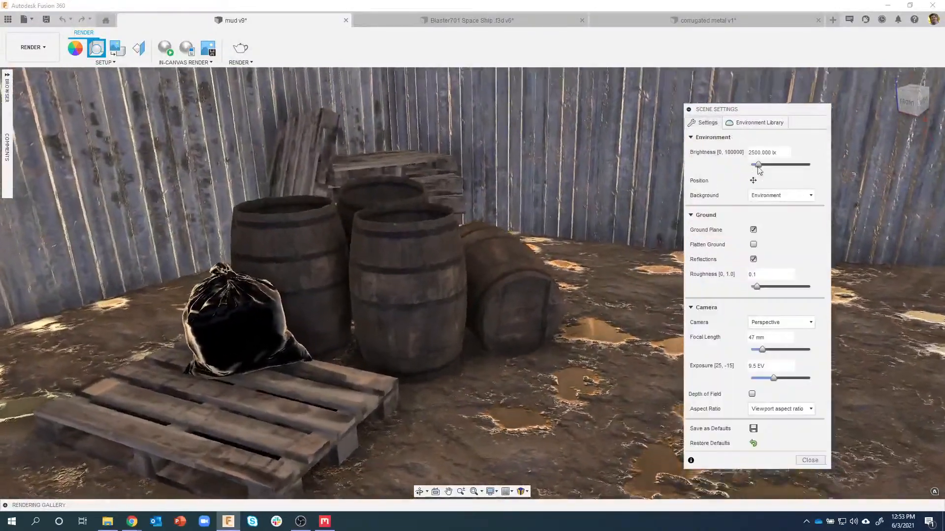
{"action": "left_click_drag", "start_coordinate": [758, 165], "coordinate": [778, 165]}
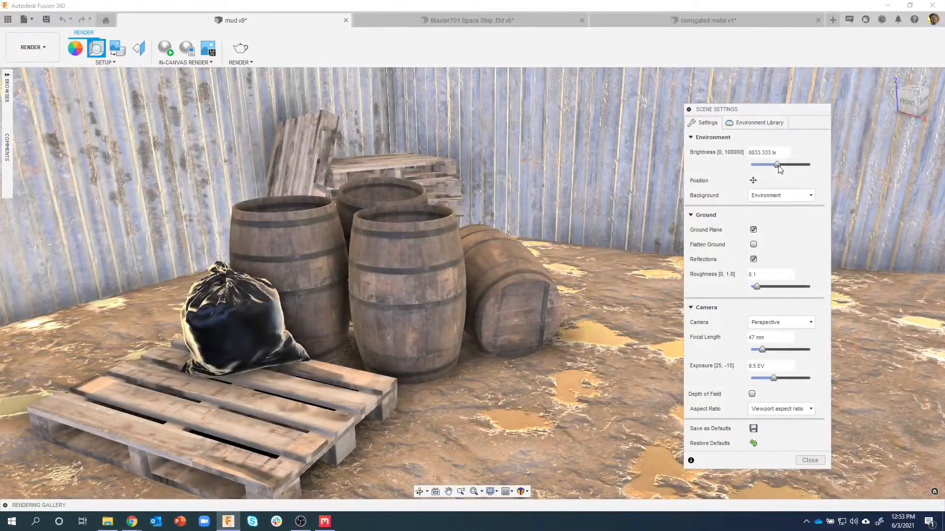
{"action": "middle_click_drag", "start_coordinate": [544, 291], "coordinate": [539, 270], "text": "shift"}
- Show the environment library, then switch to Chrome and open the Indoor category on HDRI Haven
{"action": "left_click", "coordinate": [756, 123]}
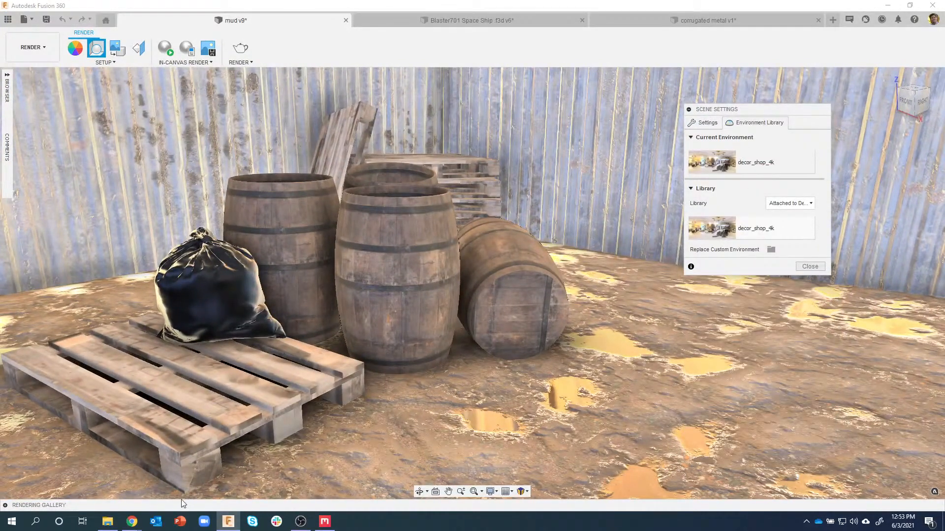
{"action": "mouse_move", "coordinate": [132, 522]}
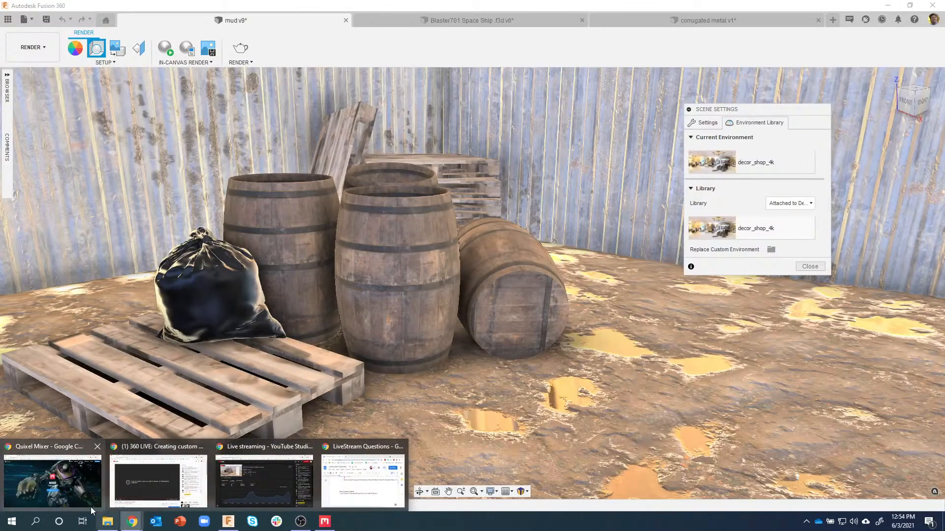
{"action": "left_click", "coordinate": [54, 482]}
{"action": "left_click", "coordinate": [160, 11]}
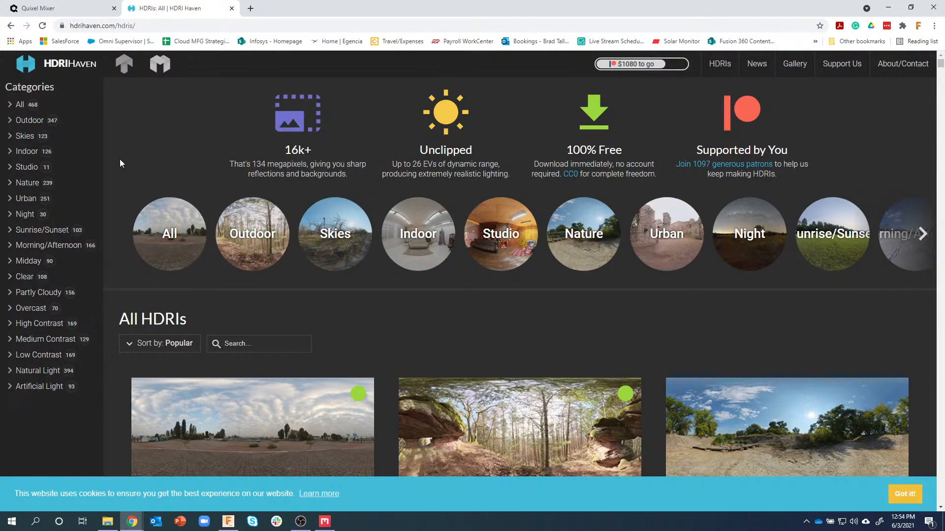
{"action": "left_click", "coordinate": [34, 152]}
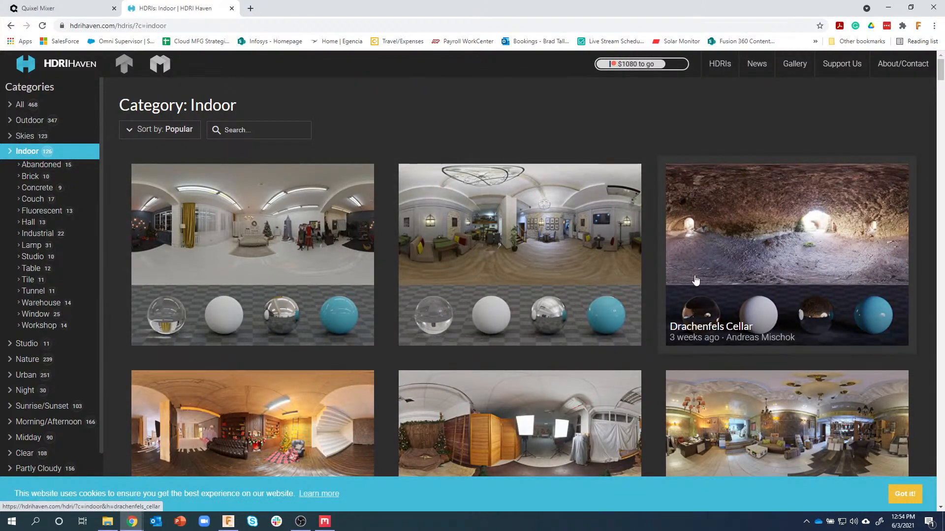
- Browse the indoor HDRIs, open the Photo Studio 01 page and look through its preview
{"action": "scroll", "coordinate": [766, 269], "scroll_direction": "down", "scroll_amount": 2}
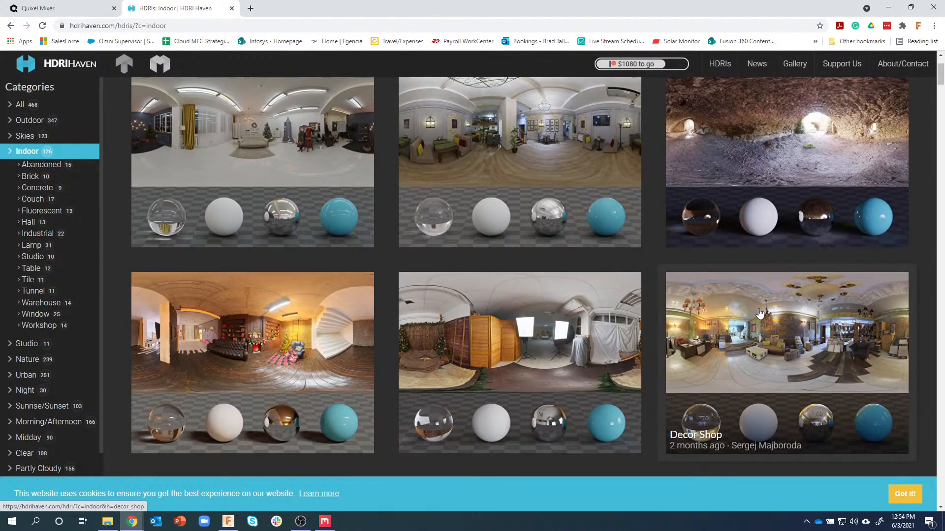
{"action": "scroll", "coordinate": [773, 309], "scroll_direction": "down", "scroll_amount": 1}
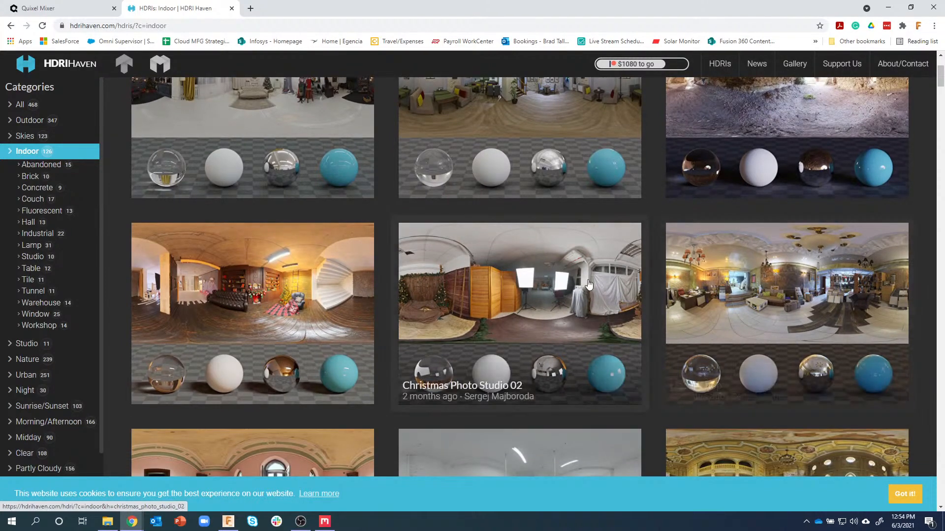
{"action": "scroll", "coordinate": [517, 283], "scroll_direction": "down", "scroll_amount": 1}
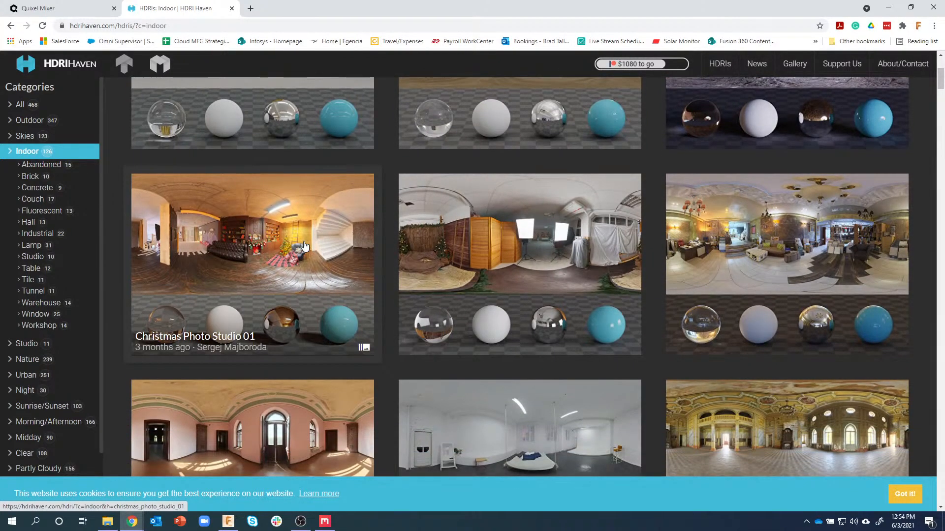
{"action": "scroll", "coordinate": [305, 245], "scroll_direction": "down", "scroll_amount": 5}
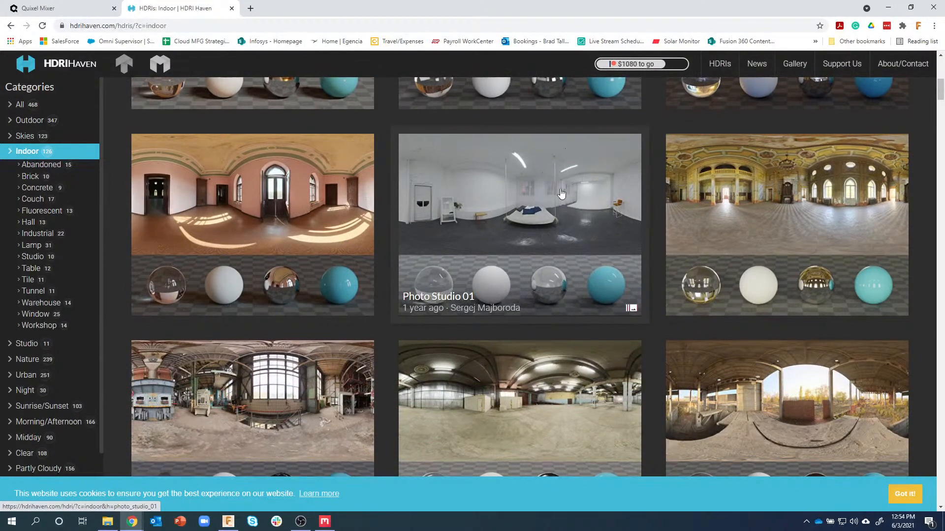
{"action": "left_click", "coordinate": [522, 215]}
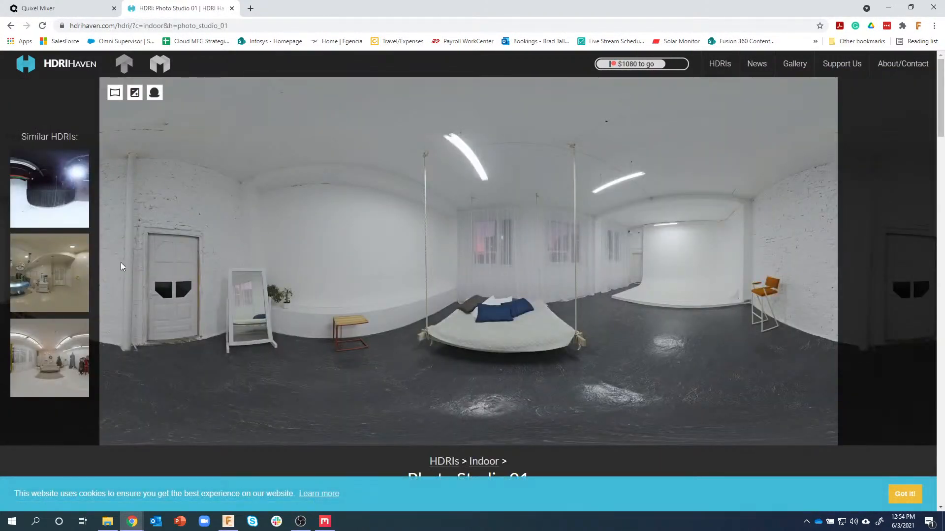
{"action": "scroll", "coordinate": [389, 251], "scroll_direction": "down", "scroll_amount": 3}
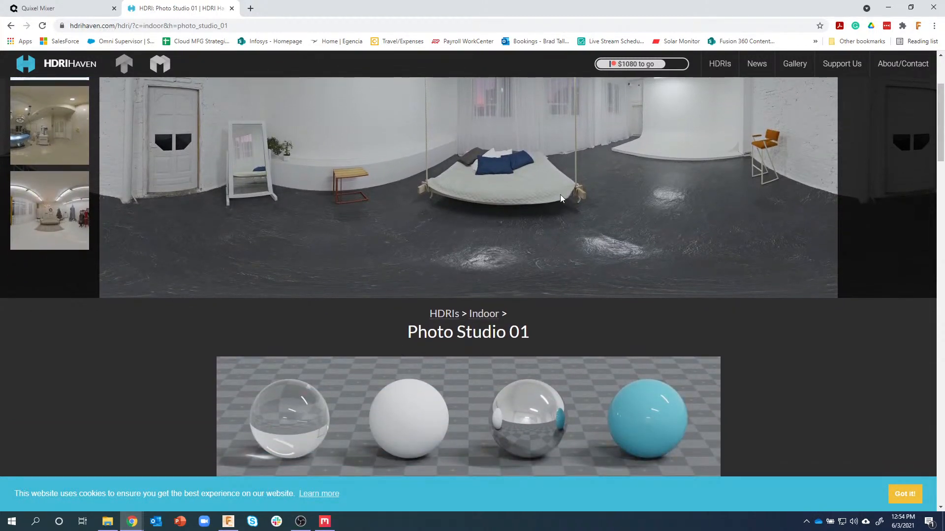
- Download the 4k HDR version of Photo Studio 01 and switch to Fusion 360
{"action": "scroll", "coordinate": [560, 194], "scroll_direction": "down", "scroll_amount": 5}
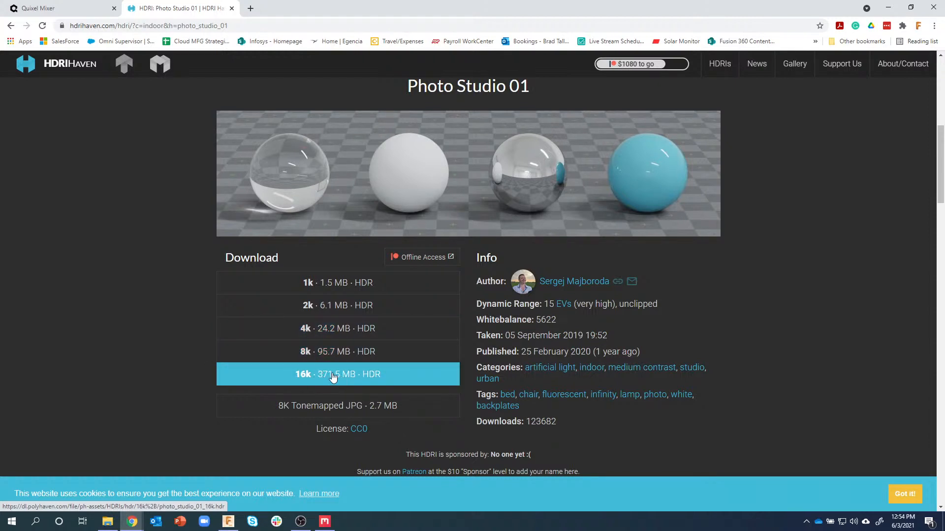
{"action": "left_click", "coordinate": [337, 329]}
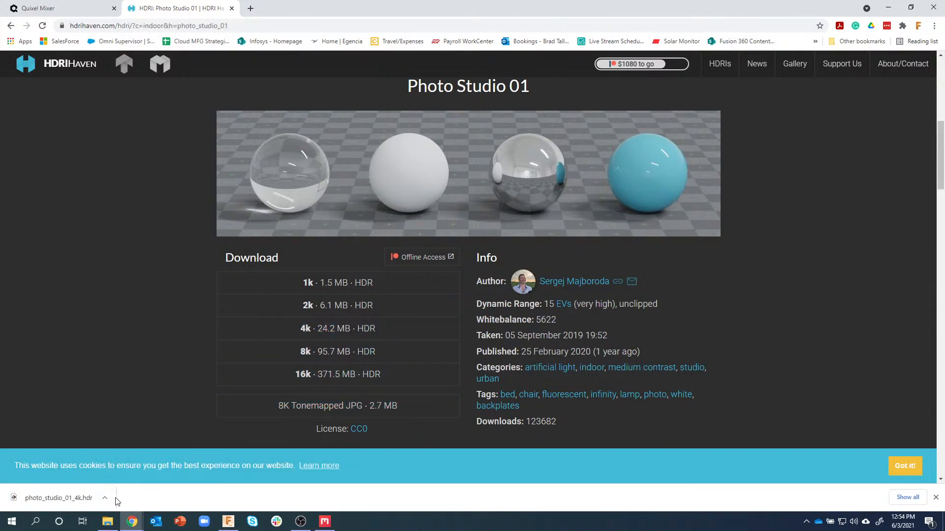
{"action": "left_click", "coordinate": [229, 521]}
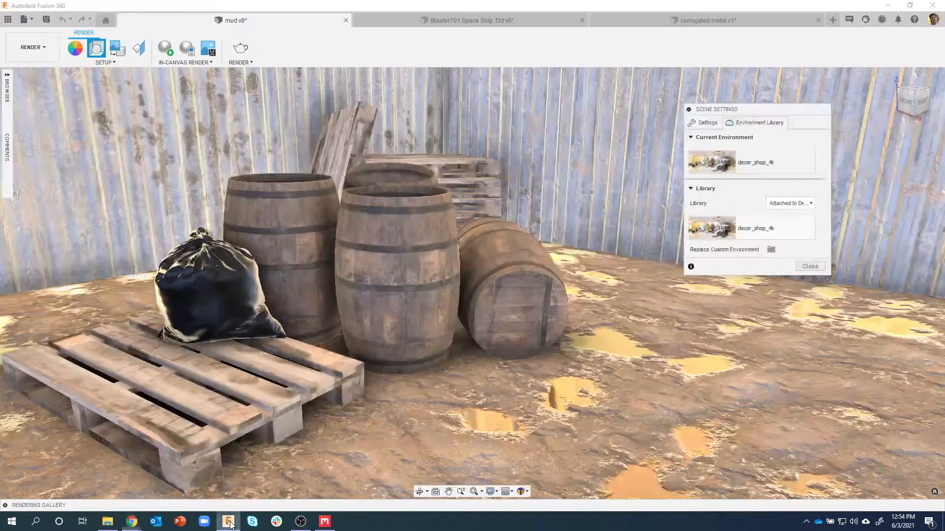
- Replace the custom environment with photo_studio_01_4k.hdr from the Downloads folder
{"action": "left_click", "coordinate": [771, 249]}
{"action": "left_click", "coordinate": [118, 113]}
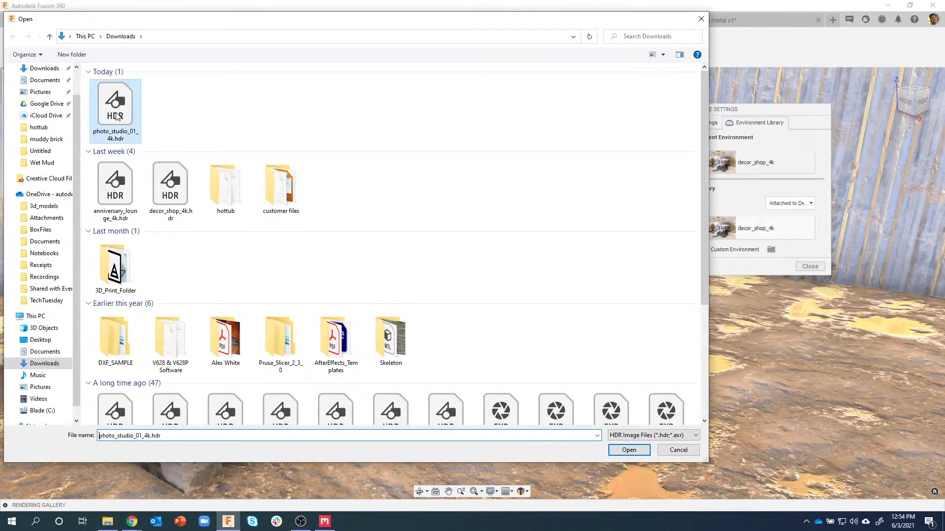
{"action": "left_click", "coordinate": [627, 449]}
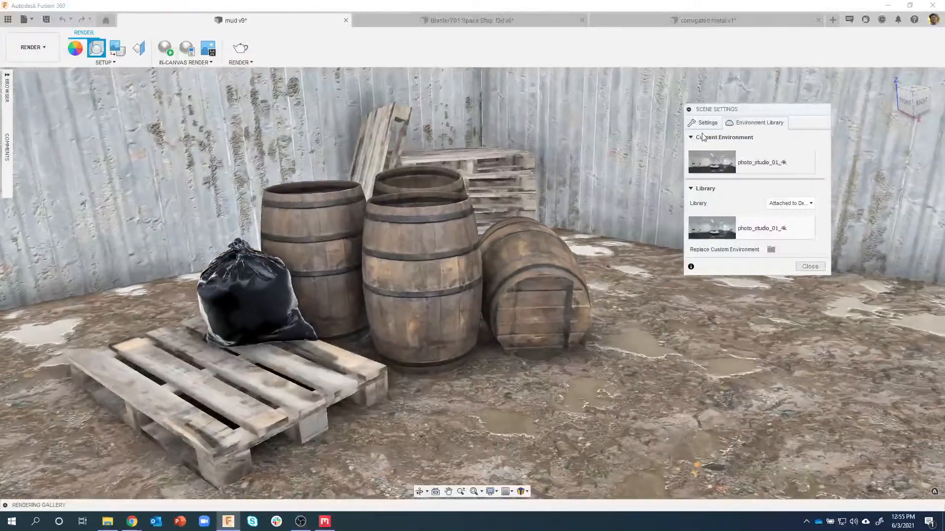
- Set the environment brightness to 6166.667 lx and view the lighting on the barrels and pallet
{"action": "left_click", "coordinate": [705, 123]}
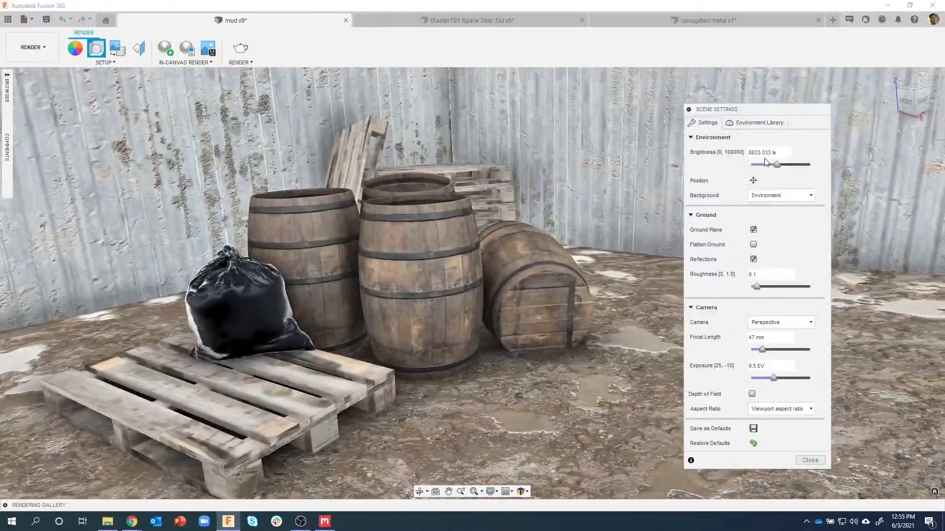
{"action": "left_click_drag", "start_coordinate": [775, 167], "coordinate": [769, 167]}
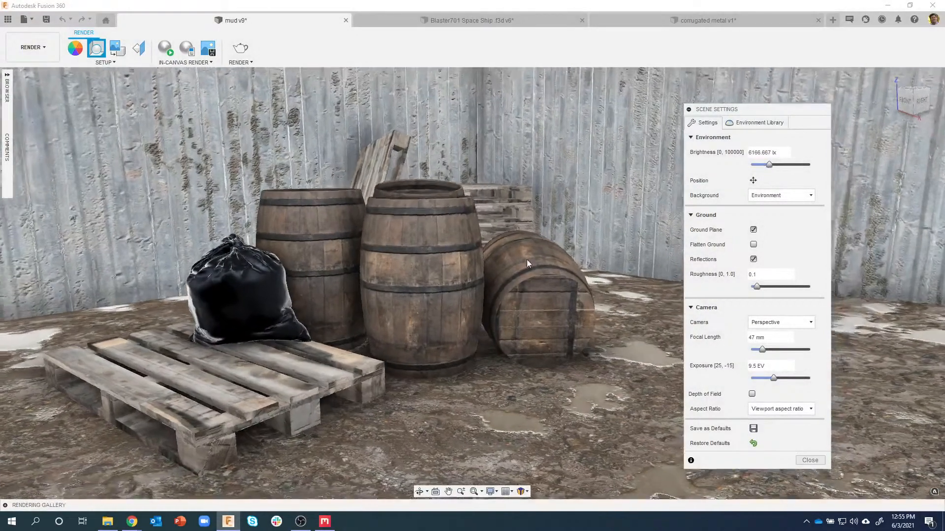
{"action": "middle_click_drag", "start_coordinate": [527, 259], "coordinate": [615, 162], "text": "shift"}
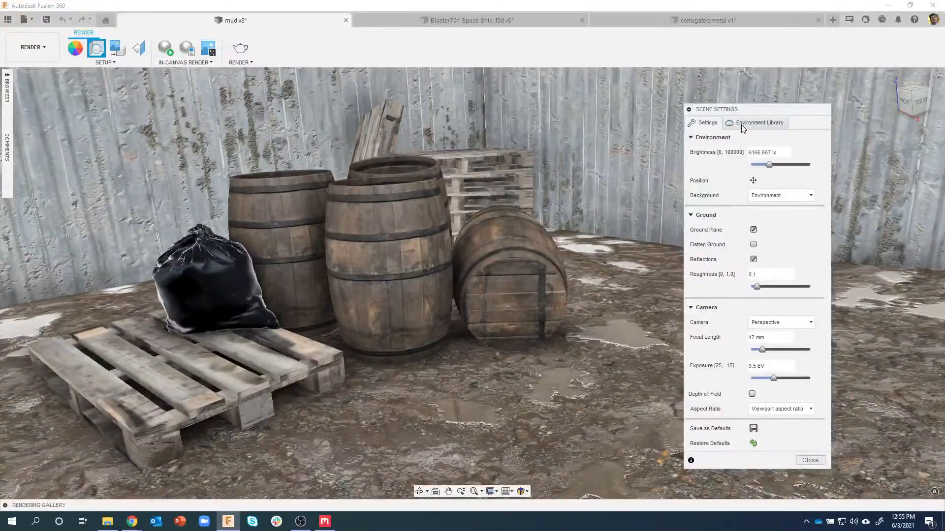
- Show the environment attached to the design in the environment library and close the scene settings
{"action": "left_click", "coordinate": [743, 126]}
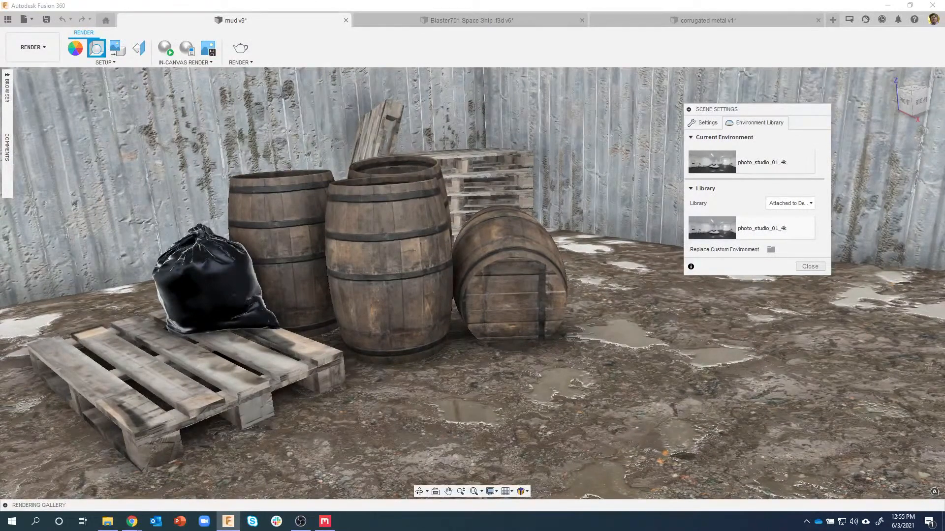
{"action": "key", "text": "alt+Tab"}
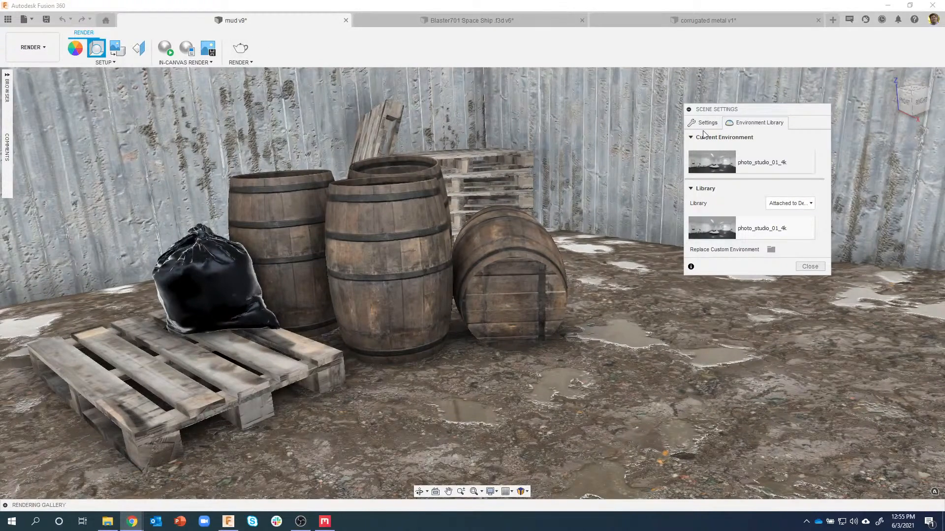
{"action": "left_click", "coordinate": [819, 269]}
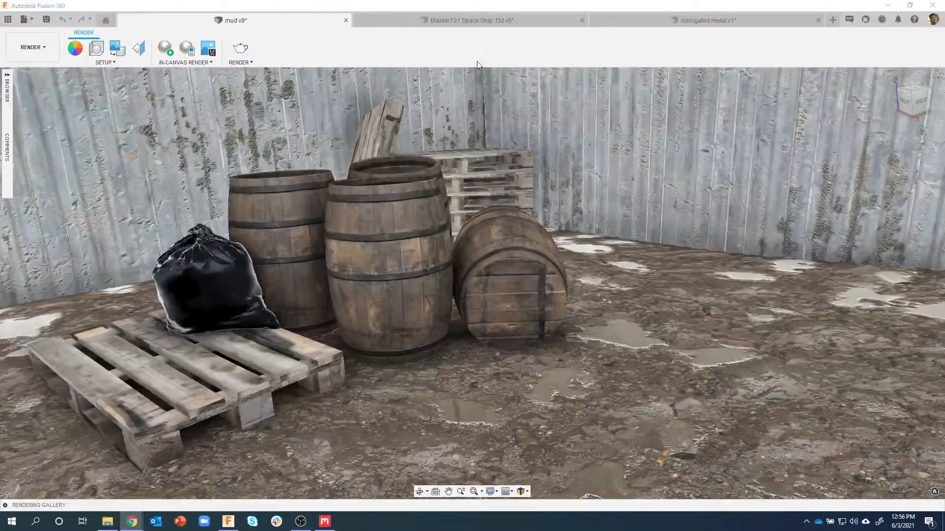
{"action": "left_click", "coordinate": [461, 58]}
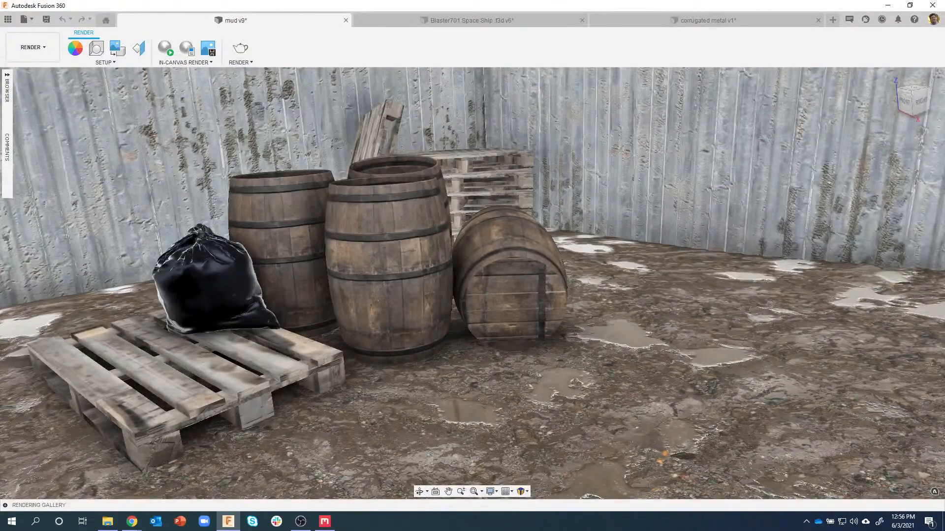
- Open the Appearance dialog and view the basic settings and available actions of the Barrel appearance
{"action": "key", "text": "a"}
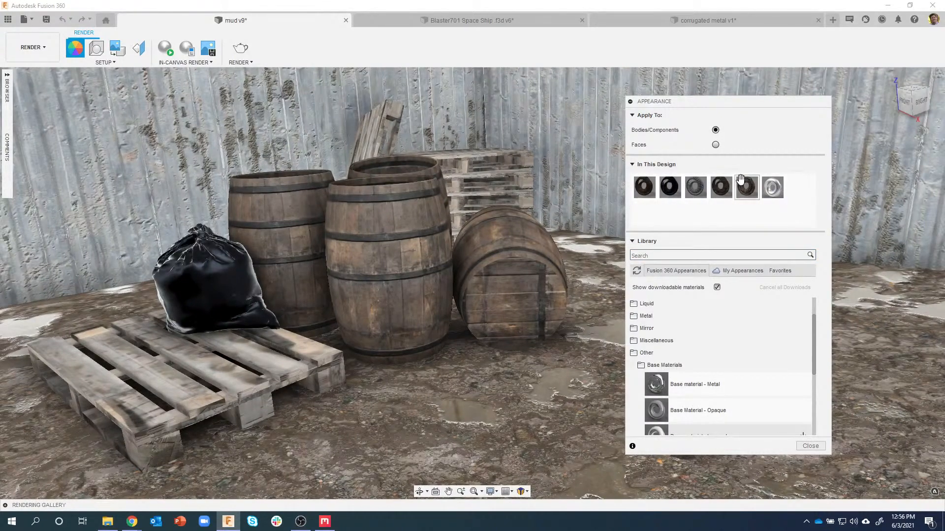
{"action": "right_click", "coordinate": [645, 186]}
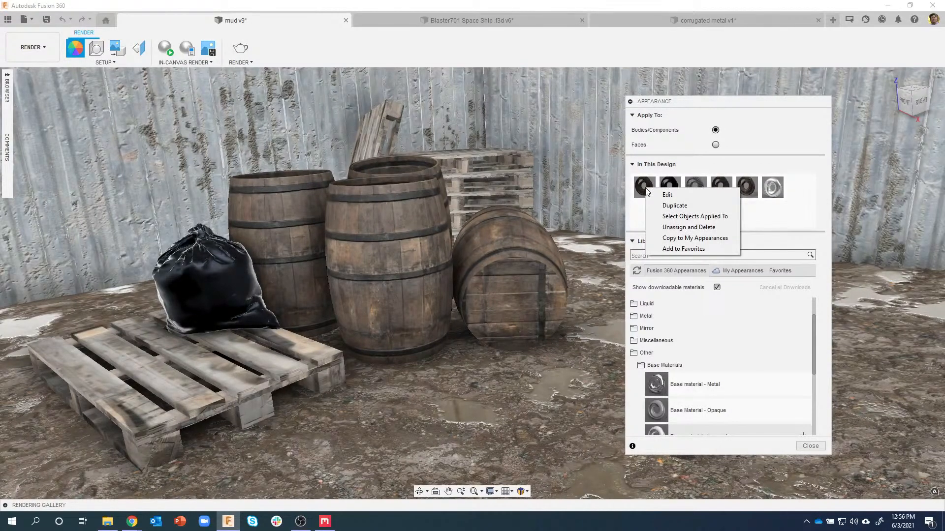
{"action": "left_click", "coordinate": [657, 196]}
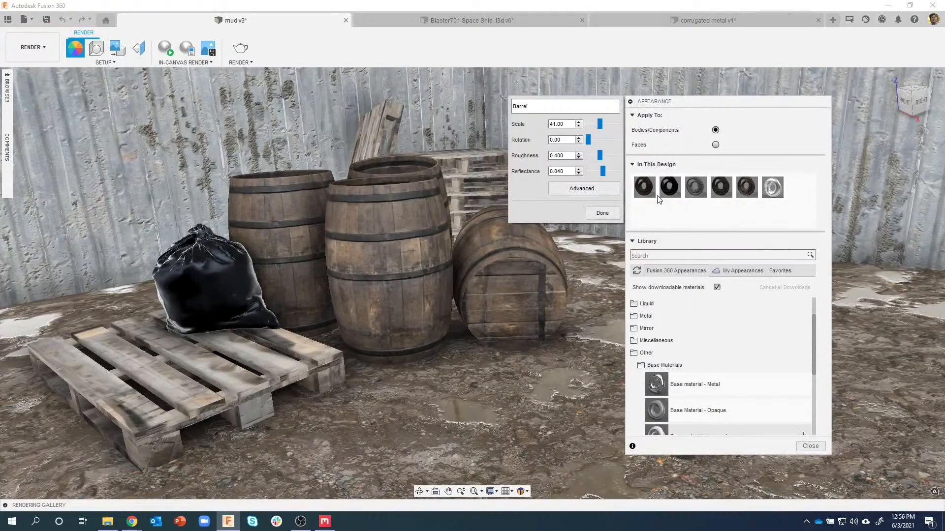
{"action": "left_click", "coordinate": [609, 212]}
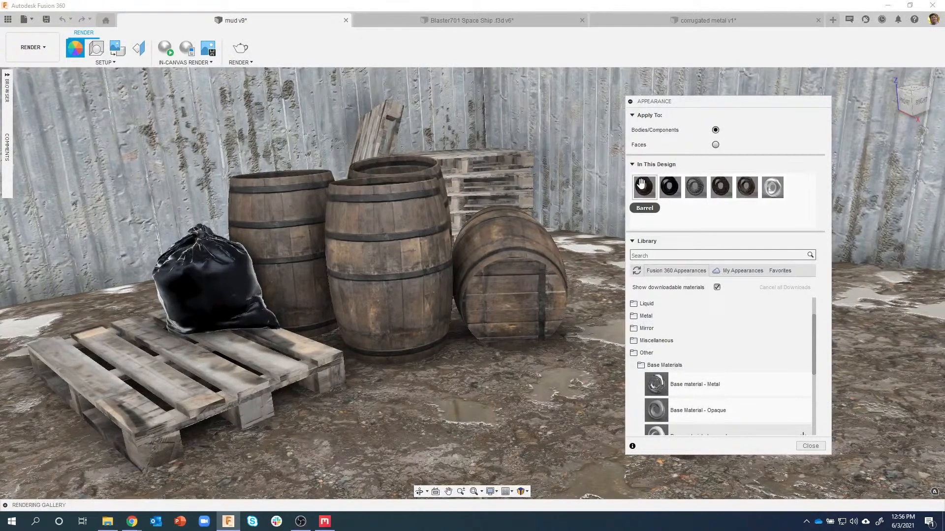
{"action": "right_click", "coordinate": [643, 188]}
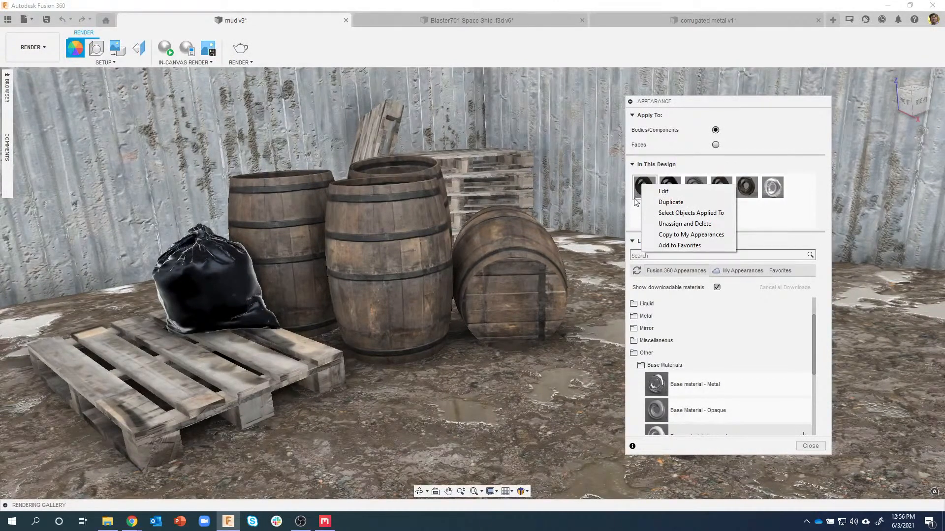
{"action": "left_click", "coordinate": [633, 198]}
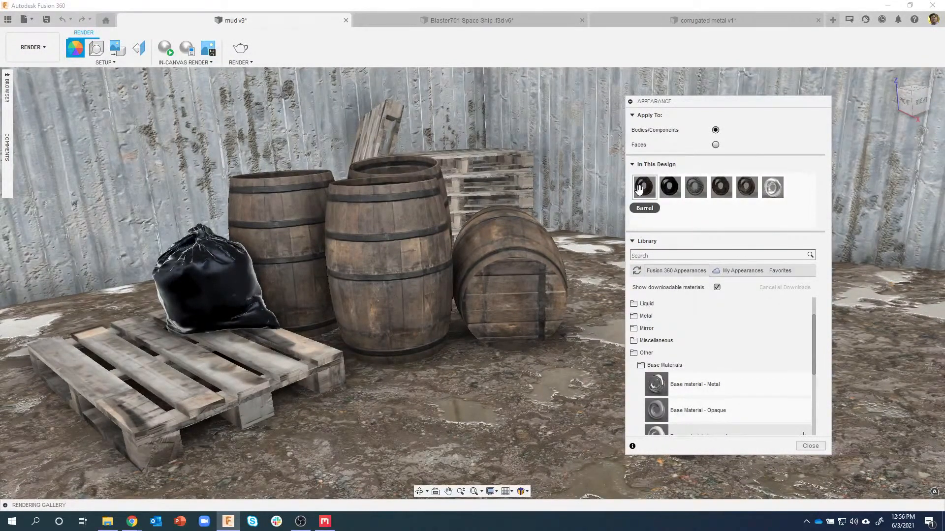
- Open the advanced material settings of the Barrel appearance, enlarging and moving the editor so its texture maps are readable
{"action": "double_click", "coordinate": [645, 194]}
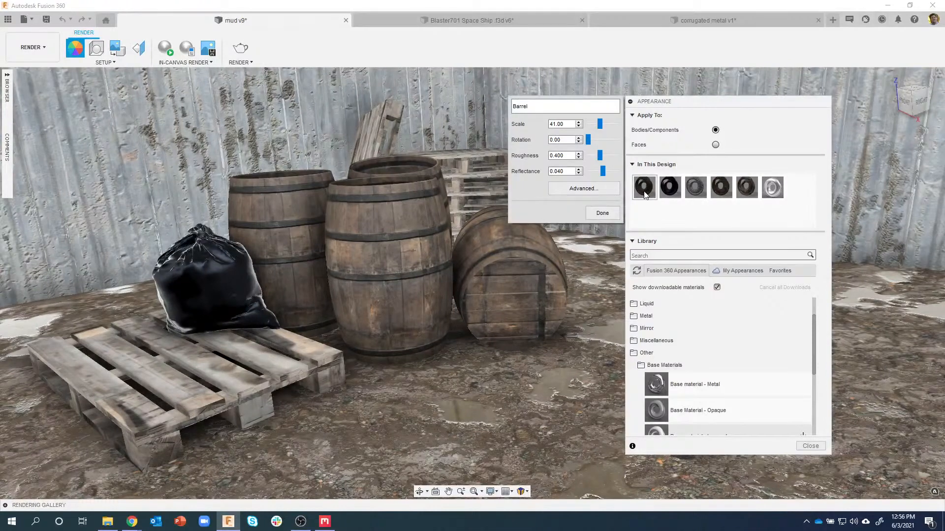
{"action": "left_click", "coordinate": [600, 193]}
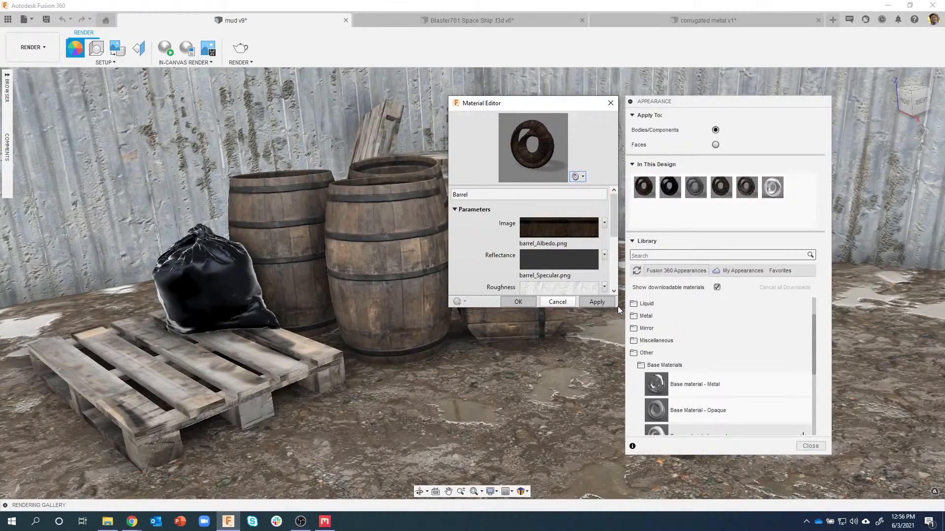
{"action": "left_click_drag", "start_coordinate": [618, 307], "coordinate": [720, 437]}
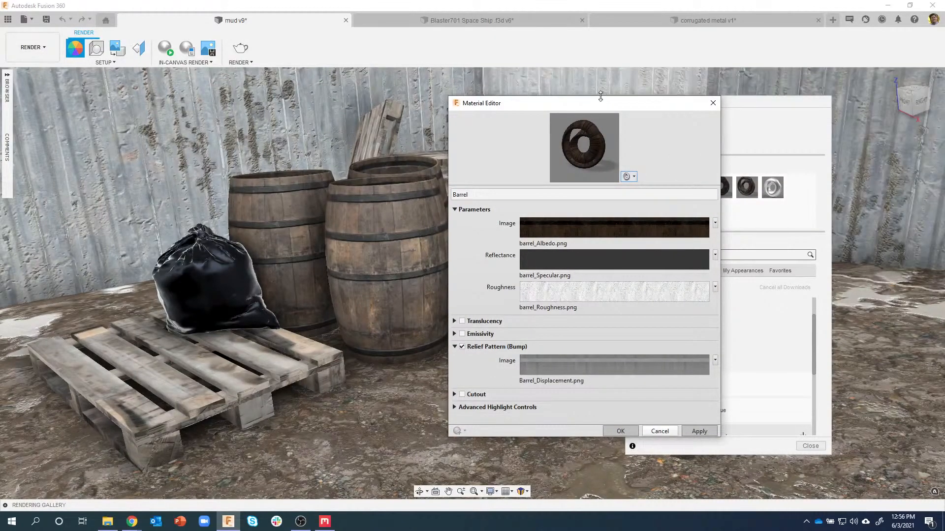
{"action": "left_click_drag", "start_coordinate": [601, 103], "coordinate": [472, 95]}
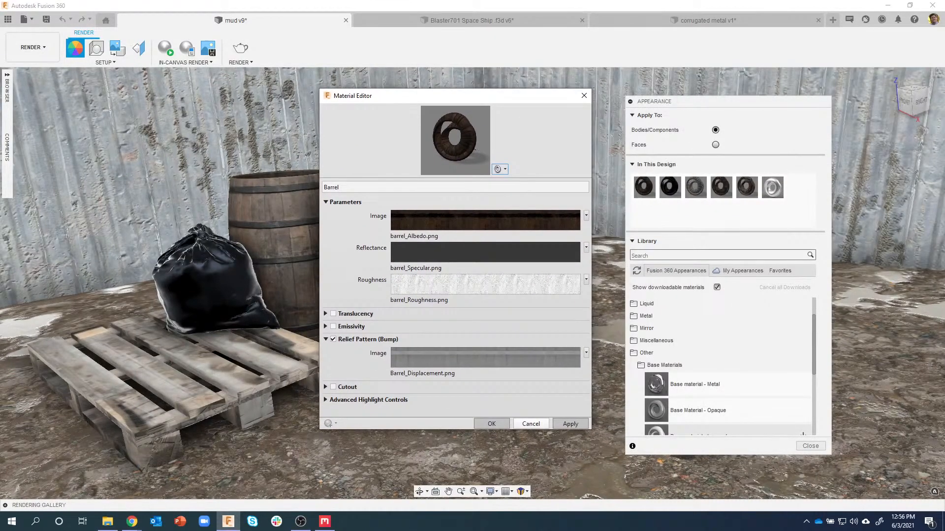
- Preview the Barrel material on the Cylinder scene and on the Vase scene
{"action": "left_click", "coordinate": [505, 170]}
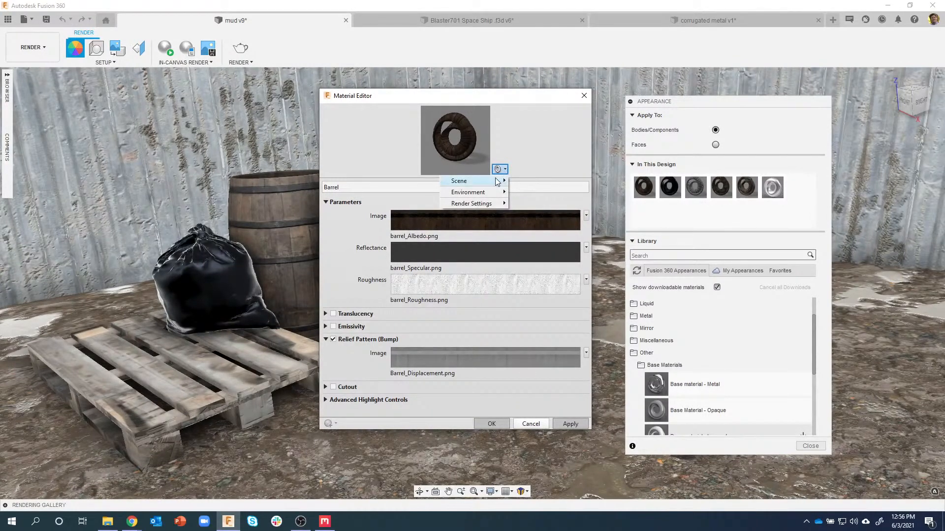
{"action": "mouse_move", "coordinate": [492, 185]}
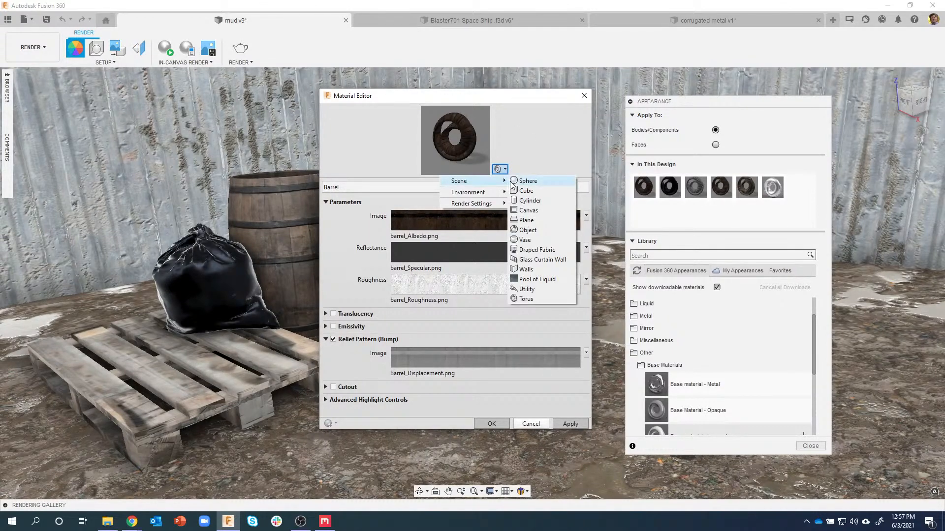
{"action": "left_click", "coordinate": [529, 200]}
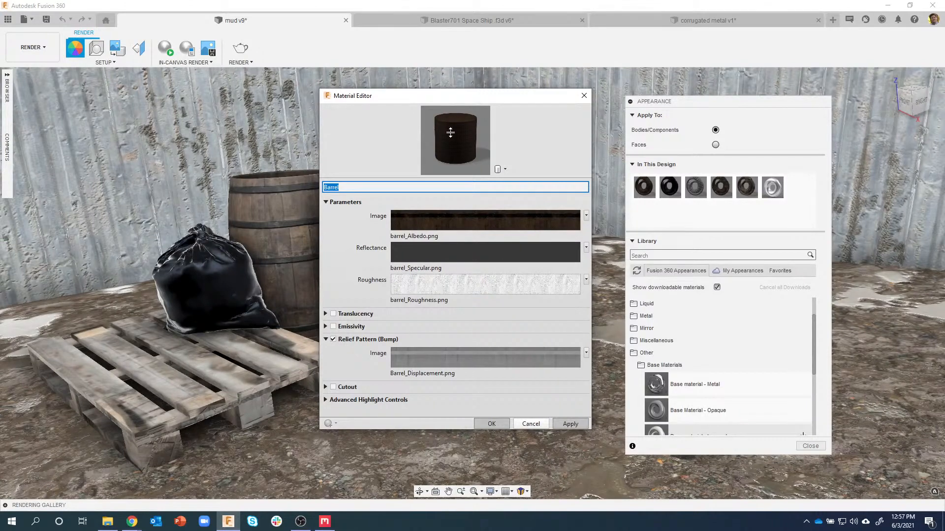
{"action": "left_click", "coordinate": [500, 169]}
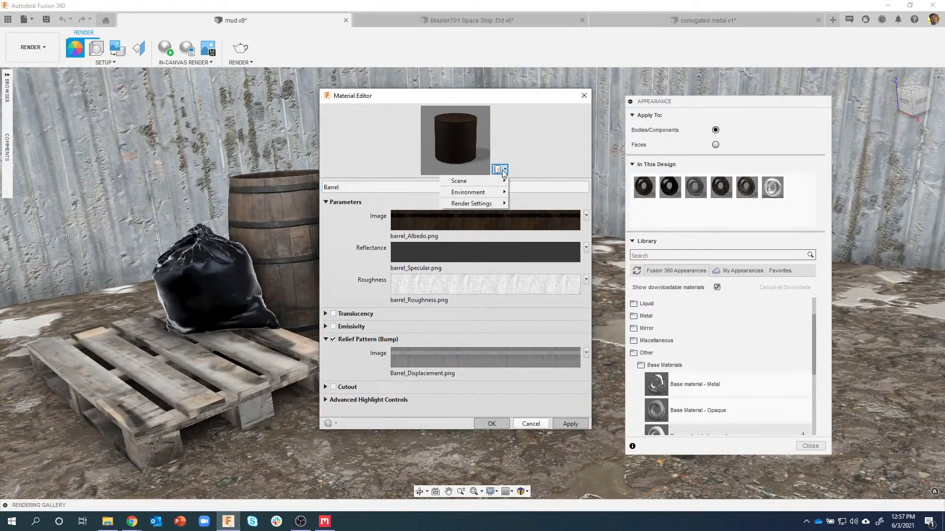
{"action": "mouse_move", "coordinate": [500, 183]}
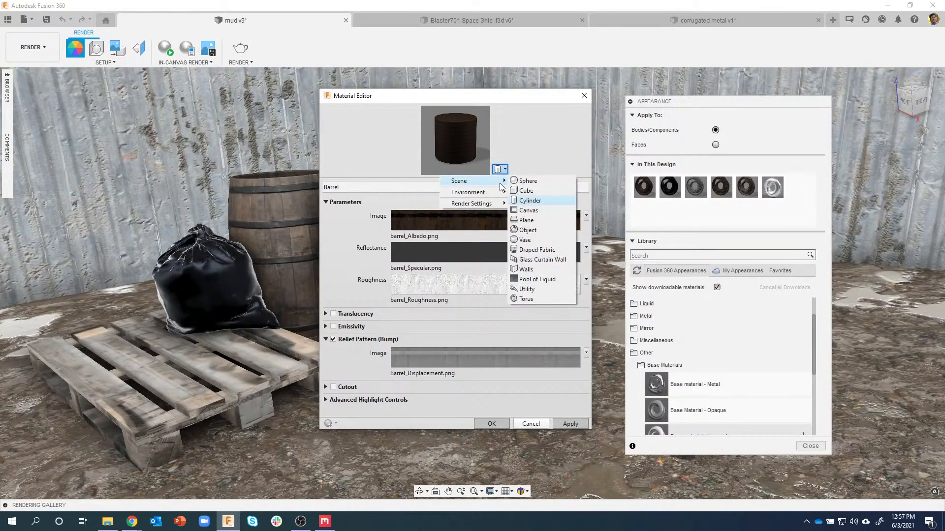
{"action": "left_click", "coordinate": [530, 239]}
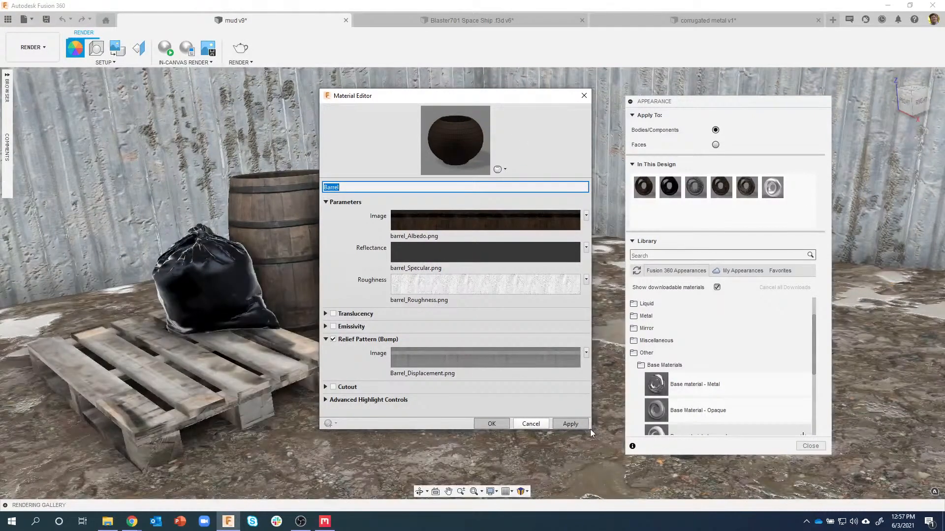
- Enlarge the Material Editor and its preview image, and compare the vase under the Plaza, Snowfield and Warm Light environments
{"action": "left_click_drag", "start_coordinate": [590, 429], "coordinate": [672, 497]}
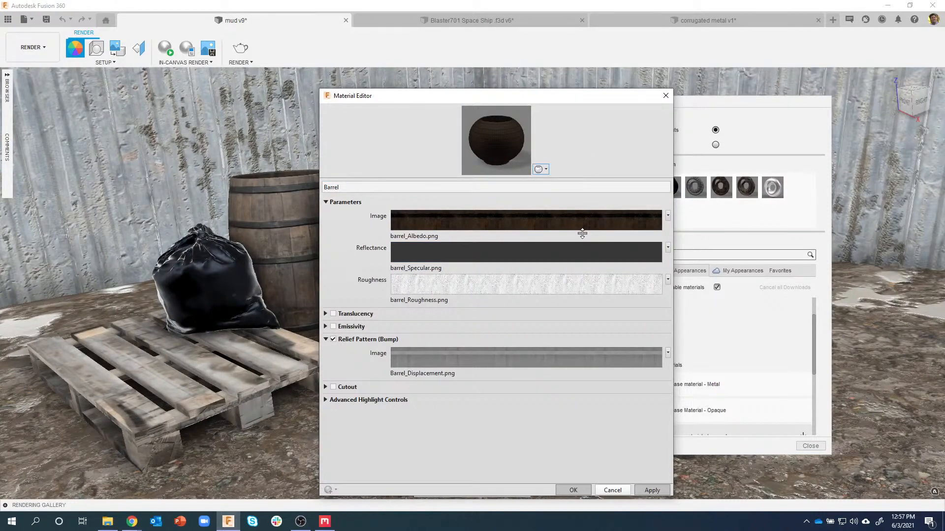
{"action": "left_click_drag", "start_coordinate": [572, 178], "coordinate": [589, 204]}
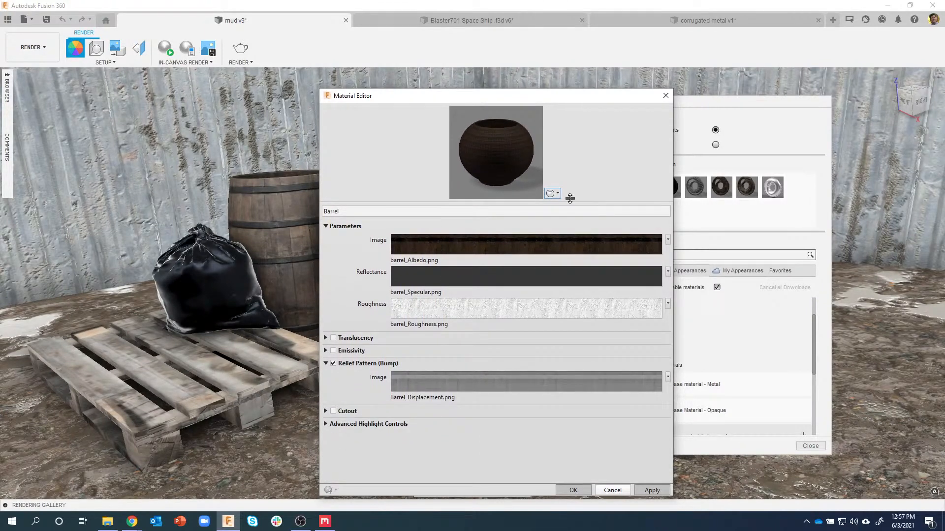
{"action": "left_click", "coordinate": [552, 193]}
{"action": "mouse_move", "coordinate": [550, 216]}
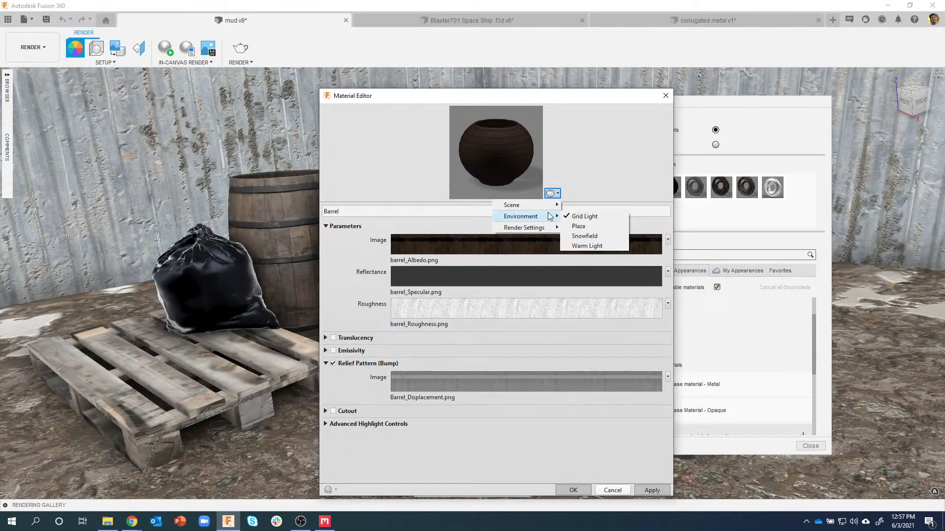
{"action": "left_click", "coordinate": [576, 226]}
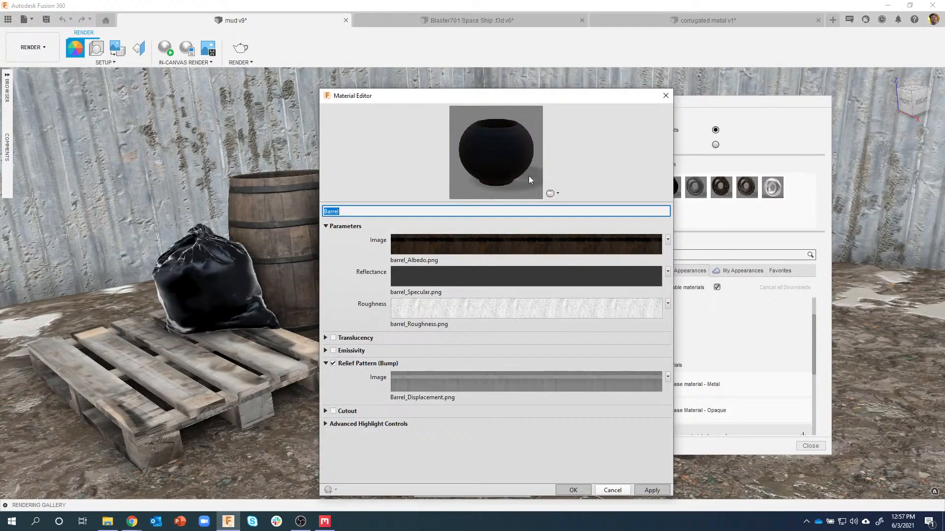
{"action": "left_click", "coordinate": [552, 193]}
{"action": "mouse_move", "coordinate": [556, 218]}
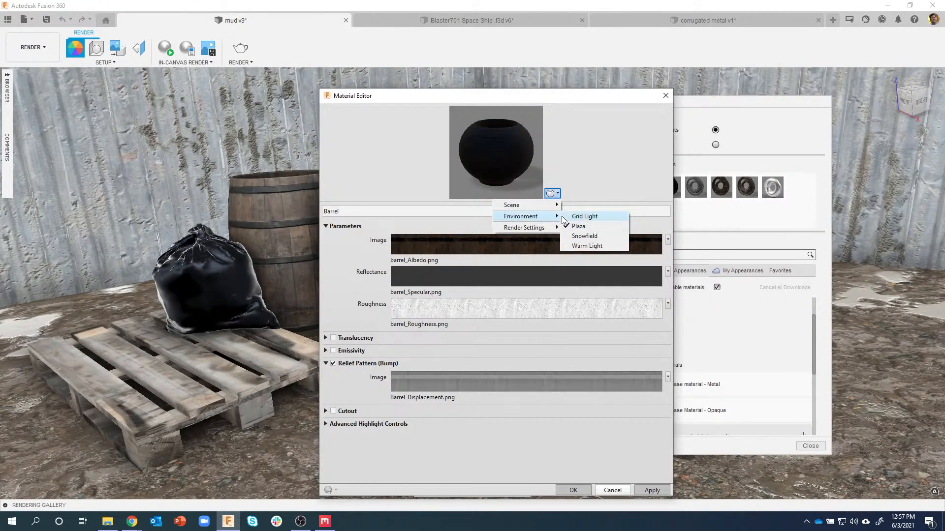
{"action": "left_click", "coordinate": [585, 238]}
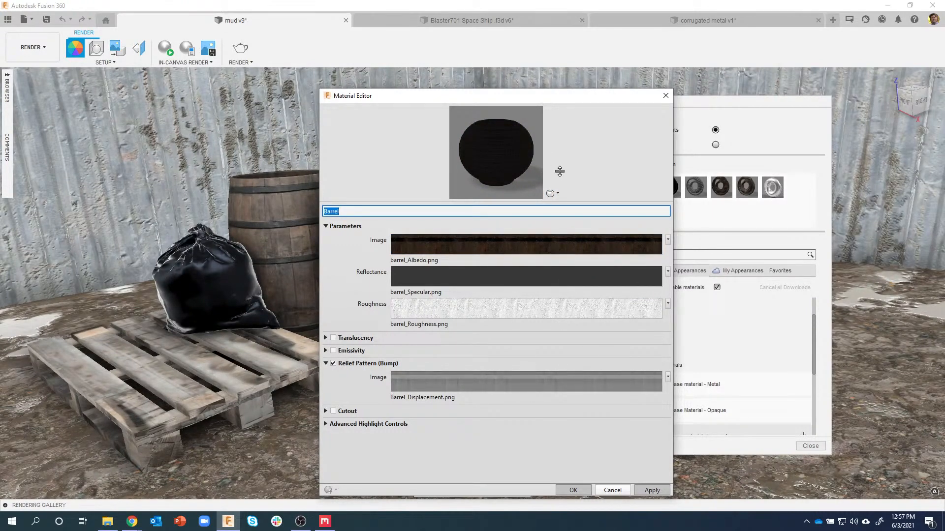
{"action": "left_click", "coordinate": [552, 193]}
{"action": "mouse_move", "coordinate": [555, 228]}
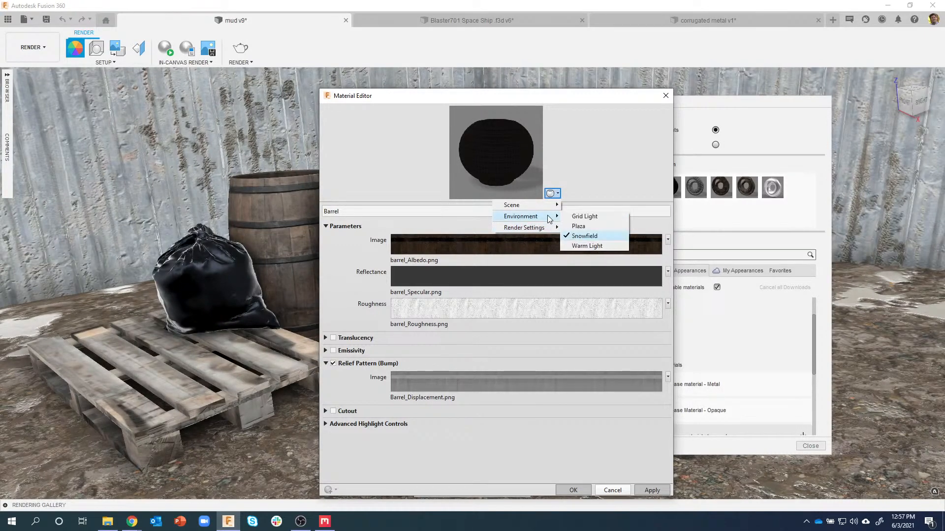
{"action": "left_click", "coordinate": [587, 246]}
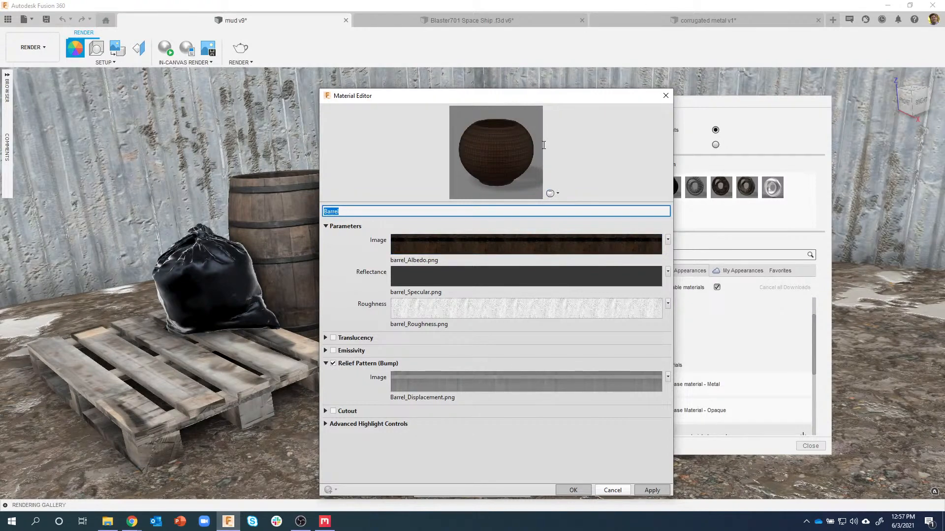
- Preview the Barrel material on a sphere, cancel the material edit and close the Appearance dialog
{"action": "left_click", "coordinate": [556, 193]}
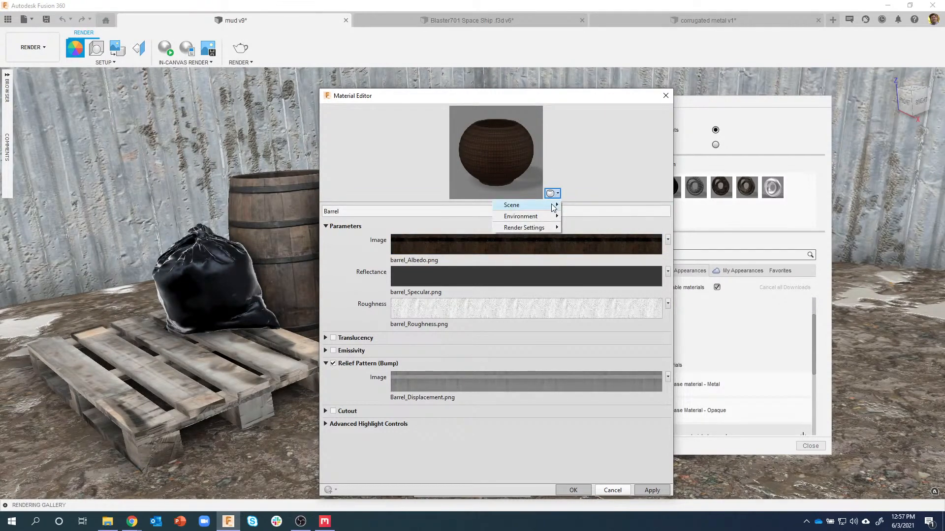
{"action": "left_click", "coordinate": [579, 204]}
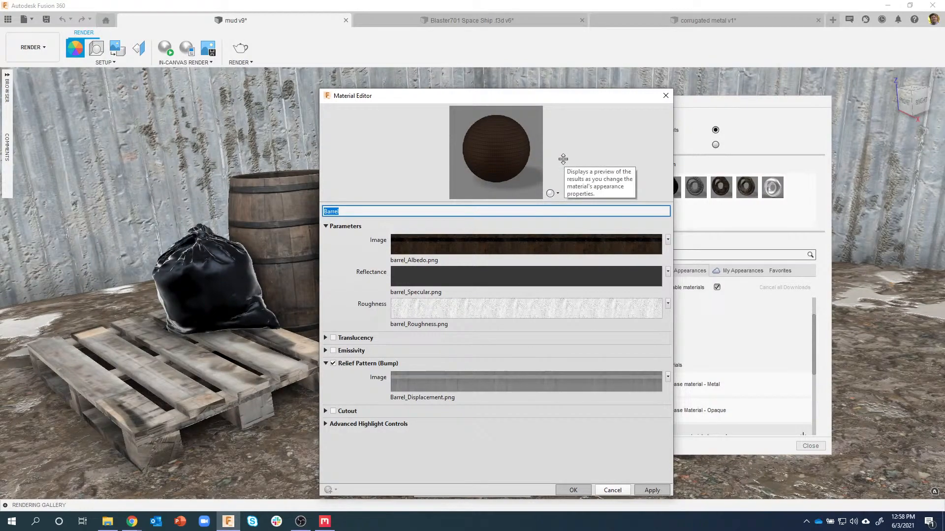
{"action": "left_click", "coordinate": [626, 491]}
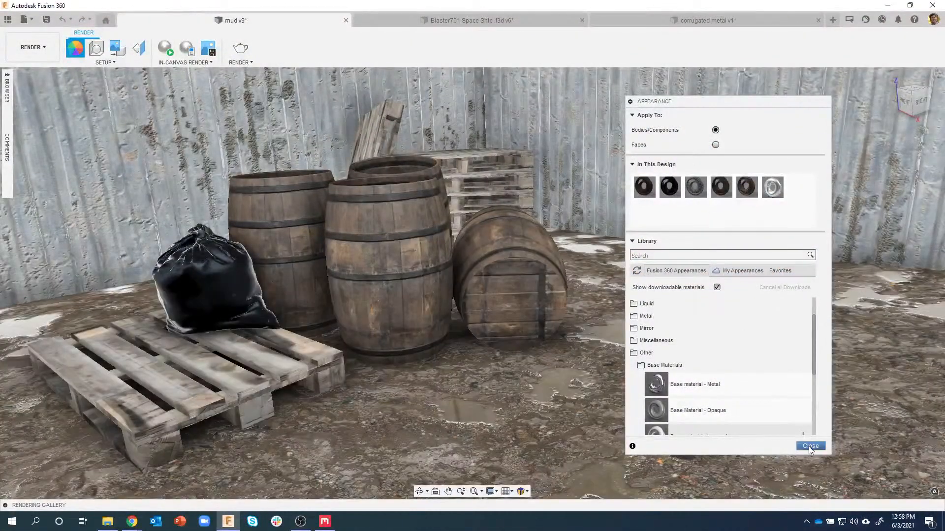
{"action": "left_click", "coordinate": [809, 446]}
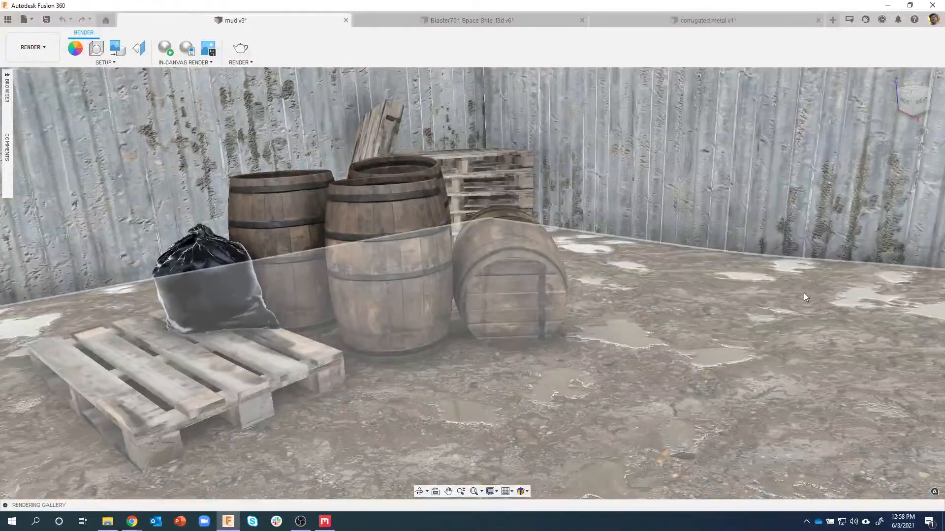